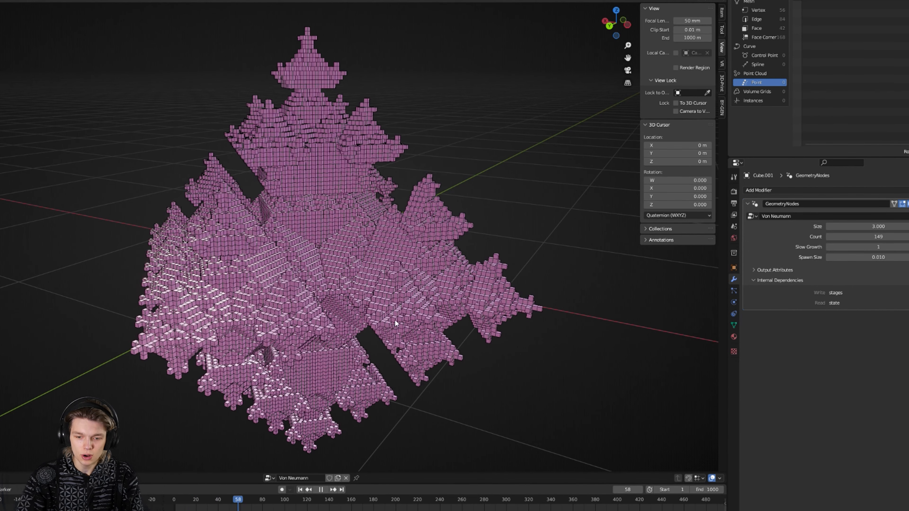
# - Set the Von Neumann modifier's Size to 5 and replay the growth animation from the start of the timeline
pyautogui.press('space')
pyautogui.scroll(-3, 387, 301)
pyautogui.moveTo(397, 300); pyautogui.dragTo(154, 195, button='middle')
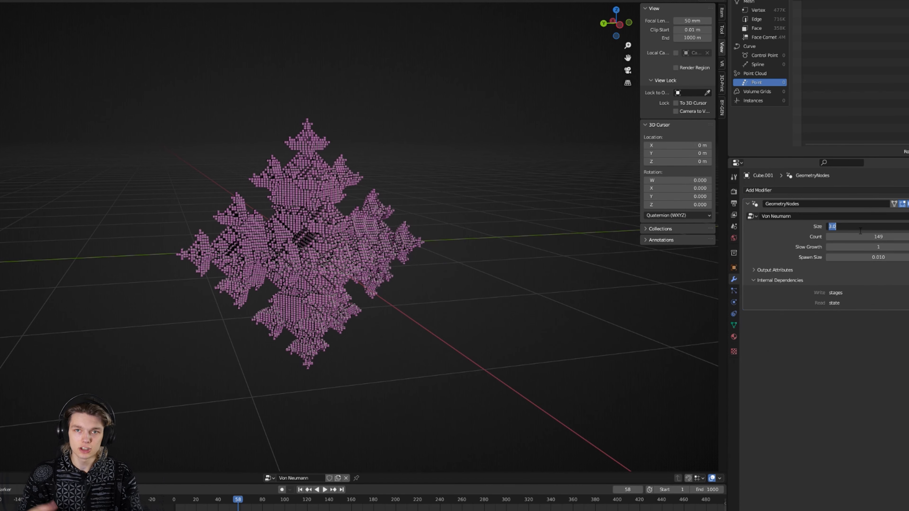
pyautogui.press('Return')
pyautogui.hotkey('shift', 'Left')
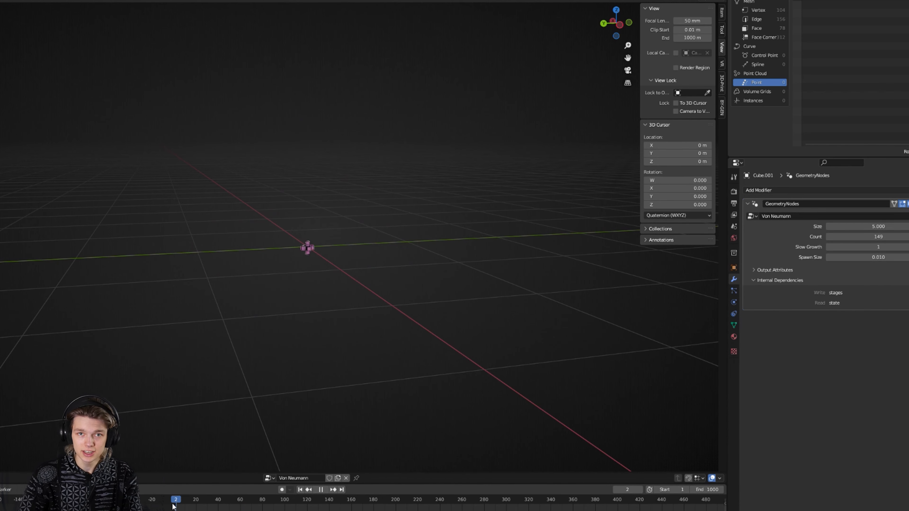
pyautogui.press('space')
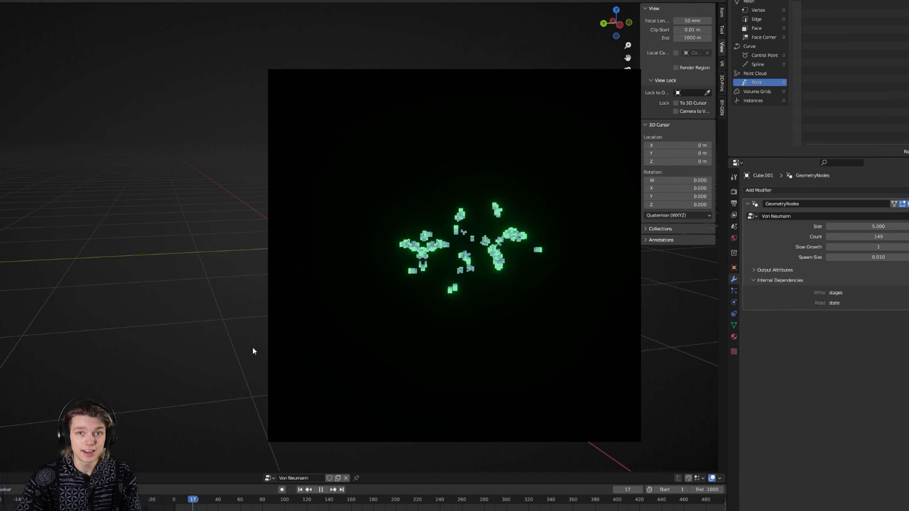
pyautogui.press('Escape')
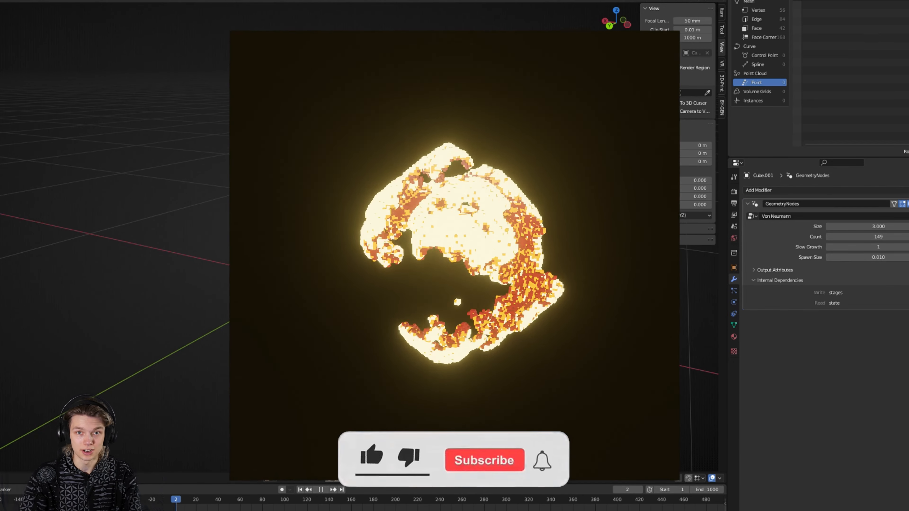
# - Play the Von Neumann growth animation and examine the resulting cube structure from several angles
pyautogui.press('space')
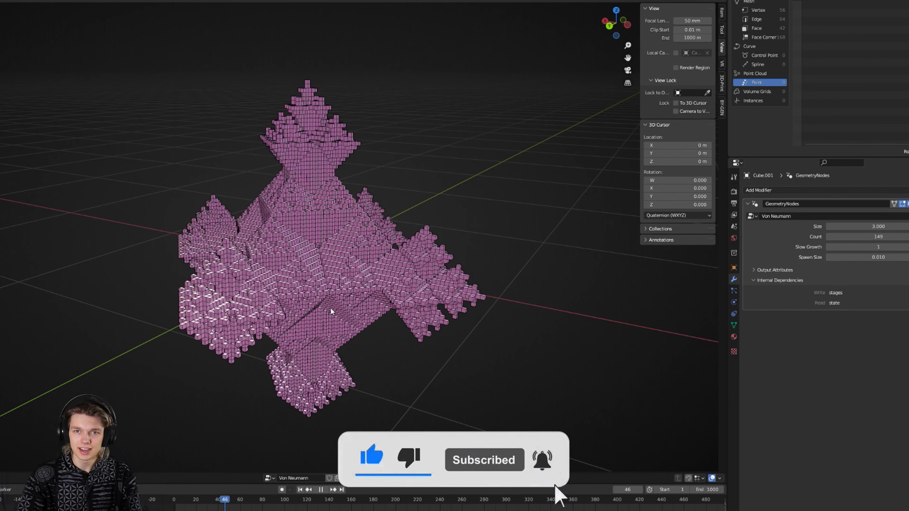
pyautogui.press('space')
pyautogui.scroll(-3, 350, 291)
pyautogui.moveTo(349, 291); pyautogui.dragTo(291, 348, button='middle')
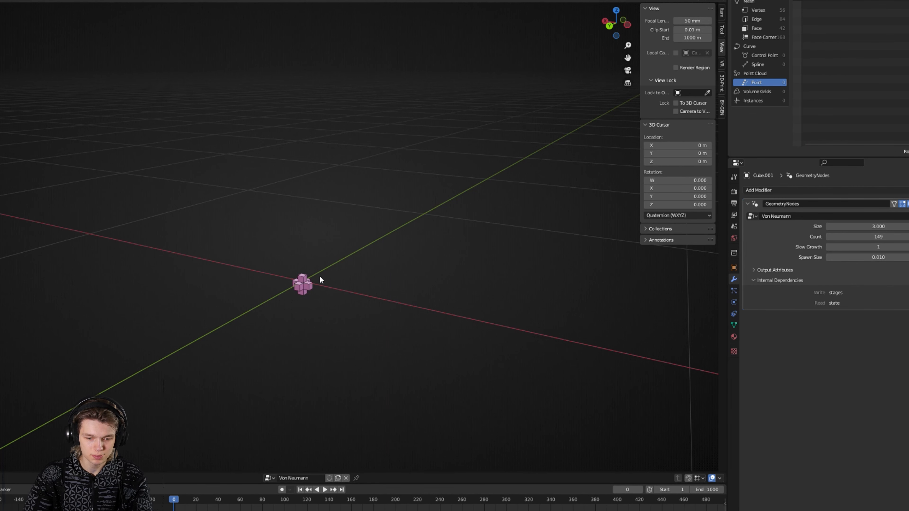
pyautogui.press('space')
pyautogui.moveTo(319, 296); pyautogui.dragTo(327, 296, button='middle')
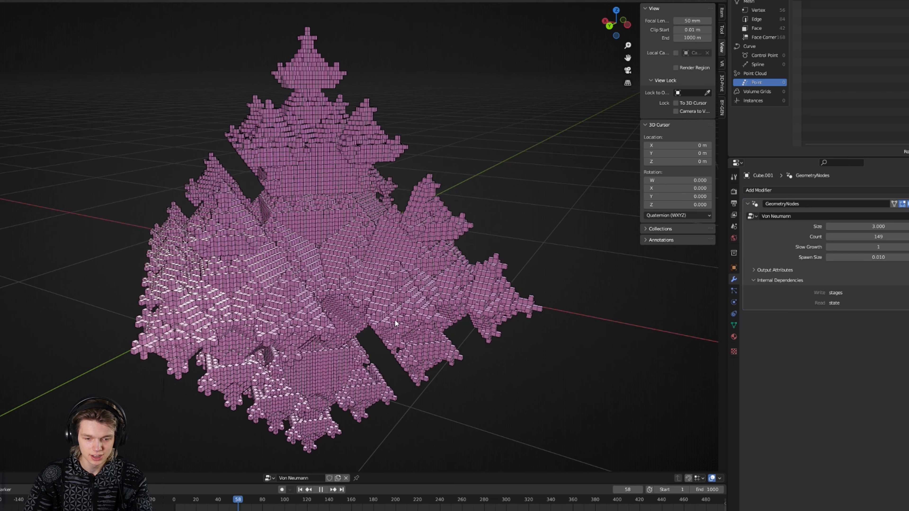
pyautogui.press('space')
pyautogui.scroll(-3, 395, 320)
pyautogui.moveTo(388, 301); pyautogui.dragTo(332, 292, button='middle')
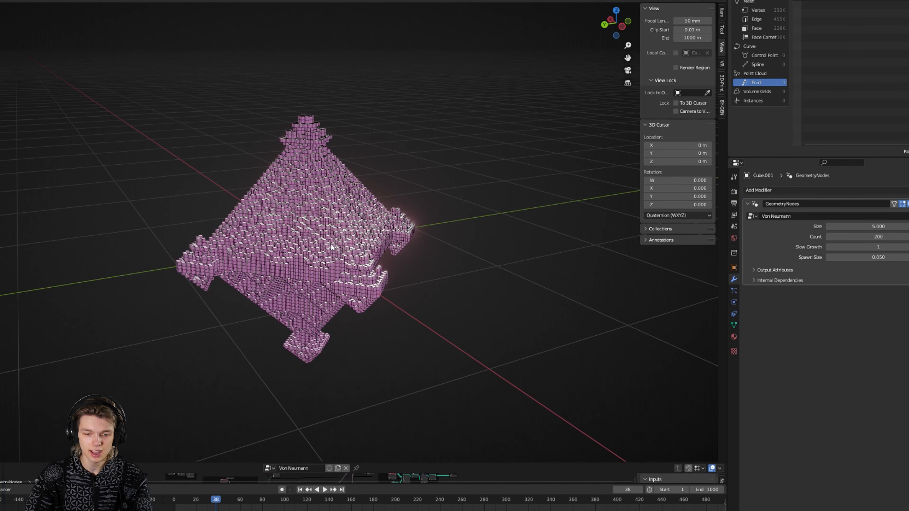
# - Examine the individual cubes of the grown structure up close, and its geometry node tree
pyautogui.scroll(6, 332, 240)
pyautogui.scroll(3, 333, 241)
pyautogui.scroll(-3, 240, 285)
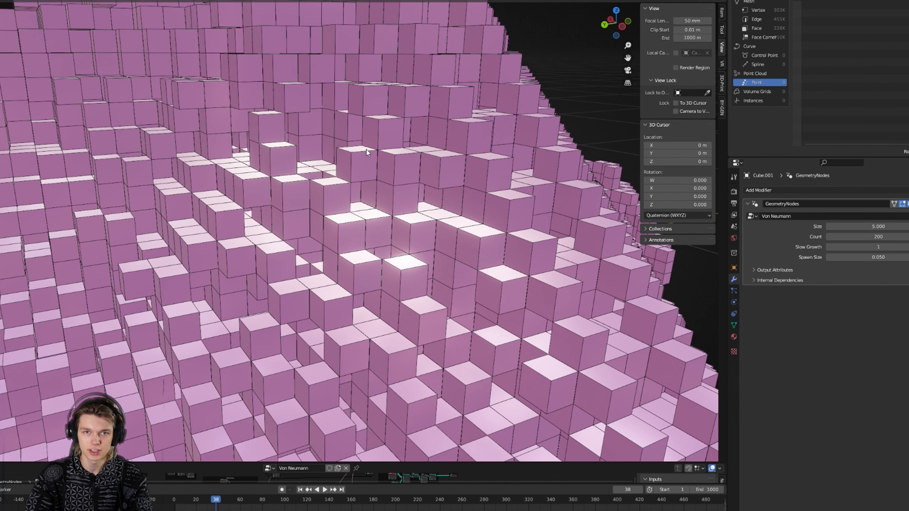
pyautogui.scroll(-5, 357, 165)
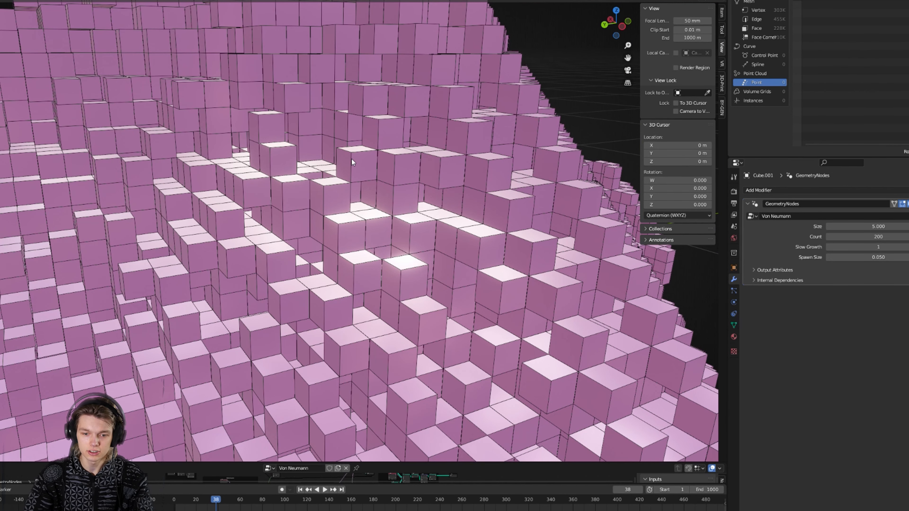
pyautogui.scroll(-5, 335, 219)
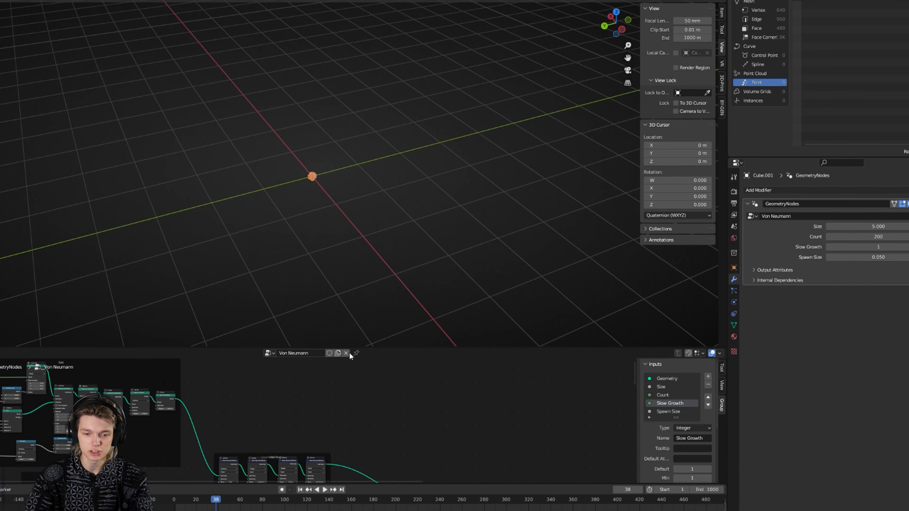
pyautogui.moveTo(352, 439); pyautogui.dragTo(313, 412, button='middle')
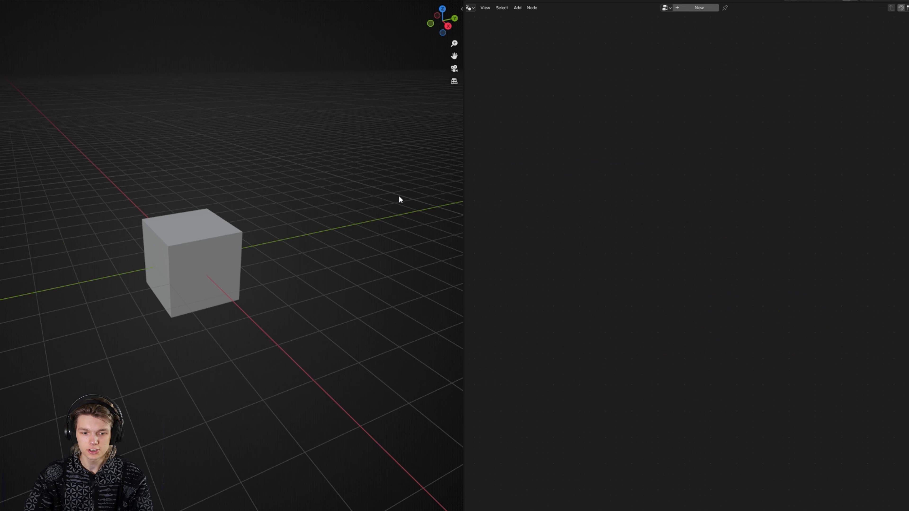
# - Create a new geometry nodes tree on the cube
pyautogui.click(200, 237)
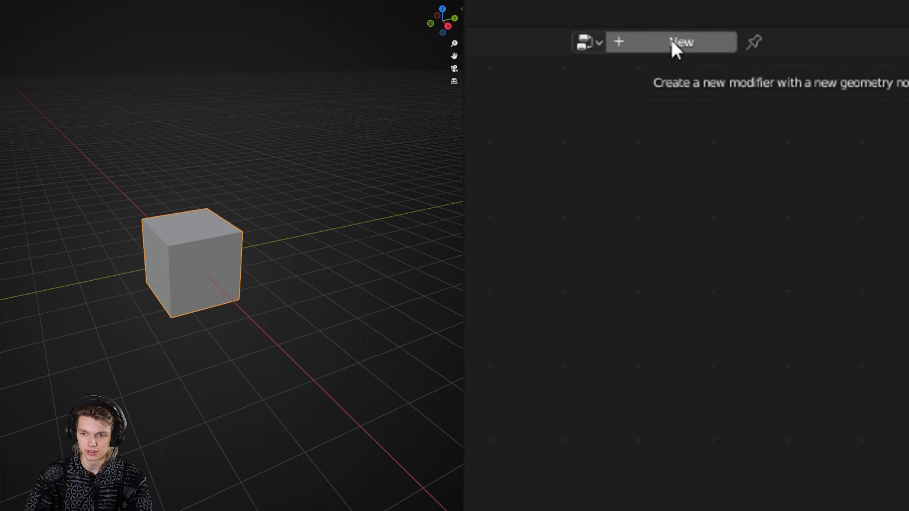
pyautogui.click(673, 43)
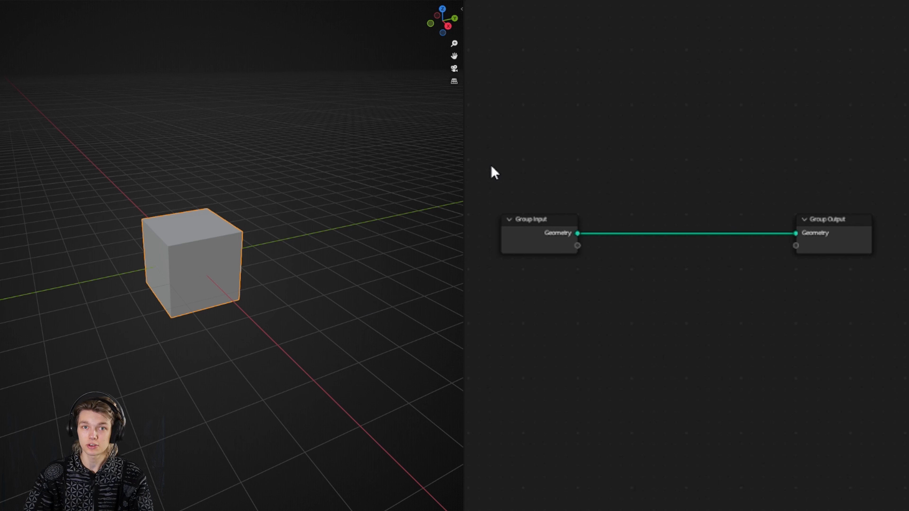
pyautogui.scroll(2, 663, 253)
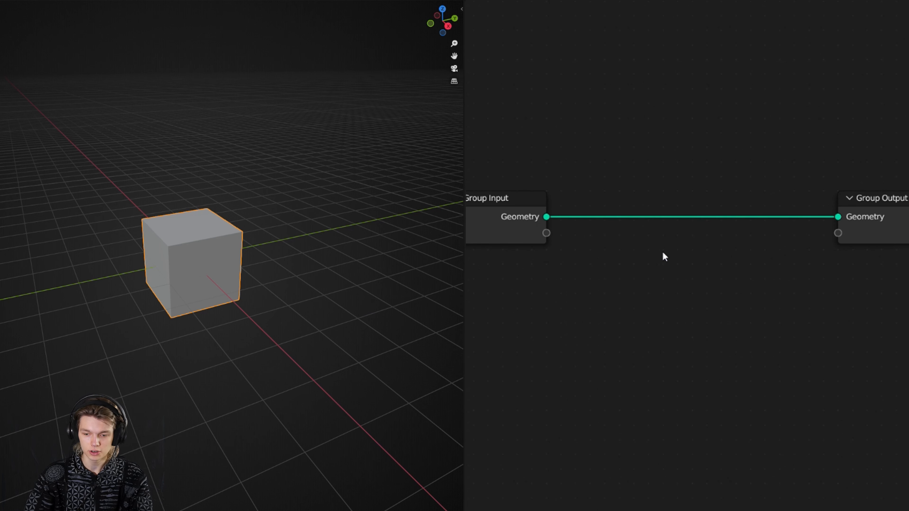
# - Try a Distribute Points in Volume node with the Grid distribution method, and delete it again
pyautogui.hotkey('shift', 'a')
pyautogui.write('dis')
pyautogui.press('Down')
pyautogui.press('Down')
pyautogui.press('Down')
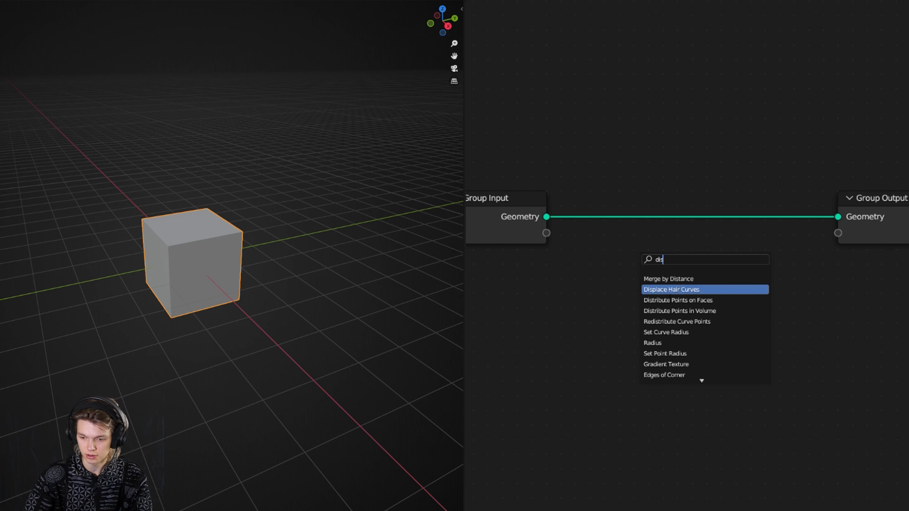
pyautogui.press('Return')
pyautogui.click(671, 282)
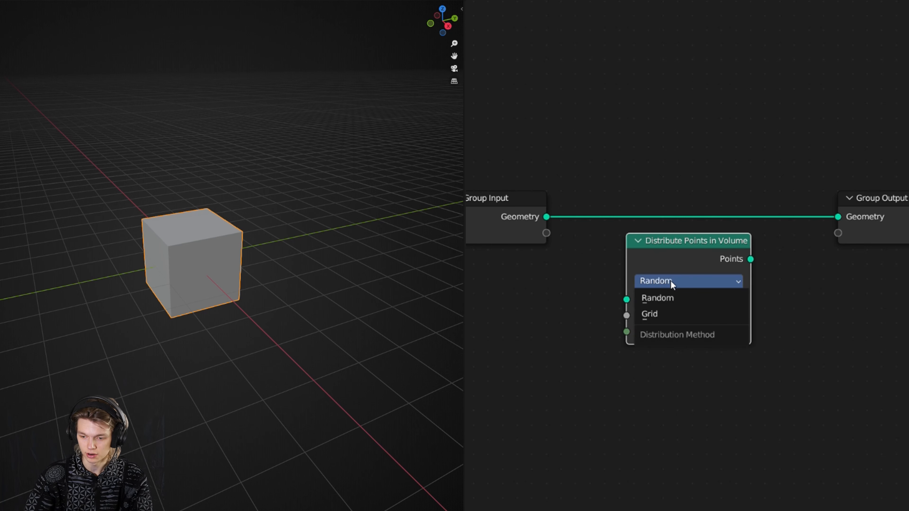
pyautogui.click(659, 314)
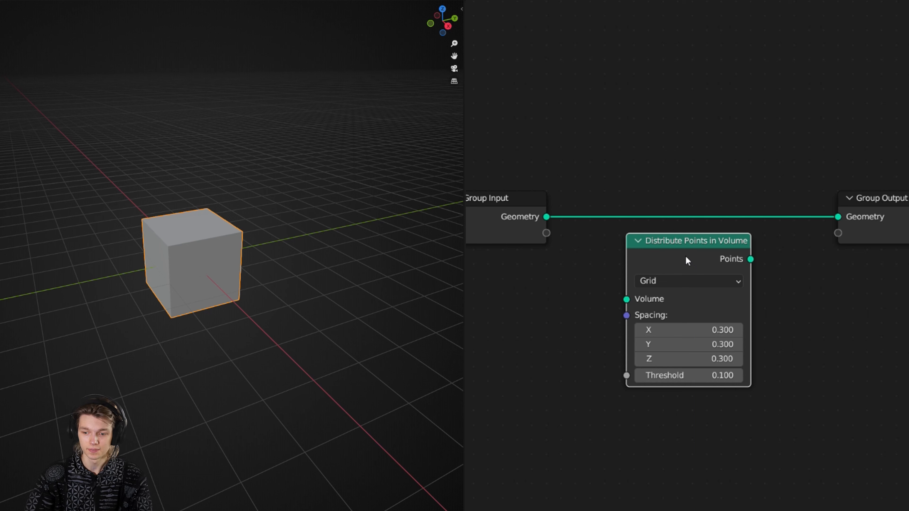
pyautogui.press('Delete')
# - Add a Grid node and connect its Mesh output to the Group Output geometry
pyautogui.hotkey('shift', 'a')
pyautogui.write('gr')
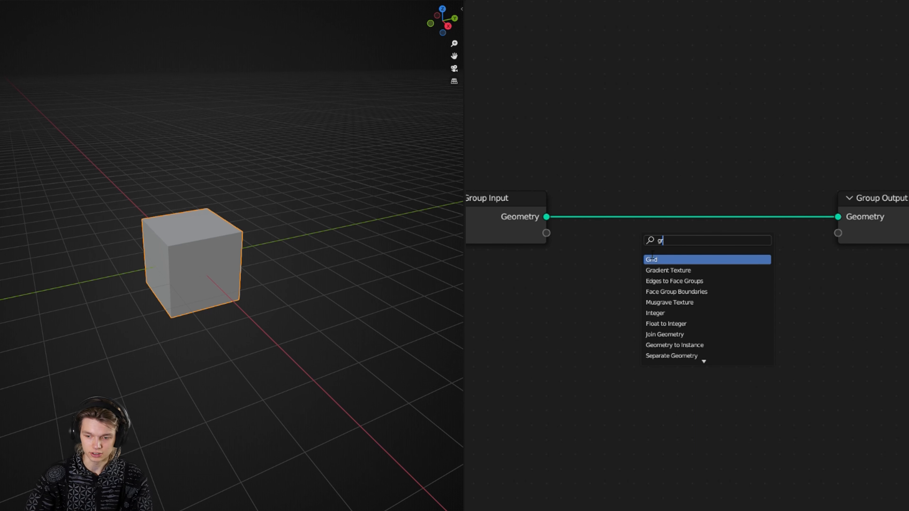
pyautogui.press('Return')
pyautogui.click(696, 265)
pyautogui.moveTo(694, 263); pyautogui.dragTo(837, 219)
# - Display the viewport in wireframe and set the grid's Vertices X and Vertices Y to 30
pyautogui.scroll(6, 250, 297)
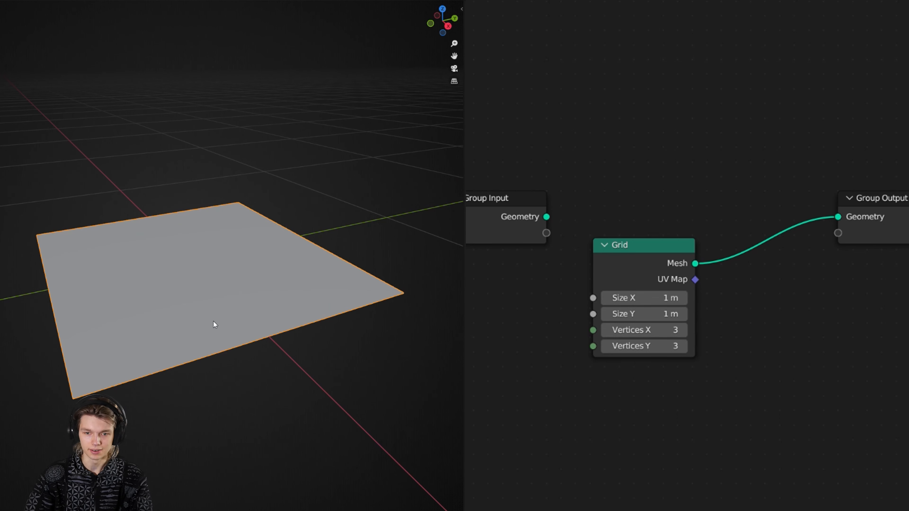
pyautogui.hotkey('shift', 'z')
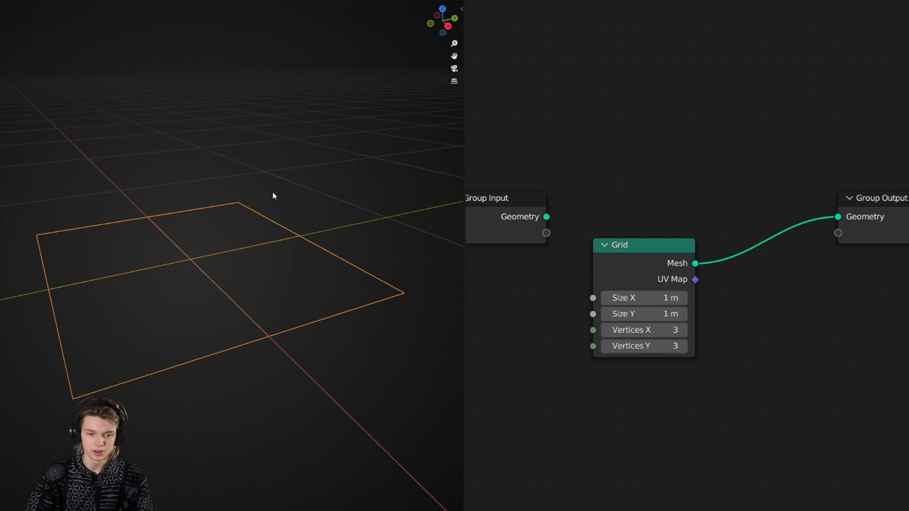
pyautogui.moveTo(640, 329); pyautogui.dragTo(641, 346)
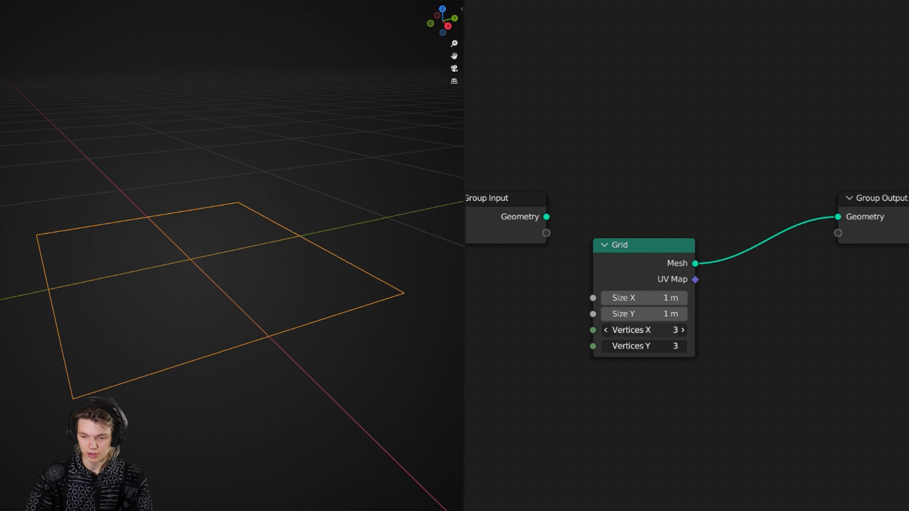
pyautogui.write('30')
pyautogui.press('Return')
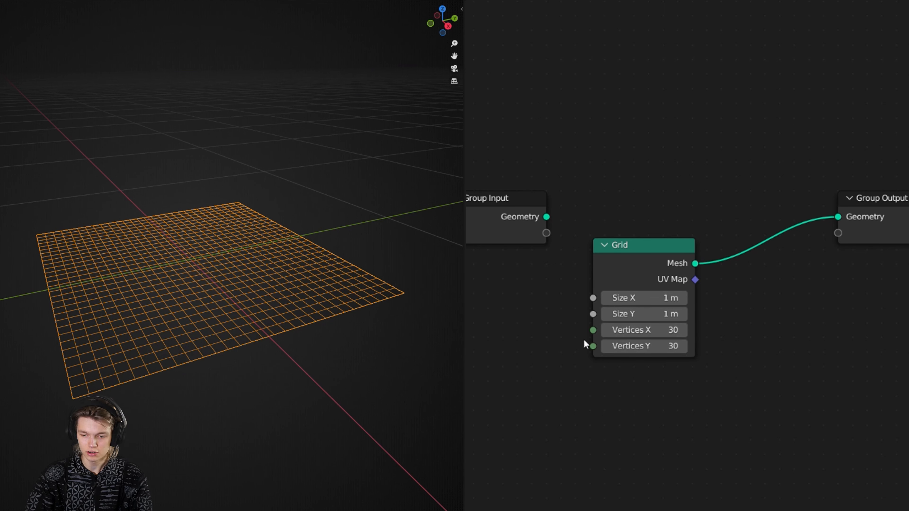
# - Drive both grid sizes and both vertex counts from shared group inputs, ordered with Size X above Vertices X
pyautogui.moveTo(549, 237); pyautogui.dragTo(594, 346)
pyautogui.moveTo(546, 250)
pyautogui.mouseDown()
pyautogui.moveTo(593, 298)
pyautogui.moveTo(550, 255)
pyautogui.mouseUp()
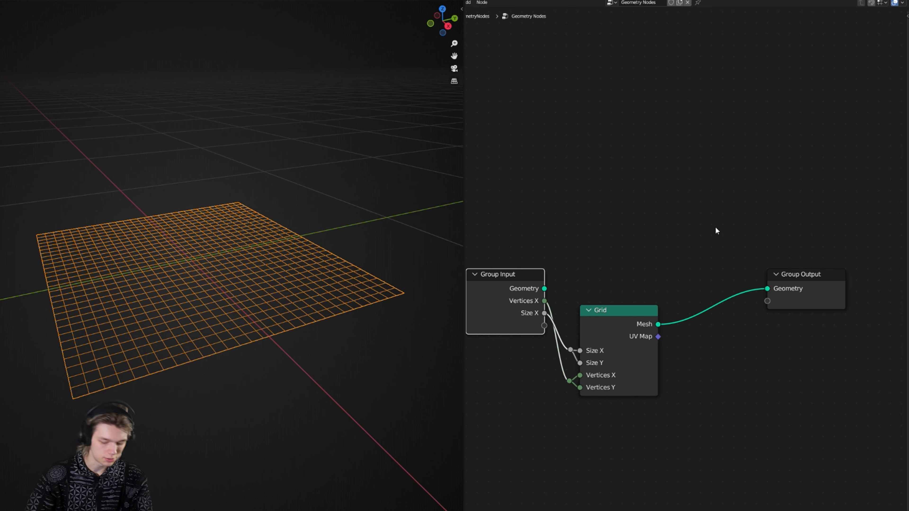
pyautogui.press('n')
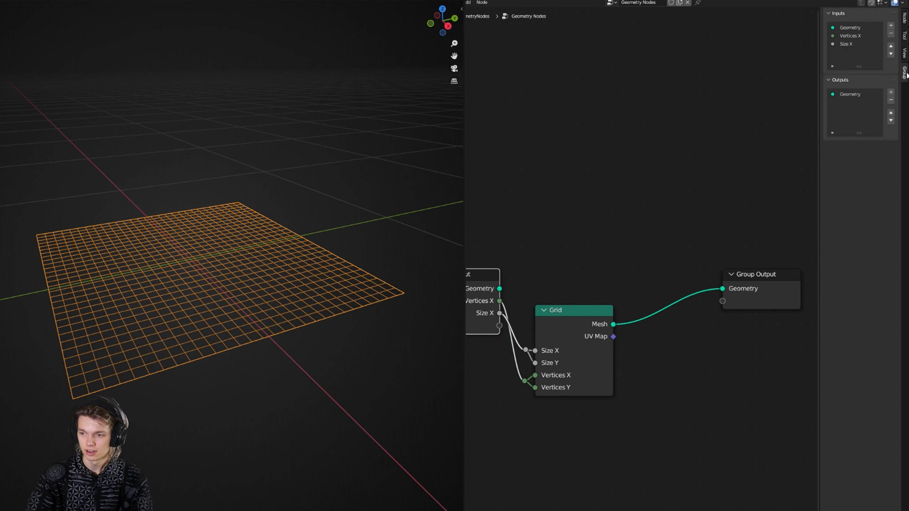
pyautogui.click(905, 73)
pyautogui.click(685, 131)
pyautogui.click(853, 178)
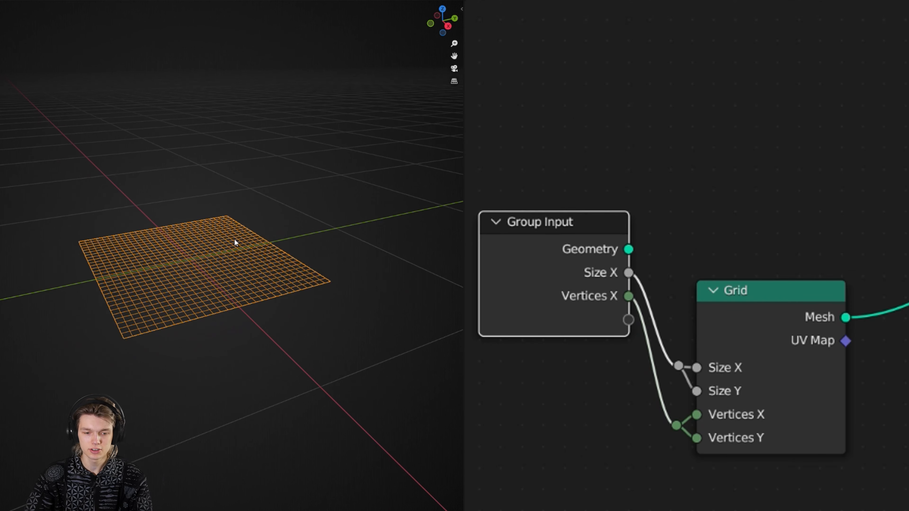
# - Add a Mesh Line node and place it above the Grid node
pyautogui.scroll(-2, 234, 251)
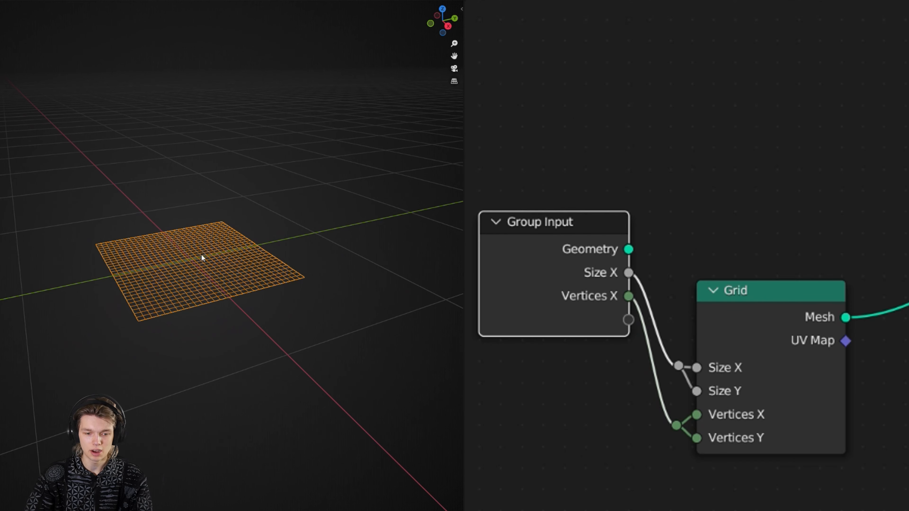
pyautogui.scroll(-3, 635, 142)
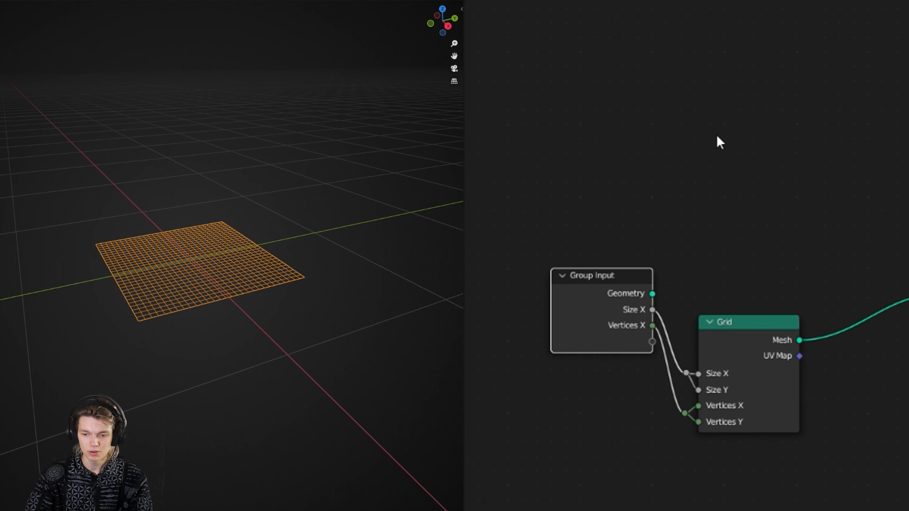
pyautogui.hotkey('shift', 'a')
pyautogui.write('mesh')
pyautogui.press('Return')
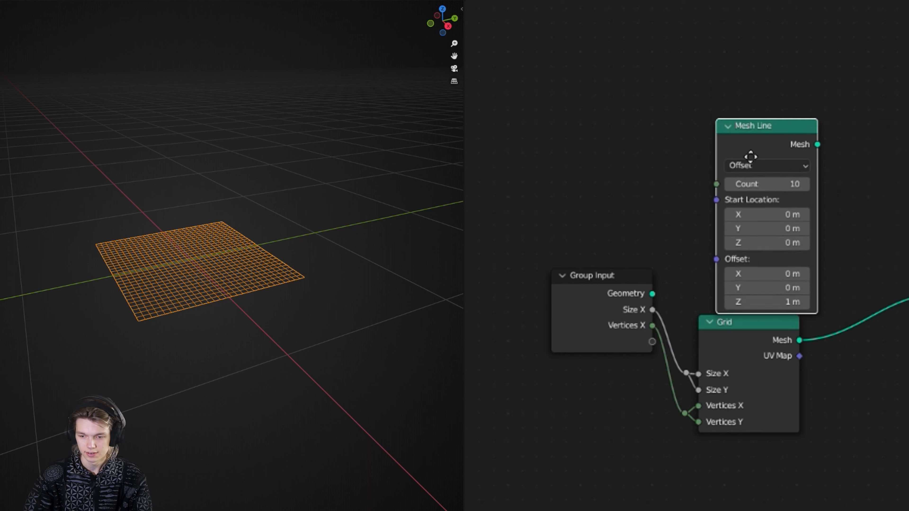
pyautogui.click(755, 350)
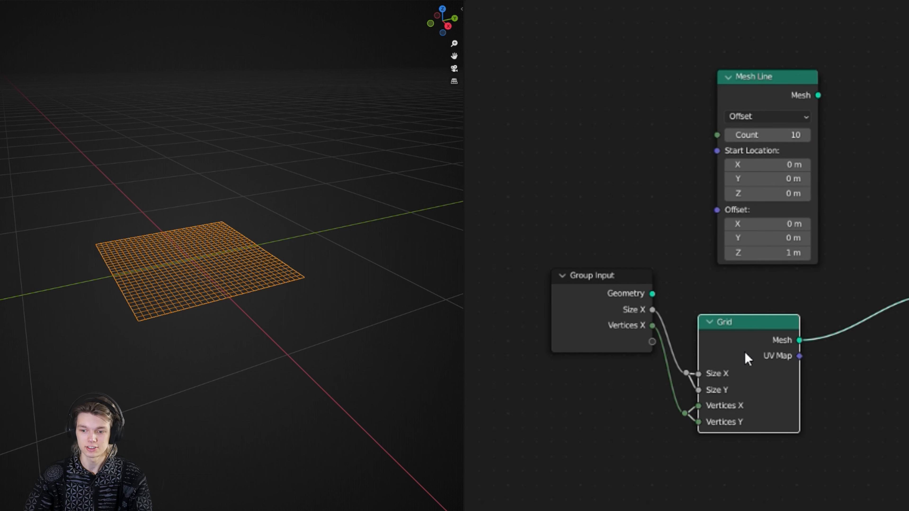
pyautogui.click(764, 85)
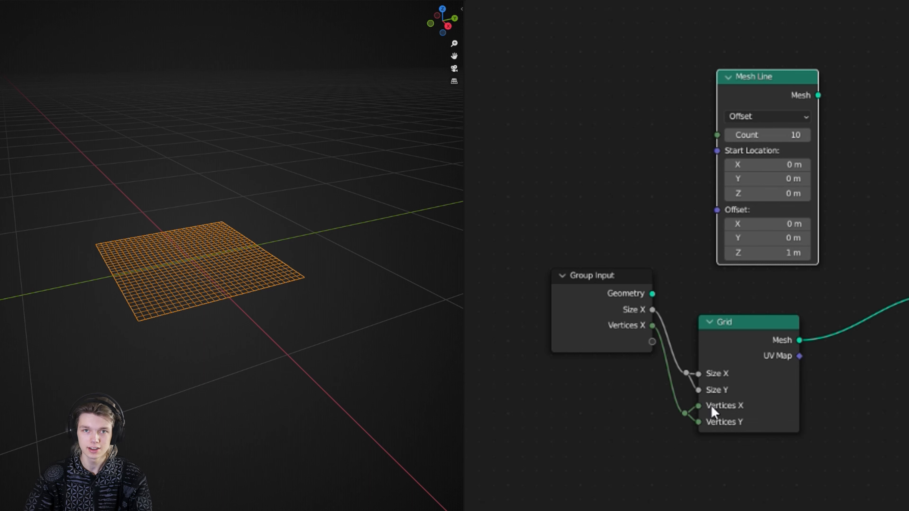
pyautogui.moveTo(712, 407)
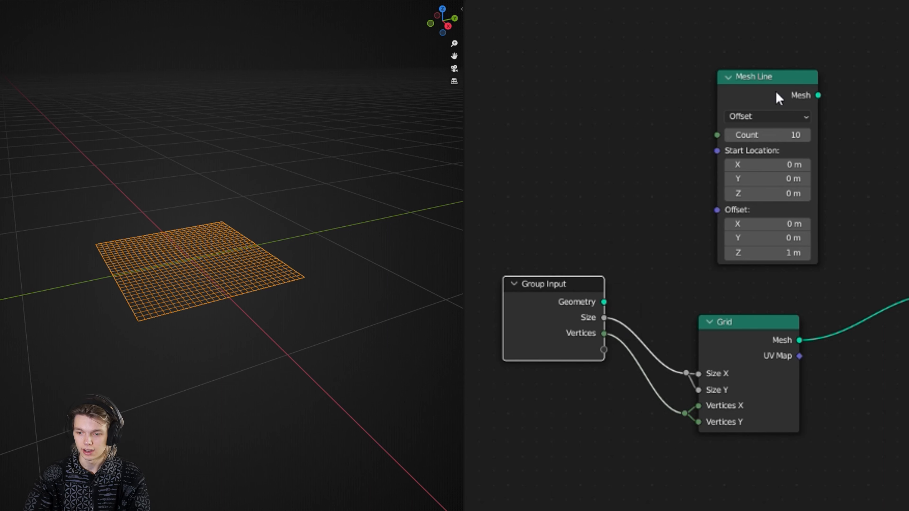
pyautogui.moveTo(779, 93); pyautogui.dragTo(763, 93)
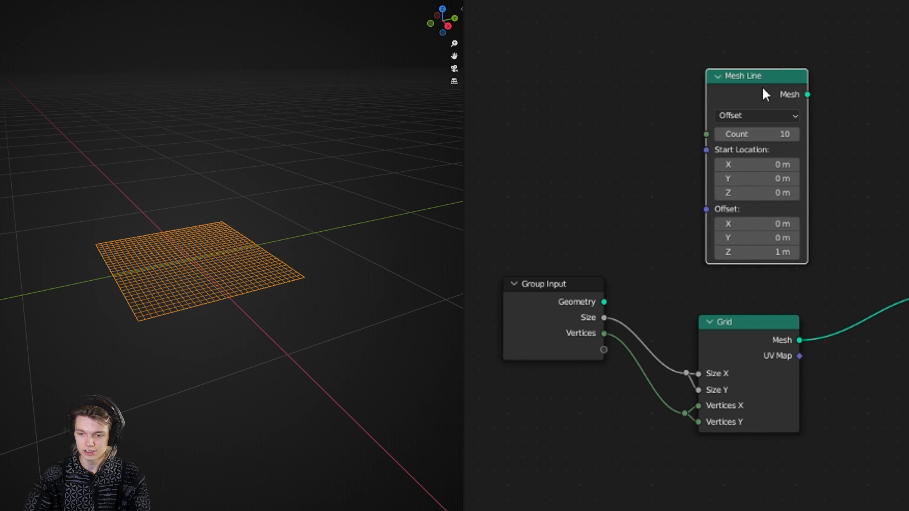
# - Insert an Instance on Points node between the Grid node and the Group Output, with the grid mesh as points
pyautogui.keyDown('ctrl'); pyautogui.hscroll(4, 766, 104); pyautogui.keyUp('ctrl')
pyautogui.hotkey('shift', 'a')
pyautogui.write('insta')
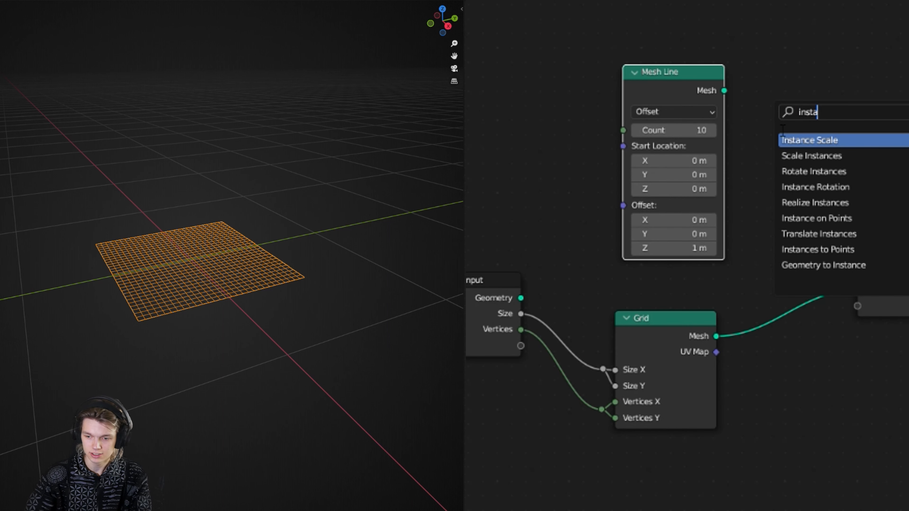
pyautogui.click(816, 219)
pyautogui.click(845, 297)
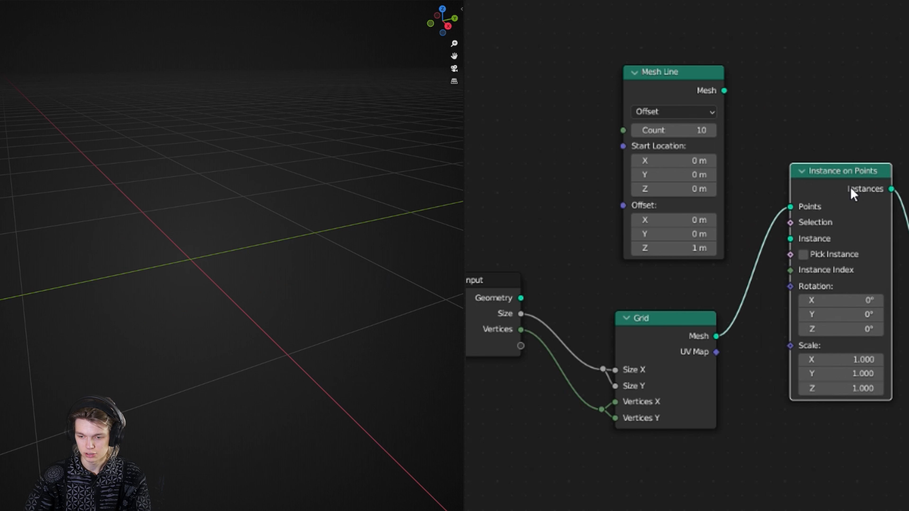
# - Use the Grid mesh as the instance, the Mesh Line as the points, and drive the line's Count from the Vertices input
pyautogui.moveTo(790, 207); pyautogui.dragTo(791, 238)
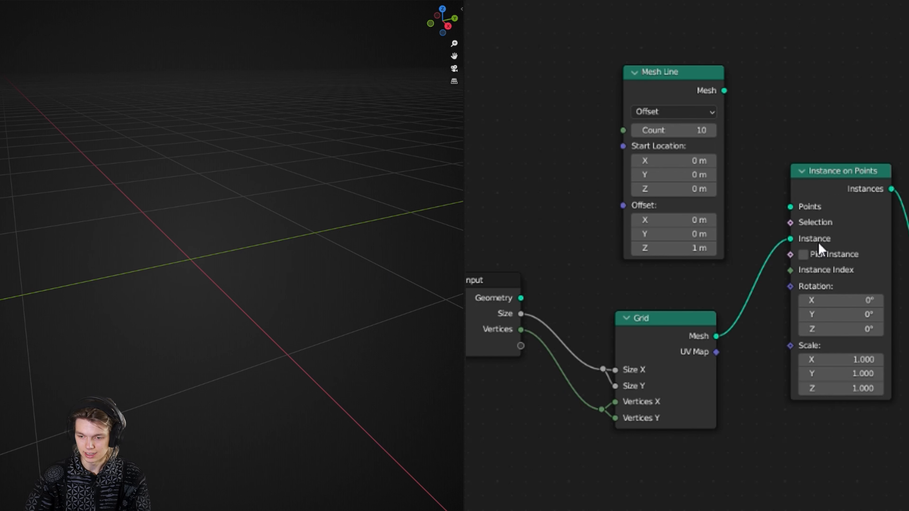
pyautogui.moveTo(724, 90); pyautogui.dragTo(795, 206)
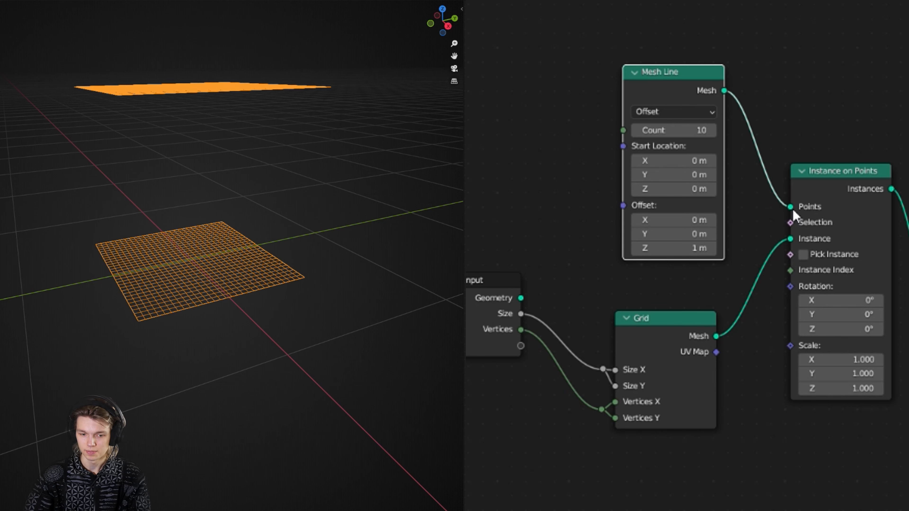
pyautogui.moveTo(521, 329); pyautogui.dragTo(712, 141)
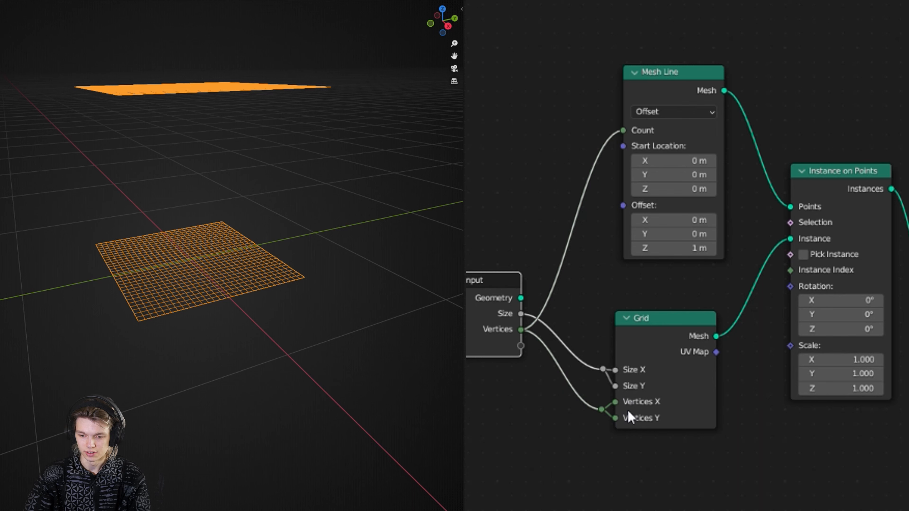
# - Inspect the vertical stack of grids and preview the Mesh Line alone with a Viewer node
pyautogui.click(267, 179)
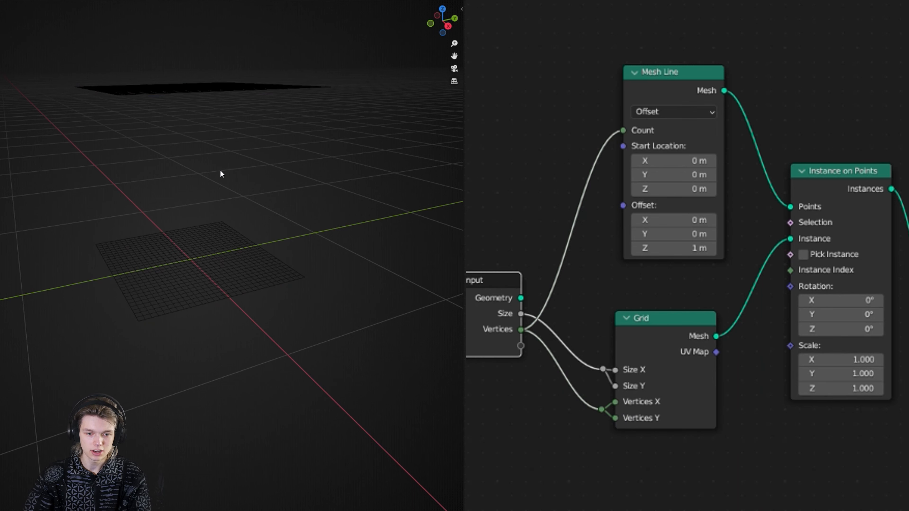
pyautogui.click(212, 234)
pyautogui.scroll(-10, 249, 168)
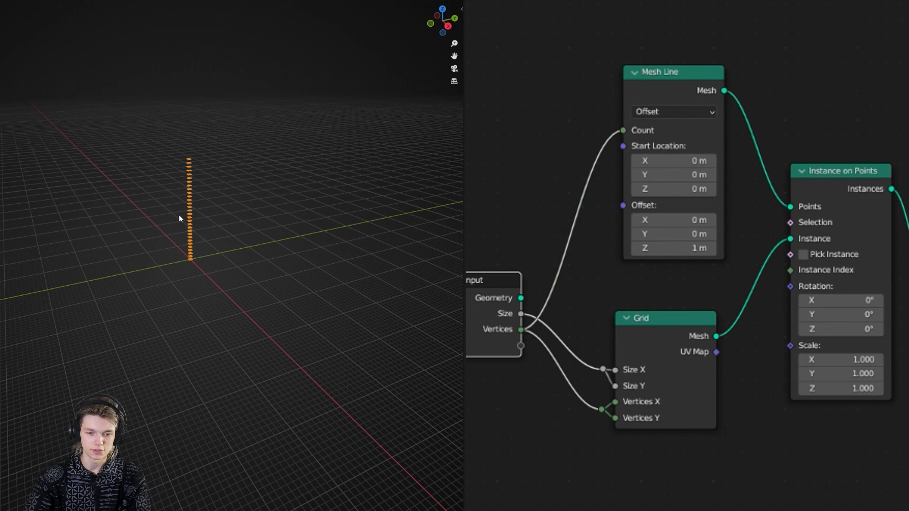
pyautogui.scroll(10, 202, 258)
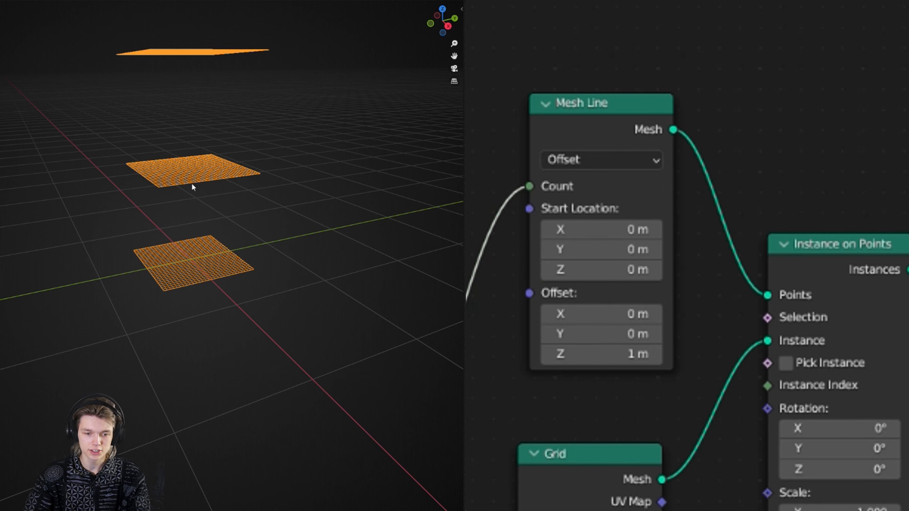
pyautogui.keyDown('ctrl'); pyautogui.keyDown('shift'); pyautogui.click(685, 133); pyautogui.keyUp('shift'); pyautogui.keyUp('ctrl')
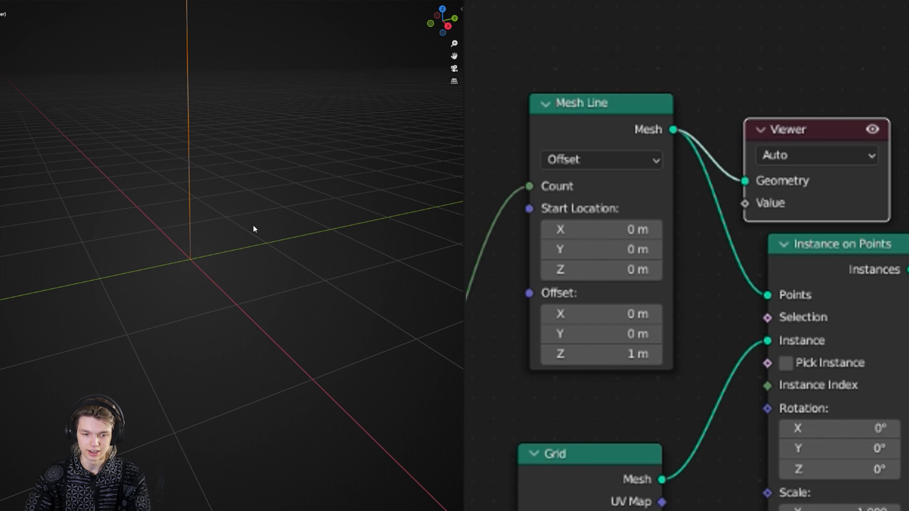
pyautogui.click(872, 129)
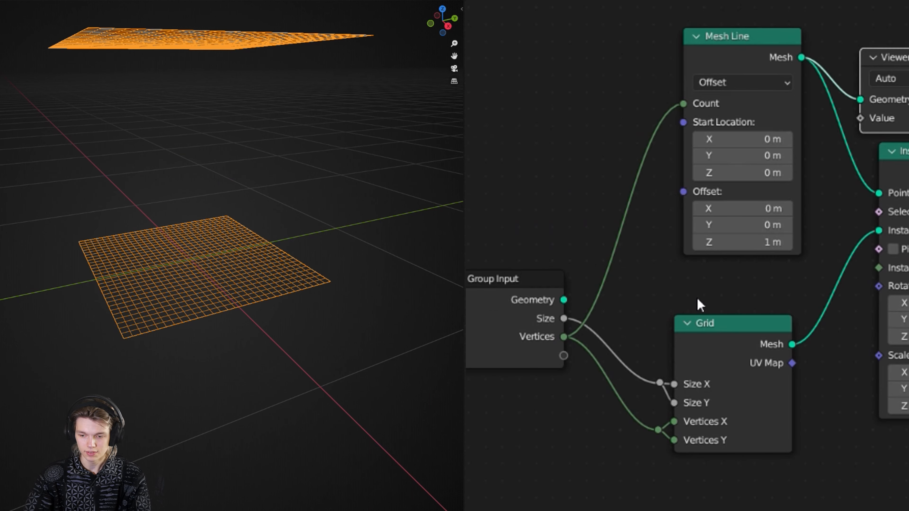
# - Annotate the viewport with a bracket along the grid's front edge and the fraction S/V beneath it
pyautogui.scroll(3, 698, 300)
pyautogui.scroll(4, 228, 349)
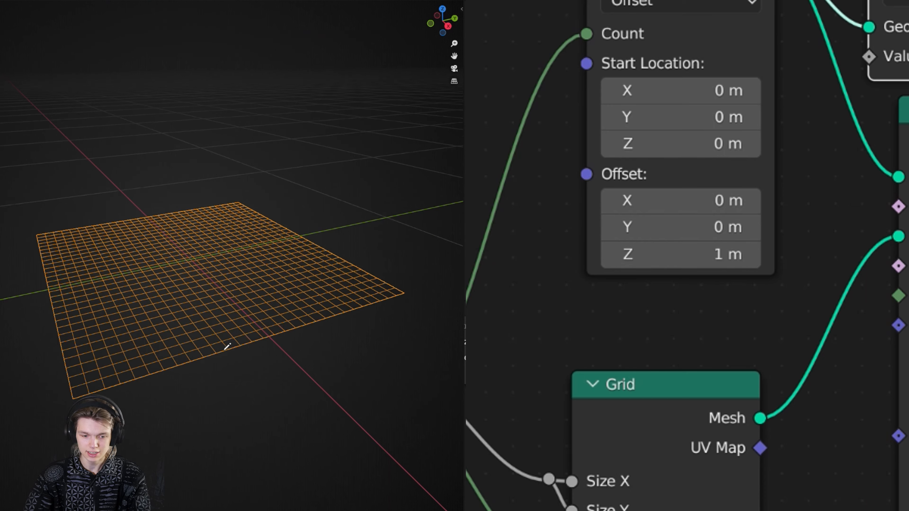
pyautogui.keyDown('shift'); pyautogui.moveTo(233, 432); pyautogui.dragTo(261, 386, button='middle'); pyautogui.keyUp('shift')
pyautogui.moveTo(131, 362); pyautogui.dragTo(146, 357)
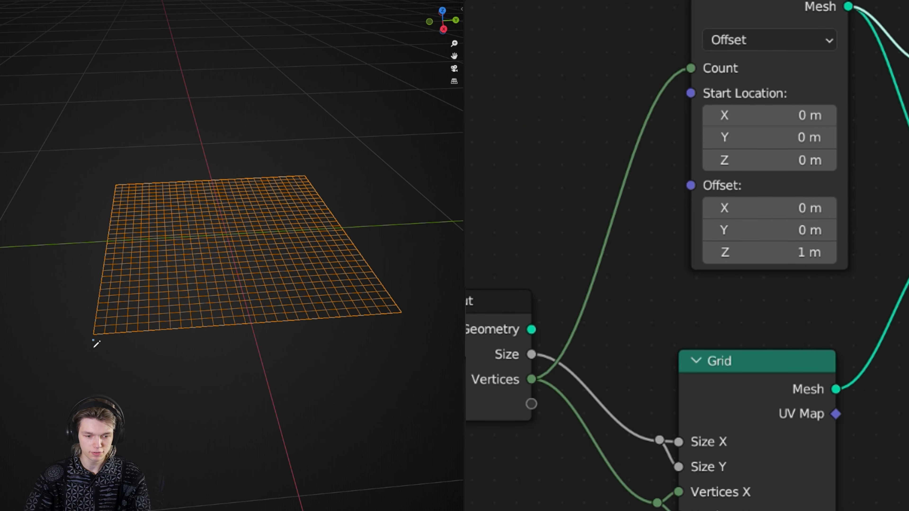
pyautogui.moveTo(93, 343); pyautogui.dragTo(408, 319)
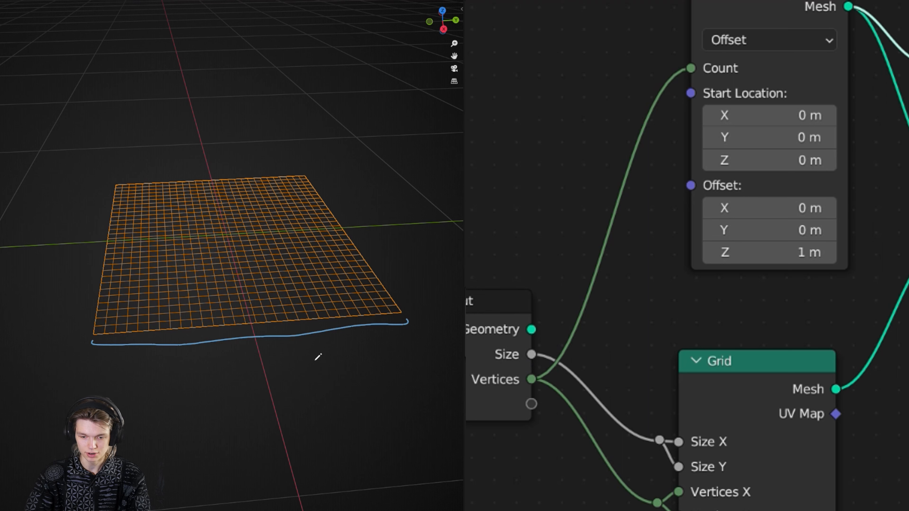
pyautogui.moveTo(291, 345); pyautogui.dragTo(286, 360)
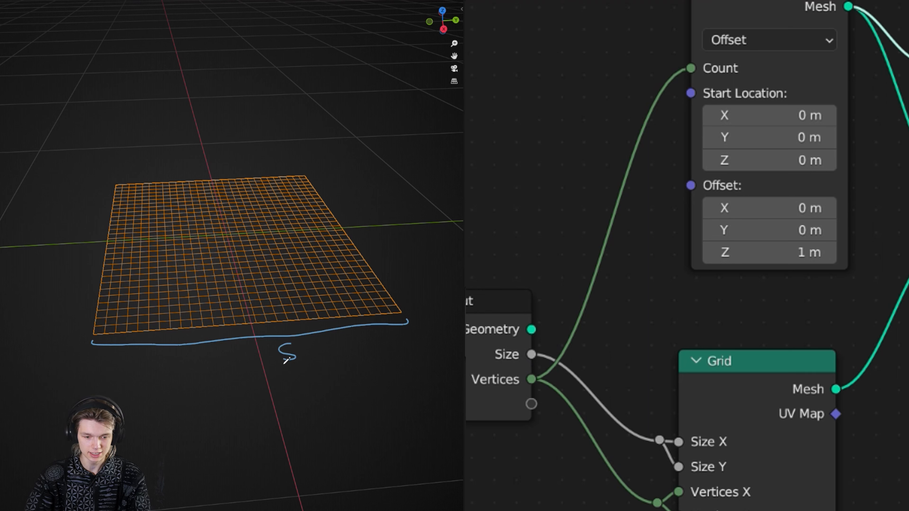
pyautogui.moveTo(264, 370); pyautogui.dragTo(313, 368)
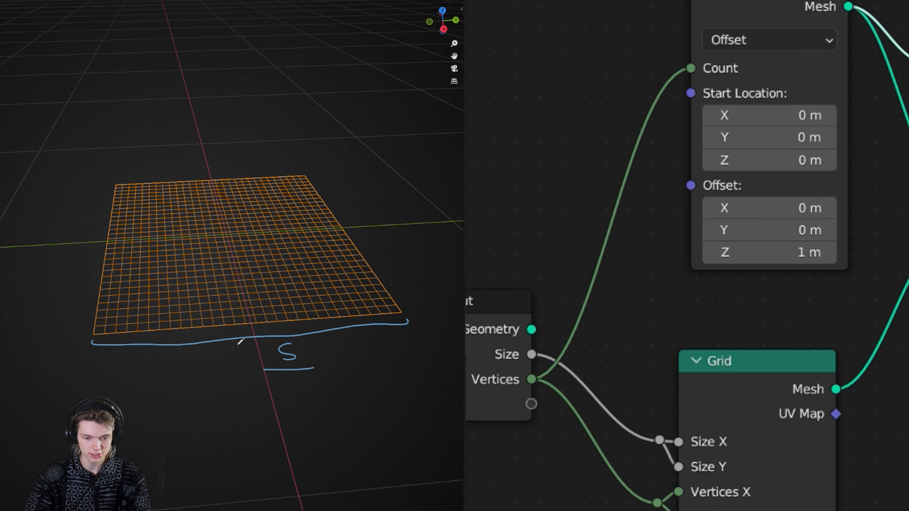
pyautogui.moveTo(282, 379); pyautogui.dragTo(299, 386)
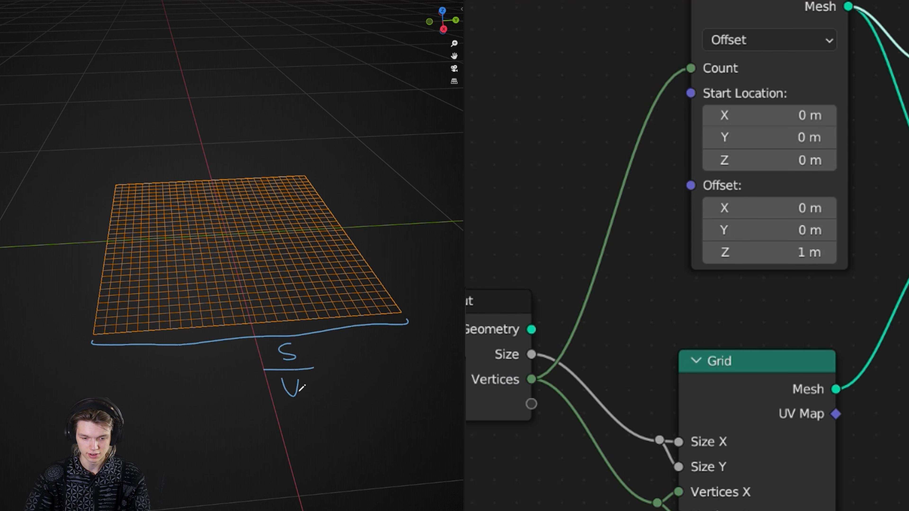
# - Add a Divide math node that divides the Group Input's Size by Vertices
pyautogui.moveTo(558, 331); pyautogui.dragTo(822, 312, button='middle')
pyautogui.moveTo(709, 337); pyautogui.dragTo(442, 219)
pyautogui.moveTo(533, 164); pyautogui.dragTo(675, 225, button='middle')
pyautogui.moveTo(671, 278); pyautogui.dragTo(790, 166)
pyautogui.write('div')
pyautogui.click(810, 193)
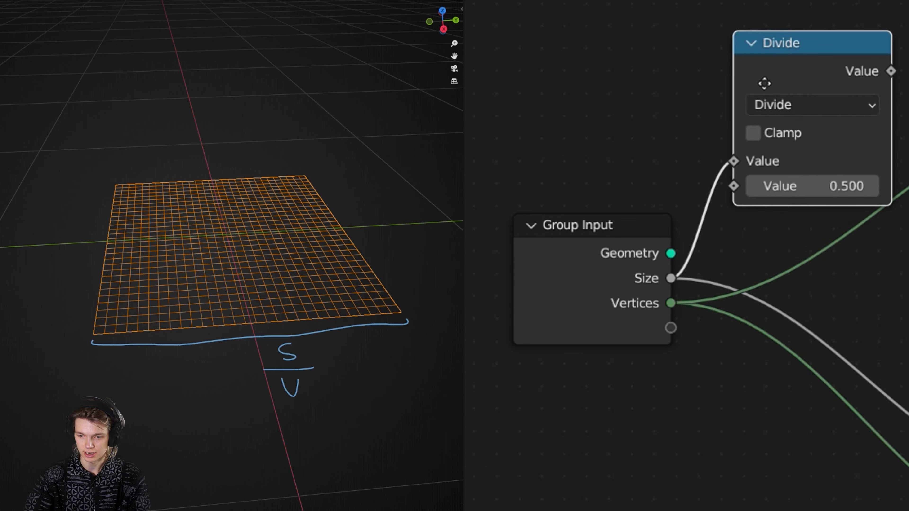
pyautogui.moveTo(675, 305); pyautogui.dragTo(621, 284, button='middle')
pyautogui.moveTo(614, 289); pyautogui.dragTo(680, 160)
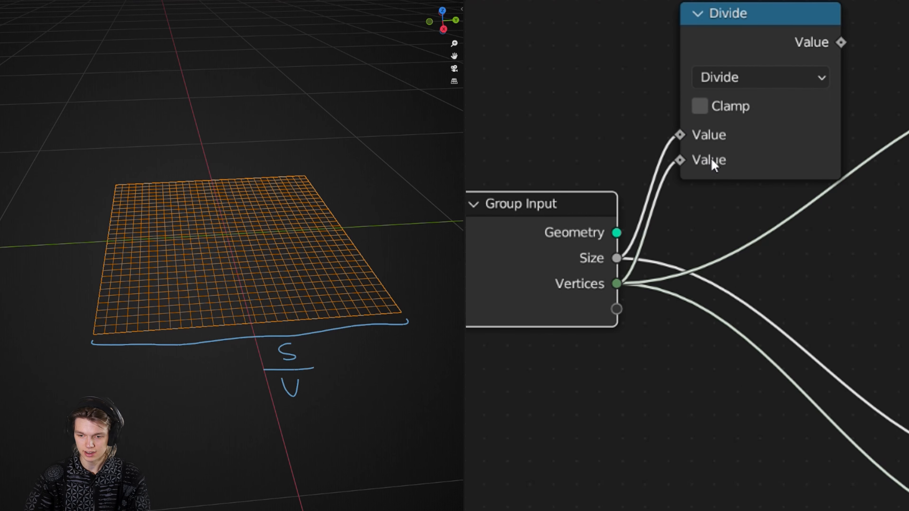
# - Feed the Divide result into the Z of a new Combine XYZ node and connect its vector to the Mesh Line's Offset
pyautogui.moveTo(888, 141); pyautogui.dragTo(681, 188, button='middle')
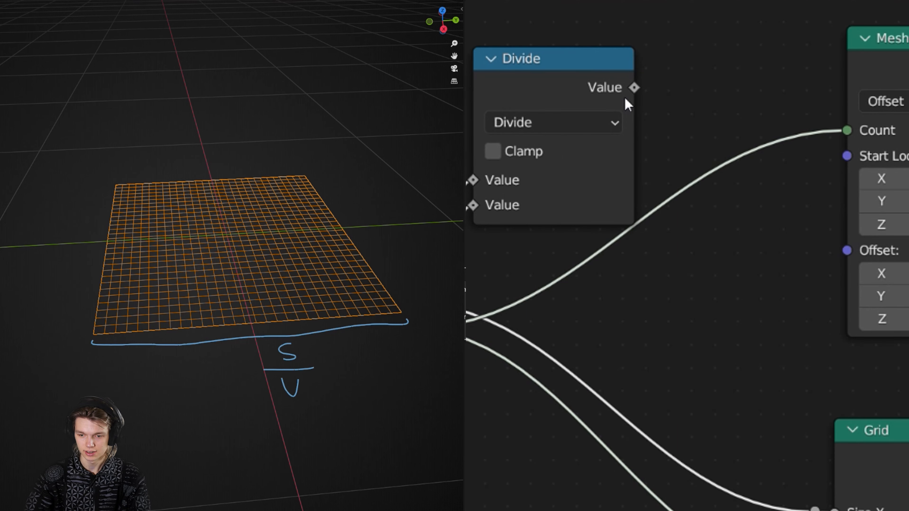
pyautogui.moveTo(678, 115); pyautogui.dragTo(727, 103)
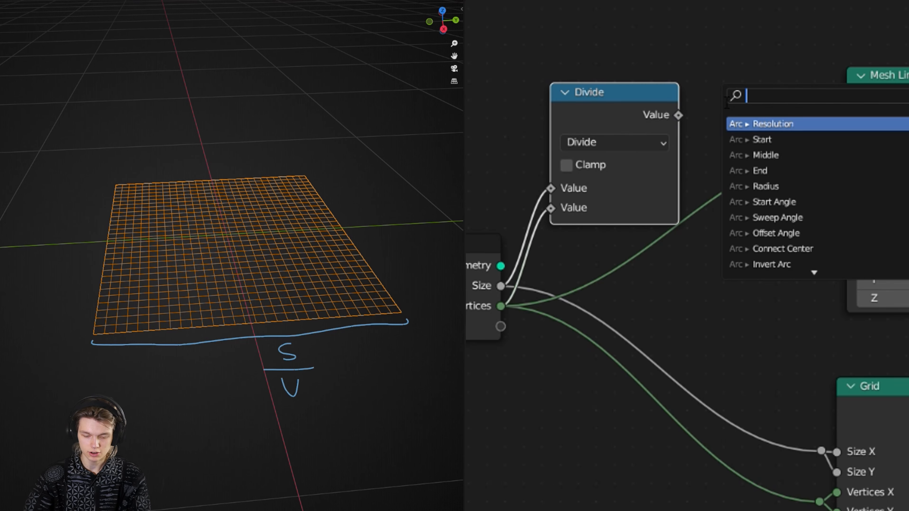
pyautogui.write('comb')
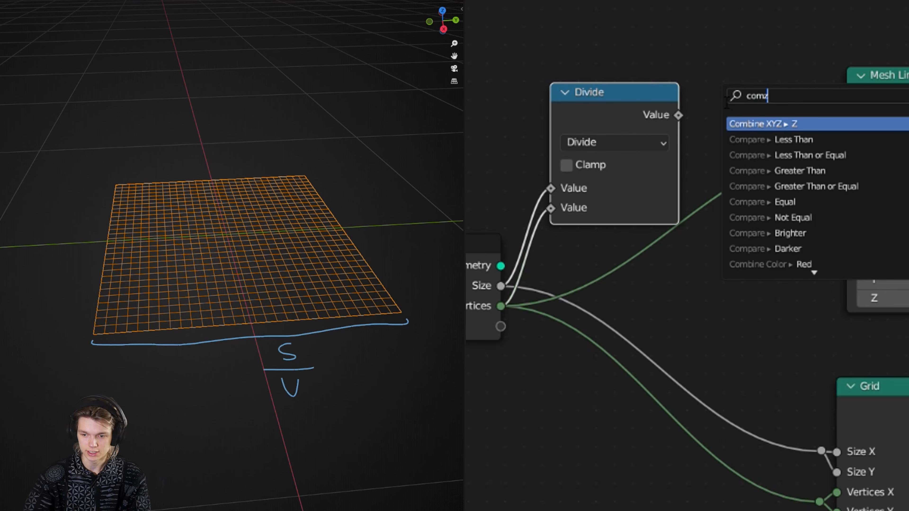
pyautogui.click(747, 124)
pyautogui.moveTo(820, 26); pyautogui.dragTo(849, 242)
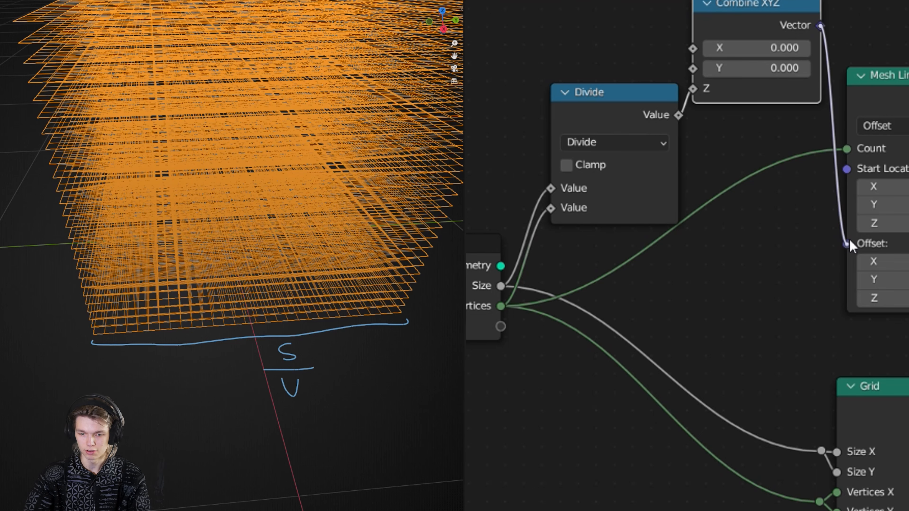
# - Mark the first gaps between vertices along the grid's edge and extend the annotated denominator to V-1
pyautogui.scroll(-5, 261, 288)
pyautogui.moveTo(261, 288); pyautogui.dragTo(274, 251, button='middle')
pyautogui.moveTo(309, 222); pyautogui.dragTo(318, 238, button='middle')
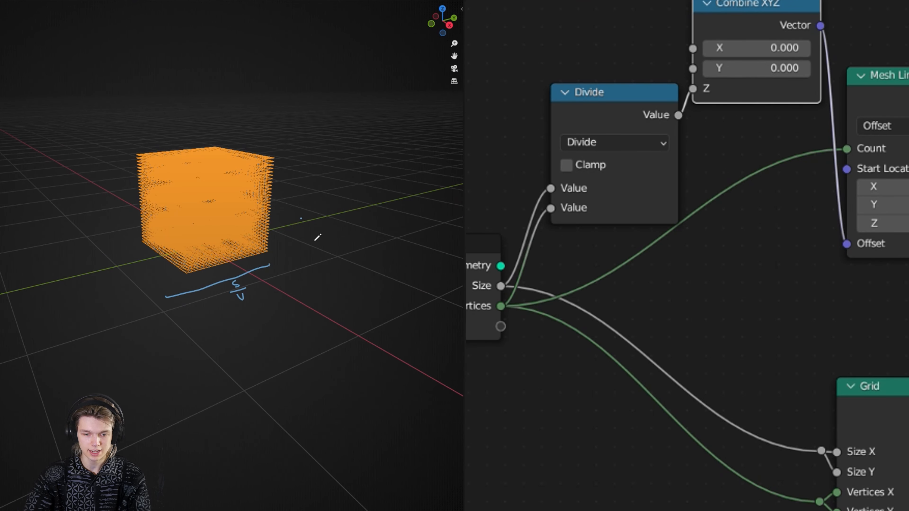
pyautogui.press('KP_3')
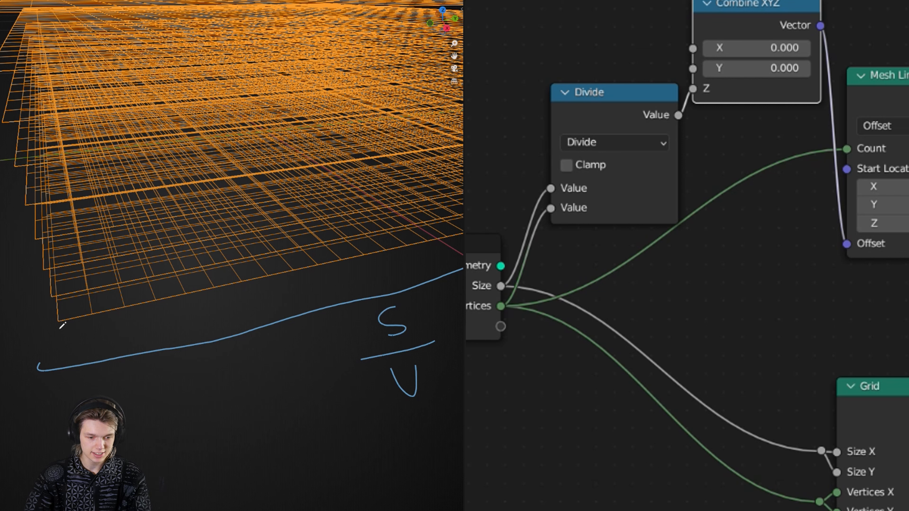
pyautogui.moveTo(59, 328); pyautogui.dragTo(59, 322)
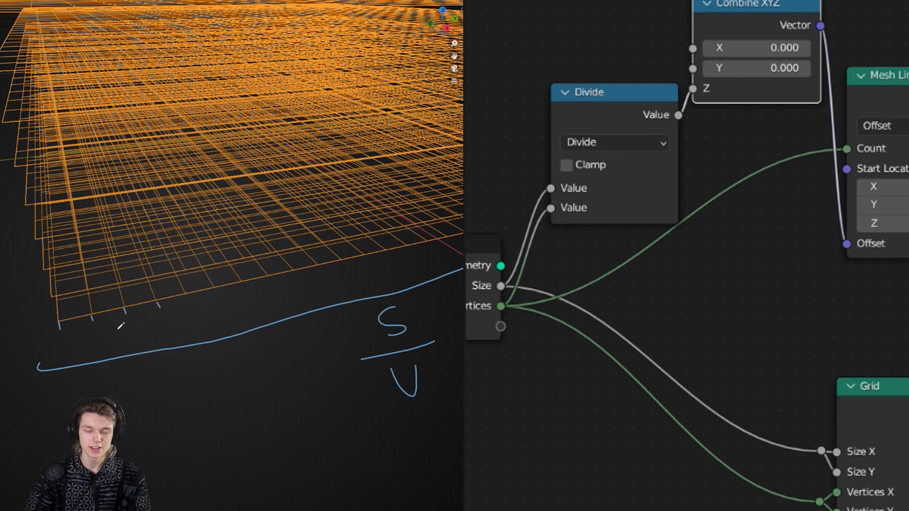
pyautogui.moveTo(59, 330); pyautogui.dragTo(157, 307)
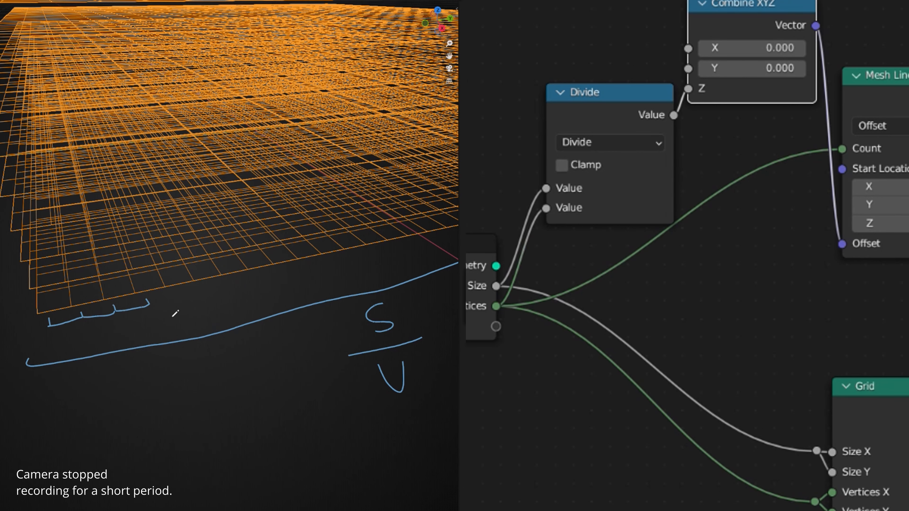
pyautogui.moveTo(412, 378)
pyautogui.mouseDown()
pyautogui.moveTo(436, 374)
pyautogui.moveTo(435, 392)
pyautogui.mouseUp()
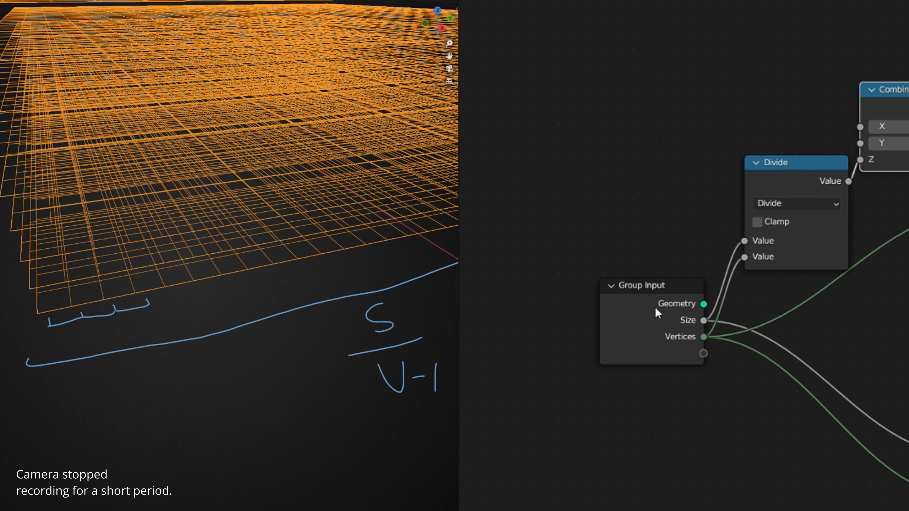
# - Make room beside the Group Input, duplicate the Divide node, and set the copy to Subtract with a second value of 1
pyautogui.moveTo(655, 308); pyautogui.dragTo(506, 319)
pyautogui.click(772, 171)
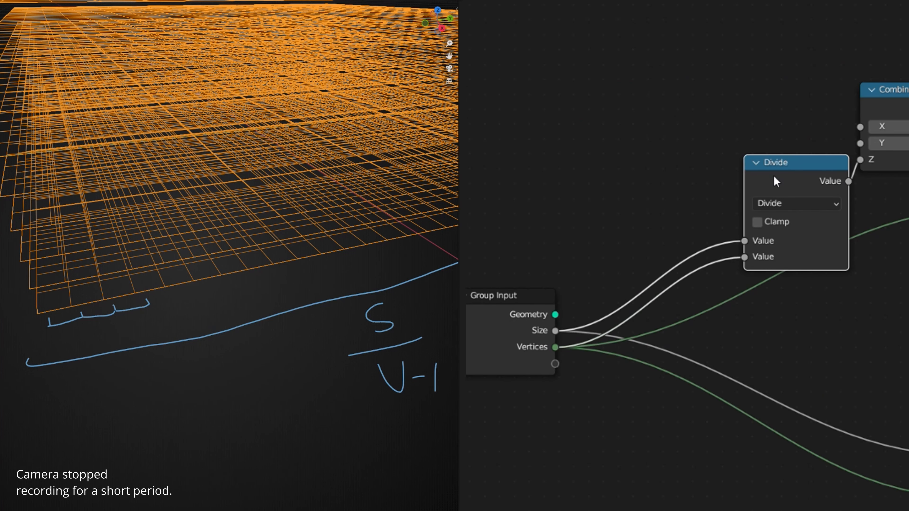
pyautogui.hotkey('shift', 'd')
pyautogui.click(592, 81)
pyautogui.click(604, 102)
pyautogui.click(596, 162)
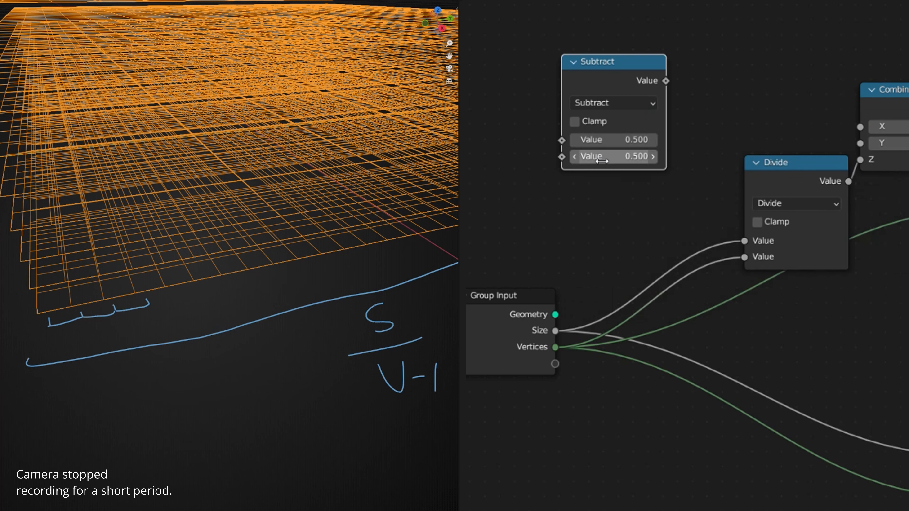
pyautogui.click(608, 157)
pyautogui.write('1')
pyautogui.press('Return')
# - Place the Subtract node between the Group Input and Divide, routing Vertices through it into Divide's second value
pyautogui.moveTo(591, 87); pyautogui.dragTo(587, 138)
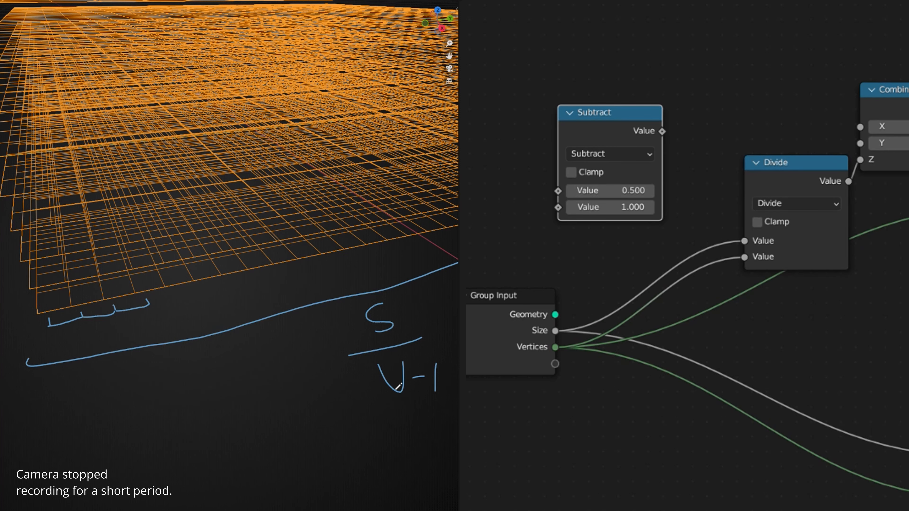
pyautogui.moveTo(621, 144); pyautogui.dragTo(695, 341)
pyautogui.moveTo(521, 321); pyautogui.dragTo(512, 306)
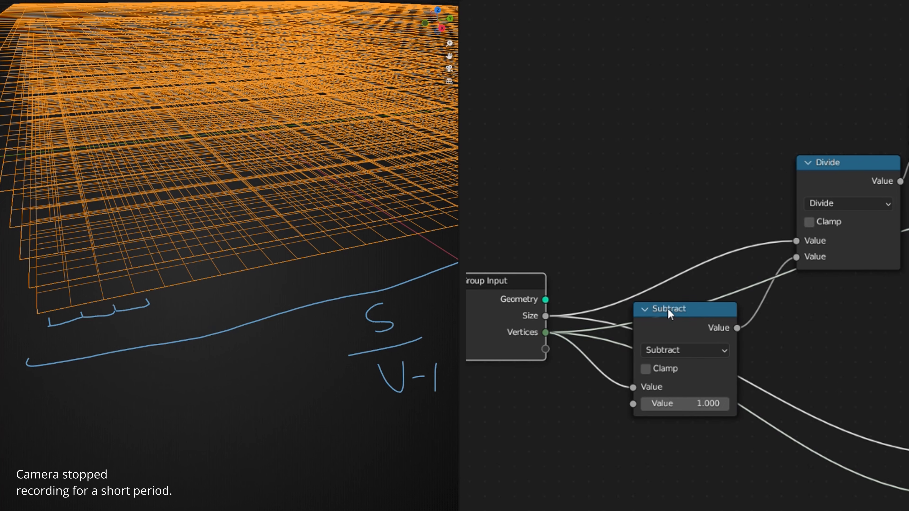
# - Examine the layer spacing of the grid cube from the side and undo the last move of the Group Input node
pyautogui.click(440, 30)
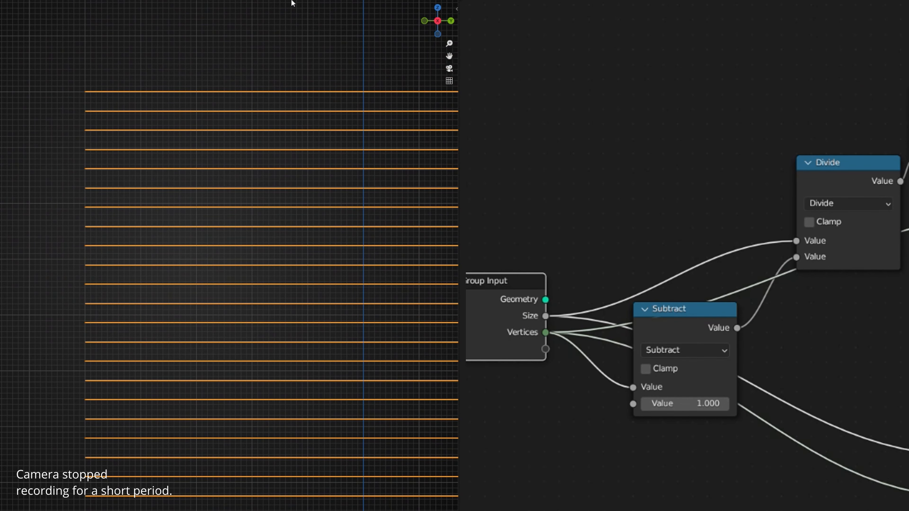
pyautogui.hotkey('ctrl', 'z')
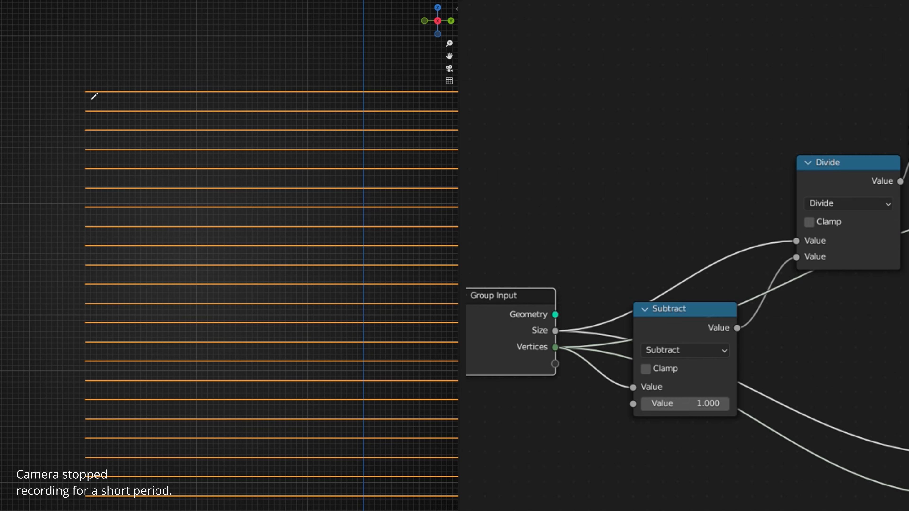
pyautogui.scroll(-2, 81, 104)
pyautogui.moveTo(137, 151); pyautogui.dragTo(205, 190, button='middle')
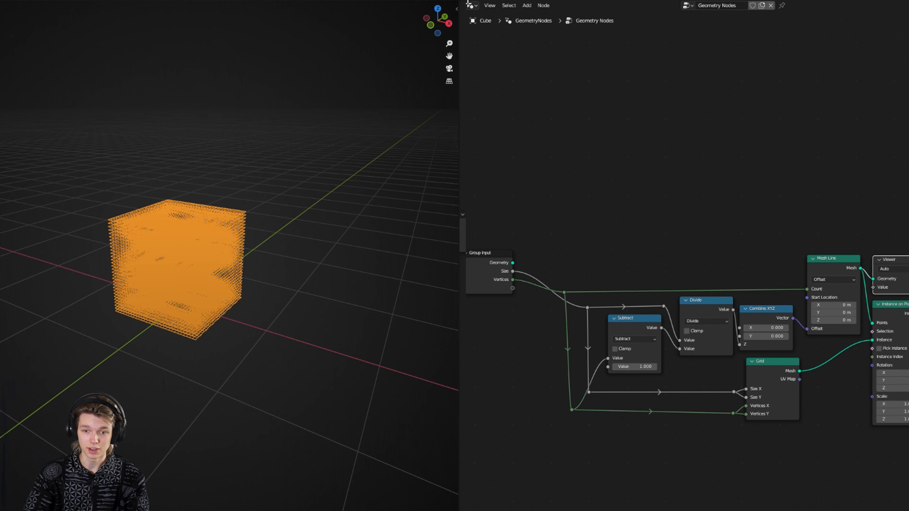
# - Split off an area above the node tree, switch it to the Properties editor, and try adjusting the modifier's Size and Vertices
pyautogui.moveTo(468, 3); pyautogui.dragTo(469, 121)
pyautogui.click(472, 6)
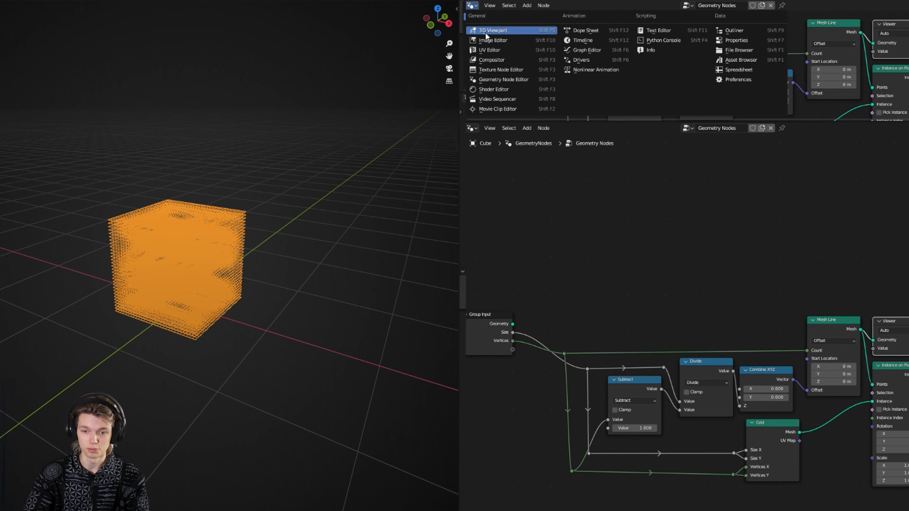
pyautogui.click(738, 40)
pyautogui.scroll(-5, 468, 83)
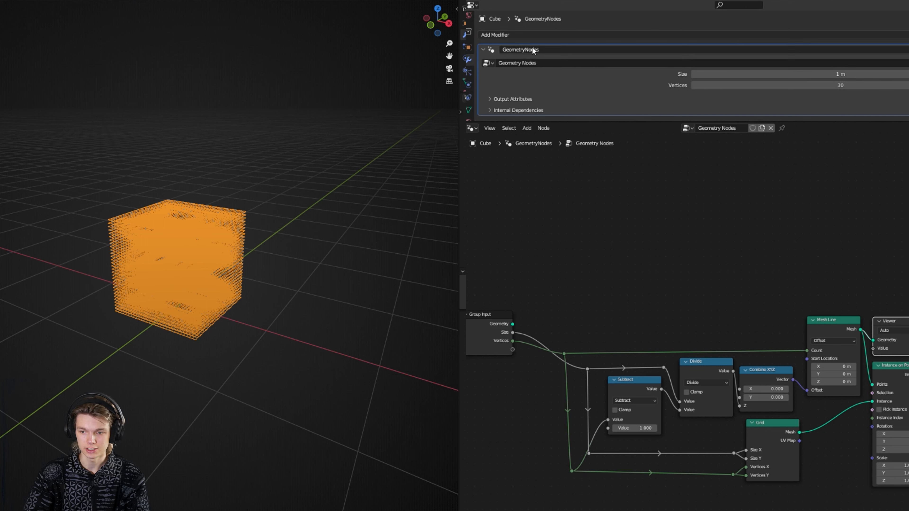
pyautogui.moveTo(800, 74); pyautogui.dragTo(823, 85)
pyautogui.press('Escape')
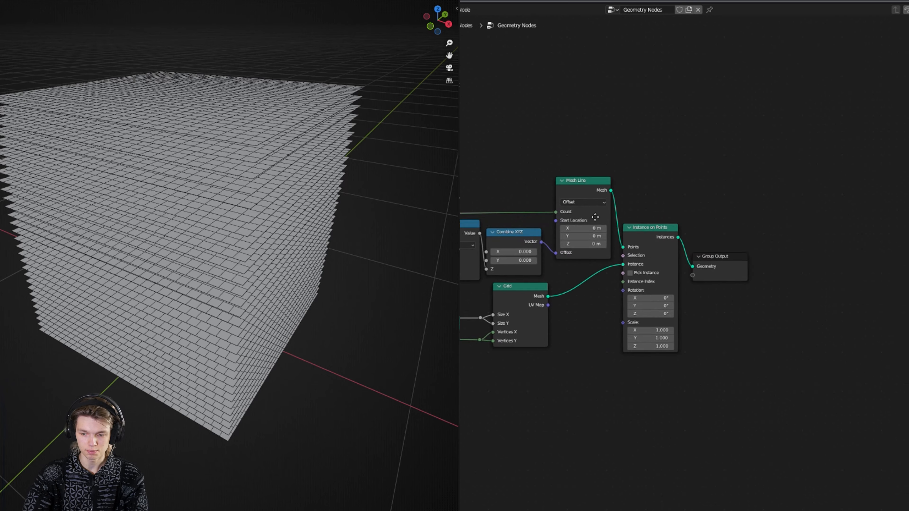
# - Move the Group Output aside and insert a Realize Instances node between Instance on Points and Group Output
pyautogui.moveTo(612, 225); pyautogui.dragTo(584, 209, button='middle')
pyautogui.scroll(9, 650, 261)
pyautogui.moveTo(747, 227); pyautogui.dragTo(864, 211)
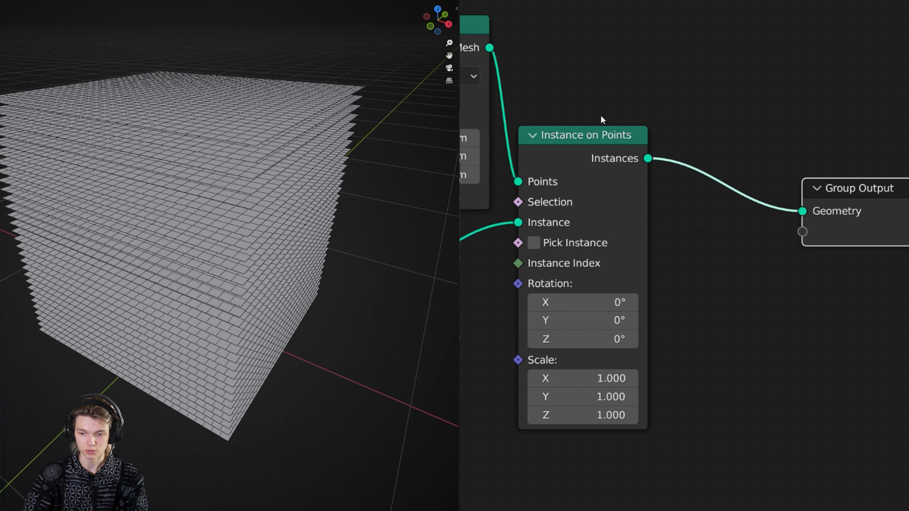
pyautogui.hotkey('shift', 'a')
pyautogui.write('realize')
pyautogui.press('Return')
pyautogui.click(520, 160)
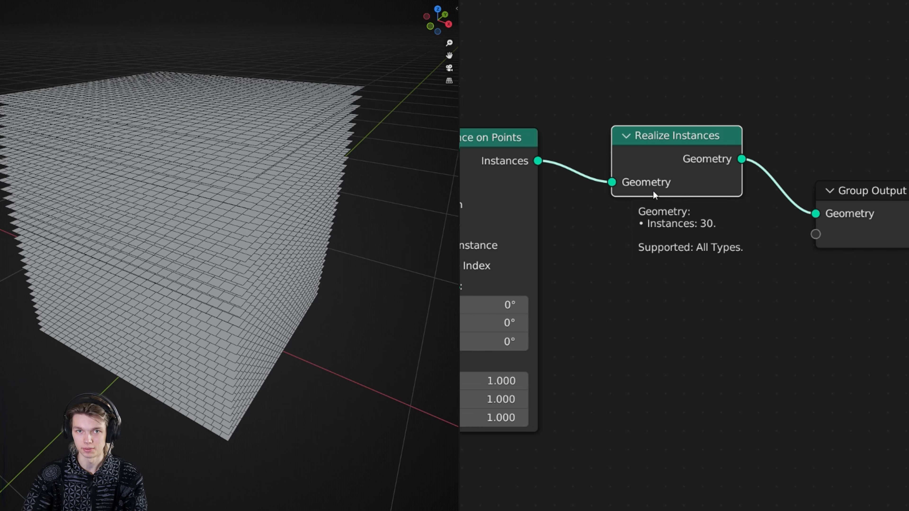
# - Insert a Mesh to Points node between Realize Instances and the Group Output, placing the nodes close together
pyautogui.moveTo(654, 195); pyautogui.dragTo(598, 199)
pyautogui.hotkey('shift', 'a')
pyautogui.write('mesh to')
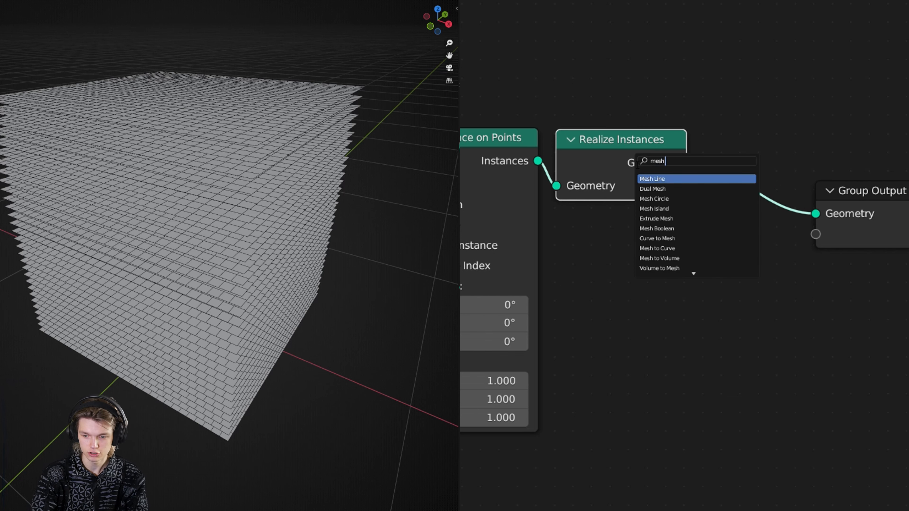
pyautogui.click(667, 200)
pyautogui.click(720, 179)
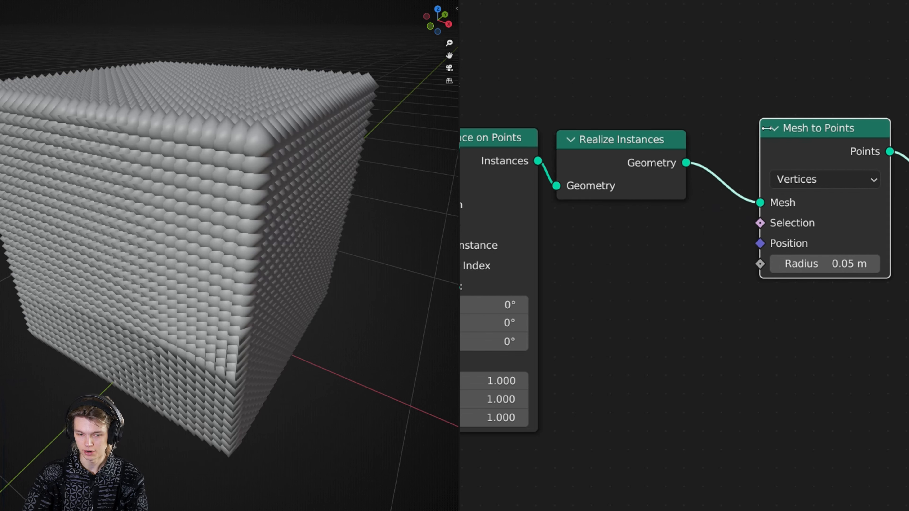
pyautogui.moveTo(771, 145); pyautogui.dragTo(630, 153, button='middle')
pyautogui.moveTo(689, 144); pyautogui.dragTo(632, 152)
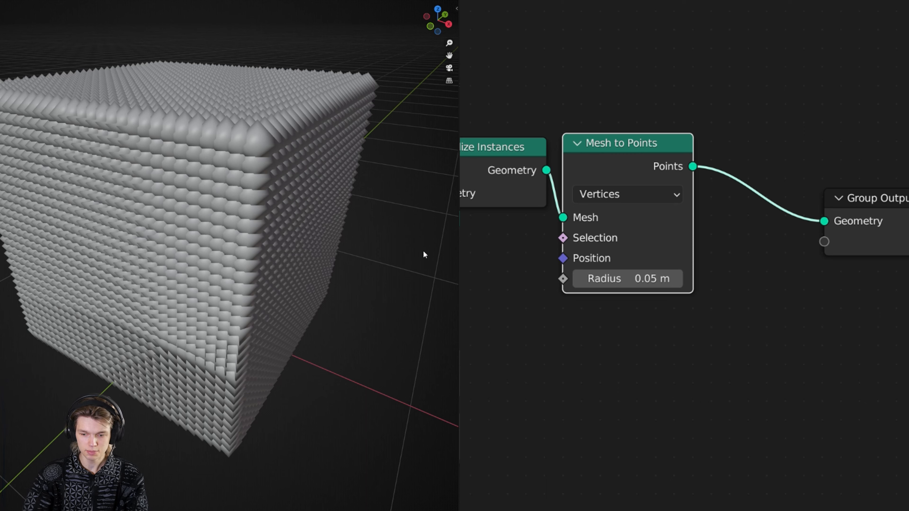
# - Reduce the Mesh to Points radius to 0.01 m and inspect the point cube from another angle
pyautogui.moveTo(630, 279); pyautogui.dragTo(614, 278)
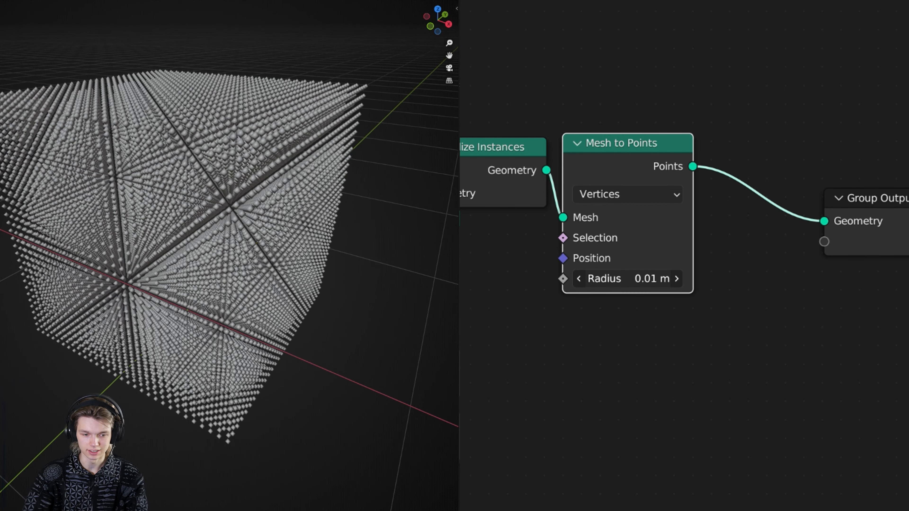
pyautogui.moveTo(409, 340); pyautogui.dragTo(291, 282, button='middle')
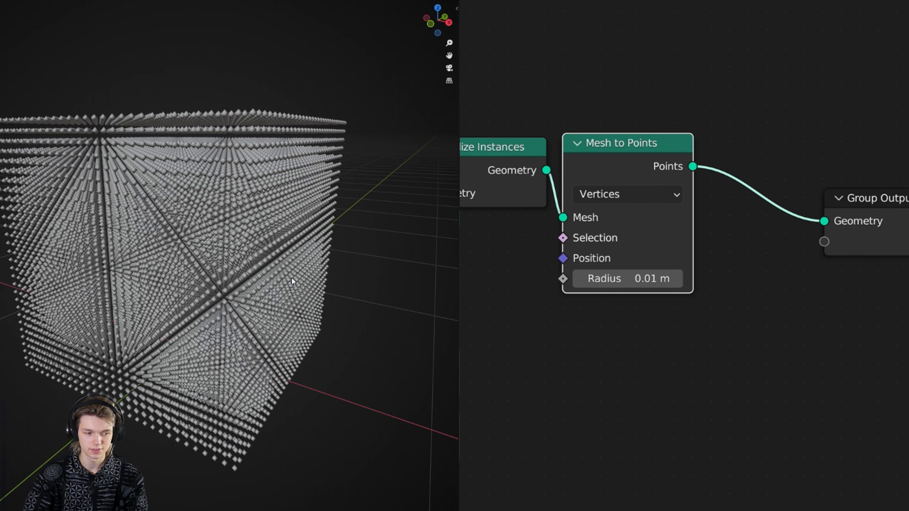
pyautogui.moveTo(292, 282); pyautogui.dragTo(232, 285, button='middle')
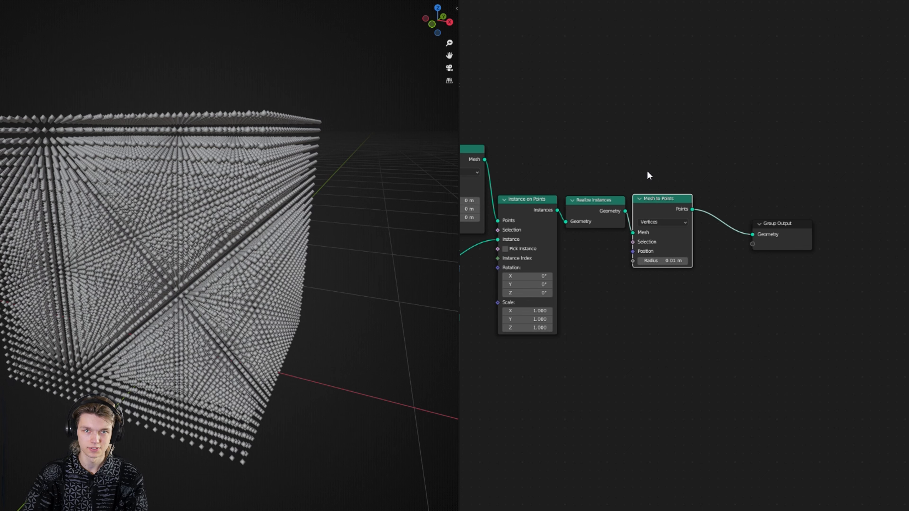
# - Add a Simulation Zone above the Group Output node
pyautogui.scroll(4, 649, 175)
pyautogui.hotkey('shift', 'a')
pyautogui.moveTo(573, 203)
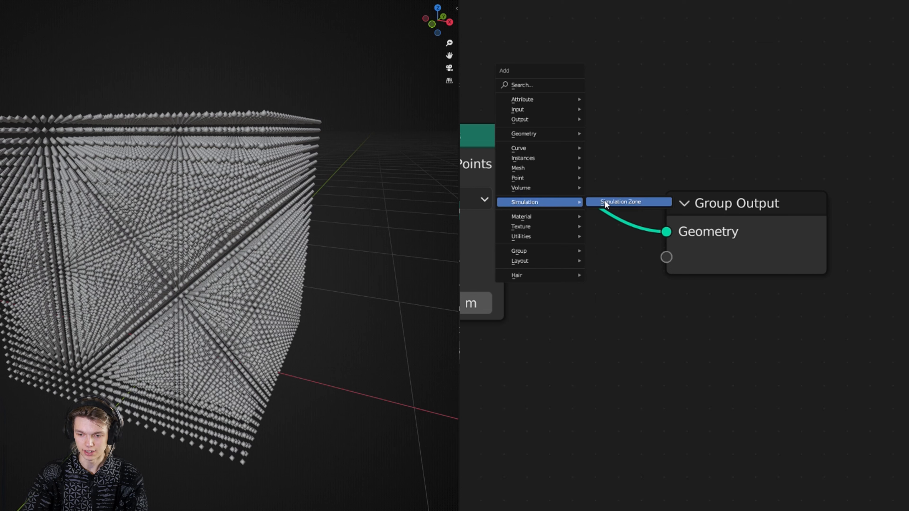
pyautogui.click(656, 205)
pyautogui.click(696, 66)
pyautogui.scroll(-2, 616, 181)
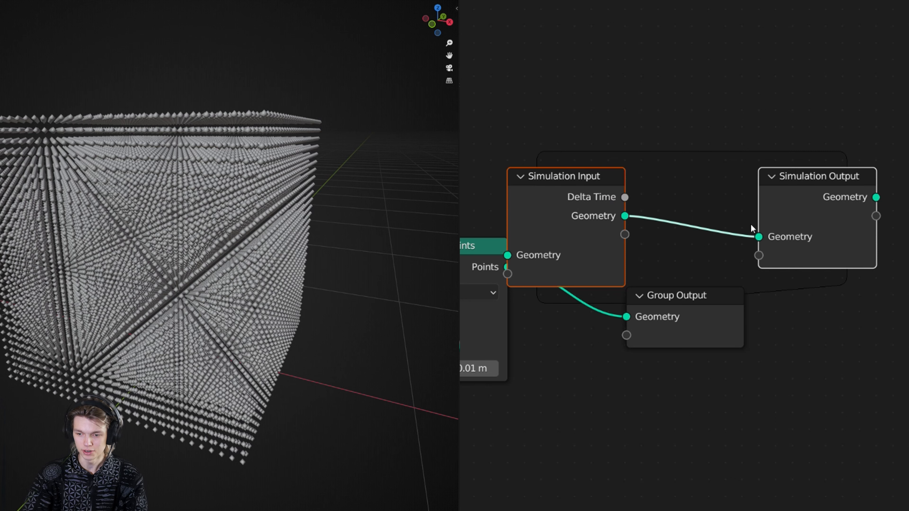
# - Connect Mesh to Points into the Simulation Input and route the Simulation Output's geometry into the Group Output
pyautogui.scroll(-1, 780, 199)
pyautogui.moveTo(631, 335); pyautogui.dragTo(527, 217)
pyautogui.moveTo(579, 116); pyautogui.dragTo(801, 196)
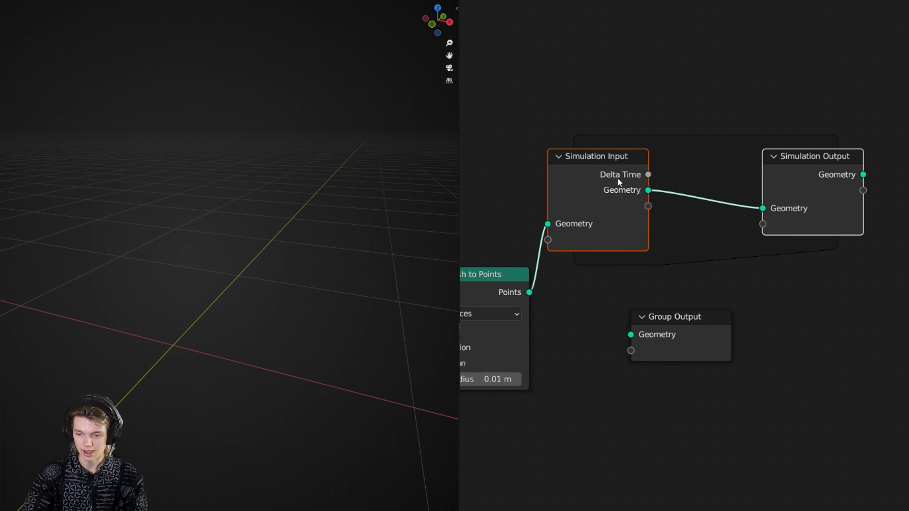
pyautogui.moveTo(610, 175)
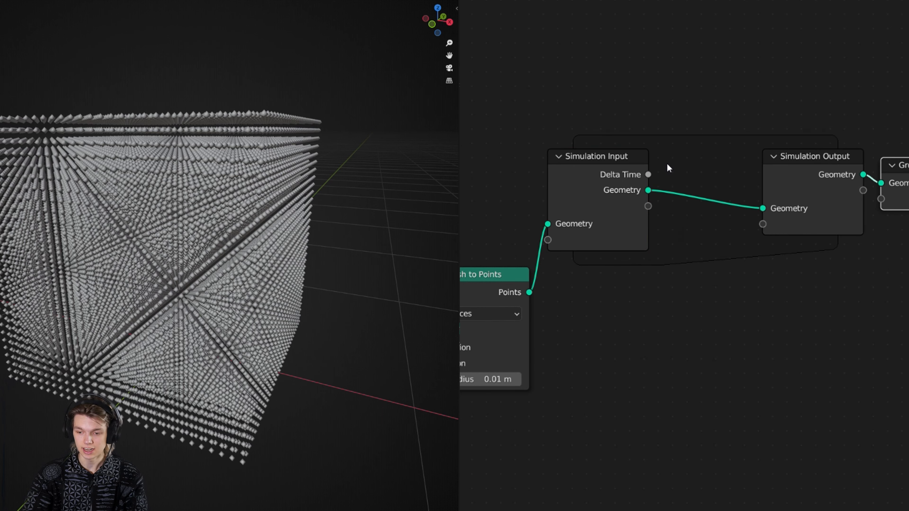
# - Try a Set Position node inside the simulation zone with an X offset of 0.01 m
pyautogui.hotkey('shift', 'a')
pyautogui.write('se')
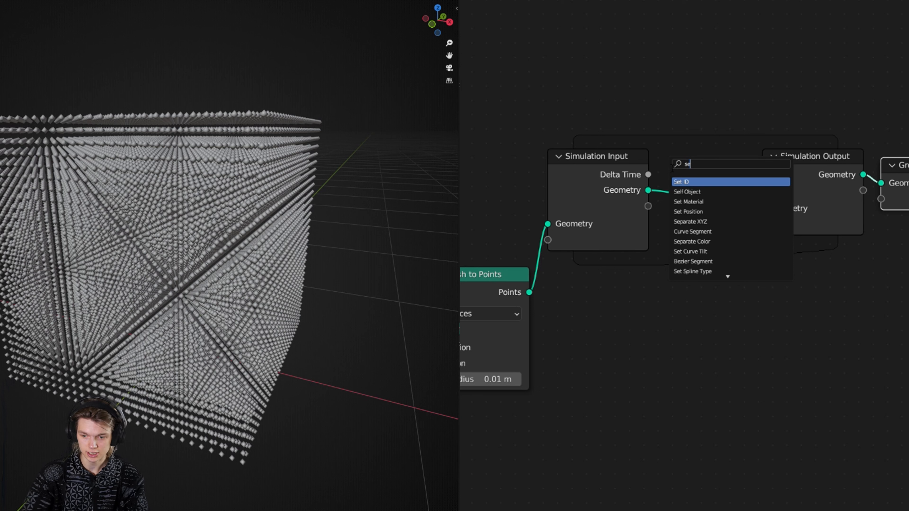
pyautogui.write('t')
pyautogui.click(703, 202)
pyautogui.click(707, 222)
pyautogui.click(755, 256)
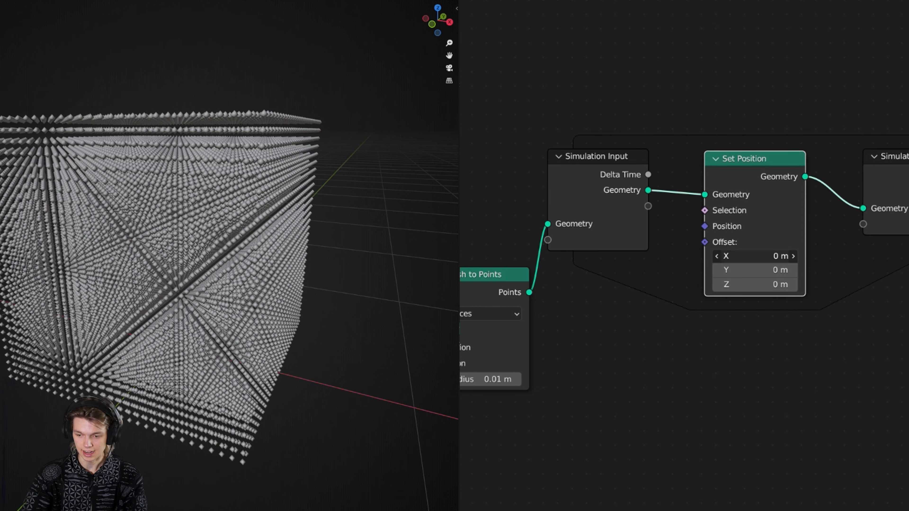
pyautogui.write('0.01')
pyautogui.press('Return')
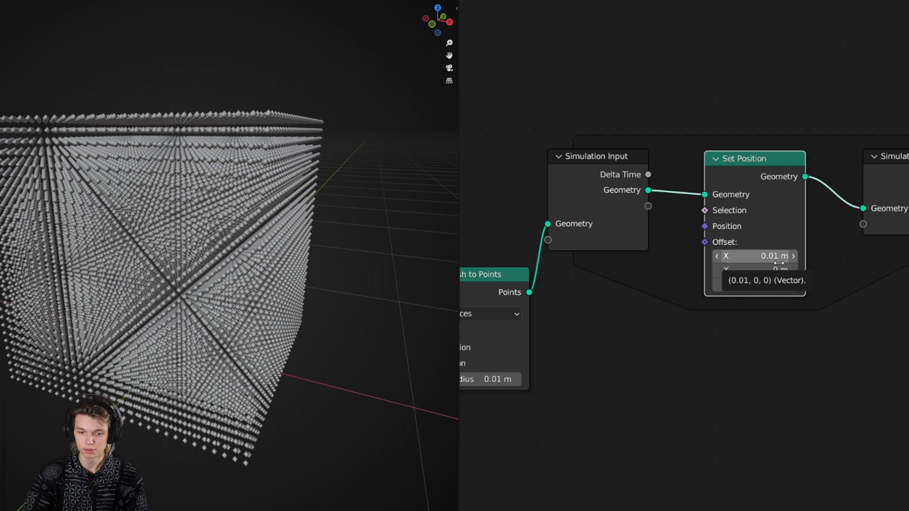
# - Play the animation and watch how the point cube moves along the X axis
pyautogui.scroll(-3, 410, 350)
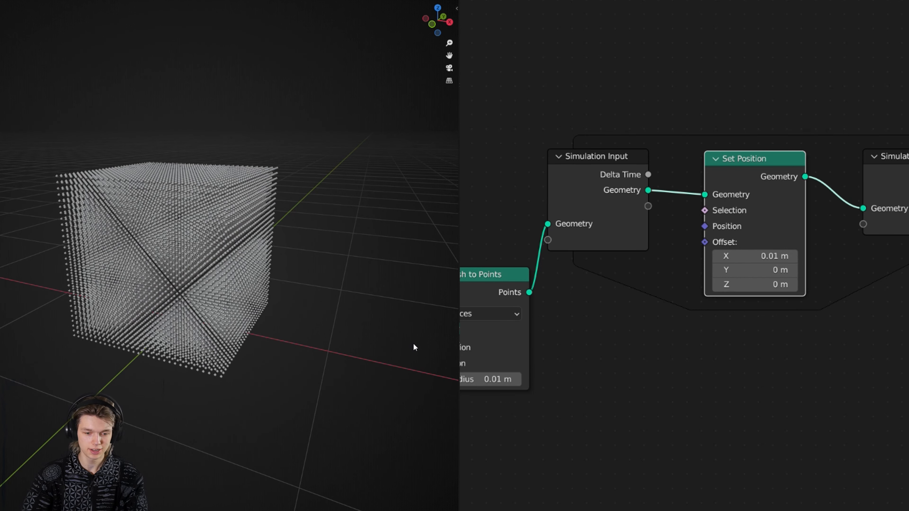
pyautogui.press('space')
pyautogui.scroll(-5, 413, 344)
pyautogui.moveTo(316, 344); pyautogui.dragTo(339, 353, button='middle')
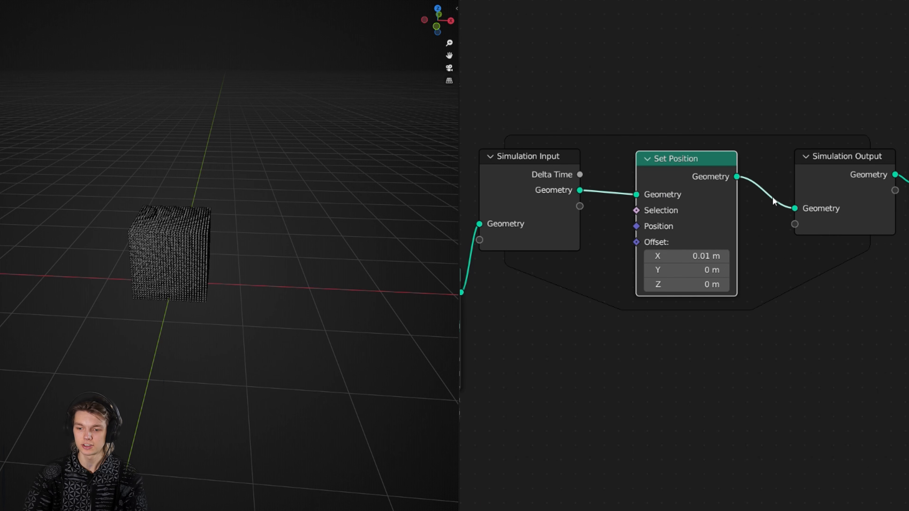
# - Detach the Set Position node from the simulation zone and delete it
pyautogui.scroll(-1, 737, 213)
pyautogui.keyDown('alt'); pyautogui.moveTo(692, 197); pyautogui.dragTo(721, 294); pyautogui.keyUp('alt')
pyautogui.press('Delete')
# - Shift the simulation nodes and Group Output aside and insert a Store Named Attribute node between Mesh to Points and Simulation Input
pyautogui.moveTo(583, 195); pyautogui.dragTo(723, 204)
pyautogui.moveTo(691, 104); pyautogui.dragTo(897, 235)
pyautogui.moveTo(805, 184); pyautogui.dragTo(839, 248)
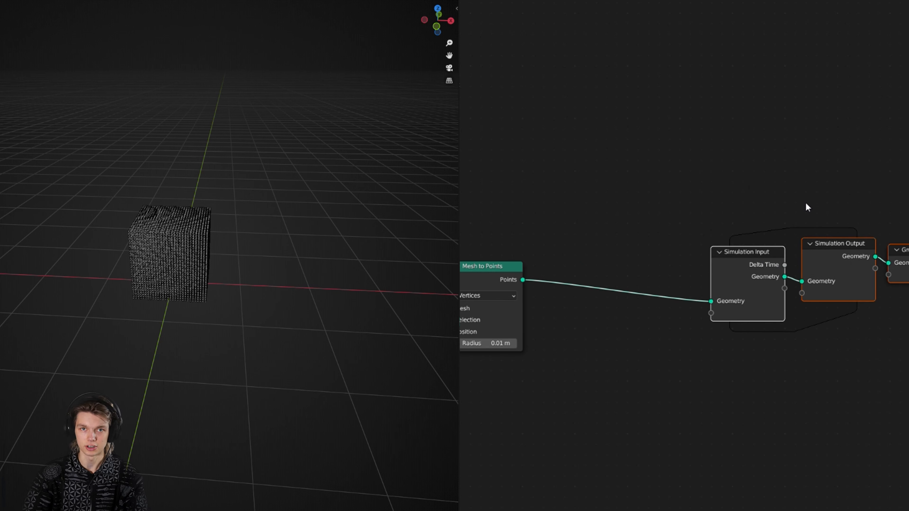
pyautogui.scroll(2, 787, 286)
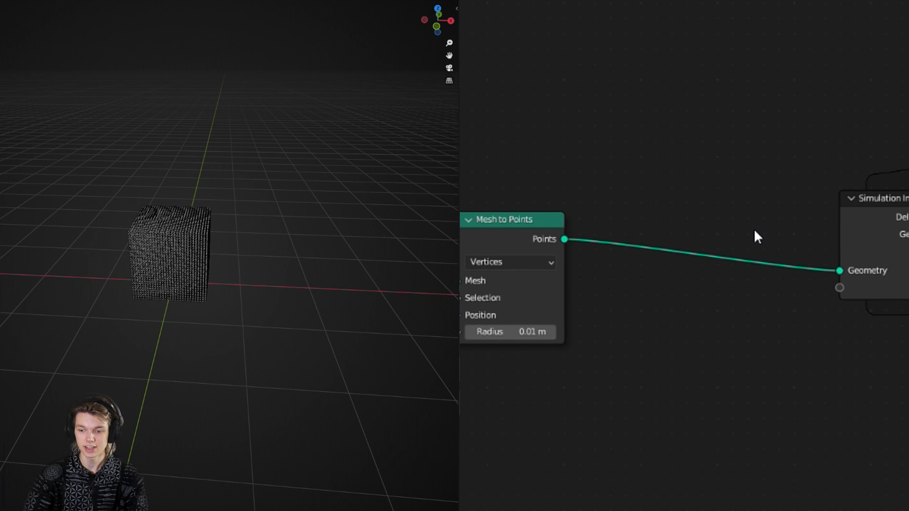
pyautogui.scroll(2, 733, 244)
pyautogui.hotkey('shift', 'a')
pyautogui.write('st')
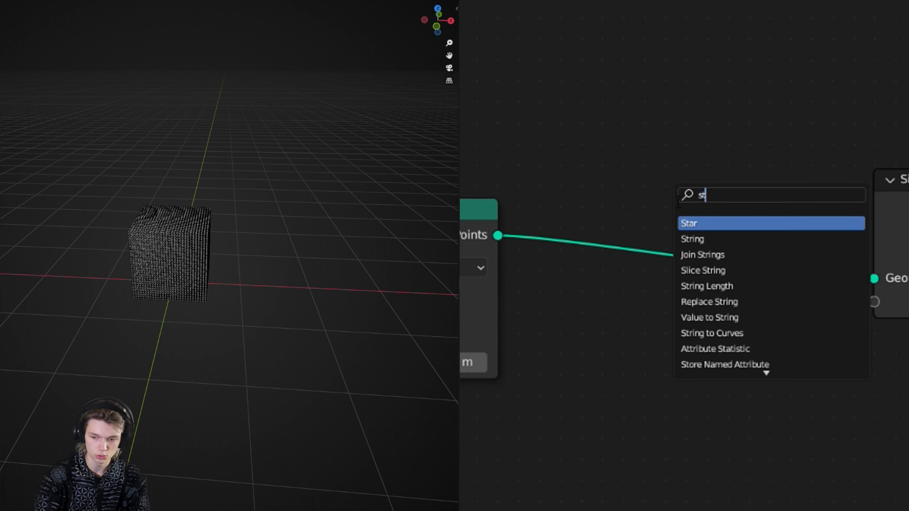
pyautogui.write('ore')
pyautogui.press('Return')
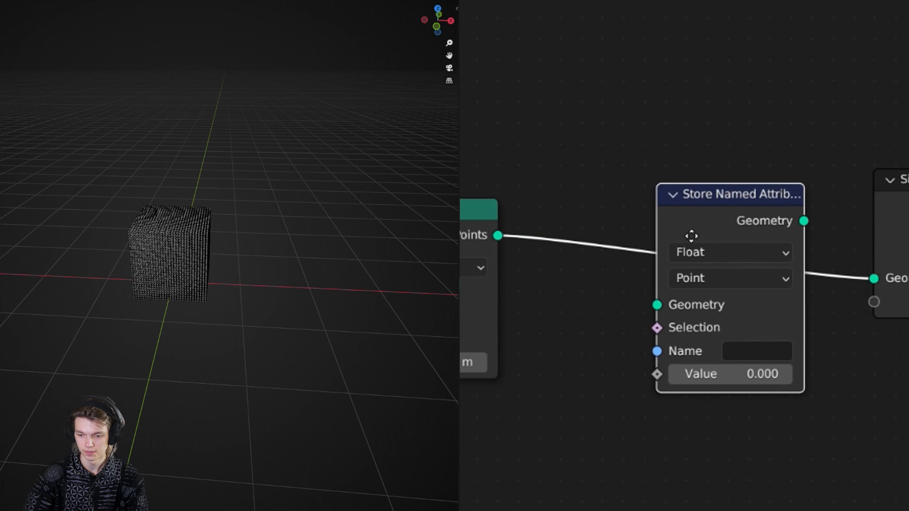
pyautogui.click(619, 210)
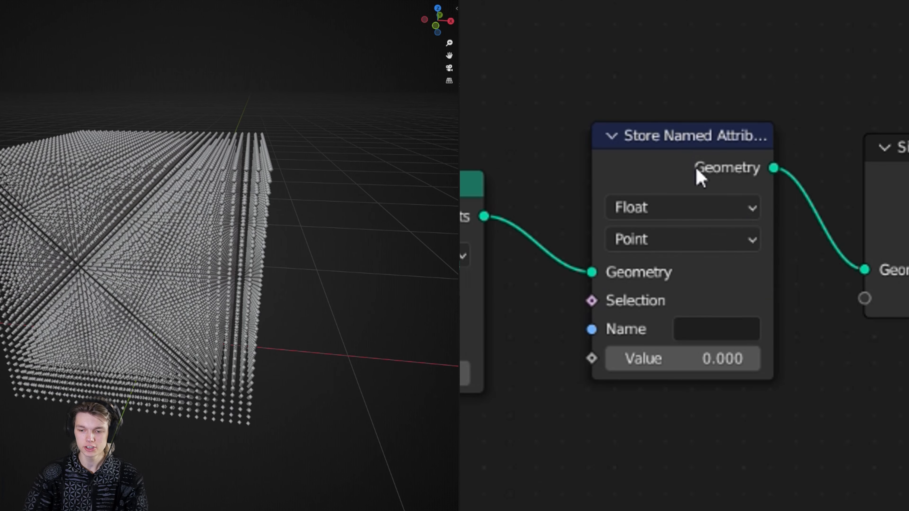
# - Set the Store Named Attribute node's data type to Boolean and name the attribute "state"
pyautogui.click(691, 177)
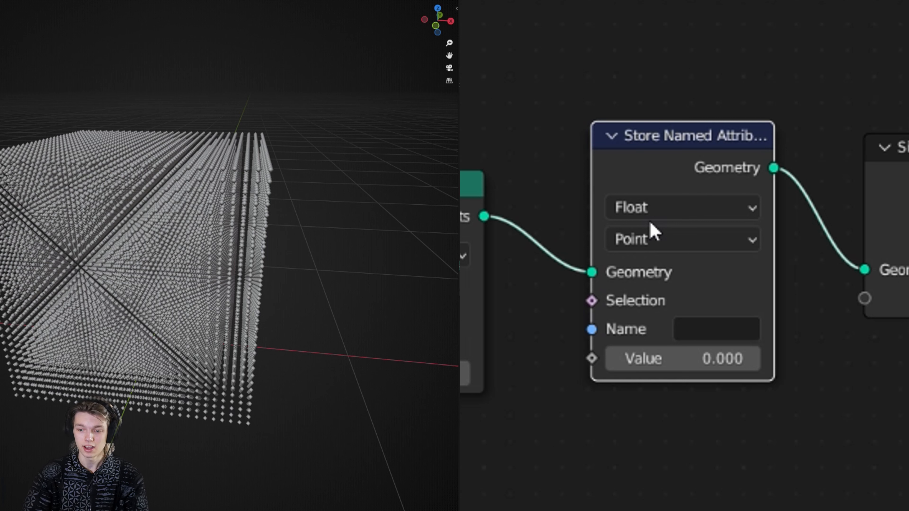
pyautogui.click(668, 209)
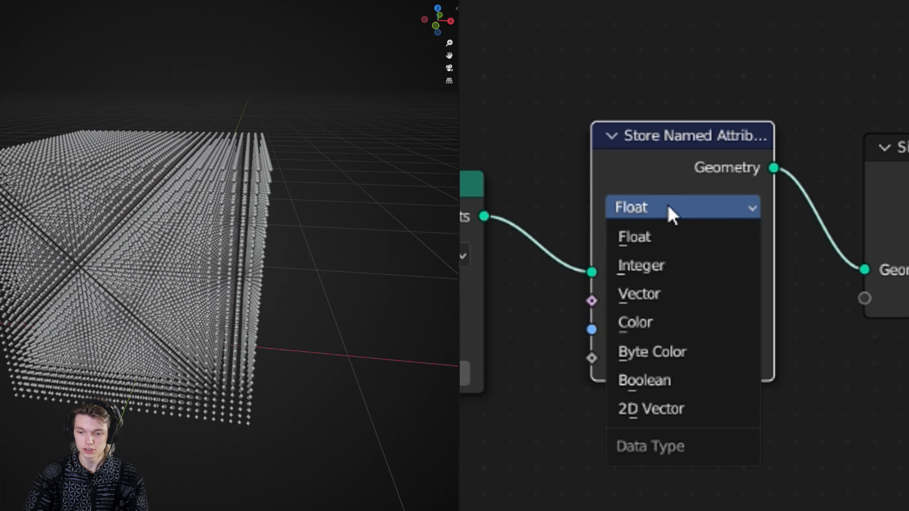
pyautogui.click(665, 374)
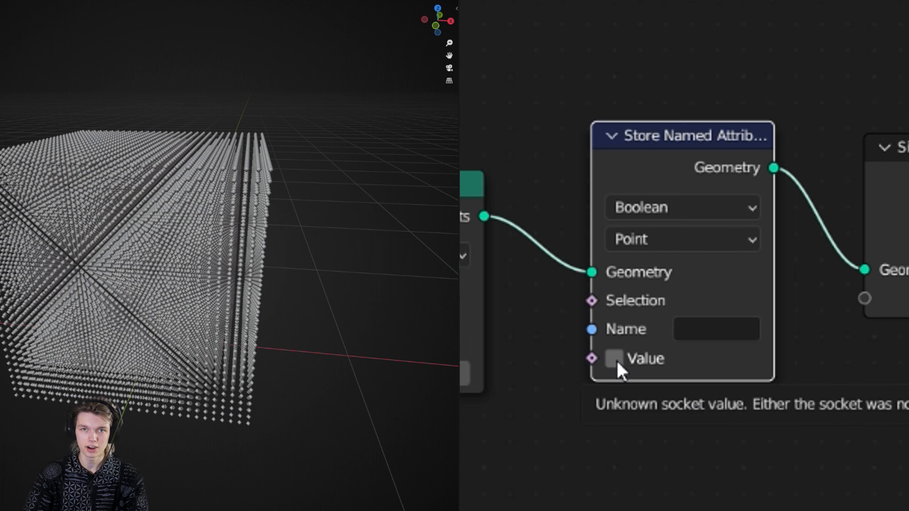
pyautogui.click(698, 334)
pyautogui.write('state')
pyautogui.press('Return')
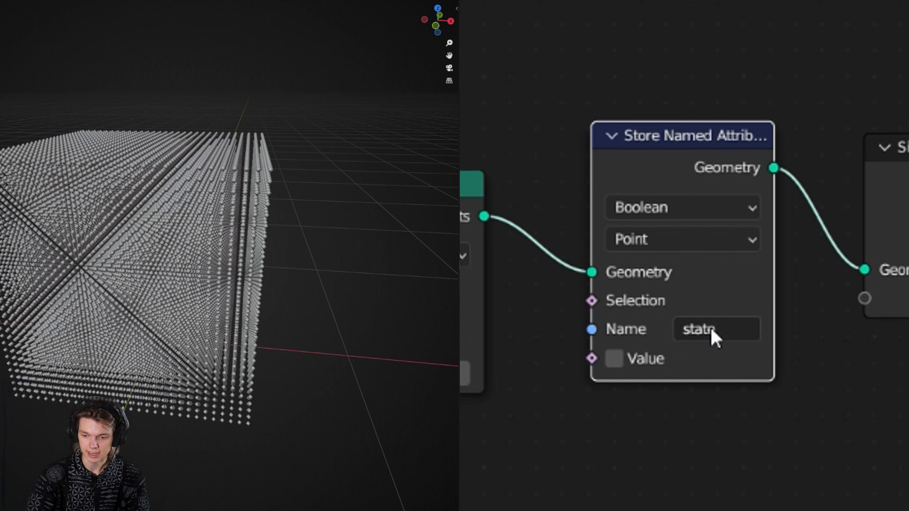
# - Add a Named Attribute node below the Store Named Attribute node and set its name to "state"
pyautogui.moveTo(759, 412); pyautogui.dragTo(696, 280, button='middle')
pyautogui.scroll(-3, 696, 280)
pyautogui.hotkey('shift', 'a')
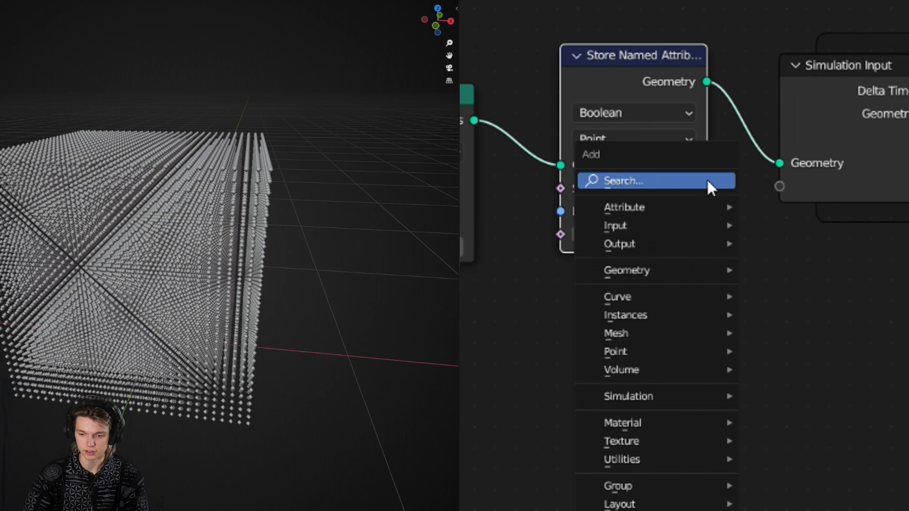
pyautogui.click(713, 181)
pyautogui.write('named')
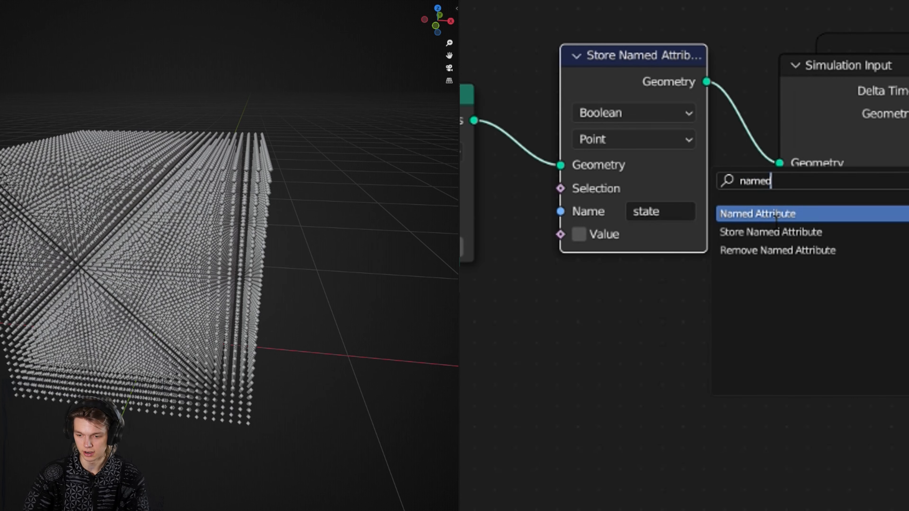
pyautogui.click(775, 215)
pyautogui.click(566, 415)
pyautogui.click(566, 414)
pyautogui.write('stat')
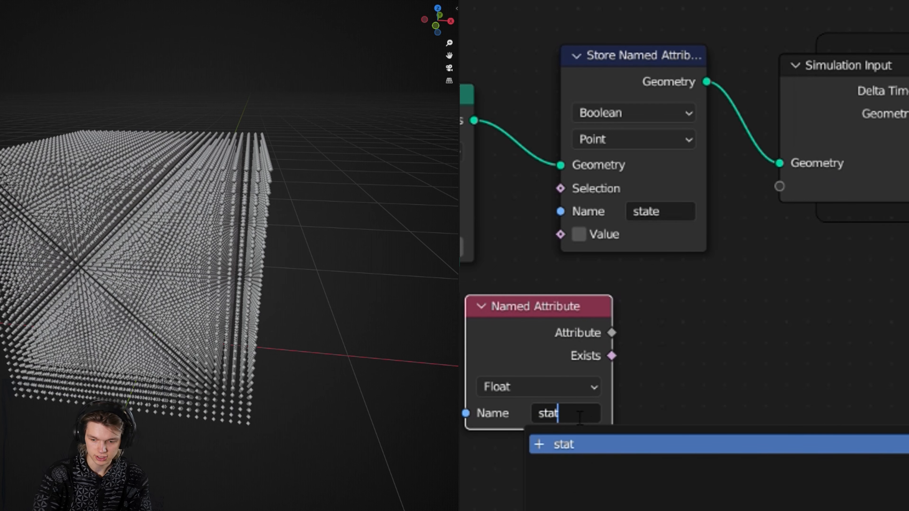
pyautogui.write('e')
pyautogui.click(586, 447)
pyautogui.moveTo(720, 366); pyautogui.dragTo(624, 379, button='middle')
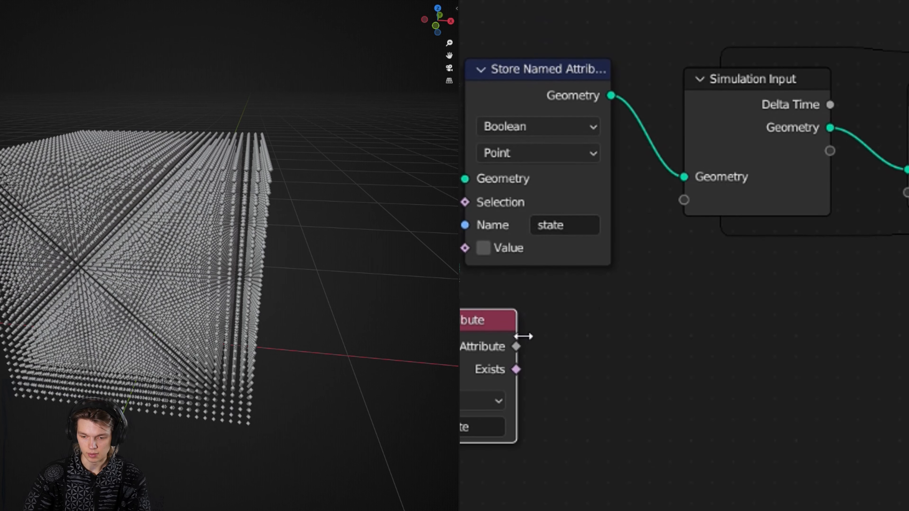
# - Preview the named attribute on the Store Named Attribute geometry by linking both to a Viewer node
pyautogui.keyDown('ctrl'); pyautogui.keyDown('shift'); pyautogui.click(516, 354); pyautogui.keyUp('shift'); pyautogui.keyUp('ctrl')
pyautogui.moveTo(630, 354); pyautogui.dragTo(786, 324)
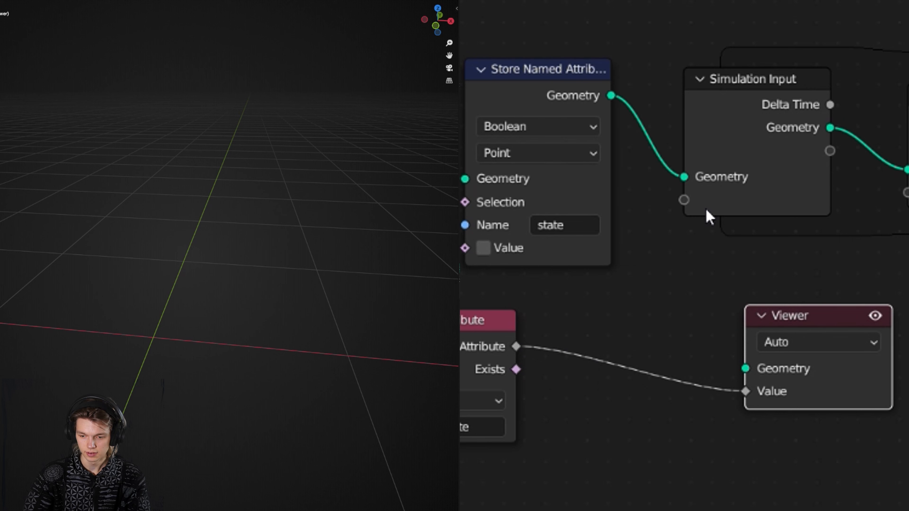
pyautogui.keyDown('ctrl'); pyautogui.keyDown('shift'); pyautogui.click(613, 104); pyautogui.keyUp('shift'); pyautogui.keyUp('ctrl')
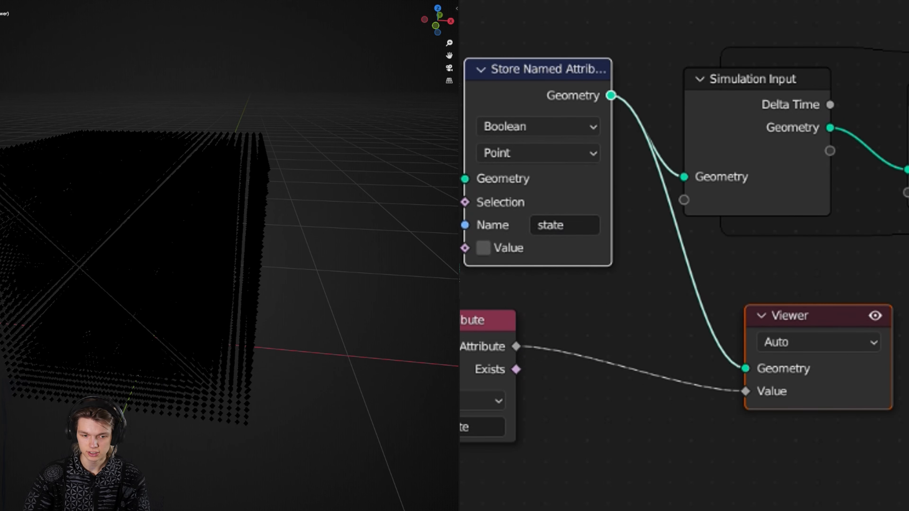
# - Inspect the previewed points and enable the Store Named Attribute node's Value so the stored state is true
pyautogui.moveTo(255, 260); pyautogui.dragTo(254, 278, button='middle')
pyautogui.moveTo(365, 269); pyautogui.dragTo(274, 256, button='middle')
pyautogui.scroll(2, 489, 267)
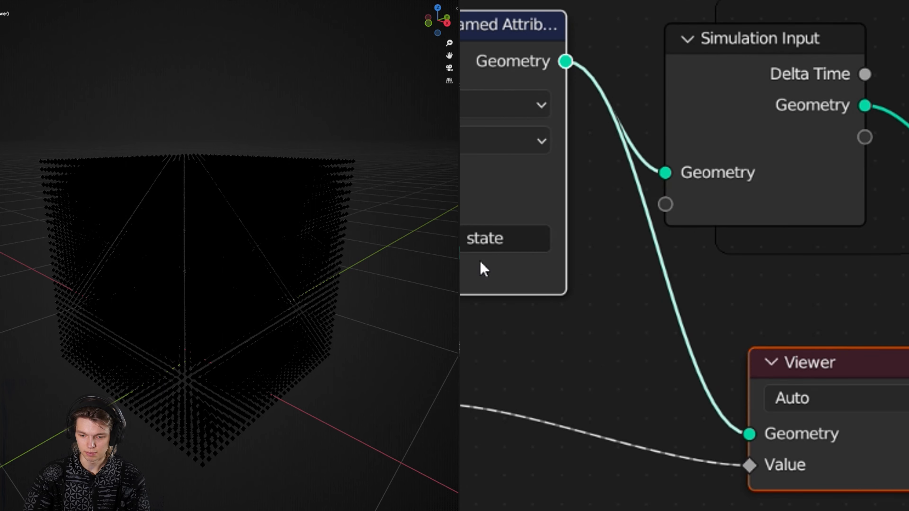
pyautogui.moveTo(486, 259); pyautogui.dragTo(523, 265, button='middle')
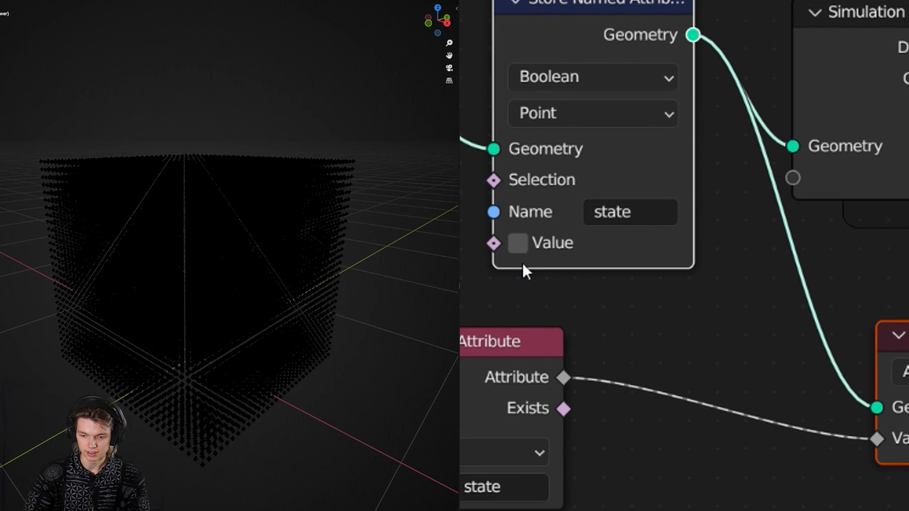
pyautogui.click(518, 244)
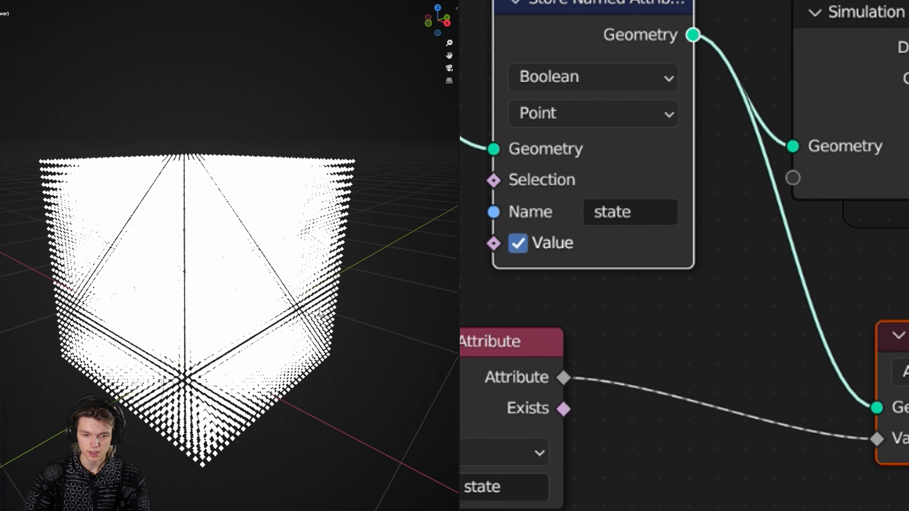
# - Toggle the Store Named Attribute node's Value while inspecting the previewed points, and leave it disabled
pyautogui.moveTo(321, 314); pyautogui.dragTo(173, 300, button='middle')
pyautogui.moveTo(174, 230); pyautogui.dragTo(170, 238, button='middle')
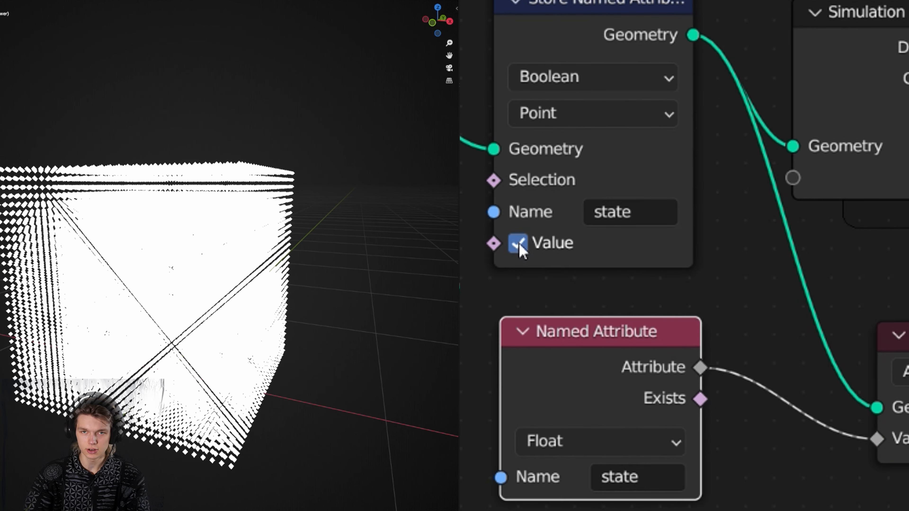
pyautogui.click(519, 245)
pyautogui.click(519, 245)
pyautogui.click(519, 244)
pyautogui.moveTo(294, 332); pyautogui.dragTo(235, 316, button='middle')
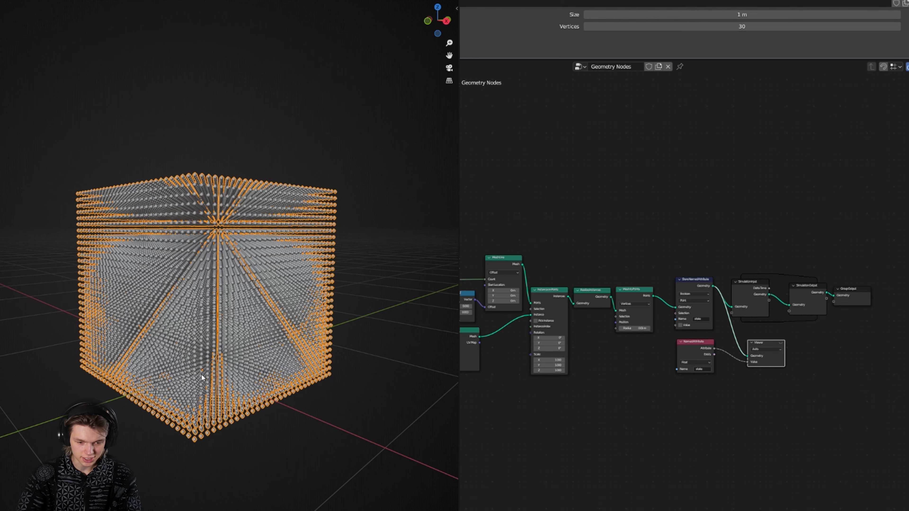
# - Set the Geometry Nodes modifier's Vertices to 10
pyautogui.scroll(8, 201, 374)
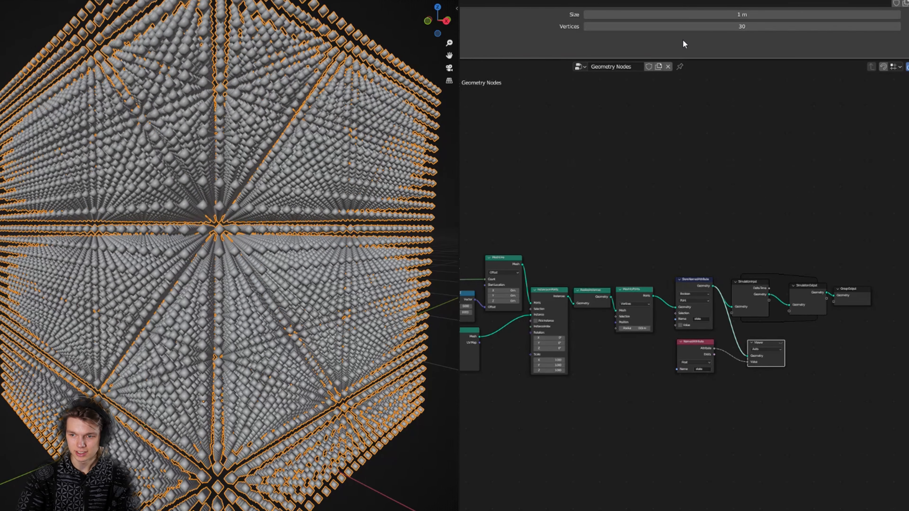
pyautogui.click(690, 27)
pyautogui.write('1')
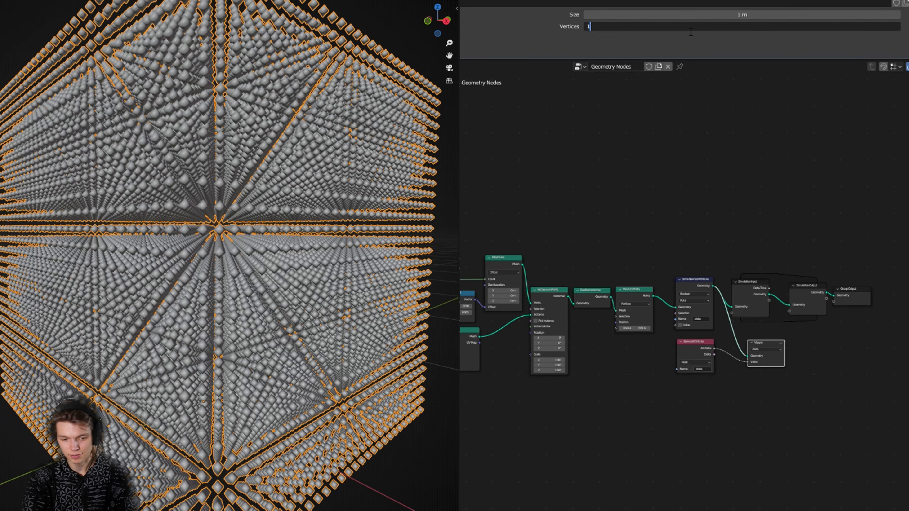
pyautogui.write('0')
pyautogui.press('Return')
pyautogui.scroll(-4, 250, 350)
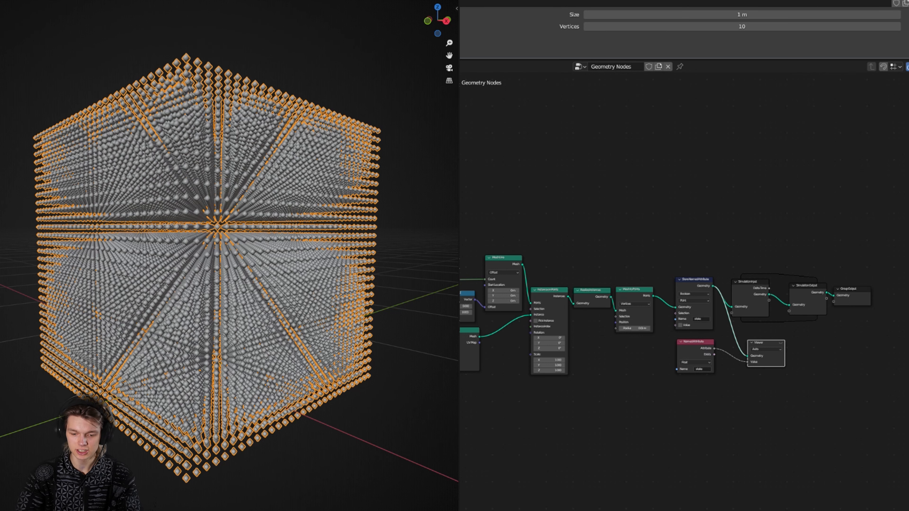
# - Split off a new area below the node editor and turn it into a Timeline
pyautogui.moveTo(462, 510); pyautogui.dragTo(461, 510)
pyautogui.click(461, 510)
pyautogui.click(635, 488)
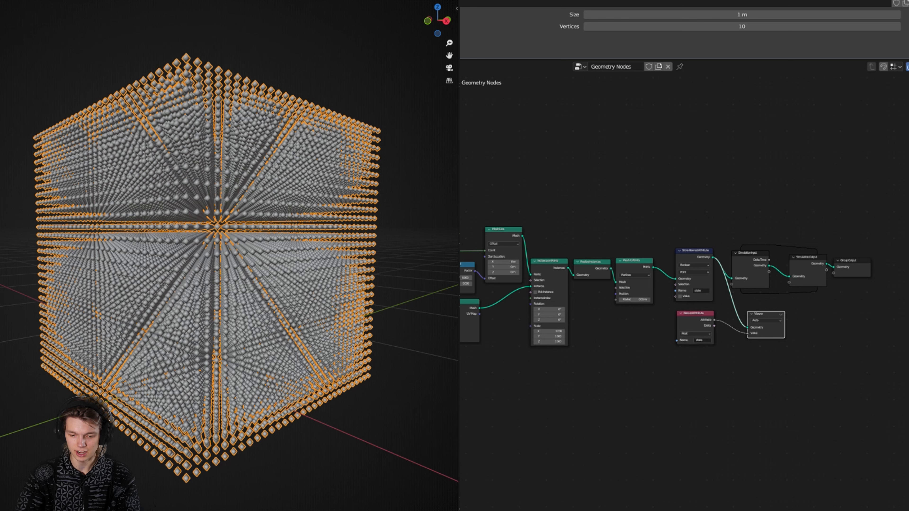
pyautogui.click(464, 454)
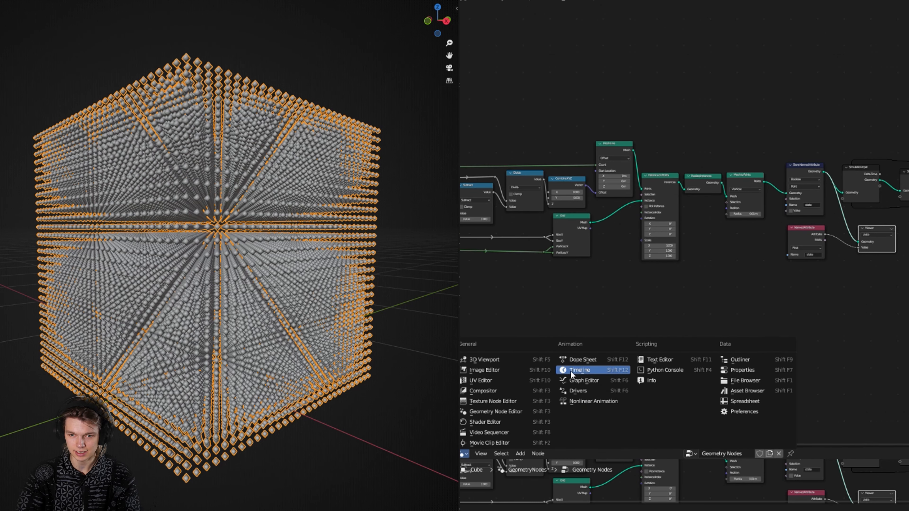
pyautogui.click(571, 372)
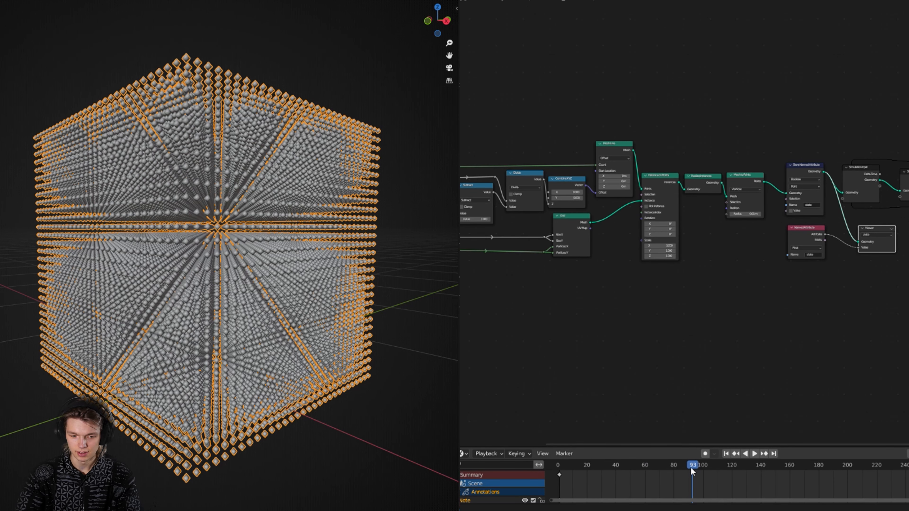
# - Scrub back through the animation and return to the first frame so the simulated grid refreshes
pyautogui.moveTo(690, 467); pyautogui.dragTo(602, 464)
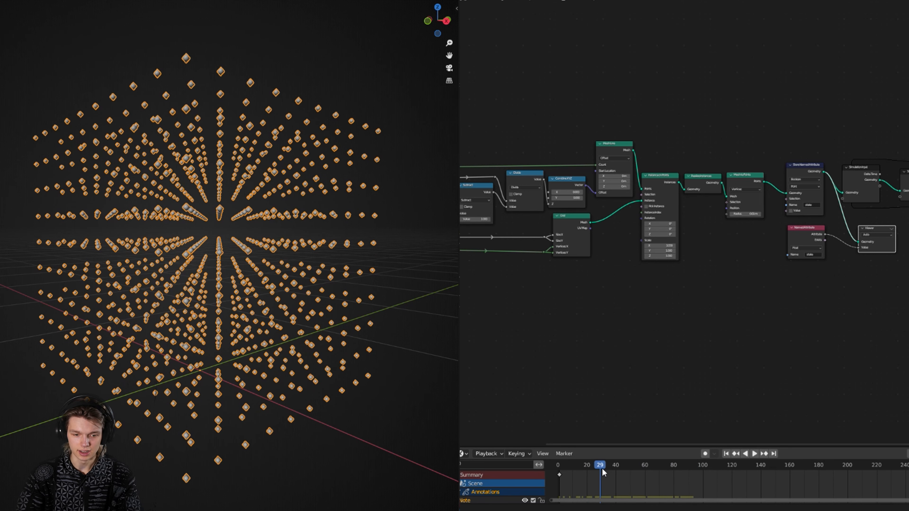
pyautogui.hotkey('shift', 'Left')
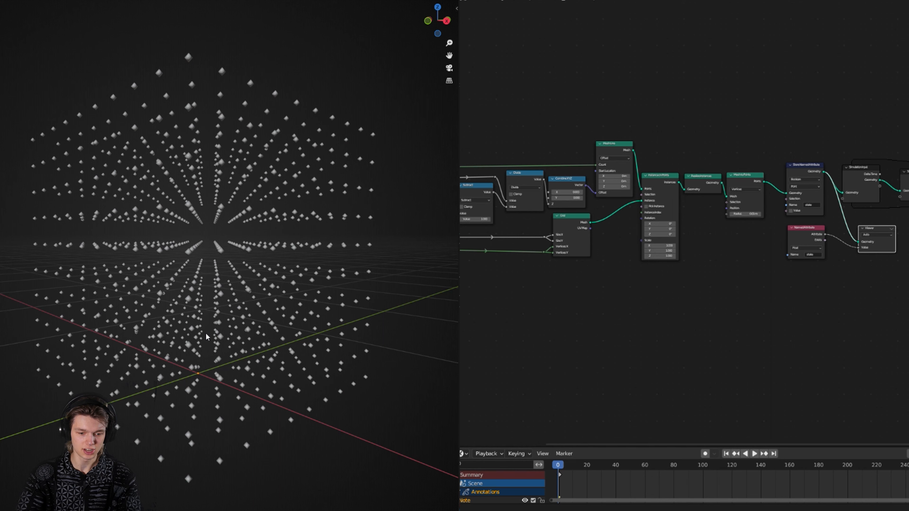
pyautogui.scroll(-2, 205, 330)
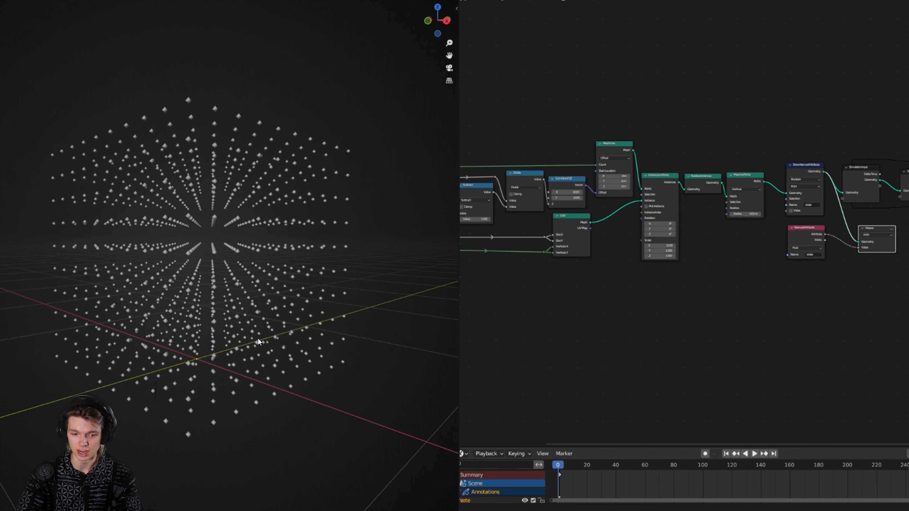
# - Move the Store Named Attribute node and the nodes after it away from Mesh to Points to make room
pyautogui.scroll(1, 567, 308)
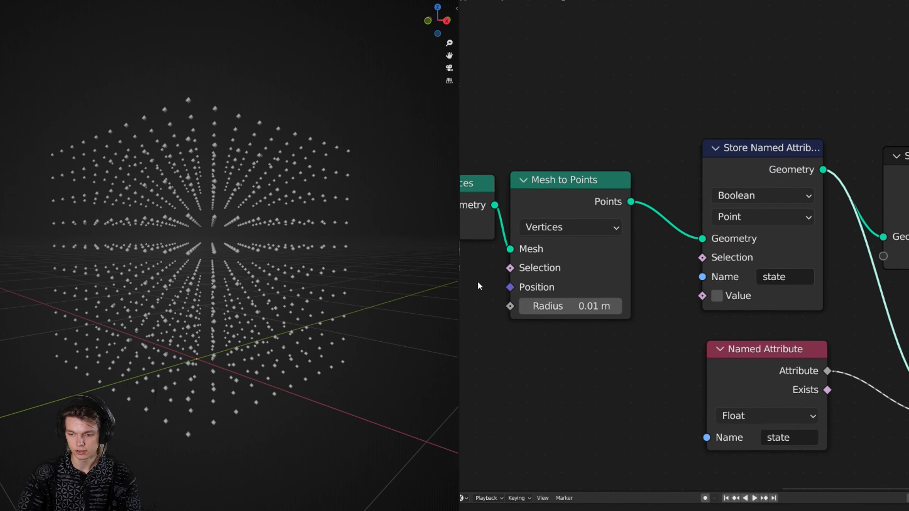
pyautogui.scroll(-3, 645, 289)
pyautogui.scroll(4, 686, 287)
pyautogui.scroll(-4, 748, 237)
pyautogui.moveTo(908, 336); pyautogui.dragTo(736, 212)
pyautogui.press('g')
pyautogui.click(858, 203)
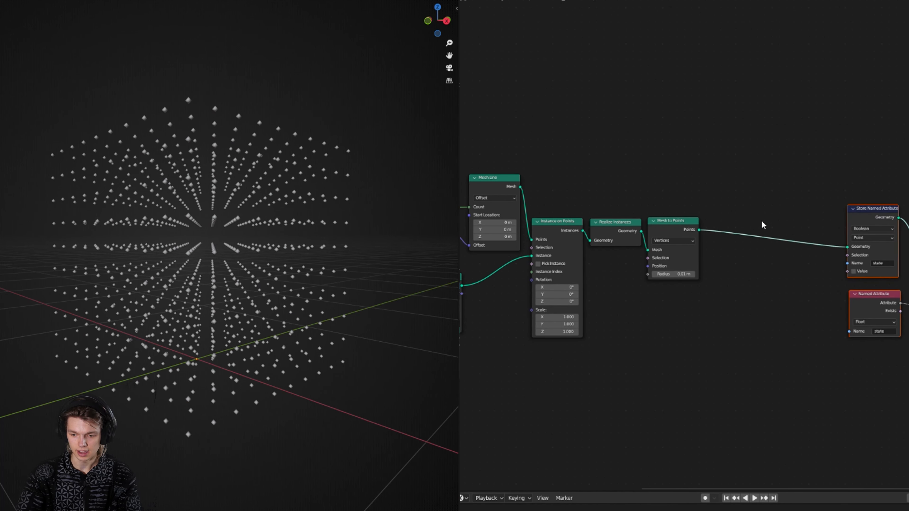
# - Insert a Transform Geometry node between Mesh to Points and Store Named Attribute
pyautogui.scroll(2, 741, 233)
pyautogui.hotkey('shift', 'a')
pyautogui.write('tra')
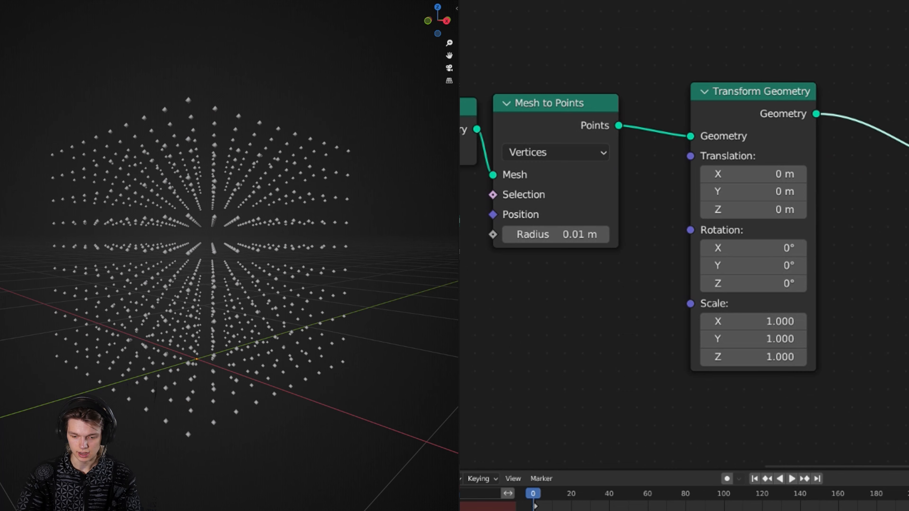
# - Set the Transform Geometry node's Z translation to -0.5 m and test it by varying the modifier's Size
pyautogui.moveTo(751, 209)
pyautogui.mouseDown()
pyautogui.moveTo(765, 210)
pyautogui.moveTo(730, 210)
pyautogui.moveTo(754, 210)
pyautogui.mouseUp()
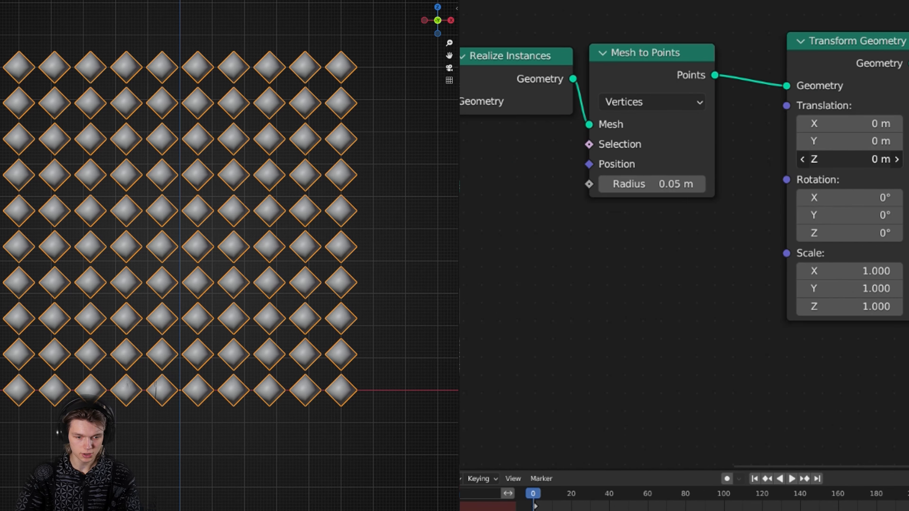
pyautogui.moveTo(850, 159); pyautogui.dragTo(824, 159)
pyautogui.keyDown('shift'); pyautogui.moveTo(291, 380); pyautogui.dragTo(305, 286, button='middle'); pyautogui.keyUp('shift')
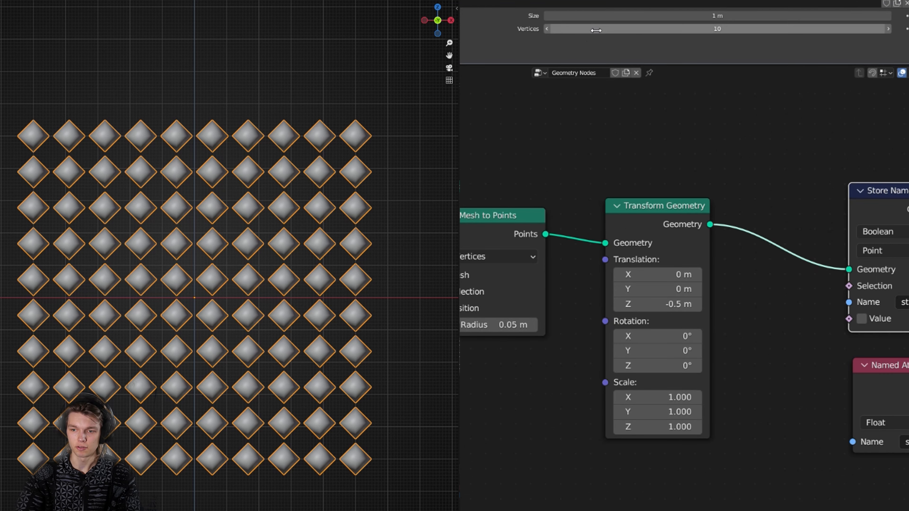
pyautogui.moveTo(713, 16)
pyautogui.mouseDown()
pyautogui.moveTo(755, 16)
pyautogui.moveTo(707, 16)
pyautogui.moveTo(737, 16)
pyautogui.moveTo(723, 16)
pyautogui.mouseUp()
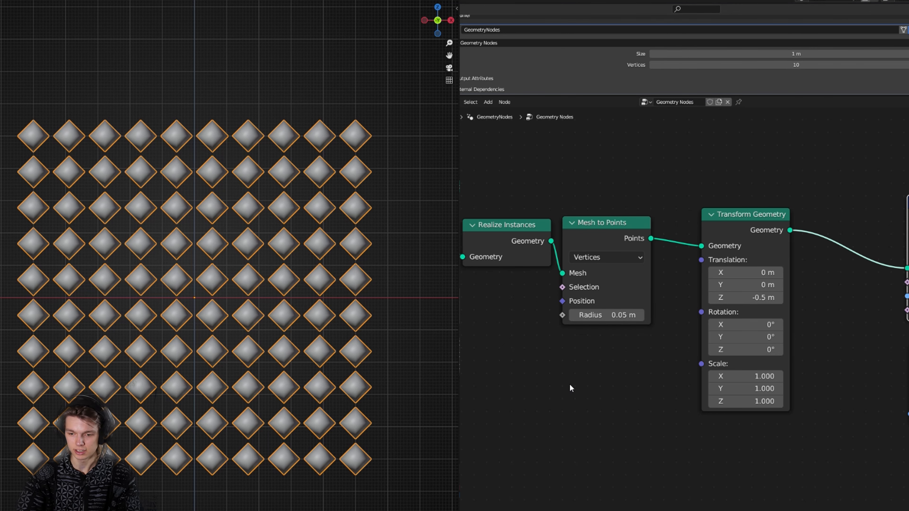
# - Duplicate the Group Input node and place the copy below the Mesh to Points section
pyautogui.scroll(-6, 610, 354)
pyautogui.hotkey('shift', 'd')
pyautogui.click(707, 308)
pyautogui.scroll(5, 706, 309)
# - Link the duplicated Group Input's Size to a Multiply node with value -0.5 and arrange it below the Realize Instances node
pyautogui.moveTo(628, 336); pyautogui.dragTo(625, 243)
pyautogui.scroll(3, 673, 302)
pyautogui.write('mu')
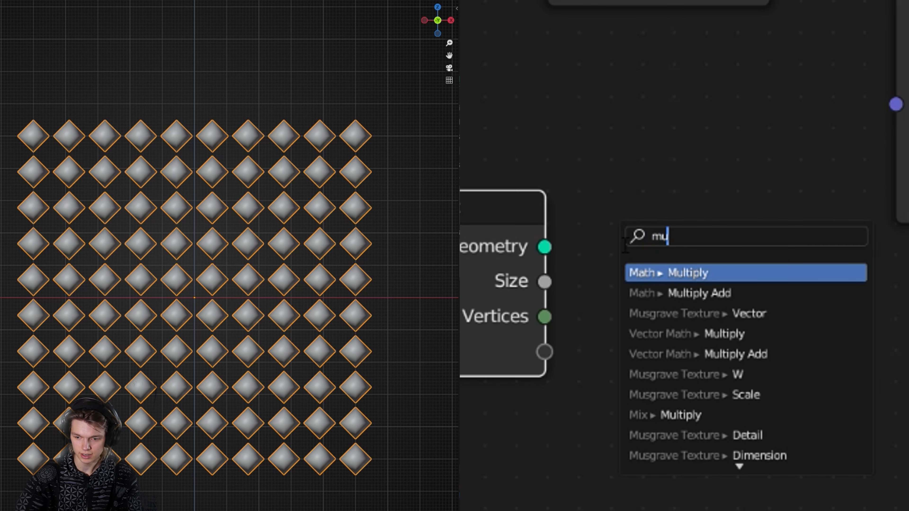
pyautogui.press('Return')
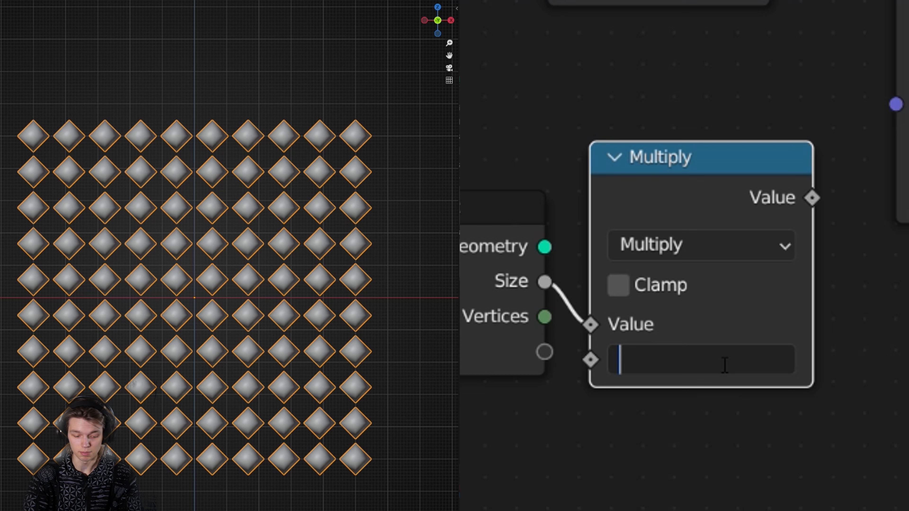
pyautogui.write('-.5')
pyautogui.press('Return')
pyautogui.scroll(-3, 736, 297)
pyautogui.click(610, 236)
pyautogui.moveTo(609, 232); pyautogui.dragTo(701, 258)
pyautogui.press('g')
pyautogui.click(514, 351)
# - Link the Multiply result through a Combine XYZ node's Z input into the Transform Geometry node's Translation
pyautogui.moveTo(592, 337); pyautogui.dragTo(708, 239)
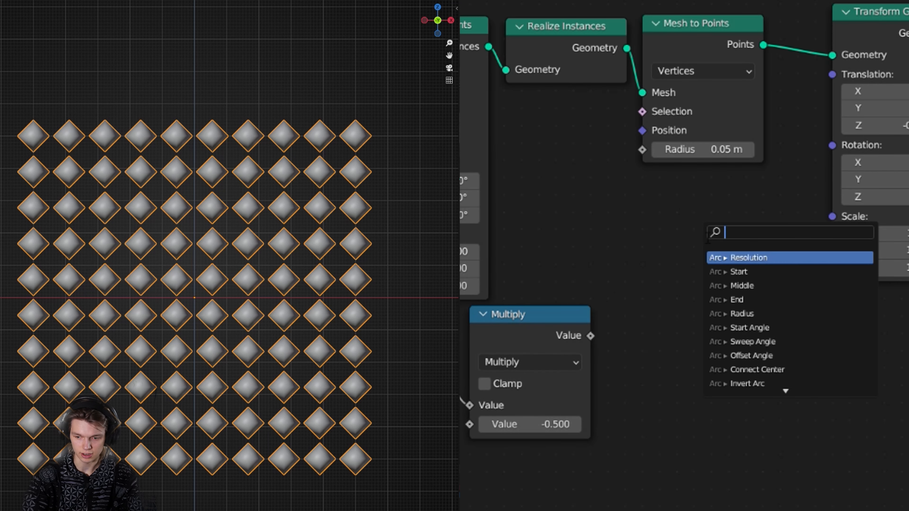
pyautogui.write('com')
pyautogui.click(712, 273)
pyautogui.click(683, 265)
pyautogui.moveTo(669, 260); pyautogui.dragTo(667, 303)
pyautogui.moveTo(712, 244); pyautogui.dragTo(676, 252)
pyautogui.moveTo(757, 241); pyautogui.dragTo(833, 74)
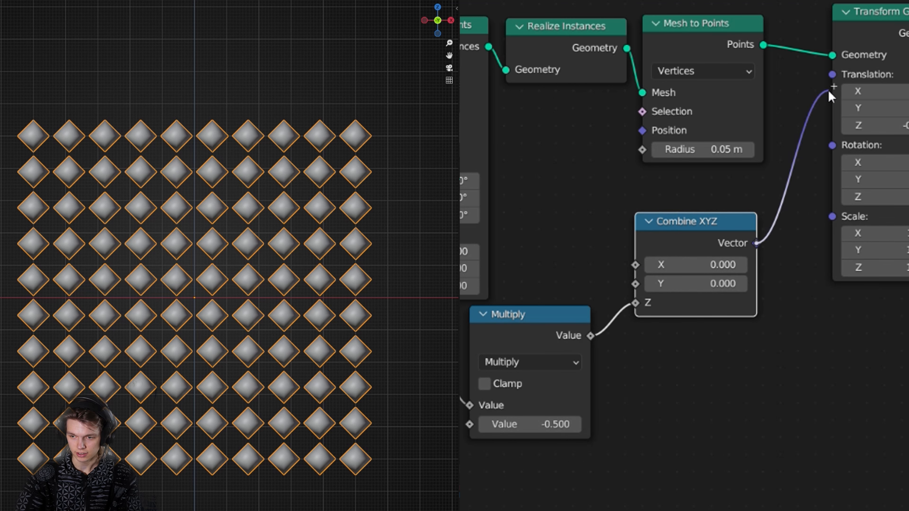
# - Set the modifier's Vertices to 9 and view the grid in perspective
pyautogui.moveTo(750, 25)
pyautogui.mouseDown()
pyautogui.moveTo(766, 25)
pyautogui.moveTo(720, 25)
pyautogui.moveTo(801, 25)
pyautogui.moveTo(750, 25)
pyautogui.mouseUp()
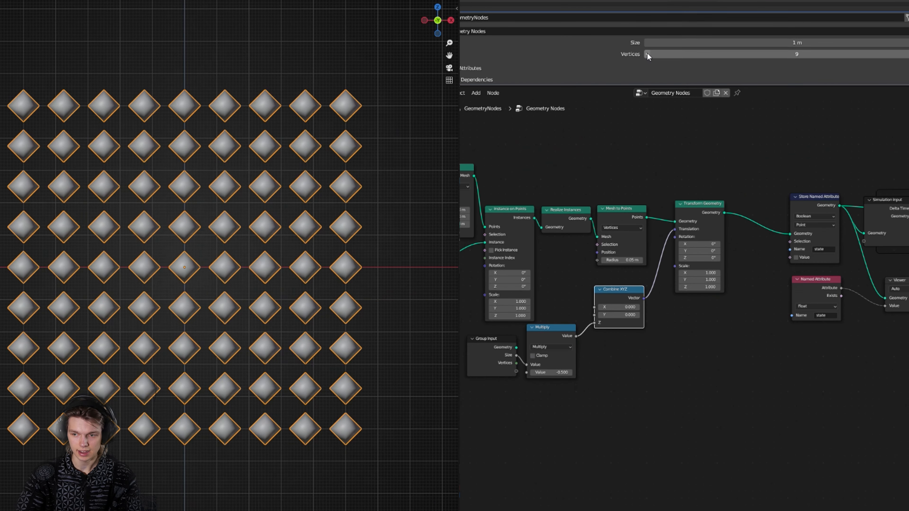
pyautogui.click(646, 54)
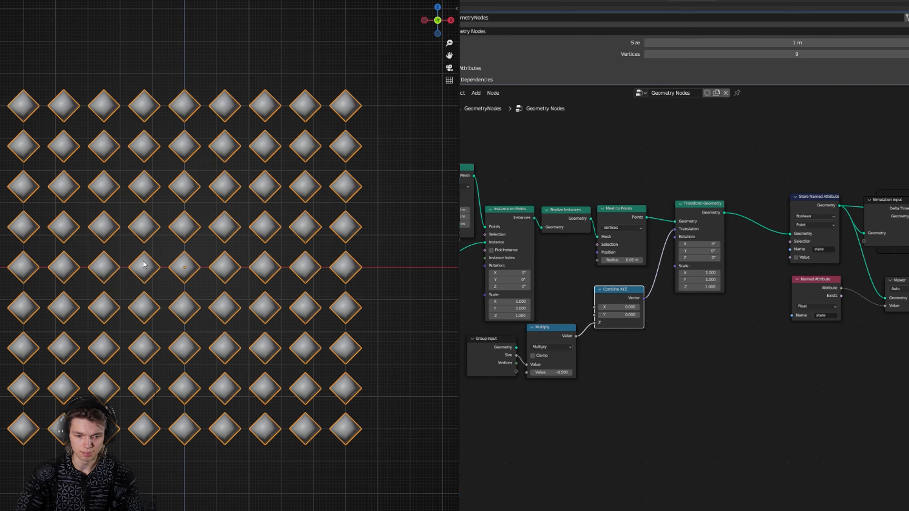
pyautogui.press('KP_5')
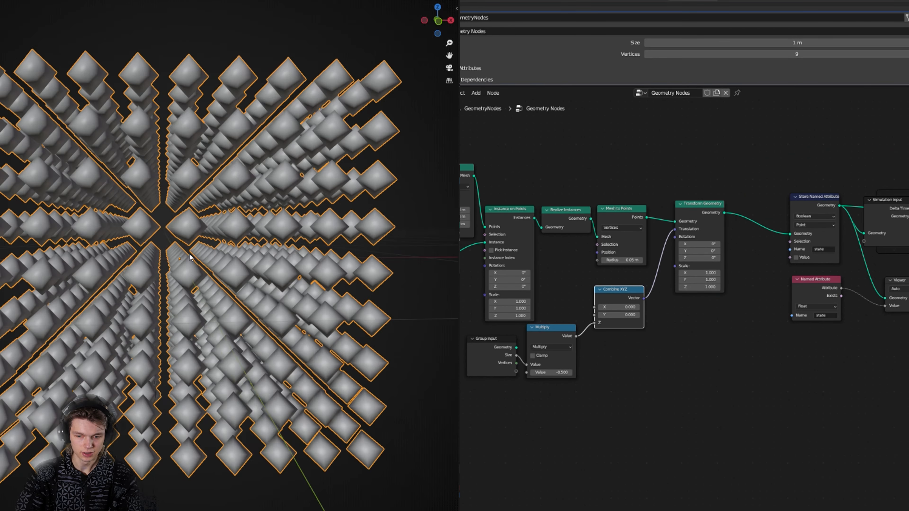
# - Add a Position node below Transform Geometry and link it to a Vector Math node set to Length
pyautogui.hotkey('shift', 'a')
pyautogui.write('pos')
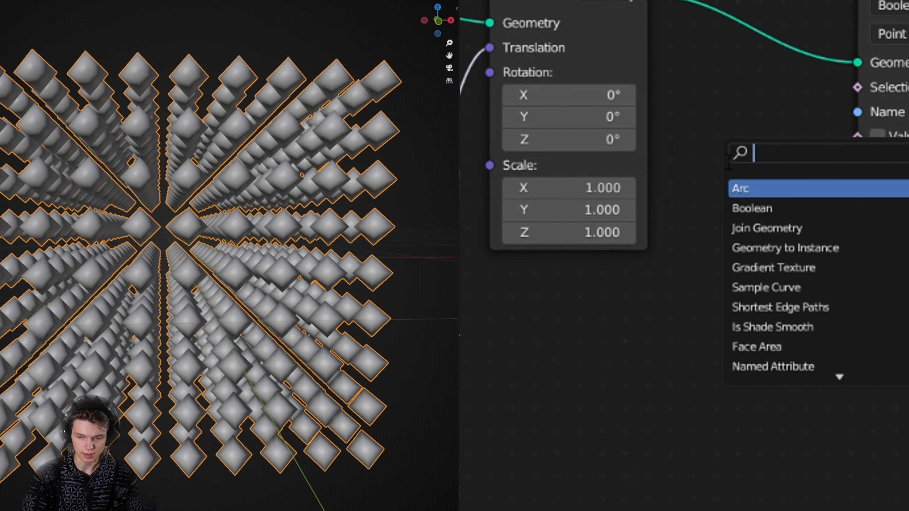
pyautogui.press('Return')
pyautogui.click(508, 362)
pyautogui.moveTo(533, 380); pyautogui.dragTo(652, 334)
pyautogui.write('legh')
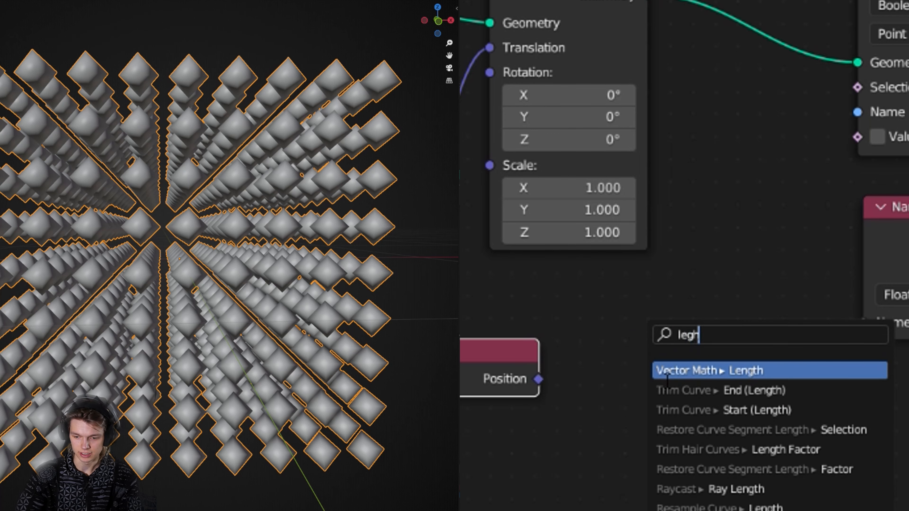
pyautogui.press('Return')
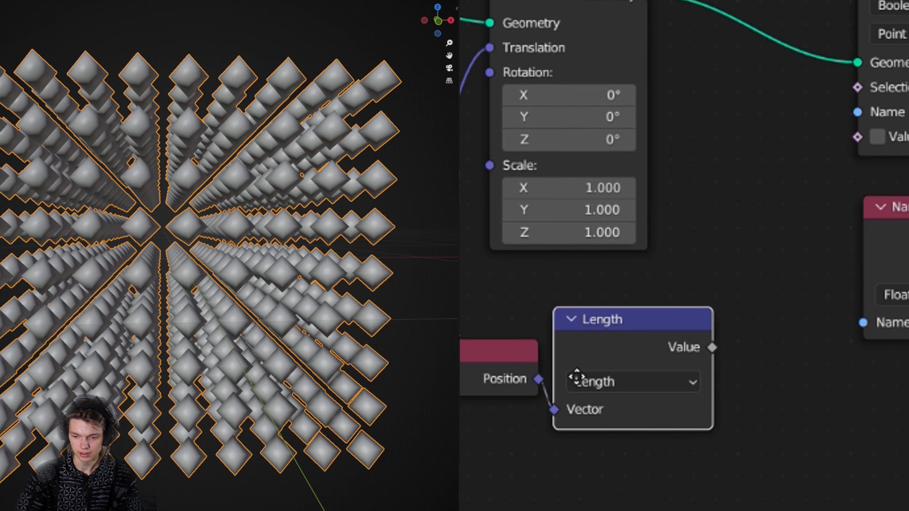
pyautogui.moveTo(601, 359); pyautogui.dragTo(489, 467)
# - Link the Length value to a new Compare node and set its operation to Less Than
pyautogui.moveTo(595, 457); pyautogui.dragTo(686, 400)
pyautogui.write('comp')
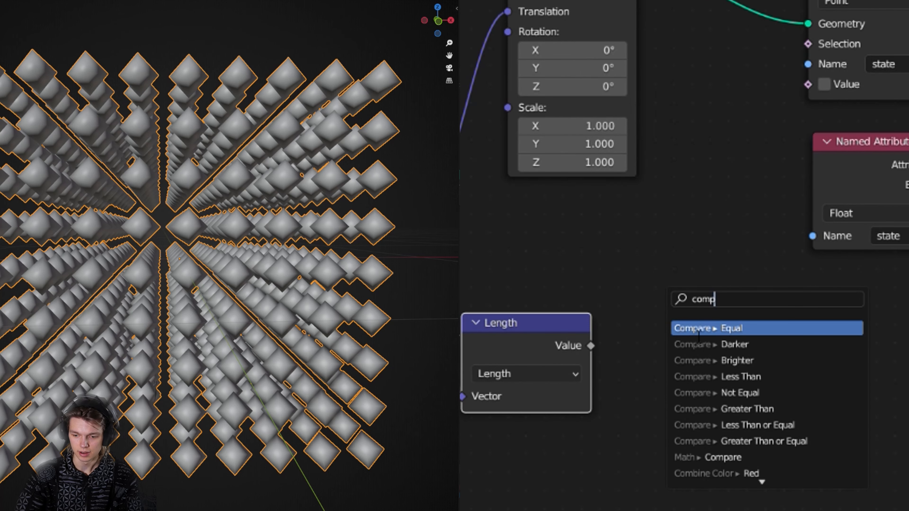
pyautogui.click(697, 328)
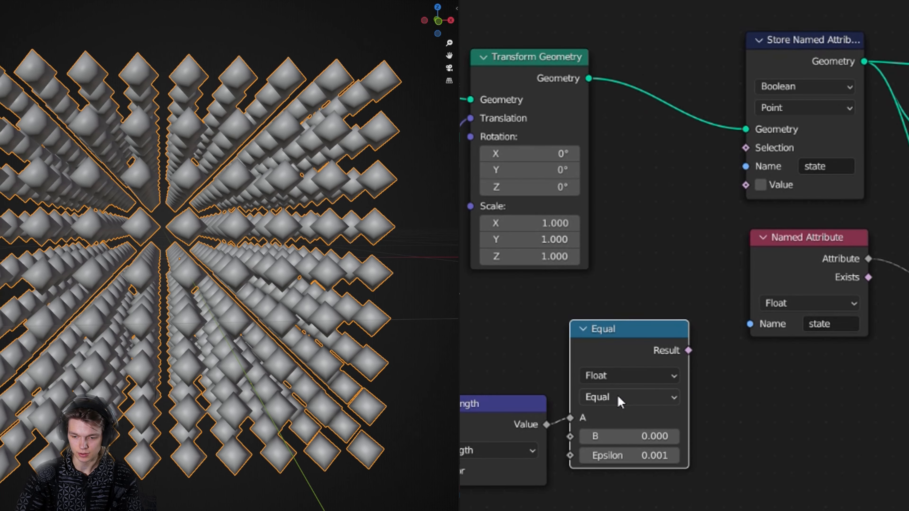
pyautogui.click(620, 402)
pyautogui.click(613, 418)
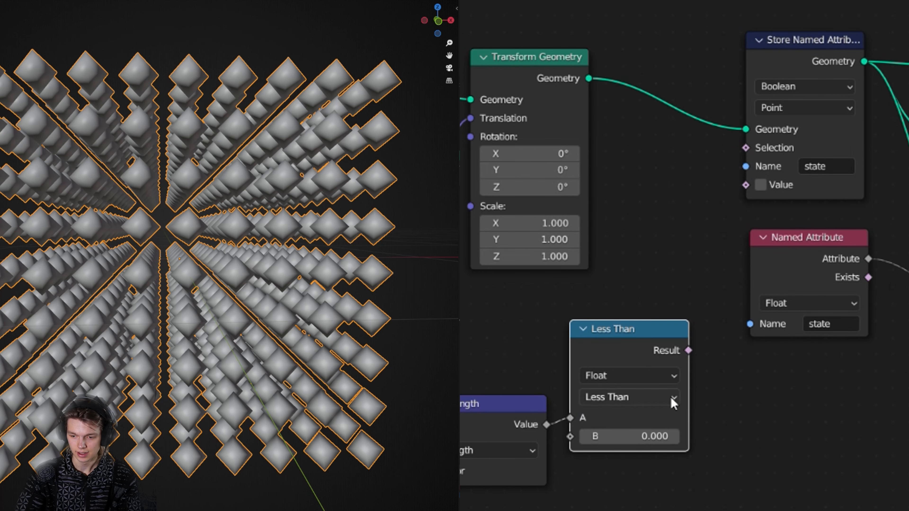
# - Link the Less Than result to the Store Named Attribute node's Value and turn on the Viewer preview
pyautogui.moveTo(689, 350); pyautogui.dragTo(752, 183)
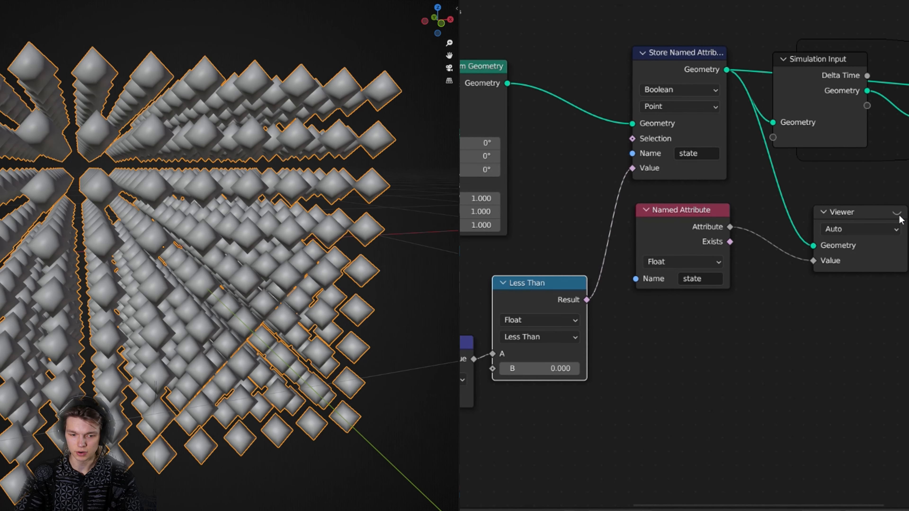
pyautogui.click(898, 215)
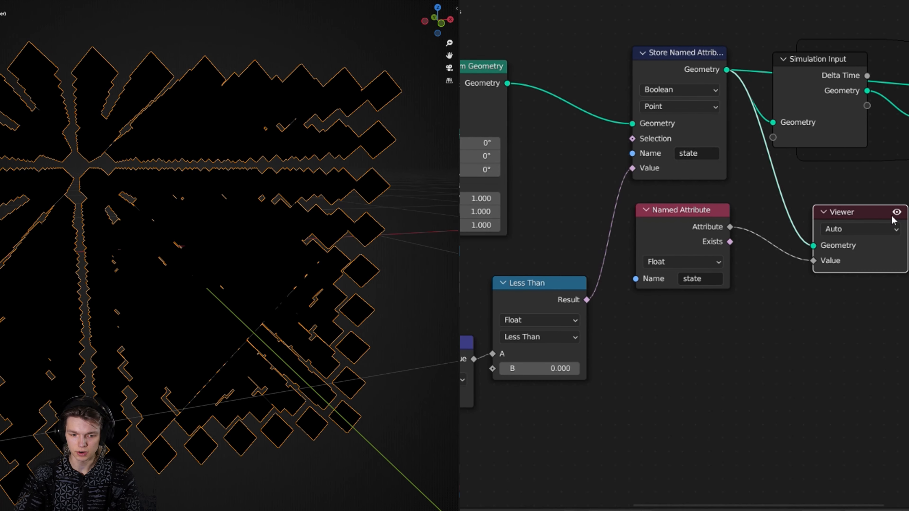
pyautogui.scroll(2, 124, 303)
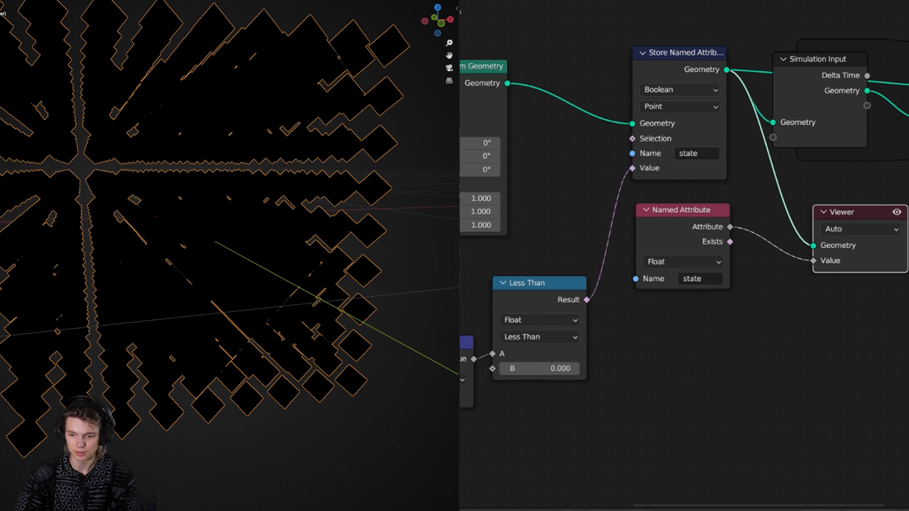
# - Move the Position node directly beside the Length node
pyautogui.moveTo(519, 322); pyautogui.dragTo(583, 360)
pyautogui.press('g')
pyautogui.click(518, 350)
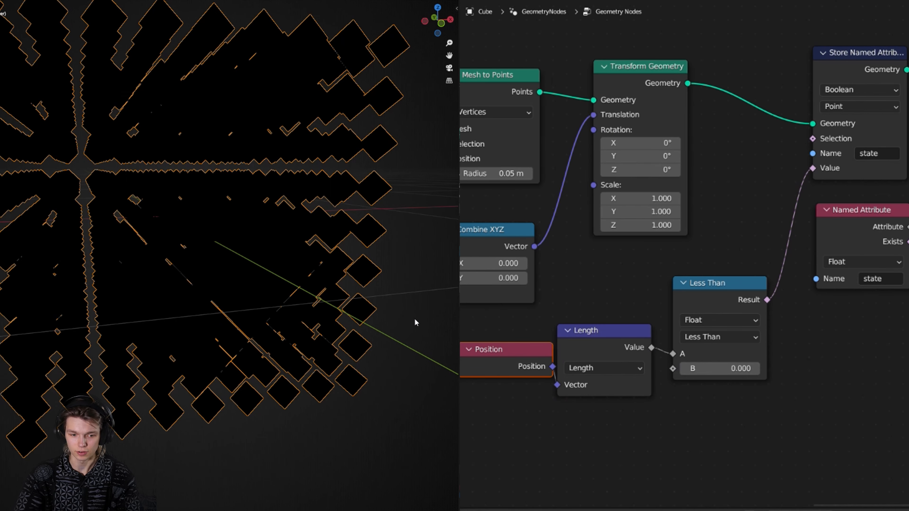
# - Raise the Less Than node's B threshold to 0.340 while checking the white points from several angles
pyautogui.scroll(-4, 405, 317)
pyautogui.moveTo(713, 368); pyautogui.dragTo(743, 368)
pyautogui.moveTo(330, 338); pyautogui.dragTo(363, 312, button='middle')
pyautogui.moveTo(730, 368); pyautogui.dragTo(744, 369)
pyautogui.moveTo(577, 263); pyautogui.dragTo(760, 302, button='middle')
pyautogui.moveTo(692, 213); pyautogui.dragTo(679, 213)
pyautogui.moveTo(398, 278); pyautogui.dragTo(400, 308, button='middle')
pyautogui.moveTo(892, 408)
pyautogui.mouseDown()
pyautogui.moveTo(908, 408)
pyautogui.moveTo(883, 408)
pyautogui.moveTo(898, 408)
pyautogui.mouseUp()
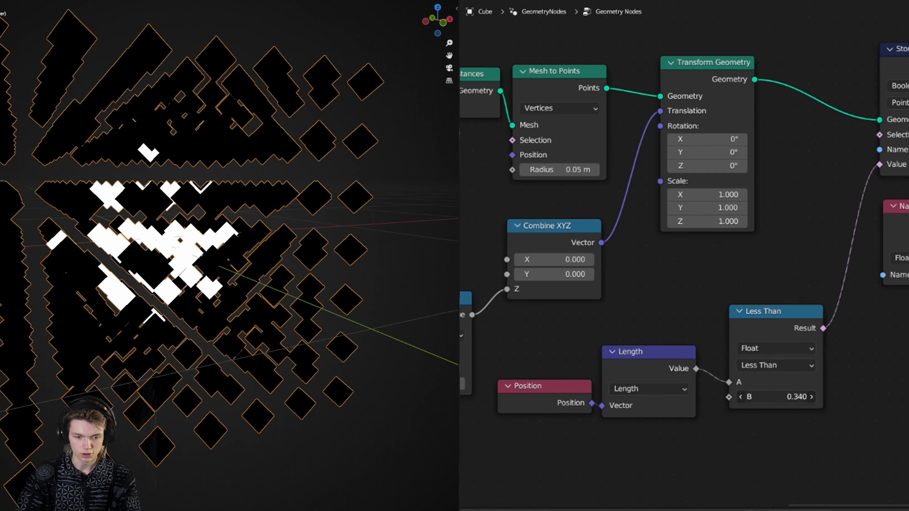
# - Lower the Less Than node's B threshold to 0.160 and expose it as a group input named Start Size
pyautogui.moveTo(777, 397); pyautogui.dragTo(769, 397)
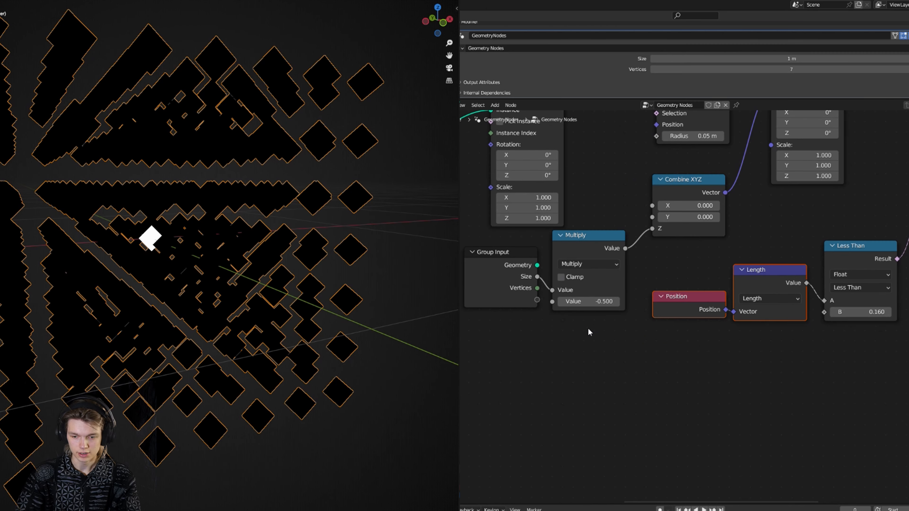
pyautogui.moveTo(499, 277); pyautogui.dragTo(501, 306)
pyautogui.moveTo(539, 331); pyautogui.dragTo(825, 312)
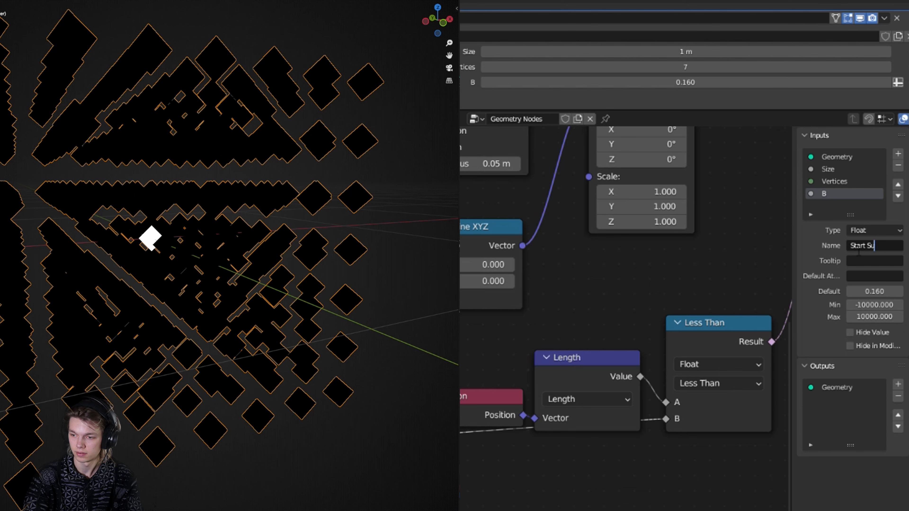
pyautogui.write('e')
pyautogui.press('Return')
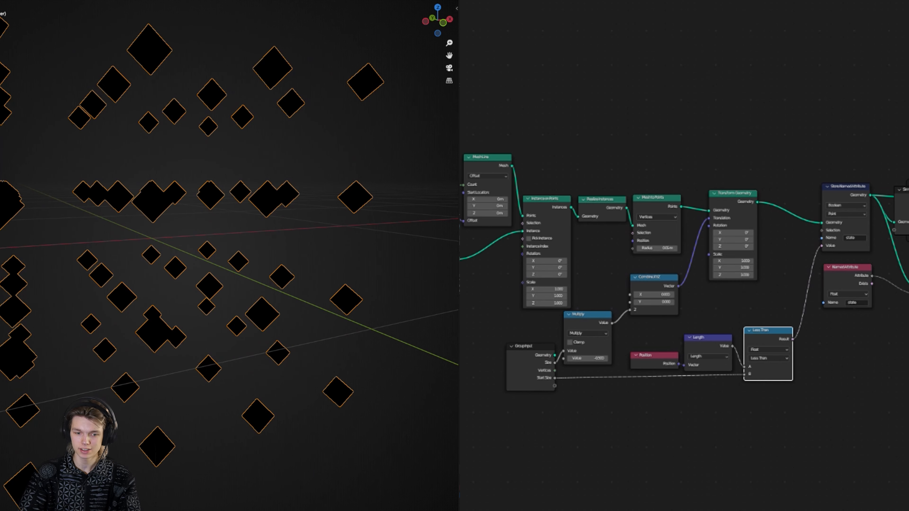
# - Move the Group Output node above the simulation zone
pyautogui.scroll(-3, 178, 223)
pyautogui.moveTo(202, 217); pyautogui.dragTo(205, 262, button='middle')
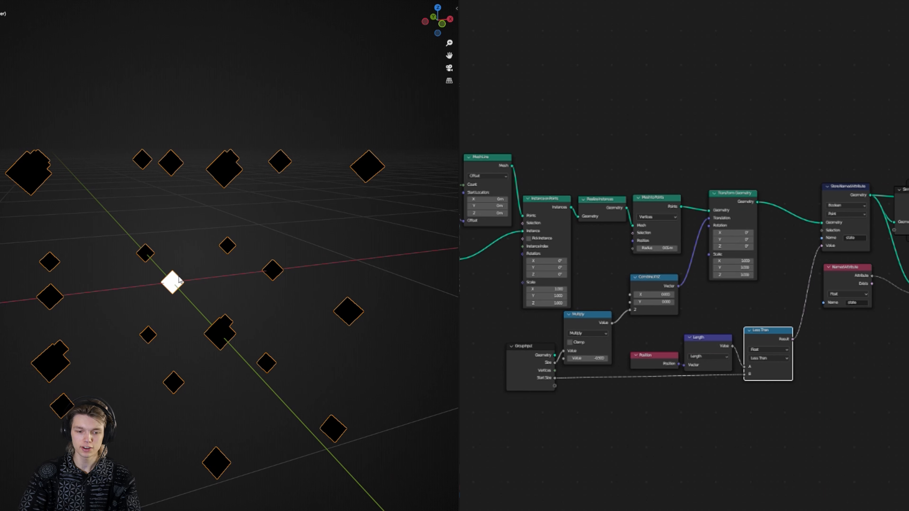
pyautogui.moveTo(905, 205); pyautogui.dragTo(630, 241, button='middle')
pyautogui.scroll(6, 634, 242)
pyautogui.moveTo(841, 237); pyautogui.dragTo(800, 125)
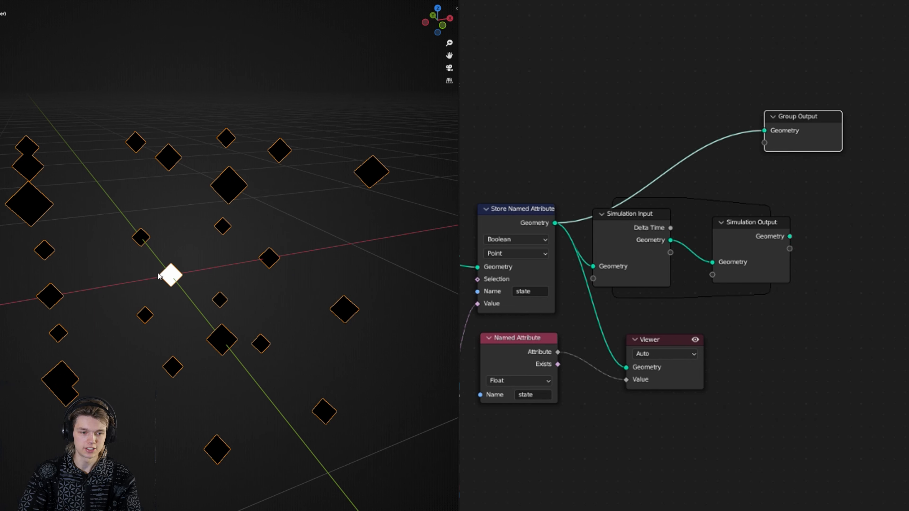
pyautogui.moveTo(174, 279); pyautogui.dragTo(221, 282, button='middle')
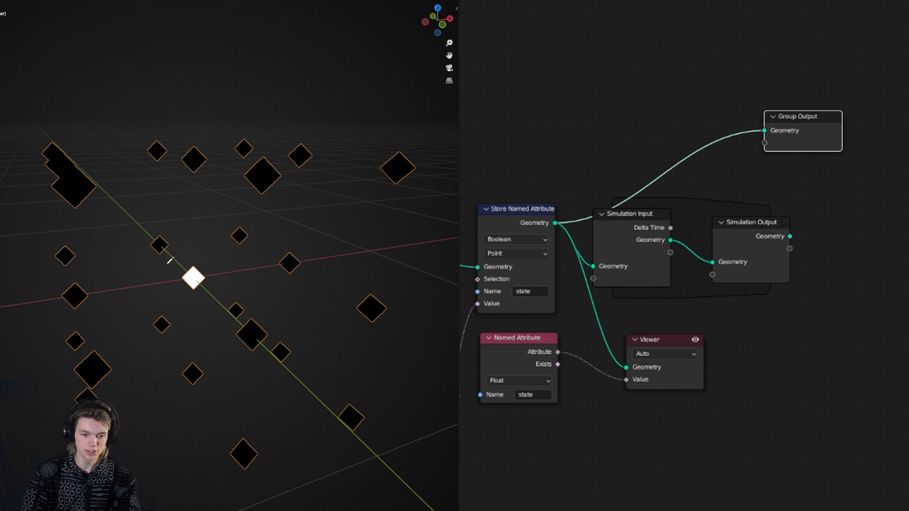
# - Annotate the white centre point's directly adjacent neighbours with circles and mark short direction strokes around the centre
pyautogui.moveTo(168, 262)
pyautogui.mouseDown()
pyautogui.moveTo(157, 252)
pyautogui.moveTo(172, 247)
pyautogui.moveTo(163, 261)
pyautogui.mouseUp()
pyautogui.moveTo(77, 316)
pyautogui.mouseDown()
pyautogui.moveTo(64, 316)
pyautogui.moveTo(83, 324)
pyautogui.mouseUp()
pyautogui.moveTo(194, 187)
pyautogui.mouseDown()
pyautogui.moveTo(168, 154)
pyautogui.moveTo(202, 179)
pyautogui.mouseUp()
pyautogui.moveTo(284, 280); pyautogui.dragTo(286, 279)
pyautogui.moveTo(200, 396); pyautogui.dragTo(210, 389)
pyautogui.moveTo(211, 276)
pyautogui.mouseDown()
pyautogui.moveTo(223, 272)
pyautogui.moveTo(166, 285)
pyautogui.moveTo(210, 297)
pyautogui.mouseUp()
pyautogui.moveTo(192, 254); pyautogui.dragTo(193, 245)
pyautogui.moveTo(197, 297); pyautogui.dragTo(197, 307)
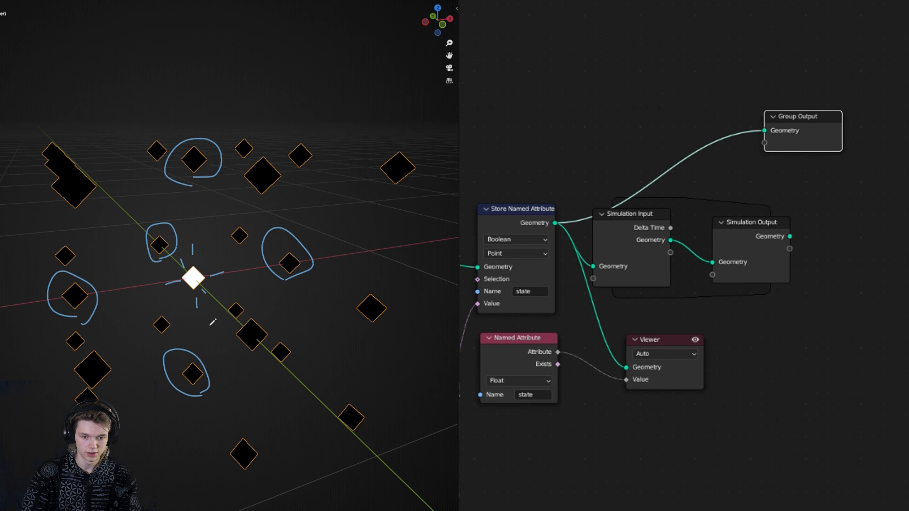
# - Annotate three of the grid's outer diagonal points with crosses to exclude them as neighbours
pyautogui.moveTo(391, 157); pyautogui.dragTo(422, 194)
pyautogui.moveTo(419, 150); pyautogui.dragTo(386, 180)
pyautogui.moveTo(294, 145); pyautogui.dragTo(309, 162)
pyautogui.moveTo(310, 149); pyautogui.dragTo(294, 162)
pyautogui.moveTo(233, 142); pyautogui.dragTo(251, 155)
pyautogui.moveTo(251, 143); pyautogui.dragTo(233, 158)
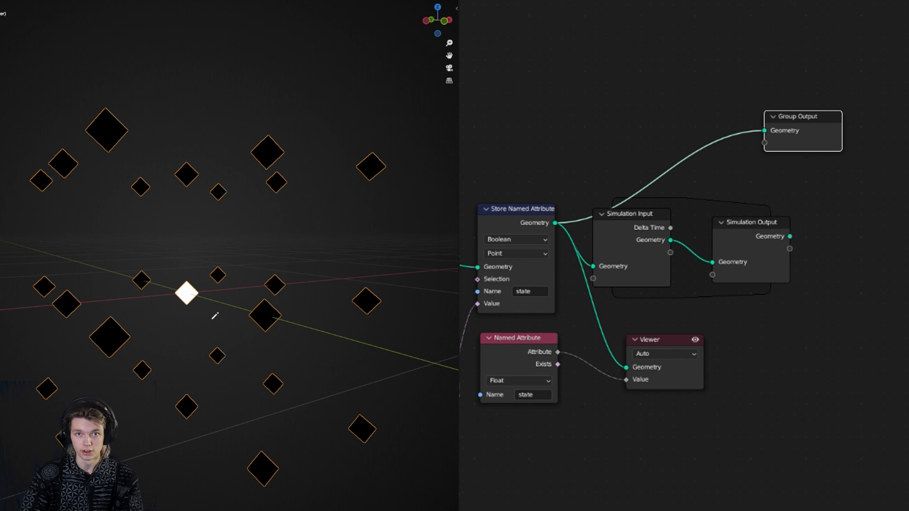
# - Annotate one adjacent point with a circle, arrows to and from the white centre point, and marks for its other neighbours
pyautogui.moveTo(215, 316); pyautogui.dragTo(201, 197, button='middle')
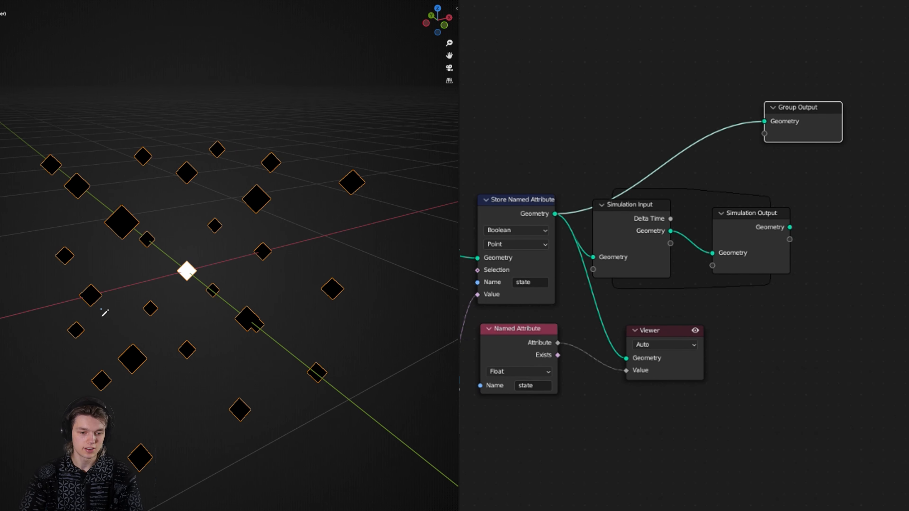
pyautogui.moveTo(104, 313)
pyautogui.mouseDown()
pyautogui.moveTo(84, 312)
pyautogui.moveTo(78, 287)
pyautogui.moveTo(108, 290)
pyautogui.moveTo(106, 313)
pyautogui.mouseUp()
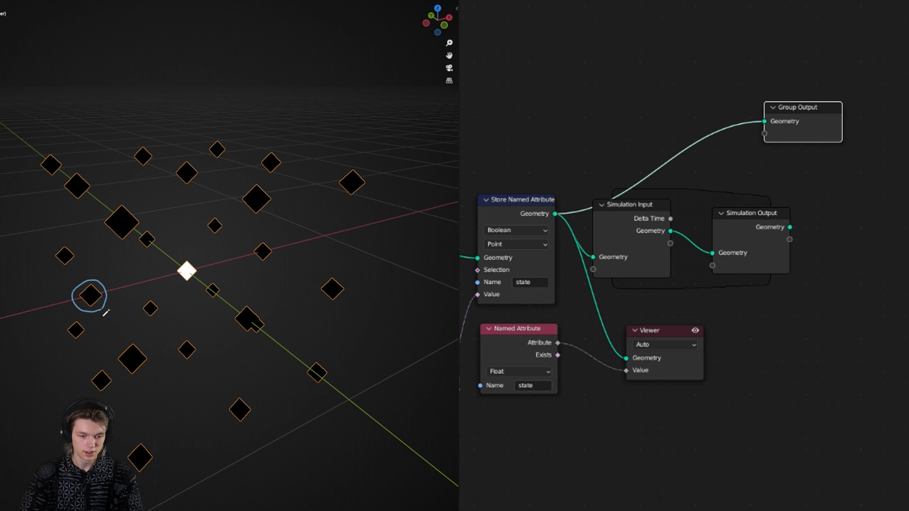
pyautogui.moveTo(111, 291)
pyautogui.mouseDown()
pyautogui.moveTo(168, 275)
pyautogui.moveTo(163, 285)
pyautogui.mouseUp()
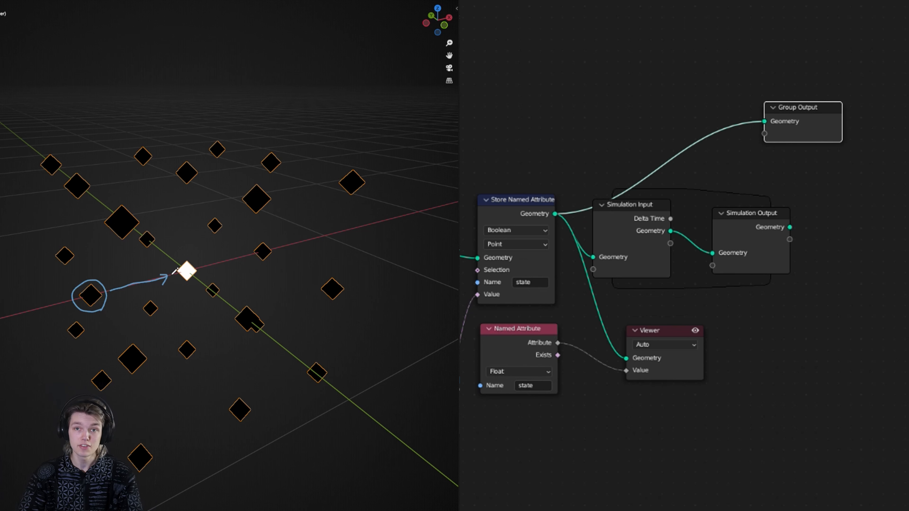
pyautogui.moveTo(175, 267)
pyautogui.mouseDown()
pyautogui.moveTo(133, 261)
pyautogui.moveTo(121, 267)
pyautogui.moveTo(128, 272)
pyautogui.mouseUp()
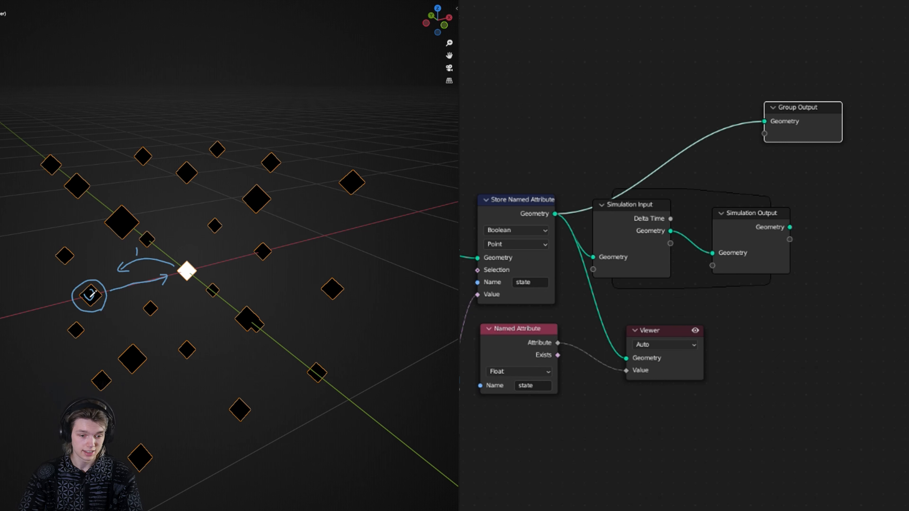
pyautogui.moveTo(91, 247); pyautogui.dragTo(91, 276)
pyautogui.moveTo(71, 269); pyautogui.dragTo(76, 281)
pyautogui.moveTo(96, 322); pyautogui.dragTo(98, 335)
pyautogui.moveTo(106, 314); pyautogui.dragTo(115, 327)
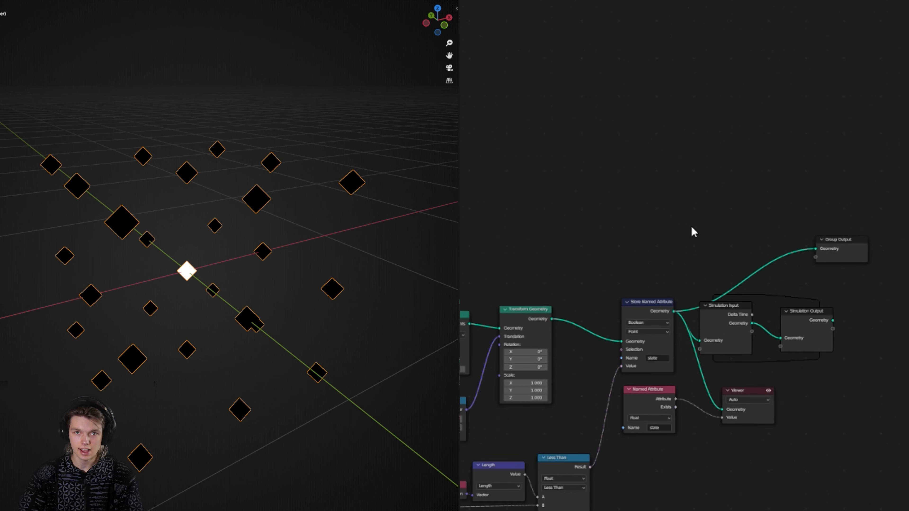
# - Add the Index viewer node group above the Store Named Attribute node and preview the grid points' index labels
pyautogui.scroll(6, 694, 228)
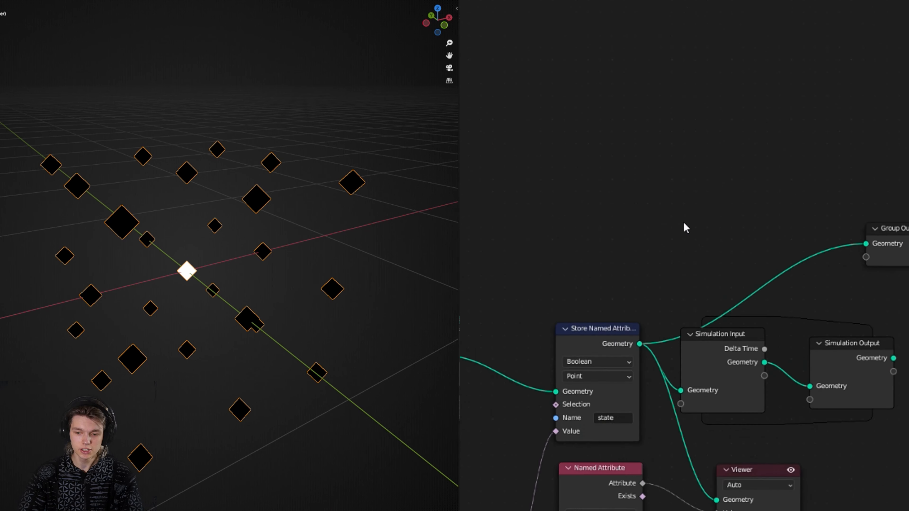
pyautogui.moveTo(697, 229); pyautogui.dragTo(703, 273, button='middle')
pyautogui.moveTo(649, 257); pyautogui.dragTo(716, 209, button='middle')
pyautogui.scroll(2, 689, 189)
pyautogui.hotkey('shift', 'a')
pyautogui.click(690, 189)
pyautogui.write('index')
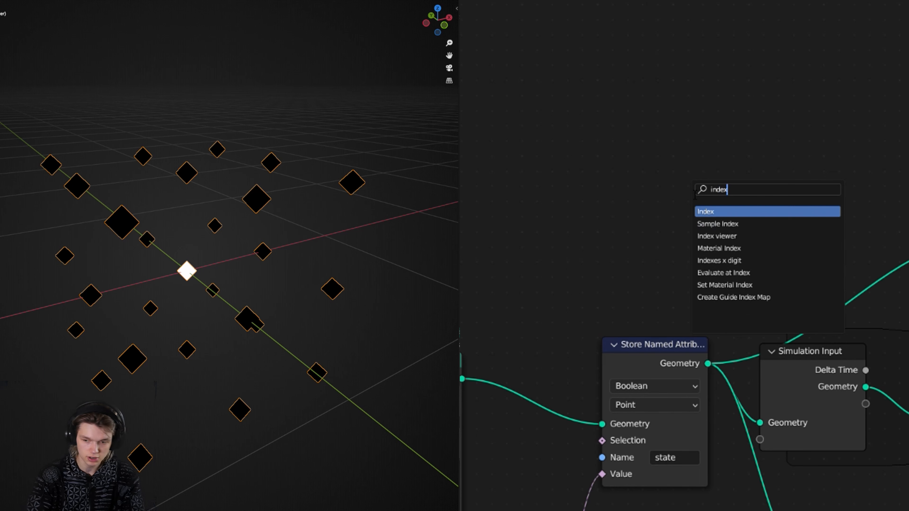
pyautogui.click(732, 237)
pyautogui.click(732, 64)
pyautogui.moveTo(836, 96); pyautogui.dragTo(814, 178, button='middle')
pyautogui.scroll(4, 694, 127)
pyautogui.click(680, 113)
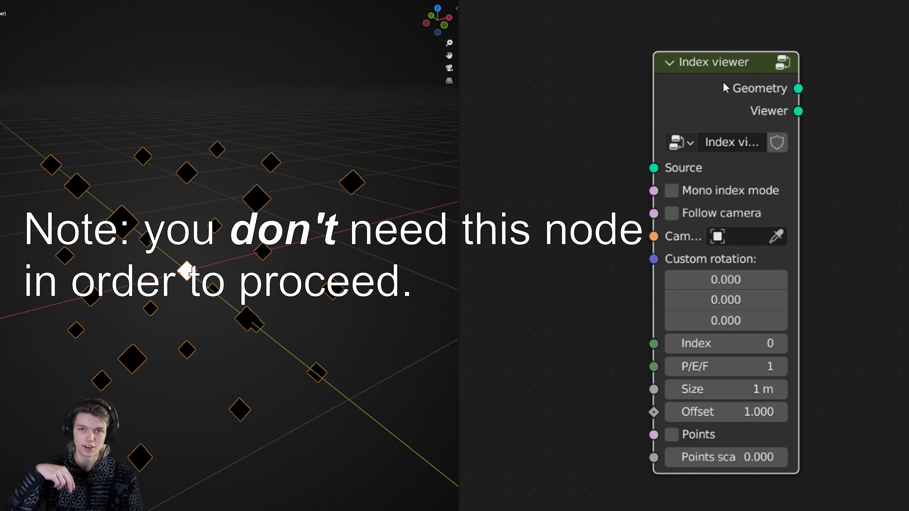
pyautogui.scroll(-2, 778, 124)
pyautogui.moveTo(778, 124); pyautogui.dragTo(704, 53, button='middle')
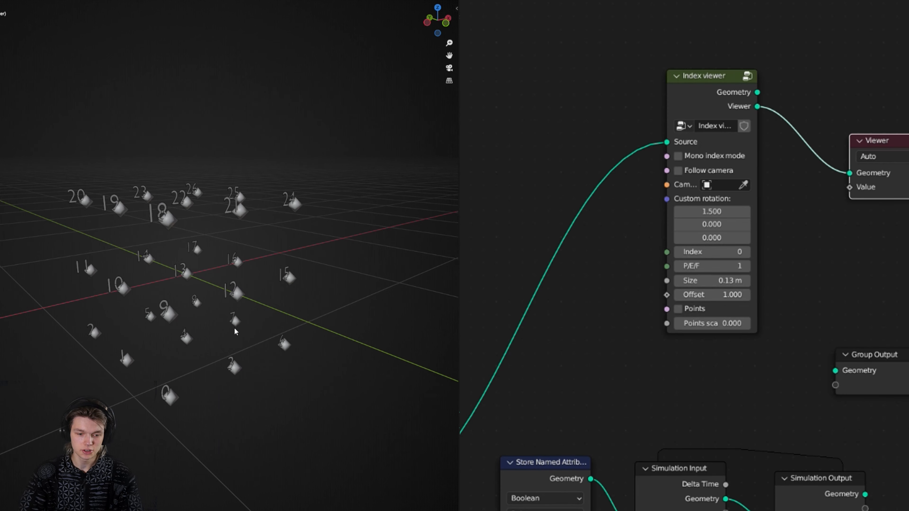
pyautogui.scroll(4, 215, 360)
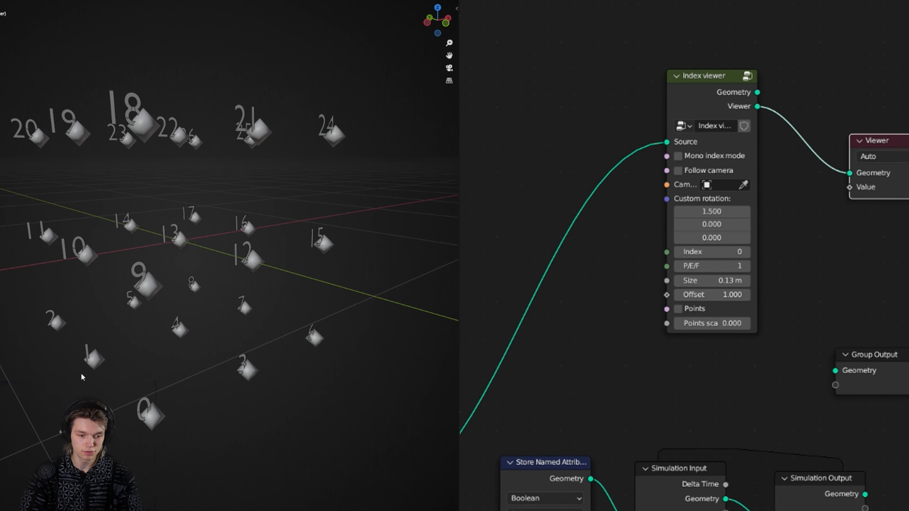
# - Add an Index node directly below the Index viewer node
pyautogui.hotkey('shift', 'a')
pyautogui.write('index')
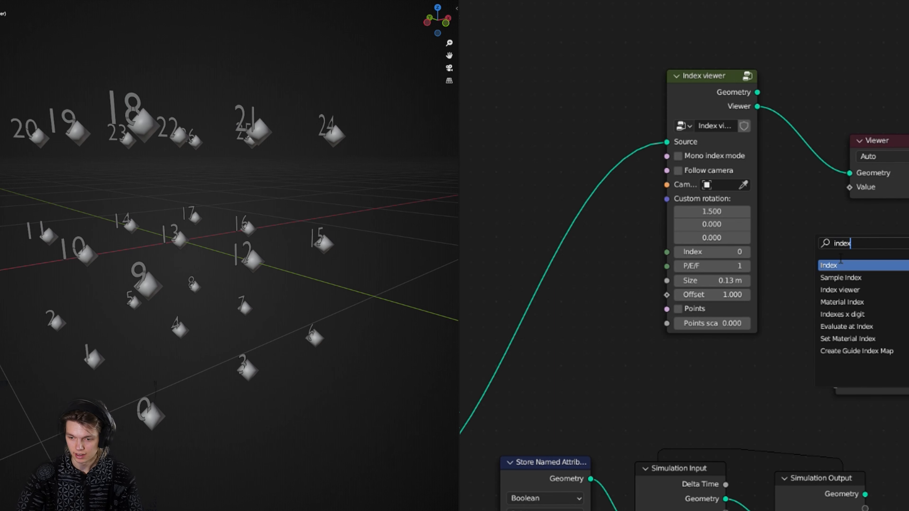
pyautogui.press('Return')
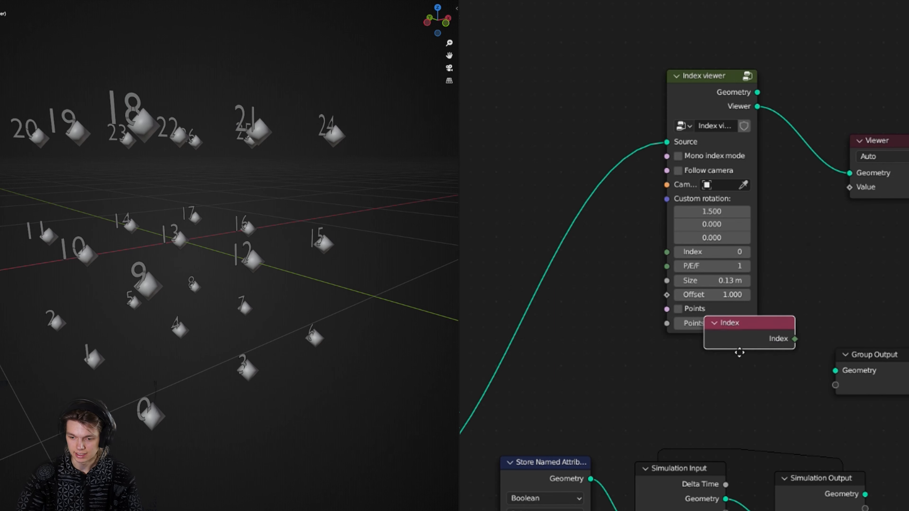
pyautogui.scroll(3, 780, 394)
pyautogui.click(780, 393)
pyautogui.moveTo(755, 455); pyautogui.dragTo(835, 252)
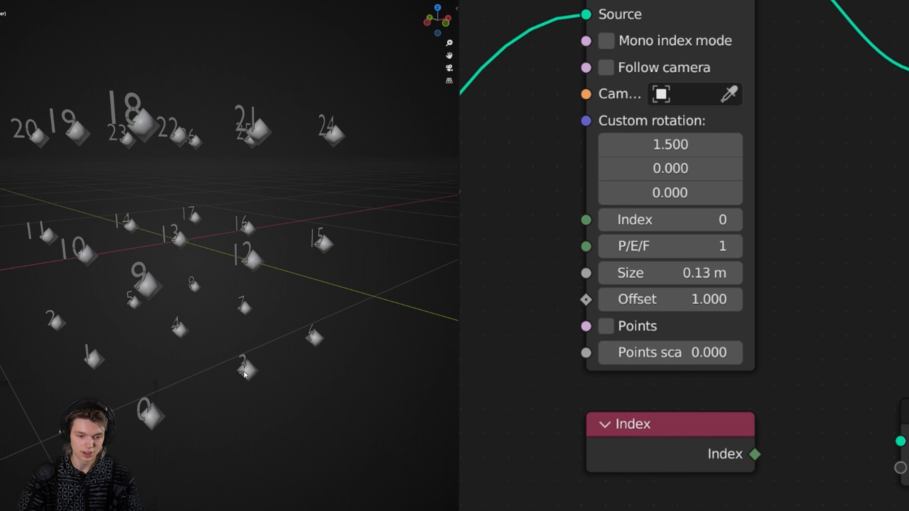
pyautogui.moveTo(755, 454); pyautogui.dragTo(826, 328)
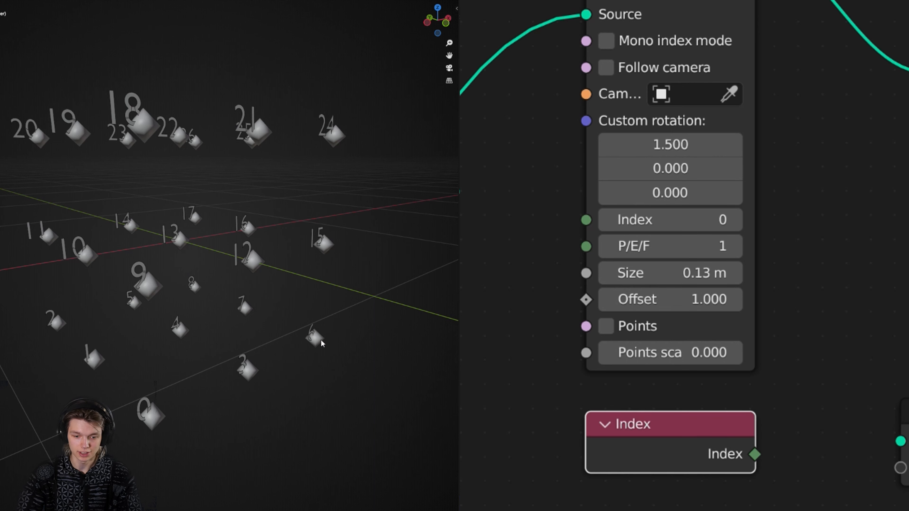
pyautogui.moveTo(755, 454); pyautogui.dragTo(819, 366)
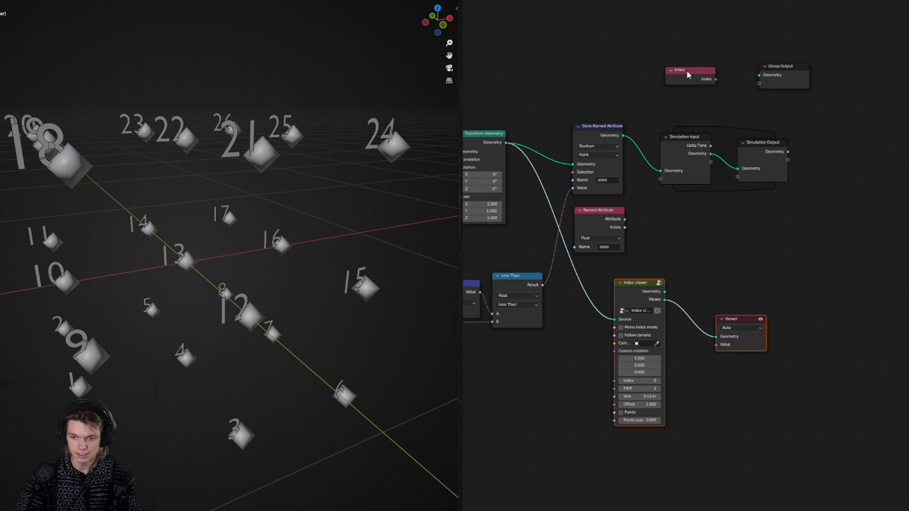
# - Move the Index node and the state Named Attribute node below the relocated Index viewer
pyautogui.moveTo(686, 73); pyautogui.dragTo(615, 464)
pyautogui.scroll(2, 629, 299)
pyautogui.moveTo(581, 141); pyautogui.dragTo(675, 411)
pyautogui.scroll(3, 712, 422)
pyautogui.moveTo(678, 373); pyautogui.dragTo(541, 436)
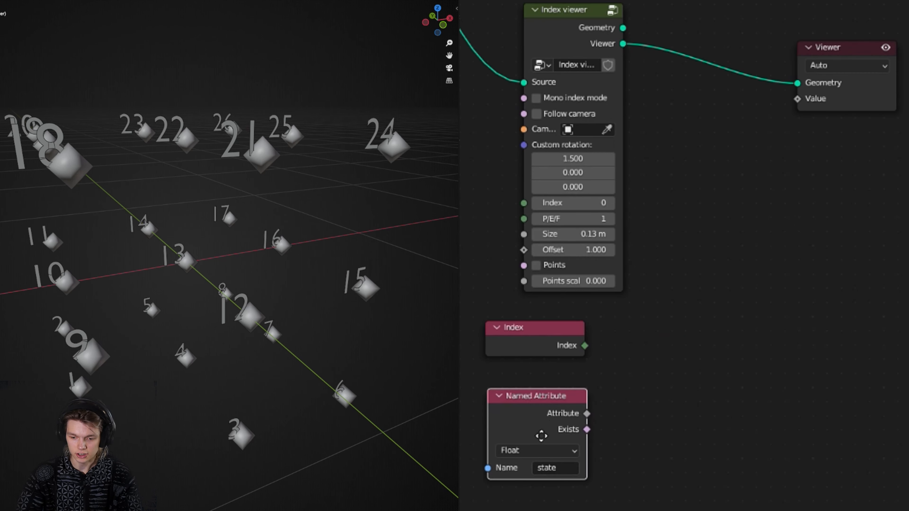
# - Link the state attribute to the Viewer's Value and the Store Named Attribute geometry to the Index viewer's Source
pyautogui.moveTo(587, 413); pyautogui.dragTo(806, 110)
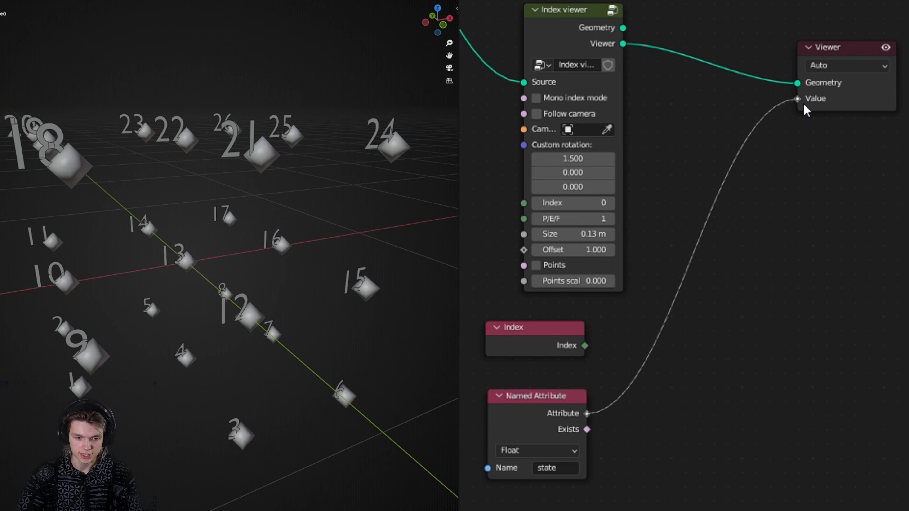
pyautogui.press('Home')
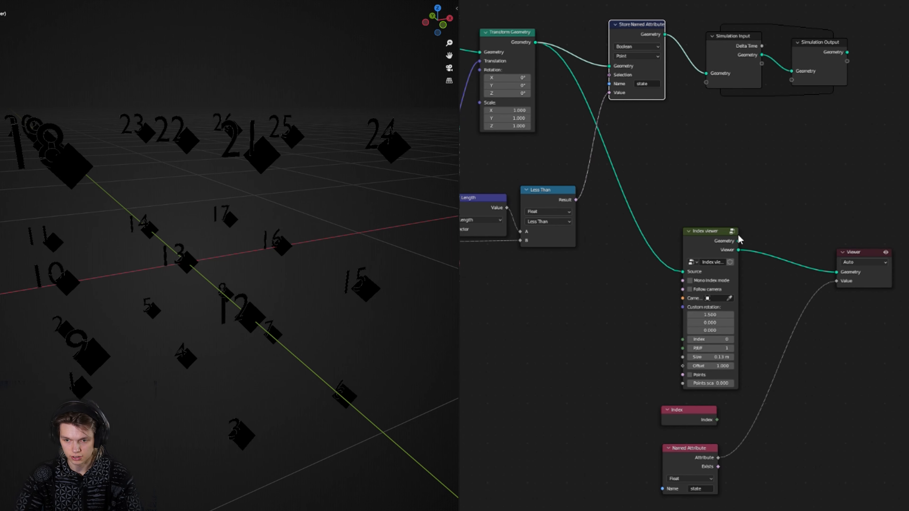
pyautogui.moveTo(664, 34); pyautogui.dragTo(682, 272)
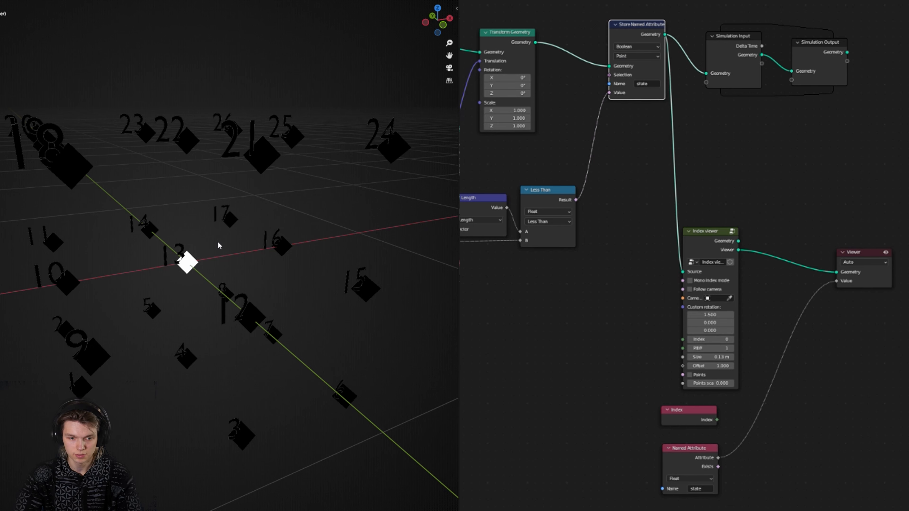
pyautogui.moveTo(241, 254); pyautogui.dragTo(242, 264, button='middle')
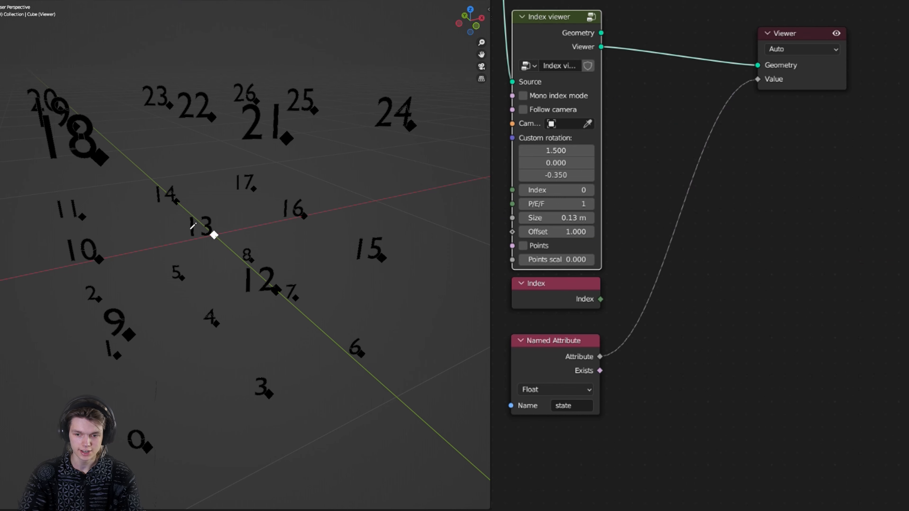
pyautogui.scroll(-1, 550, 48)
pyautogui.scroll(1, 563, 80)
pyautogui.click(567, 365)
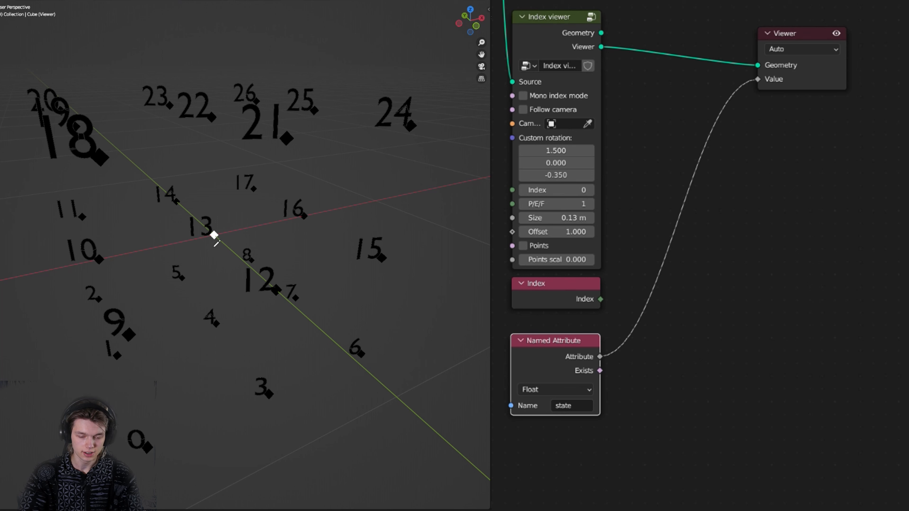
# - Annotate point 16 with arrows and strokes from its adjacent points, labelling the one from point 13 as 1
pyautogui.moveTo(219, 236)
pyautogui.mouseDown()
pyautogui.moveTo(231, 223)
pyautogui.moveTo(308, 219)
pyautogui.mouseUp()
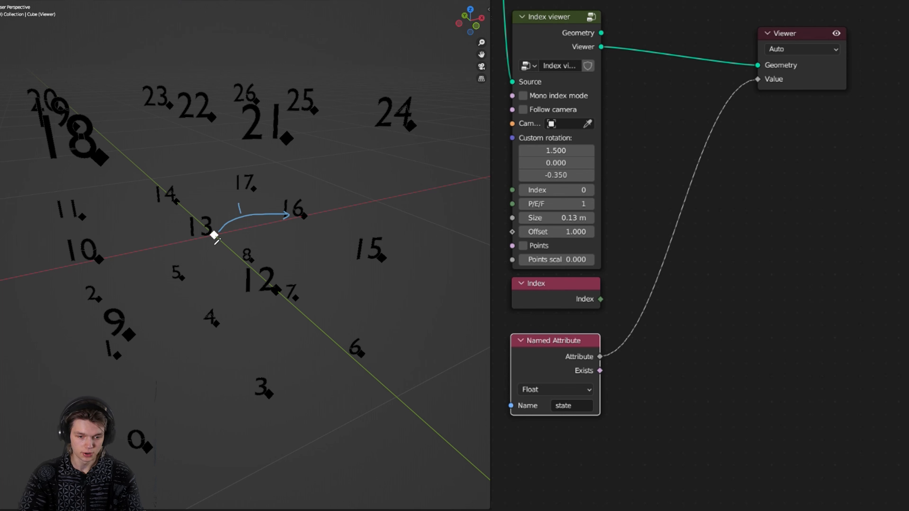
pyautogui.moveTo(263, 196)
pyautogui.mouseDown()
pyautogui.moveTo(289, 210)
pyautogui.moveTo(279, 198)
pyautogui.mouseUp()
pyautogui.moveTo(313, 121)
pyautogui.mouseDown()
pyautogui.moveTo(304, 181)
pyautogui.moveTo(317, 177)
pyautogui.mouseUp()
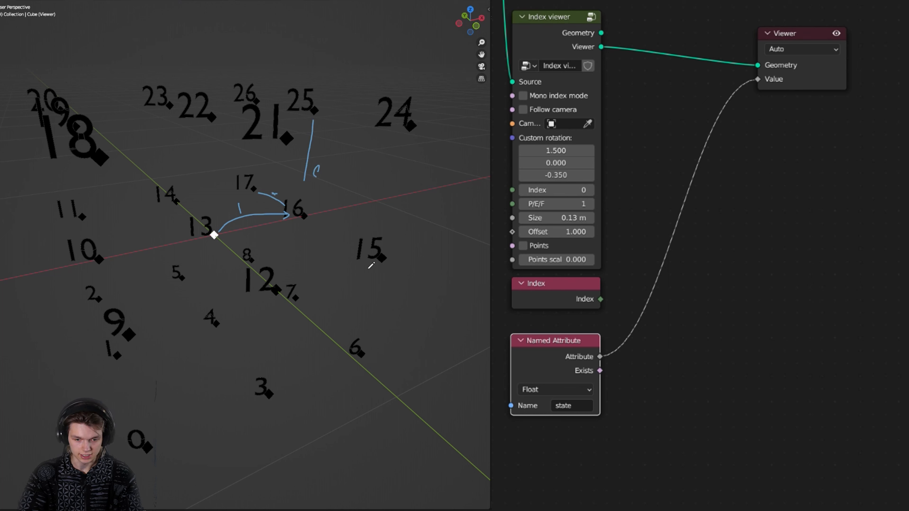
pyautogui.moveTo(363, 256); pyautogui.dragTo(326, 232)
pyautogui.moveTo(297, 286); pyautogui.dragTo(297, 234)
pyautogui.moveTo(372, 205); pyautogui.dragTo(318, 215)
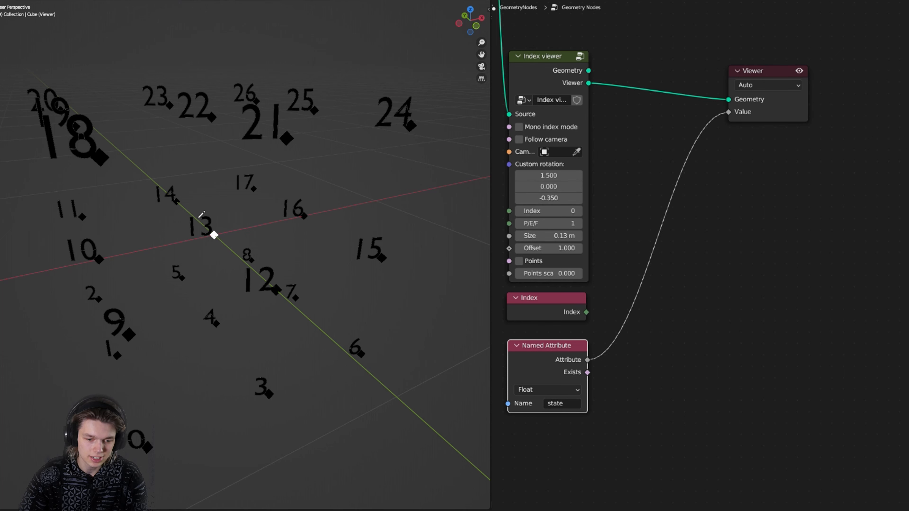
# - Annotate the index offset from point 13 toward point 14 as +1 and toward point 12 as -1
pyautogui.moveTo(189, 206); pyautogui.dragTo(187, 212)
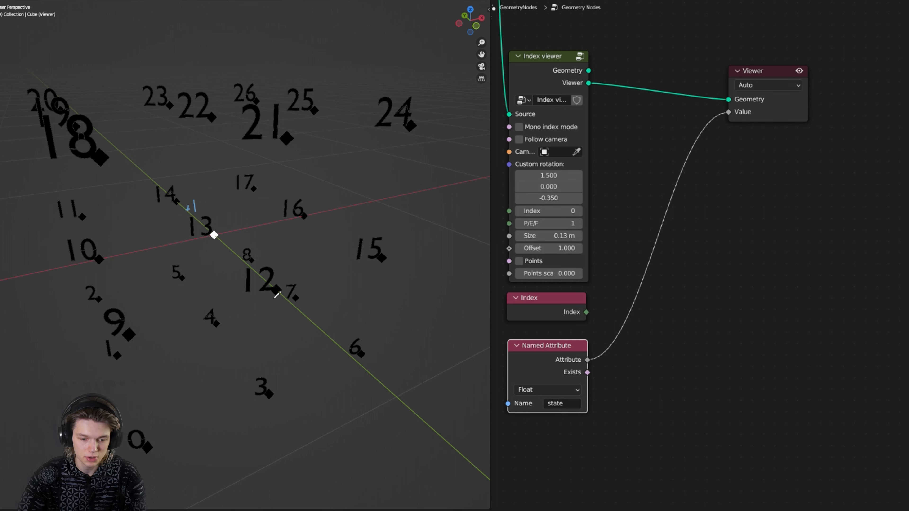
pyautogui.moveTo(232, 253); pyautogui.dragTo(242, 261)
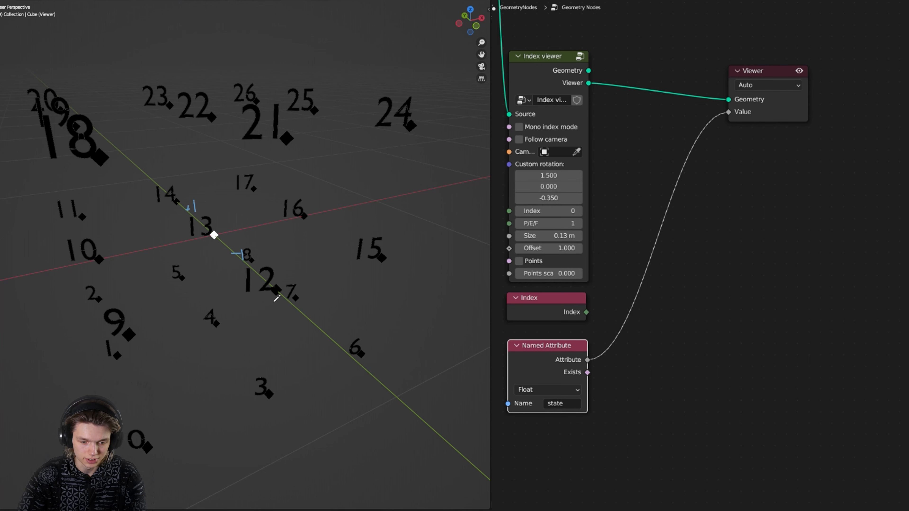
# - Insert an Evaluate at Index node between the state attribute and the Viewer's Value, with the Index node feeding its Index input
pyautogui.scroll(-1, 609, 279)
pyautogui.scroll(2, 613, 274)
pyautogui.hotkey('shift', 'a')
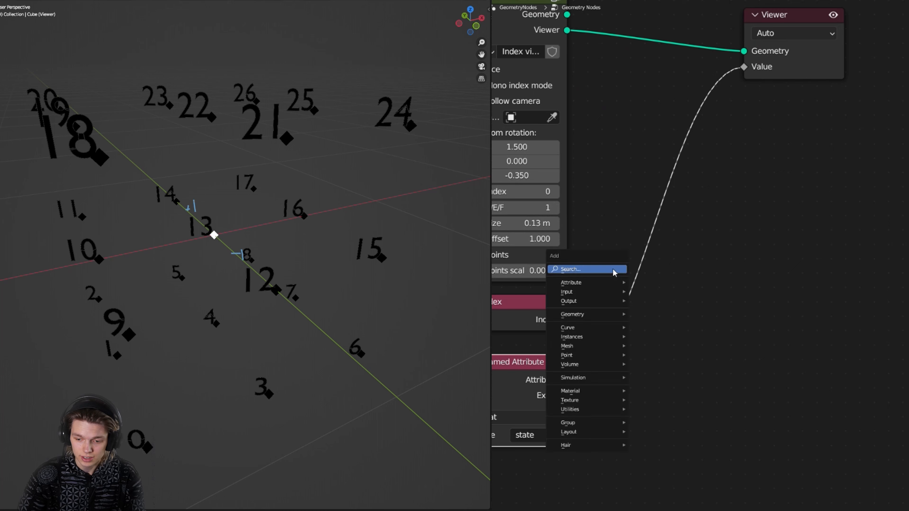
pyautogui.write('eval')
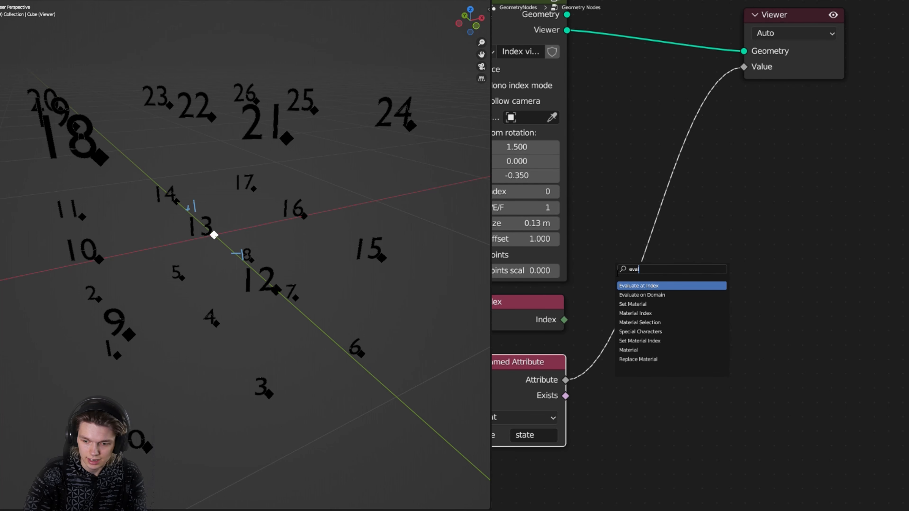
pyautogui.press('Down')
pyautogui.press('Up')
pyautogui.press('Return')
pyautogui.click(686, 319)
pyautogui.scroll(-4, 676, 321)
pyautogui.moveTo(665, 327); pyautogui.dragTo(639, 315)
pyautogui.click(594, 309)
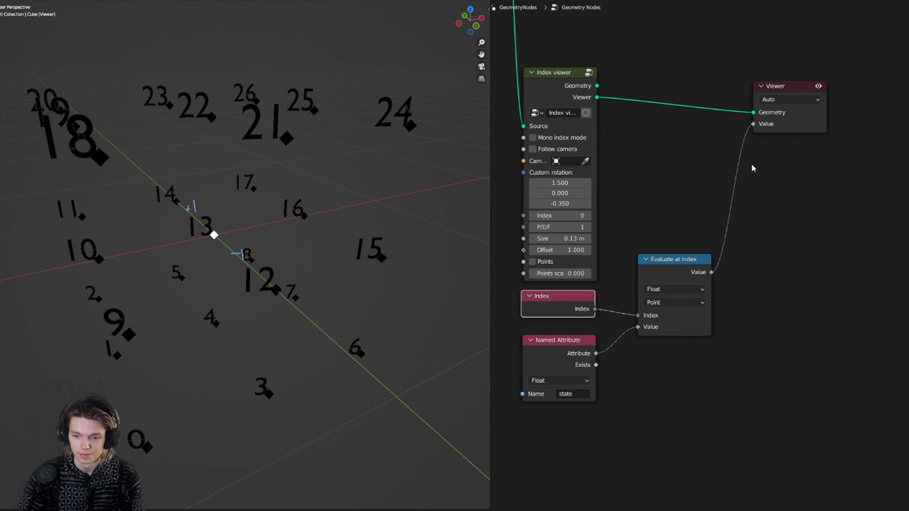
# - Insert a Math Add node with value 1 between the Index node and Evaluate at Index
pyautogui.hotkey('shift', 'a')
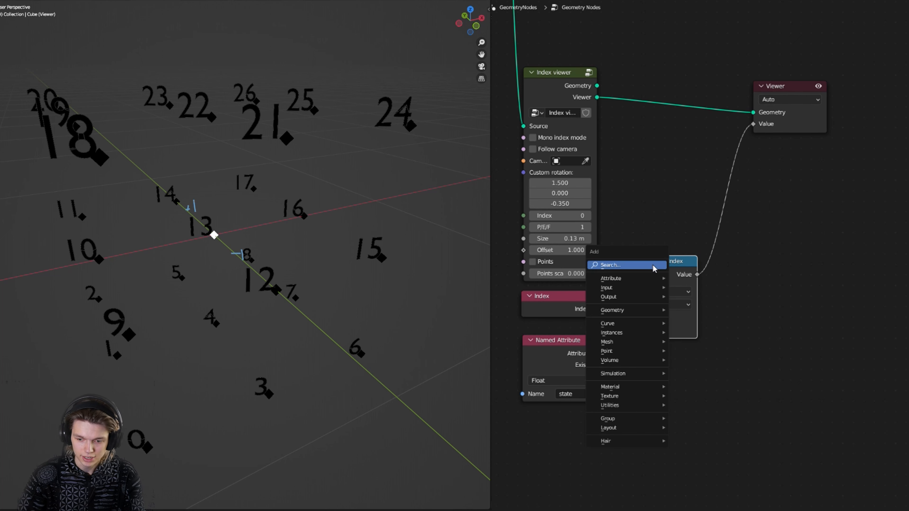
pyautogui.click(657, 268)
pyautogui.write('add')
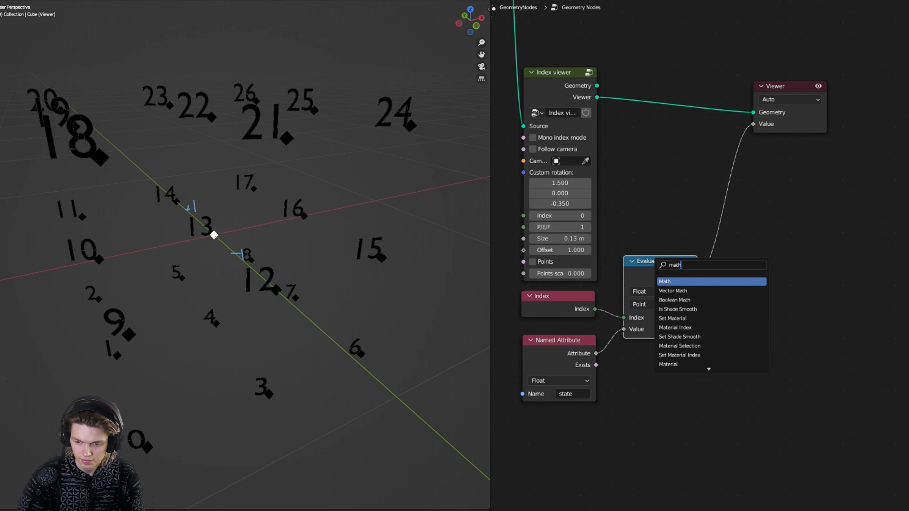
pyautogui.press('Return')
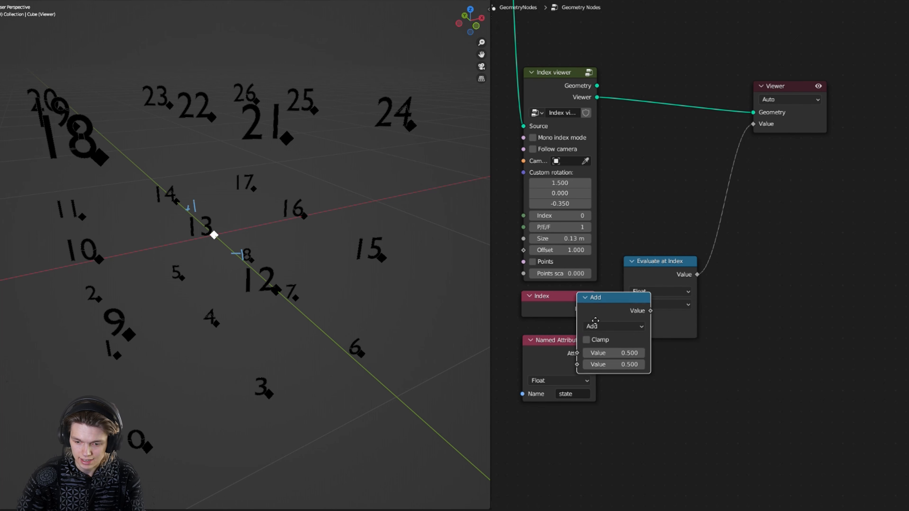
pyautogui.click(612, 297)
pyautogui.click(673, 333)
pyautogui.write('1')
pyautogui.press('Return')
pyautogui.moveTo(675, 281); pyautogui.dragTo(670, 240)
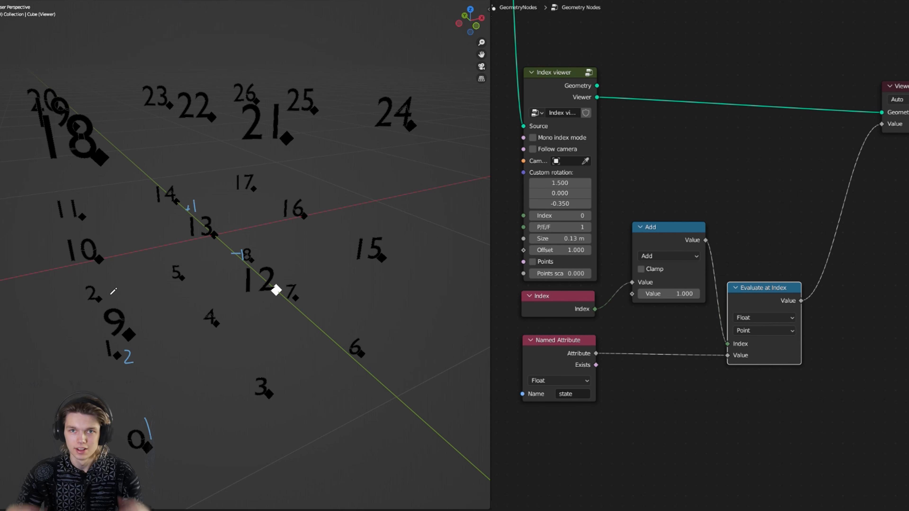
# - Undo the annotation strokes near points 0 and 1, and set the Add node's offset value to -1
pyautogui.hotkey('ctrl', 'z')
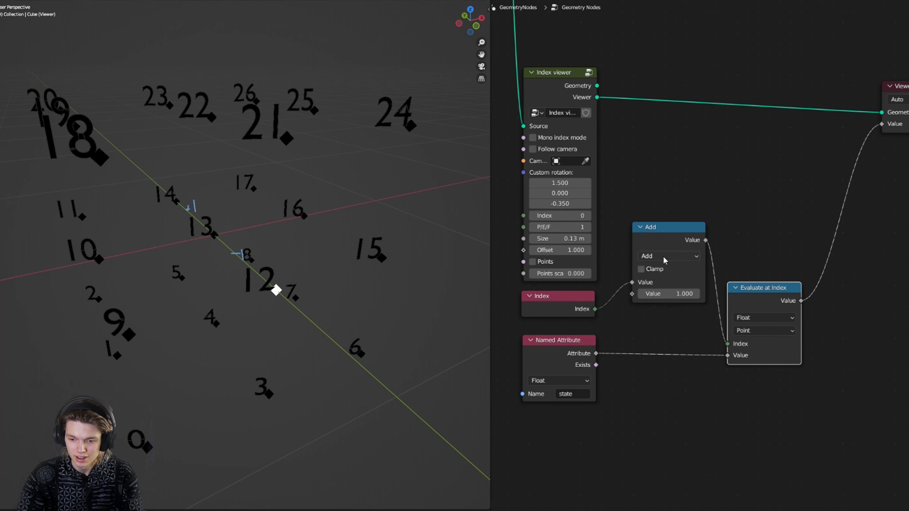
pyautogui.moveTo(676, 235); pyautogui.dragTo(672, 245)
pyautogui.click(677, 305)
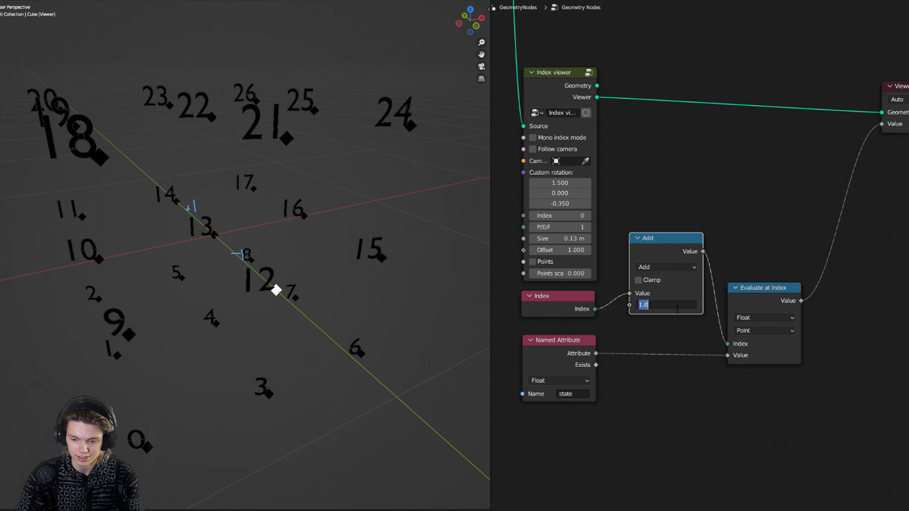
pyautogui.write('-1')
pyautogui.press('Return')
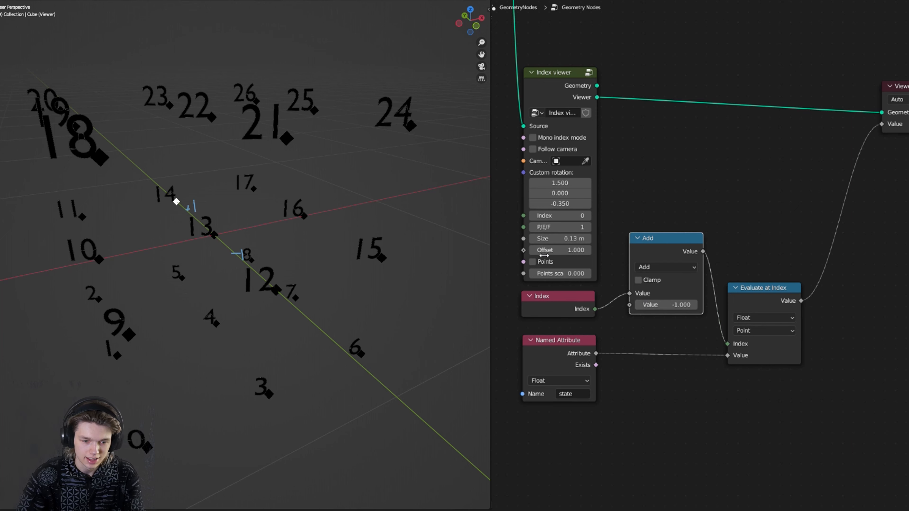
# - Duplicate the Add and Evaluate at Index nodes and place the copies below the originals
pyautogui.moveTo(590, 332); pyautogui.dragTo(604, 332)
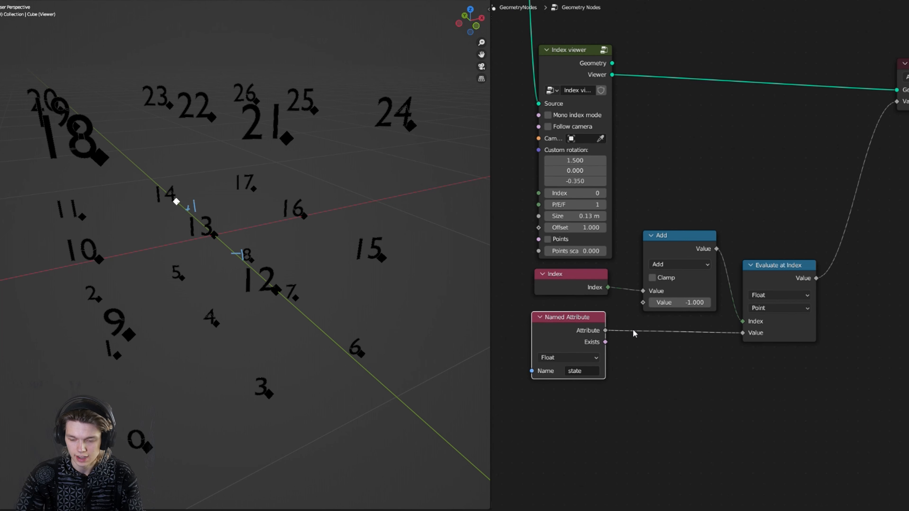
pyautogui.moveTo(763, 251); pyautogui.dragTo(716, 250, button='middle')
pyautogui.click(728, 274)
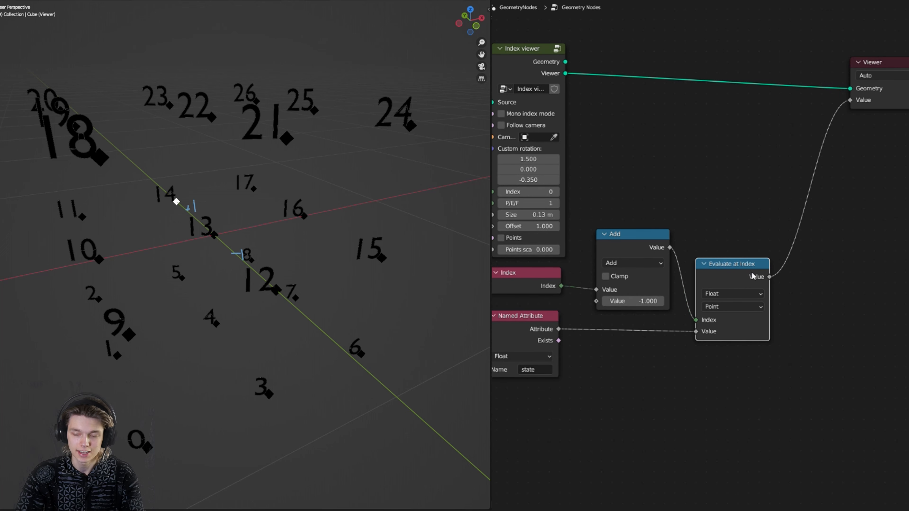
pyautogui.scroll(-1, 770, 278)
pyautogui.moveTo(763, 278); pyautogui.dragTo(806, 272)
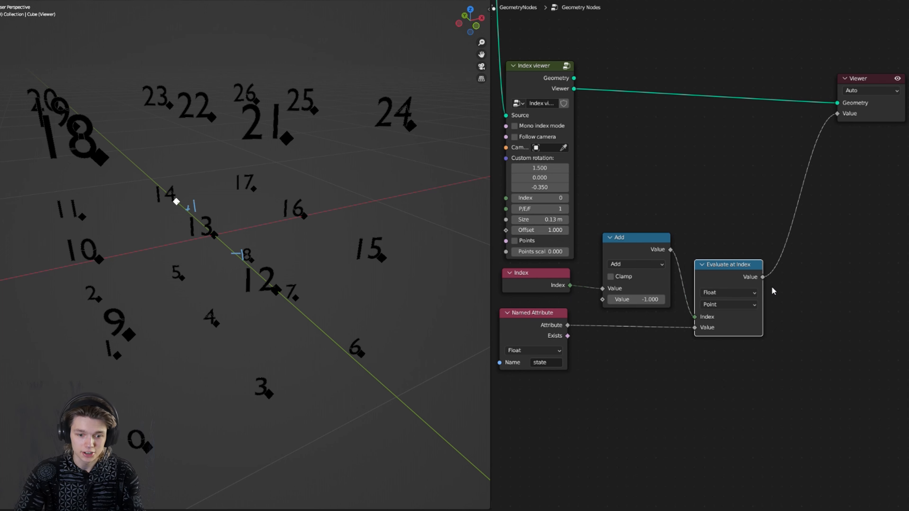
pyautogui.press('Home')
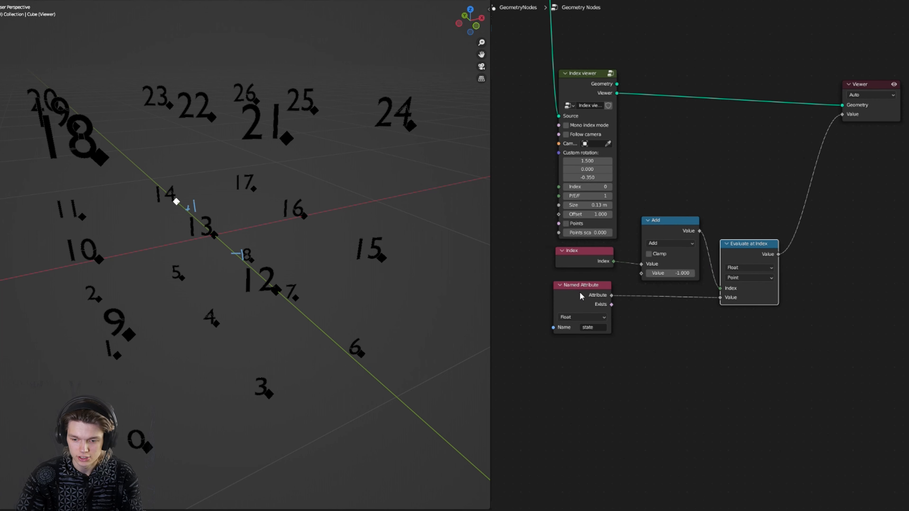
pyautogui.moveTo(680, 325); pyautogui.dragTo(763, 239)
pyautogui.hotkey('shift', 'd')
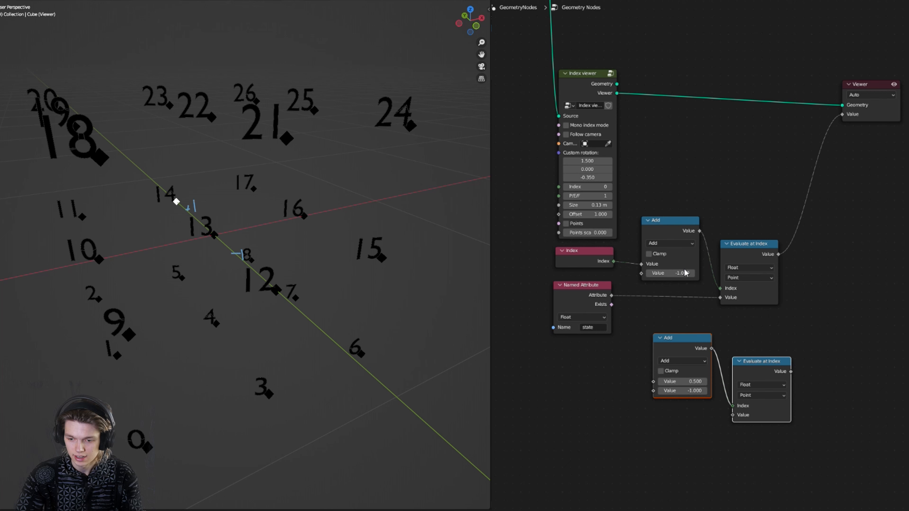
# - Feed Index into the duplicated Add node with offset 1, and link the state attribute to the duplicated Evaluate at Index node's Value
pyautogui.moveTo(678, 308); pyautogui.dragTo(655, 295, button='middle')
pyautogui.moveTo(591, 250); pyautogui.dragTo(630, 370)
pyautogui.doubleClick(656, 378)
pyautogui.write('1')
pyautogui.press('Return')
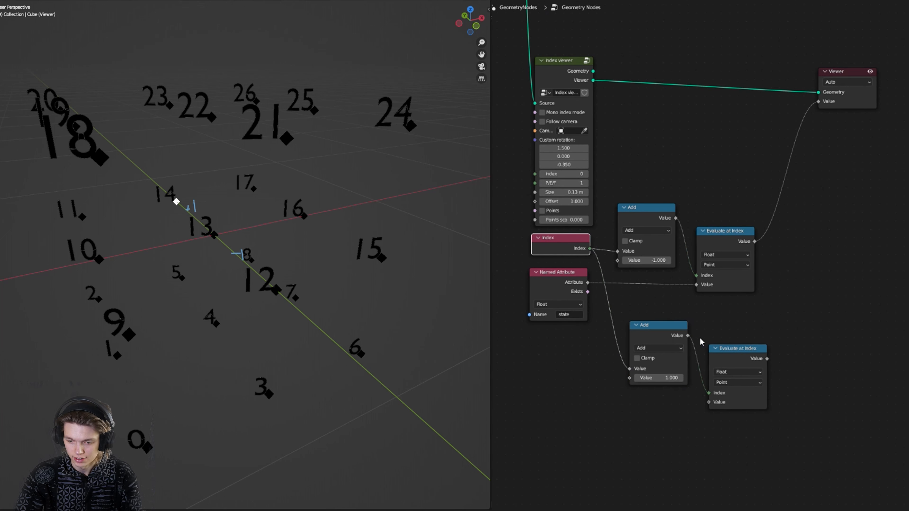
pyautogui.moveTo(589, 283); pyautogui.dragTo(709, 402)
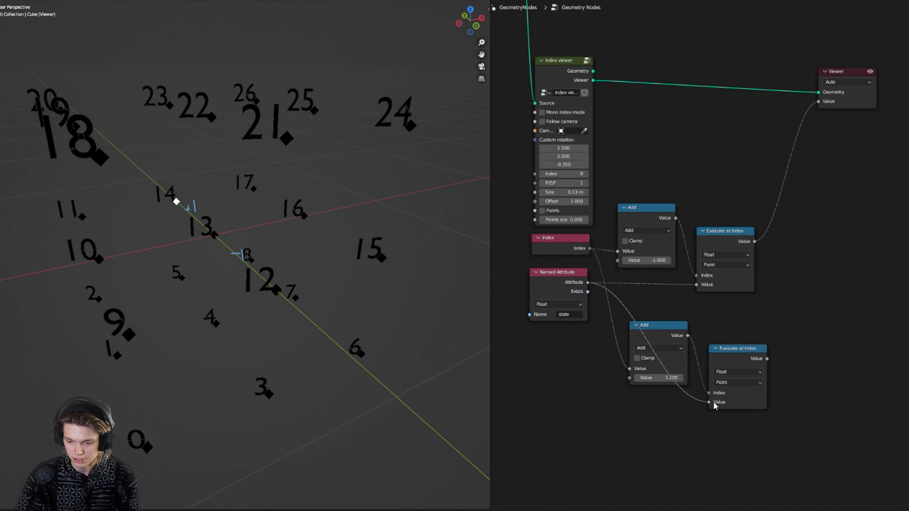
pyautogui.moveTo(721, 359); pyautogui.dragTo(702, 364, button='middle')
pyautogui.moveTo(717, 355); pyautogui.dragTo(708, 355)
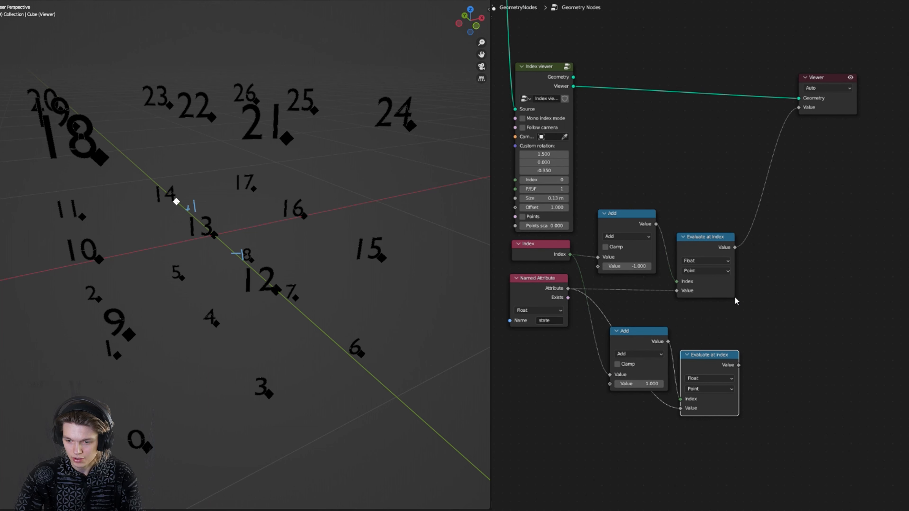
# - Sum both Evaluate at Index outputs with a Math Add node and link the sum to the Viewer's Value
pyautogui.moveTo(735, 297); pyautogui.dragTo(693, 284, button='middle')
pyautogui.moveTo(696, 351); pyautogui.dragTo(727, 297)
pyautogui.write('add')
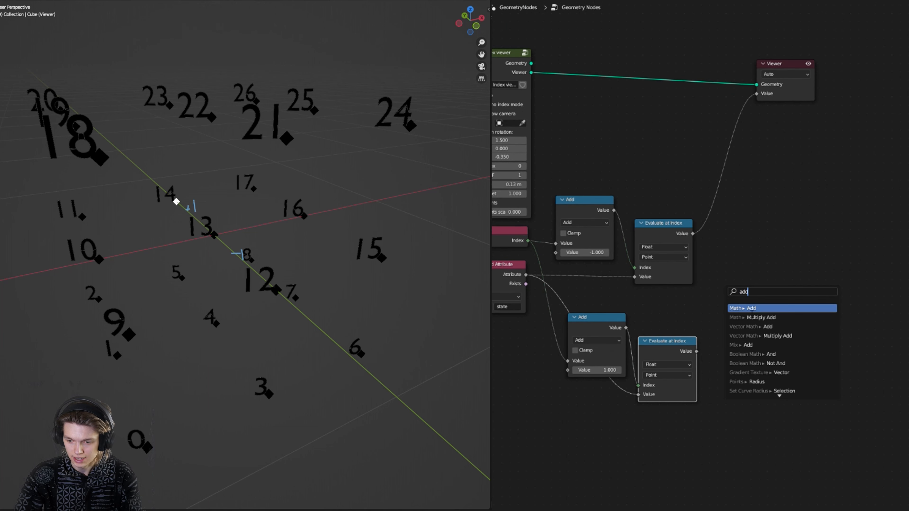
pyautogui.press('Return')
pyautogui.moveTo(693, 234); pyautogui.dragTo(724, 332)
pyautogui.keyDown('ctrl'); pyautogui.keyDown('shift'); pyautogui.click(784, 291); pyautogui.keyUp('shift'); pyautogui.keyUp('ctrl')
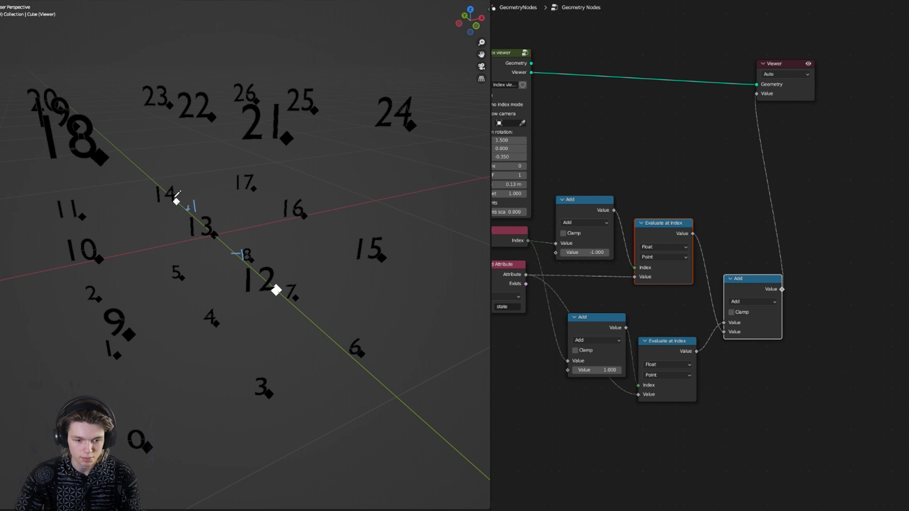
pyautogui.moveTo(724, 332)
pyautogui.mouseDown()
pyautogui.moveTo(694, 357)
pyautogui.moveTo(726, 335)
pyautogui.mouseUp()
pyautogui.click(706, 330)
# - Add reroute points to the Index and state links so they run neatly to the lower Add and Evaluate at Index nodes
pyautogui.moveTo(571, 286); pyautogui.dragTo(637, 295, button='middle')
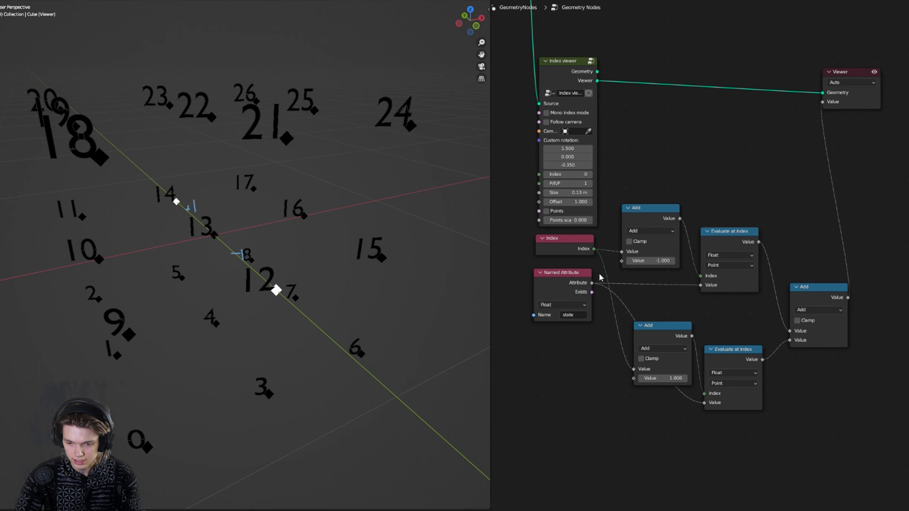
pyautogui.keyDown('shift'); pyautogui.moveTo(604, 267); pyautogui.dragTo(603, 248, button='right'); pyautogui.keyUp('shift')
pyautogui.moveTo(611, 328)
pyautogui.keyDown('shift'); pyautogui.mouseDown(button='right')
pyautogui.moveTo(629, 325)
pyautogui.moveTo(609, 278)
pyautogui.mouseUp(button='right'); pyautogui.keyUp('shift')
pyautogui.press('g')
pyautogui.click(617, 371)
pyautogui.press('g')
pyautogui.click(601, 391)
pyautogui.hotkey('ctrl', 'z')
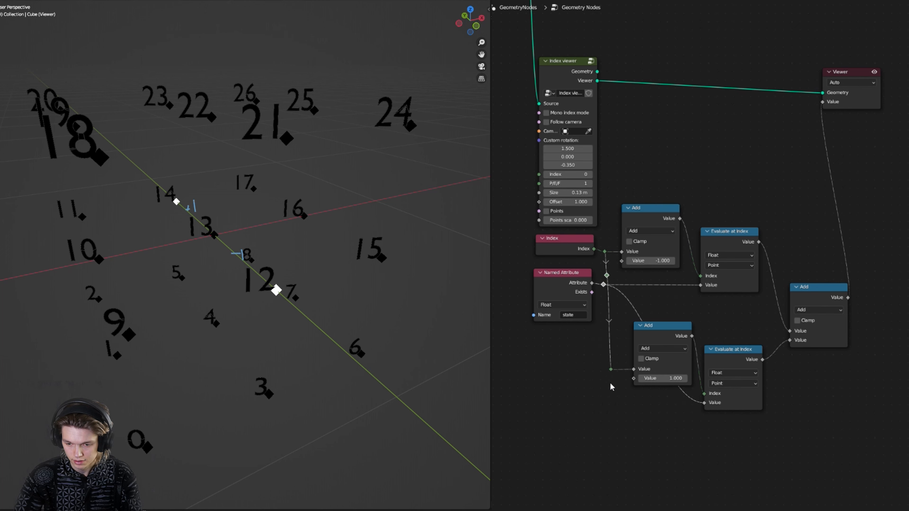
pyautogui.keyDown('shift'); pyautogui.moveTo(619, 309); pyautogui.dragTo(638, 295, button='right'); pyautogui.keyUp('shift')
pyautogui.press('g')
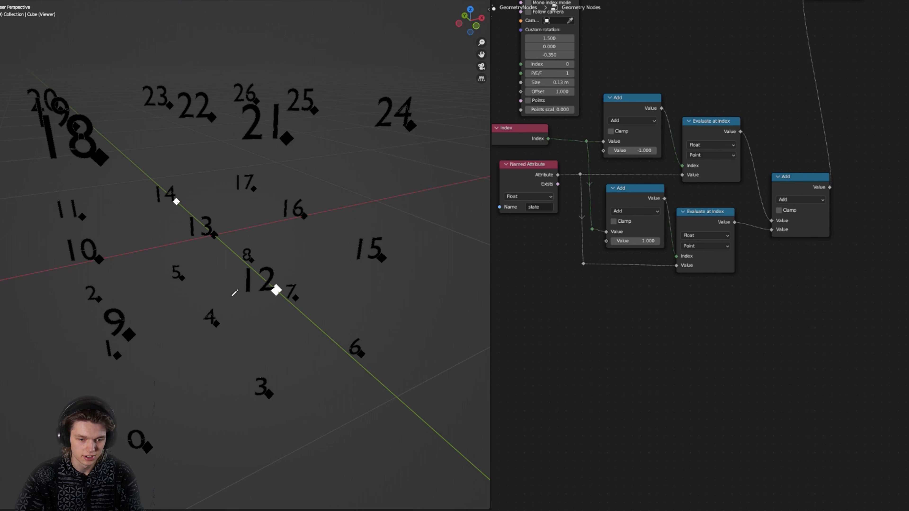
# - Set the modifier's Vertices value to 5
pyautogui.moveTo(220, 227)
pyautogui.mouseDown()
pyautogui.moveTo(258, 209)
pyautogui.moveTo(286, 217)
pyautogui.moveTo(239, 210)
pyautogui.mouseUp()
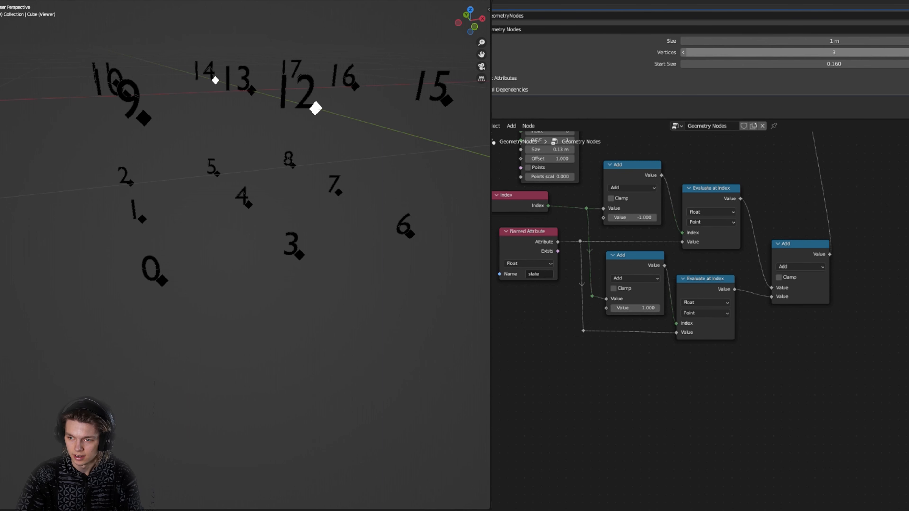
pyautogui.click(906, 52)
pyautogui.click(907, 52)
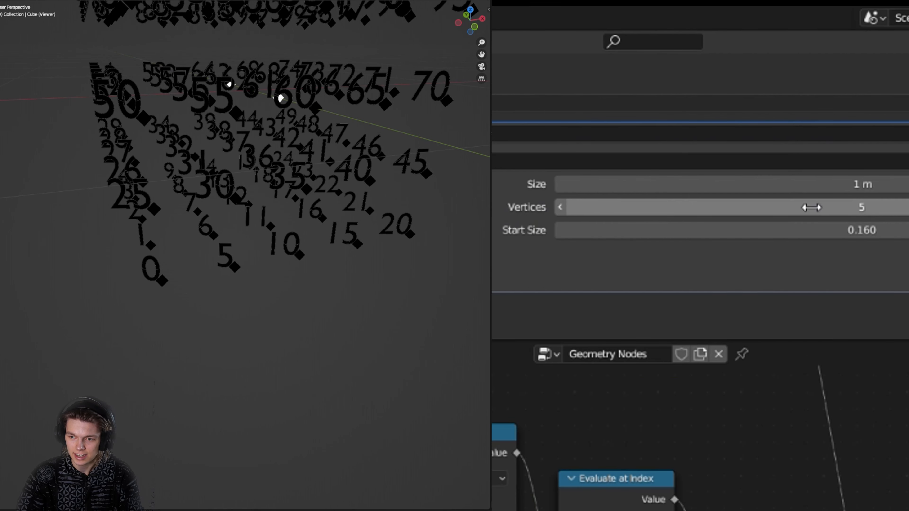
pyautogui.click(861, 211)
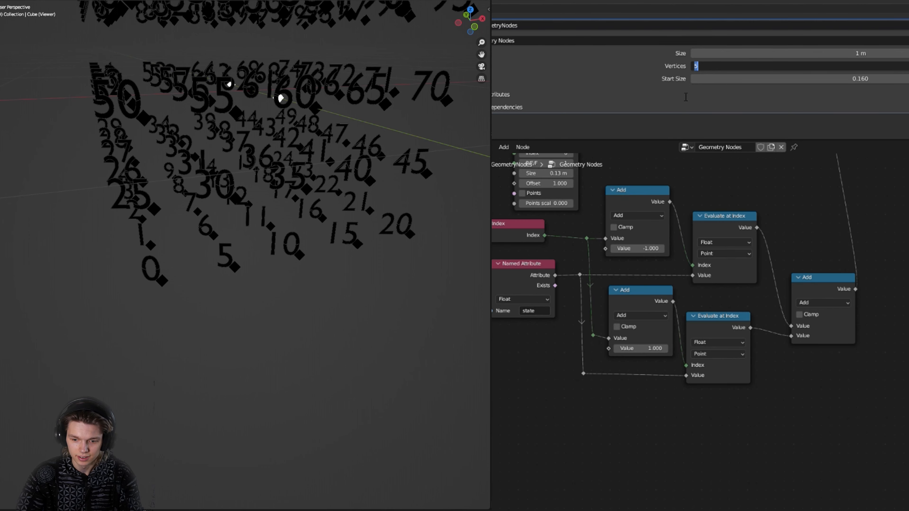
pyautogui.click(549, 265)
# - Duplicate the Group Input node and place the copy below the state Named Attribute node
pyautogui.scroll(-6, 580, 278)
pyautogui.press('Home')
pyautogui.click(639, 285)
pyautogui.hotkey('shift', 'd')
pyautogui.click(850, 457)
pyautogui.scroll(5, 655, 400)
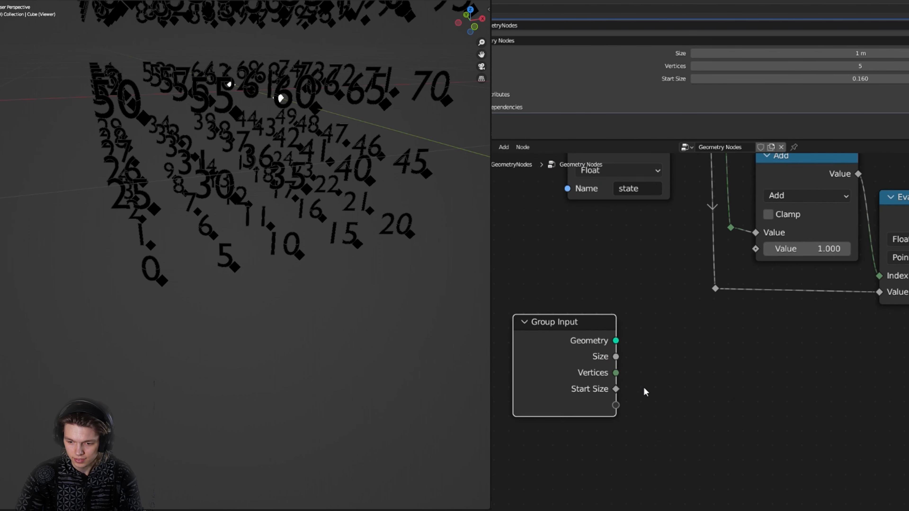
# - Annotate an arrow from point 0 to point 5 and inspect the Group Input's Vertices output value
pyautogui.moveTo(171, 289); pyautogui.dragTo(229, 278)
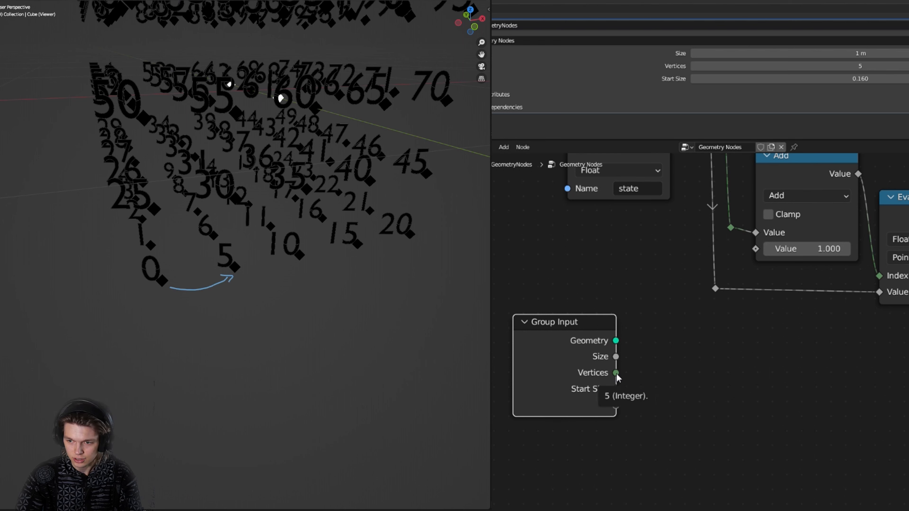
pyautogui.moveTo(617, 373)
pyautogui.mouseDown()
pyautogui.moveTo(698, 311)
pyautogui.moveTo(686, 341)
pyautogui.moveTo(600, 380)
pyautogui.mouseUp()
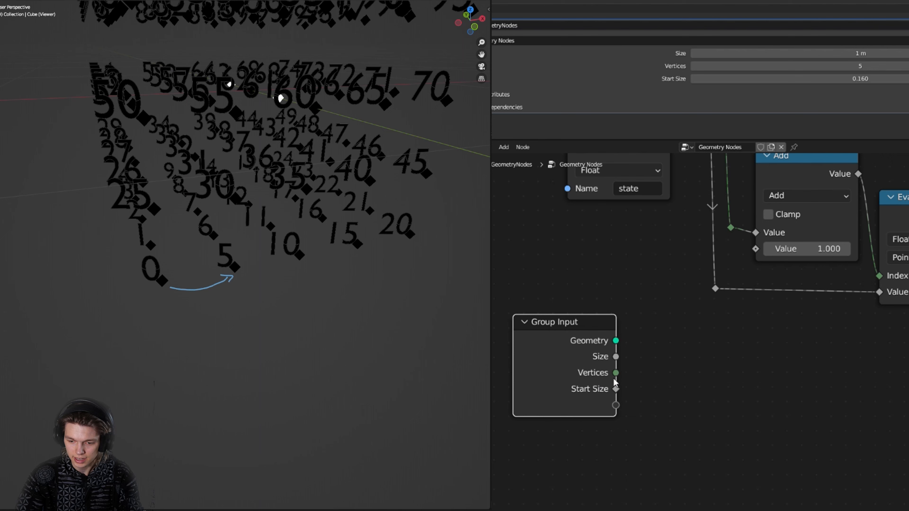
pyautogui.moveTo(615, 375)
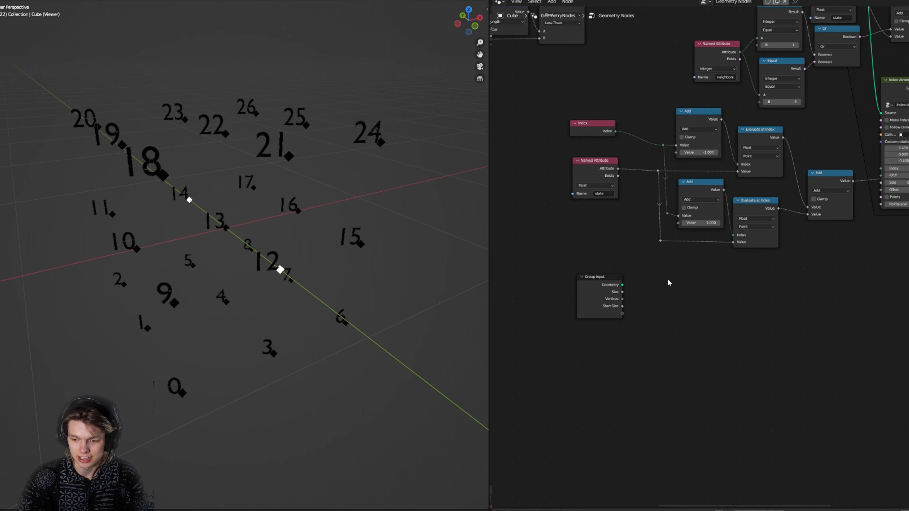
# - Duplicate both Add and Evaluate at Index pairs with their summing Add node, placing the copies below the originals
pyautogui.moveTo(654, 289); pyautogui.dragTo(853, 106)
pyautogui.hotkey('shift', 'd')
pyautogui.click(747, 403)
pyautogui.scroll(2, 616, 236)
# - Link the state and index reroutes to the duplicated branch, and connect Group Input's Vertices to the second value of both duplicated offset Add nodes
pyautogui.moveTo(616, 233); pyautogui.dragTo(625, 346)
pyautogui.moveTo(626, 193); pyautogui.dragTo(632, 309)
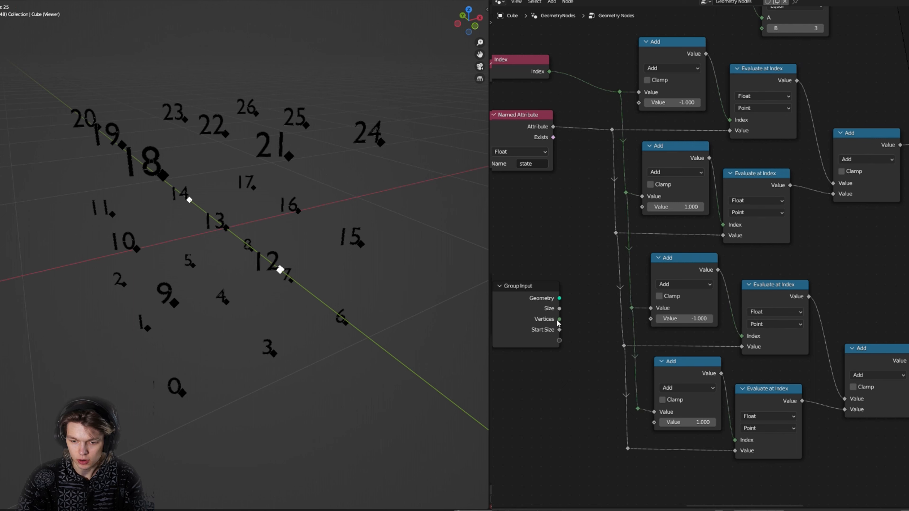
pyautogui.moveTo(559, 319); pyautogui.dragTo(651, 319)
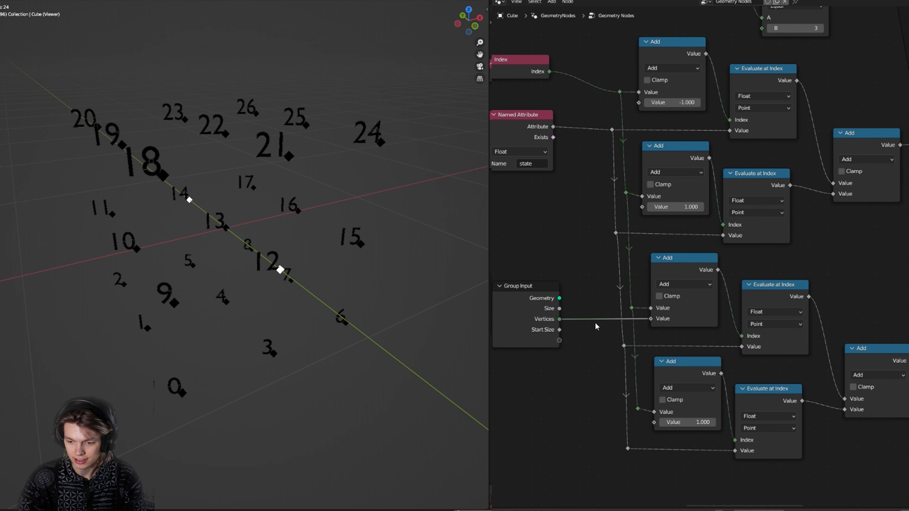
pyautogui.moveTo(559, 319); pyautogui.dragTo(655, 422)
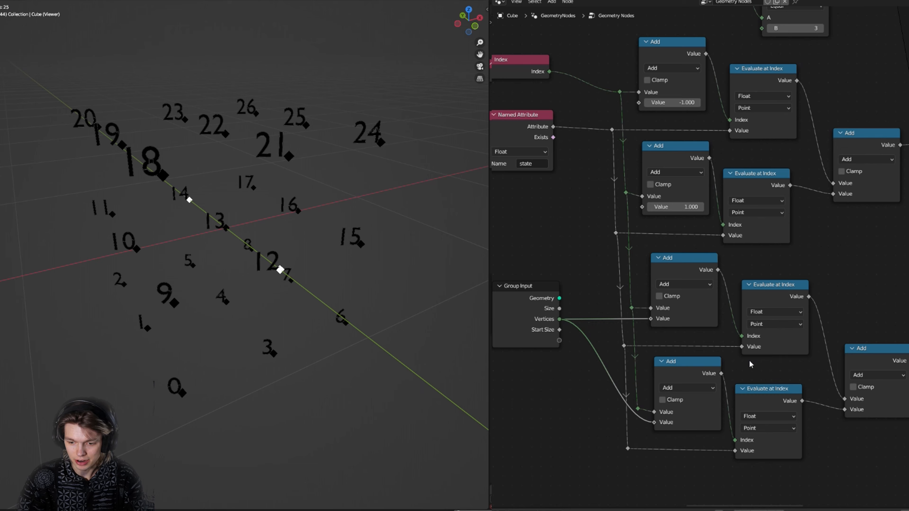
# - Combine the original and duplicated branch sums with a new Add node and link its result to the Viewer's Value
pyautogui.scroll(-2, 771, 303)
pyautogui.moveTo(770, 303); pyautogui.dragTo(707, 296, button='middle')
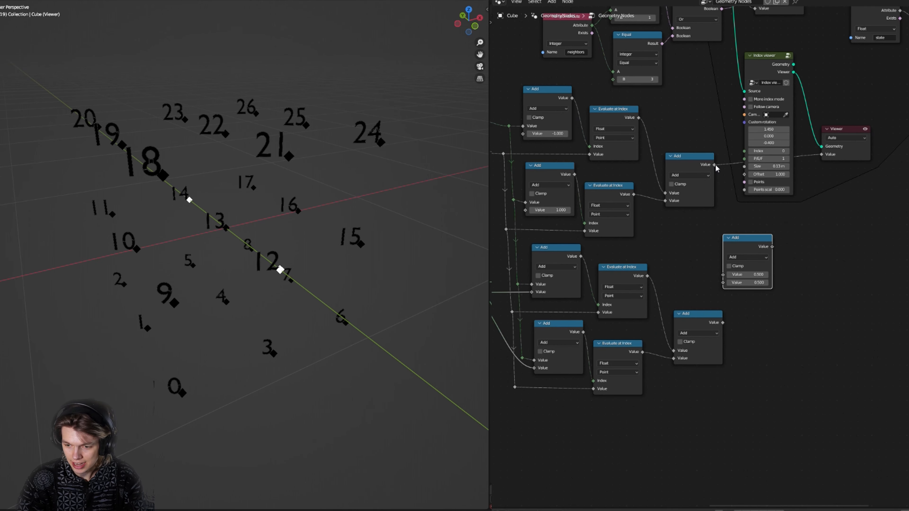
pyautogui.moveTo(714, 165); pyautogui.dragTo(723, 275)
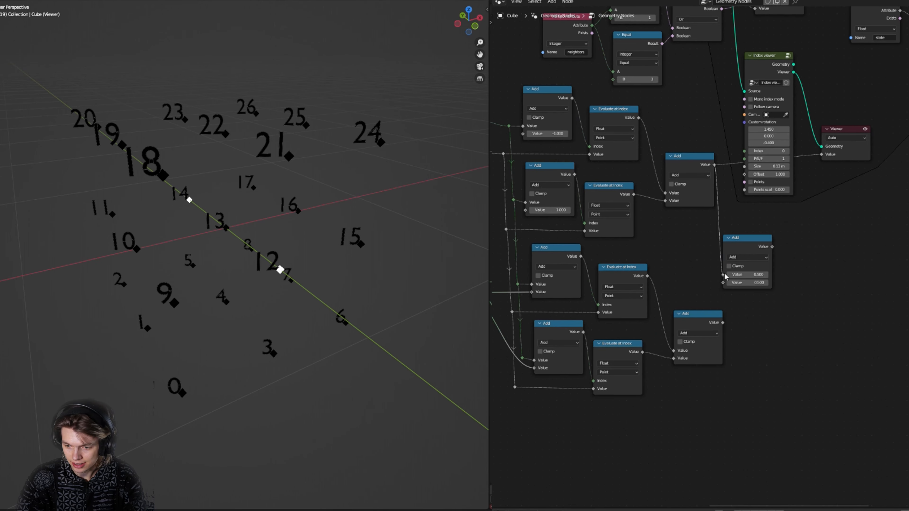
pyautogui.moveTo(722, 322); pyautogui.dragTo(723, 282)
pyautogui.moveTo(772, 246); pyautogui.dragTo(821, 154)
# - Change the lower duplicated offset Add node, fed by the index and Vertices, to Subtract
pyautogui.moveTo(651, 254); pyautogui.dragTo(781, 240, button='middle')
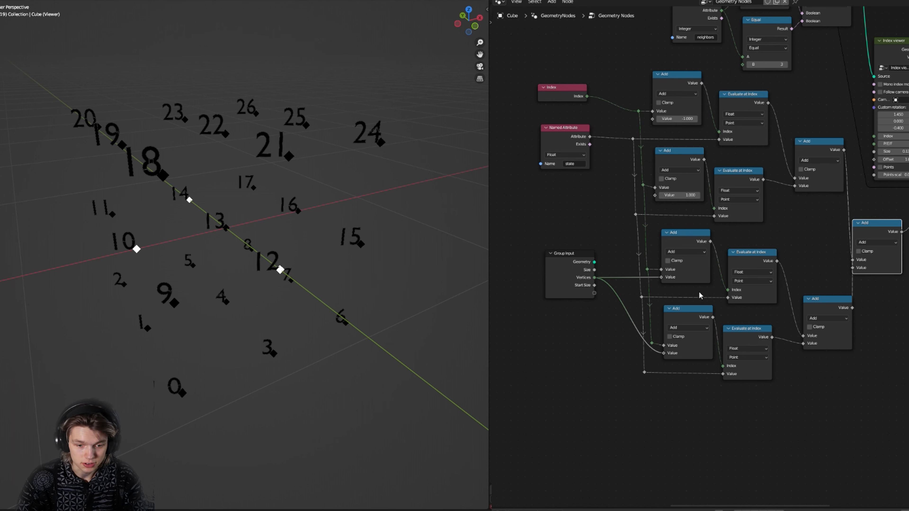
pyautogui.click(703, 326)
pyautogui.click(686, 359)
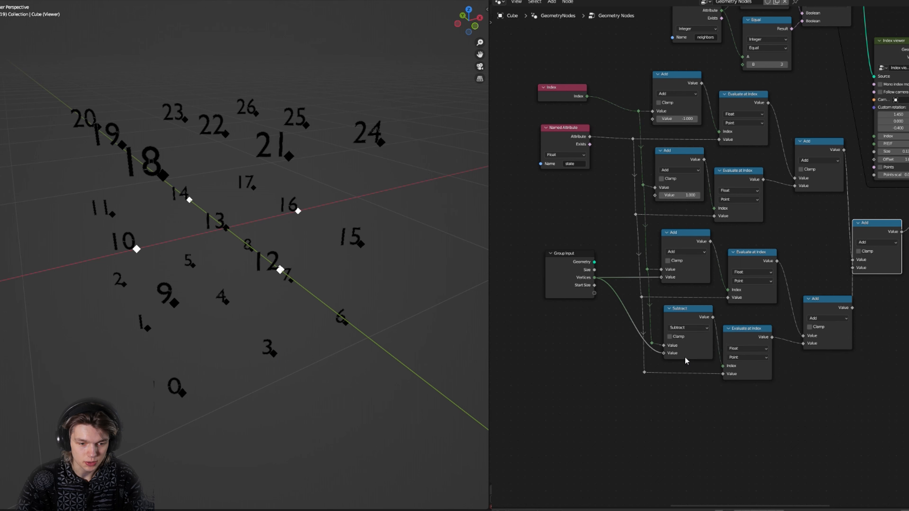
# - Annotate a bracket between points 0 and 9 labelled V², and mark the offset from point 0 to point 3
pyautogui.moveTo(262, 271)
pyautogui.mouseDown(button='middle')
pyautogui.moveTo(205, 267)
pyautogui.moveTo(263, 271)
pyautogui.mouseUp(button='middle')
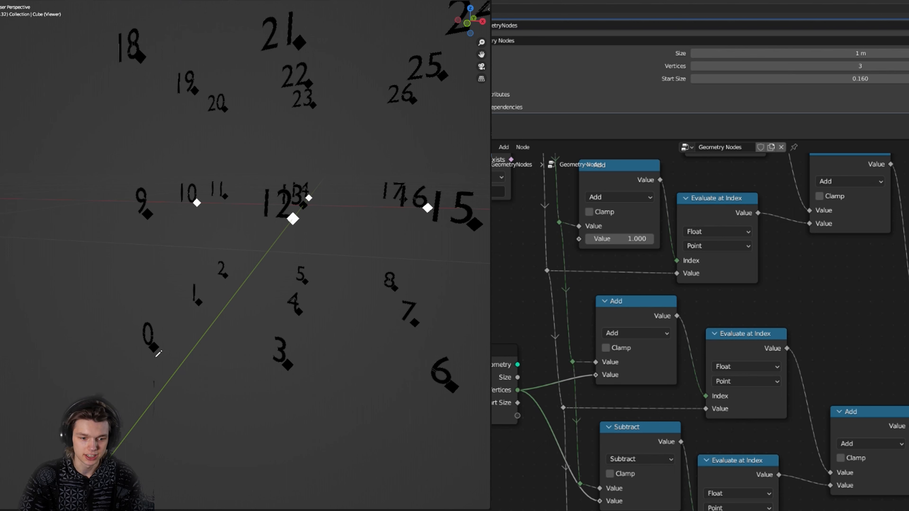
pyautogui.moveTo(149, 350)
pyautogui.mouseDown()
pyautogui.moveTo(135, 274)
pyautogui.moveTo(151, 216)
pyautogui.mouseUp()
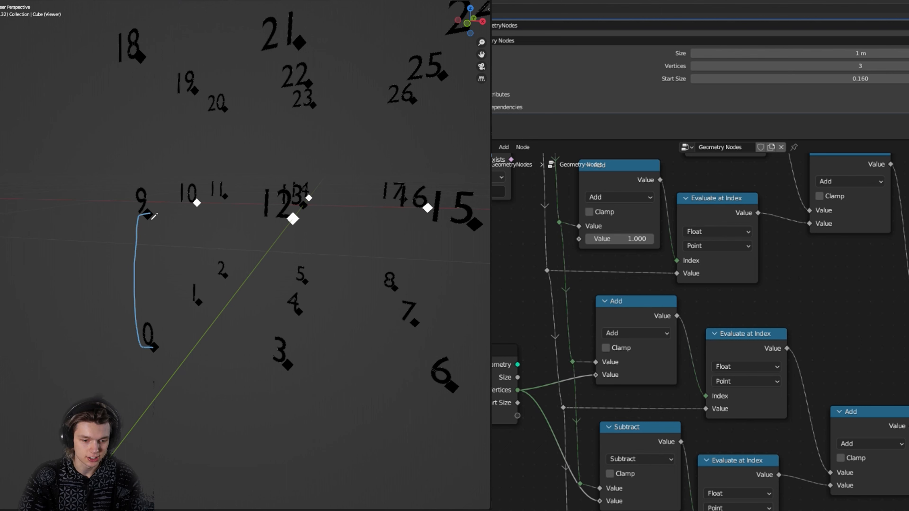
pyautogui.moveTo(83, 273)
pyautogui.mouseDown()
pyautogui.moveTo(91, 293)
pyautogui.moveTo(98, 271)
pyautogui.mouseUp()
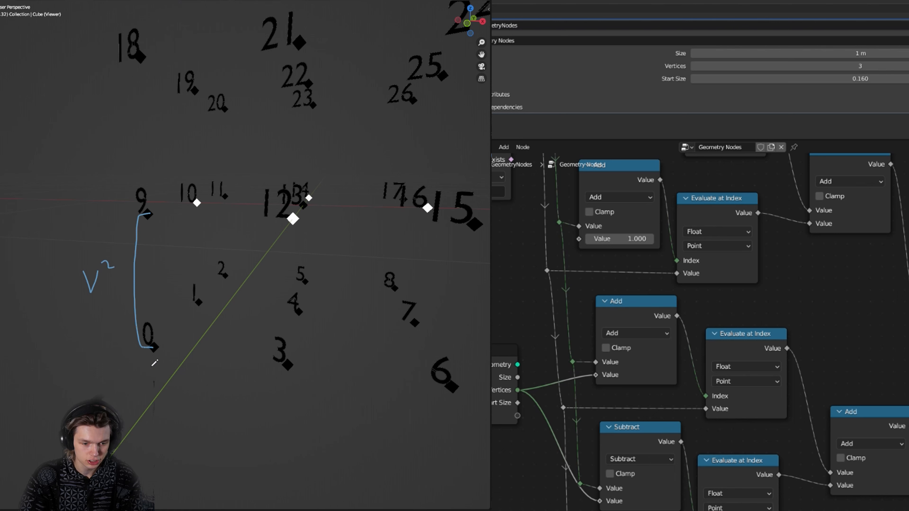
pyautogui.moveTo(154, 356)
pyautogui.mouseDown()
pyautogui.moveTo(188, 369)
pyautogui.moveTo(291, 373)
pyautogui.mouseUp()
pyautogui.moveTo(192, 382); pyautogui.dragTo(207, 389)
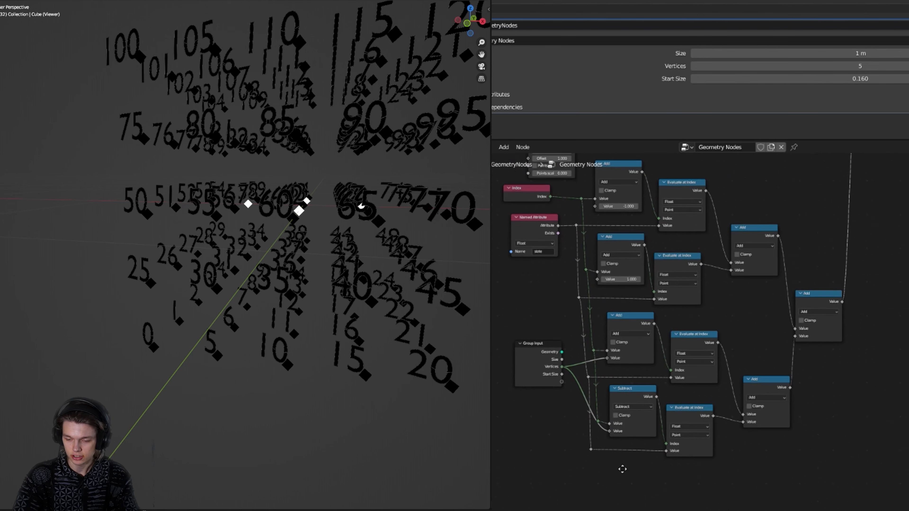
# - Duplicate the Vertices-offset Add and Subtract branch with its Evaluate at Index nodes, reroutes and summing Add, placing the copy below
pyautogui.moveTo(619, 471)
pyautogui.mouseDown(button='middle')
pyautogui.moveTo(583, 442)
pyautogui.moveTo(532, 471)
pyautogui.mouseUp(button='middle')
pyautogui.moveTo(530, 464); pyautogui.dragTo(732, 322)
pyautogui.moveTo(751, 301); pyautogui.dragTo(754, 269, button='middle')
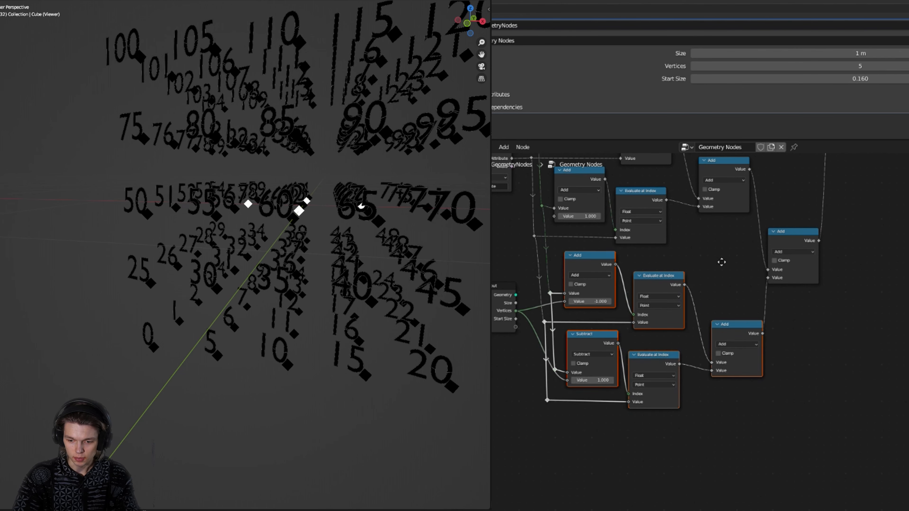
pyautogui.hotkey('shift', 'd')
pyautogui.click(729, 438)
# - Link the state and index reroutes to the new lowest branch and move the Group Input node down beside it
pyautogui.scroll(2, 548, 498)
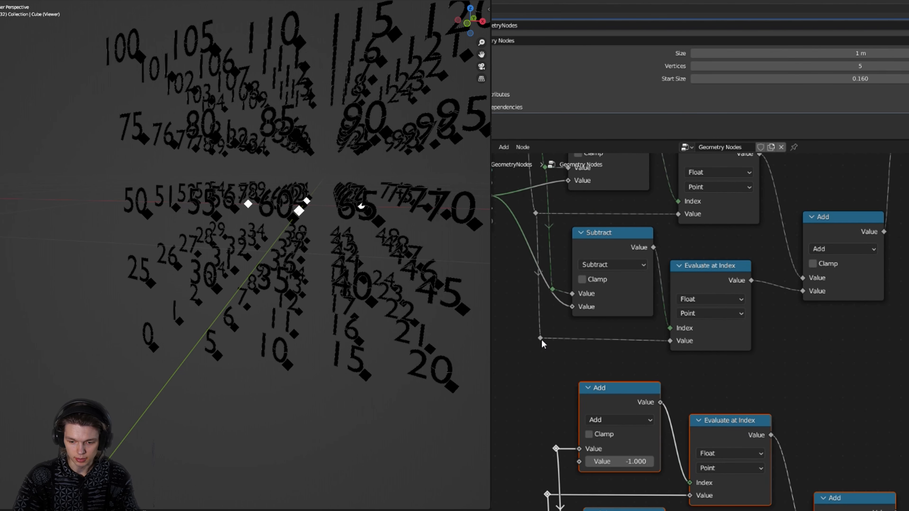
pyautogui.moveTo(544, 493); pyautogui.dragTo(545, 494)
pyautogui.moveTo(552, 290); pyautogui.dragTo(557, 448)
pyautogui.scroll(-4, 555, 445)
pyautogui.moveTo(500, 377); pyautogui.dragTo(543, 329, button='middle')
pyautogui.moveTo(522, 226); pyautogui.dragTo(463, 341)
pyautogui.moveTo(610, 422); pyautogui.dragTo(716, 370, button='middle')
pyautogui.scroll(4, 716, 369)
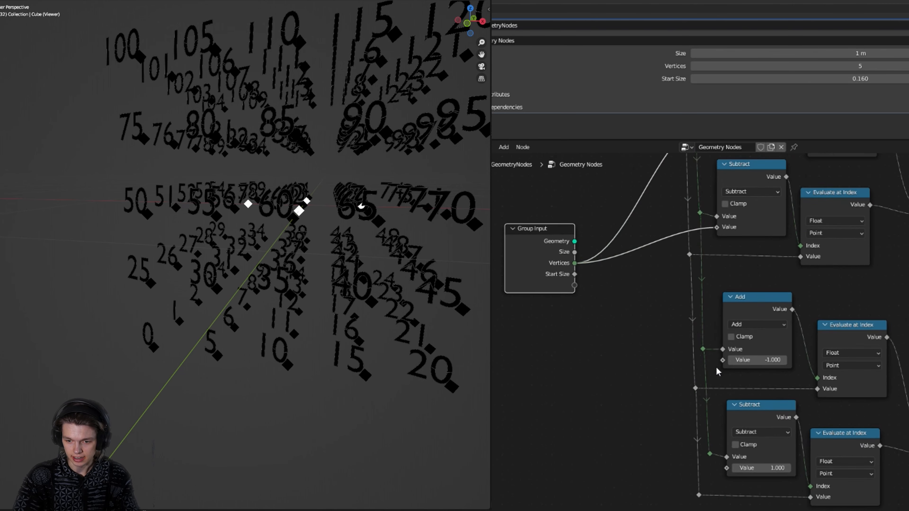
# - Add a Power node with exponent 2 from Vertices and link it to the second value of the lowest branch's Add and Subtract nodes
pyautogui.moveTo(554, 245); pyautogui.dragTo(583, 318)
pyautogui.write('po')
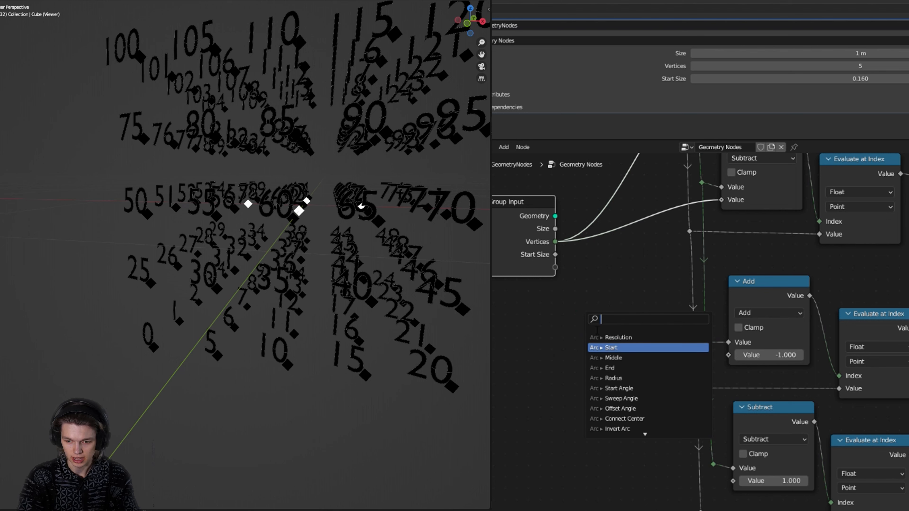
pyautogui.click(601, 337)
pyautogui.click(622, 356)
pyautogui.write('2')
pyautogui.press('Return')
pyautogui.moveTo(654, 299); pyautogui.dragTo(729, 355)
pyautogui.moveTo(660, 297); pyautogui.dragTo(732, 481)
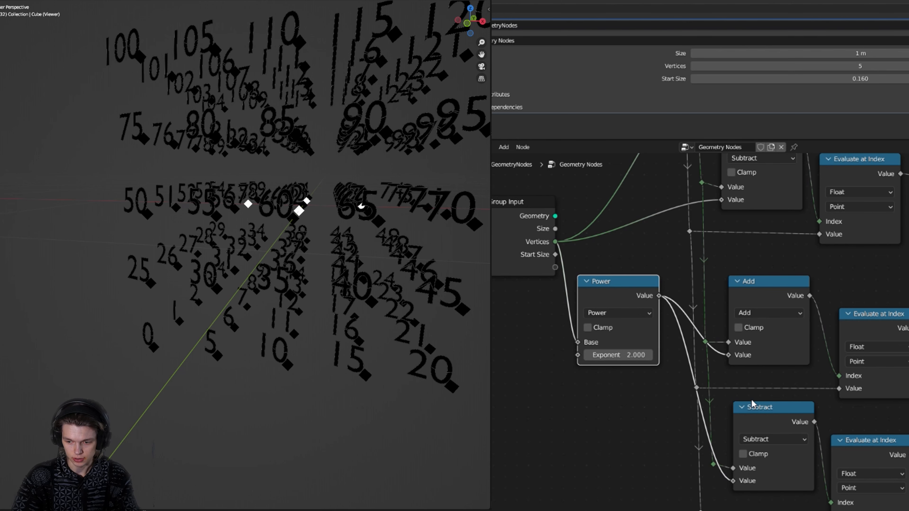
# - Duplicate the lowest summing Add node, use the copy to add that branch to the upper total, and preview the combined sum
pyautogui.moveTo(833, 335); pyautogui.dragTo(539, 345, button='middle')
pyautogui.scroll(-1, 539, 345)
pyautogui.scroll(-3, 539, 349)
pyautogui.click(682, 449)
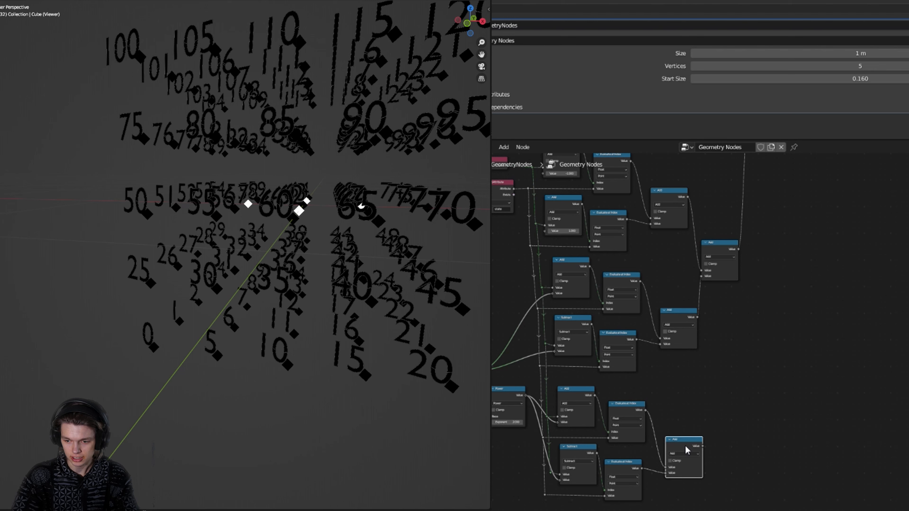
pyautogui.hotkey('shift', 'd')
pyautogui.moveTo(697, 387)
pyautogui.mouseDown()
pyautogui.moveTo(714, 362)
pyautogui.moveTo(711, 385)
pyautogui.mouseUp()
pyautogui.keyDown('ctrl'); pyautogui.keyDown('shift'); pyautogui.click(734, 362); pyautogui.keyUp('shift'); pyautogui.keyUp('ctrl')
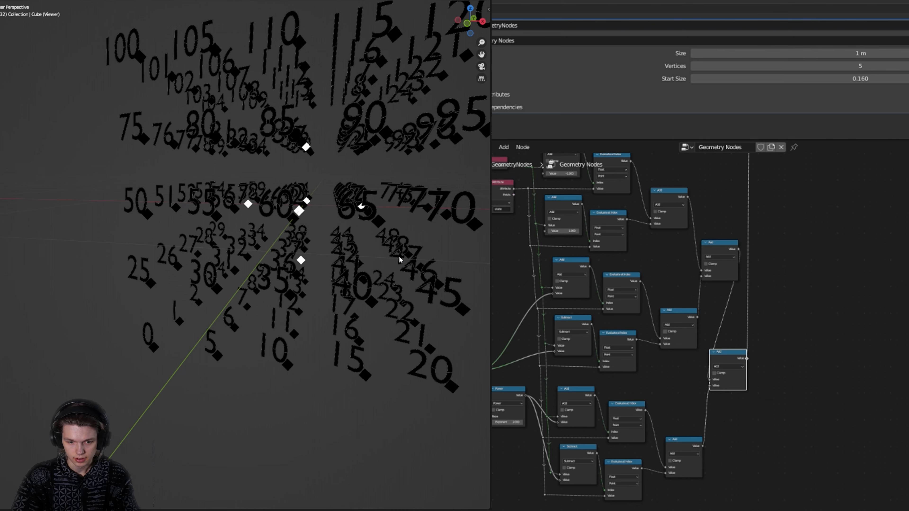
# - Reduce the modifier's Vertices to 3 and inspect the indexed point grid from another angle
pyautogui.moveTo(399, 255); pyautogui.dragTo(383, 269, button='middle')
pyautogui.click(695, 65)
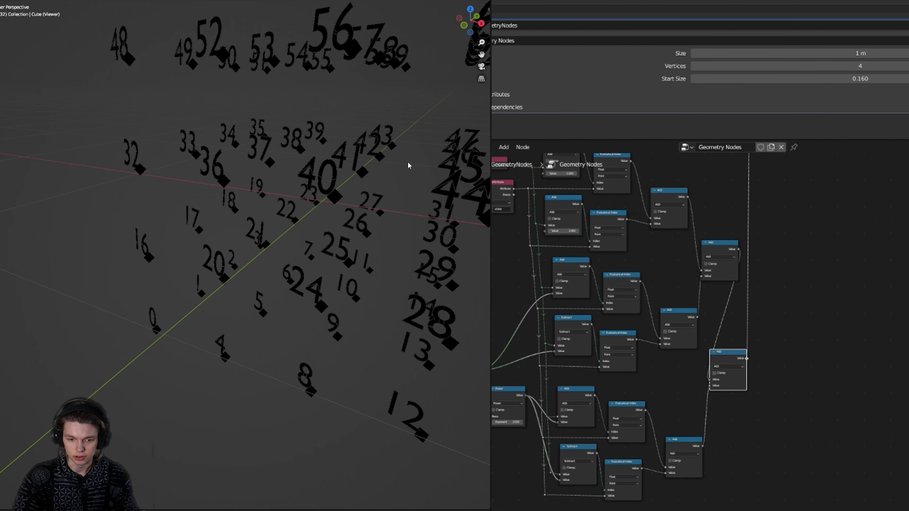
pyautogui.click(694, 67)
pyautogui.moveTo(315, 251); pyautogui.dragTo(246, 203, button='middle')
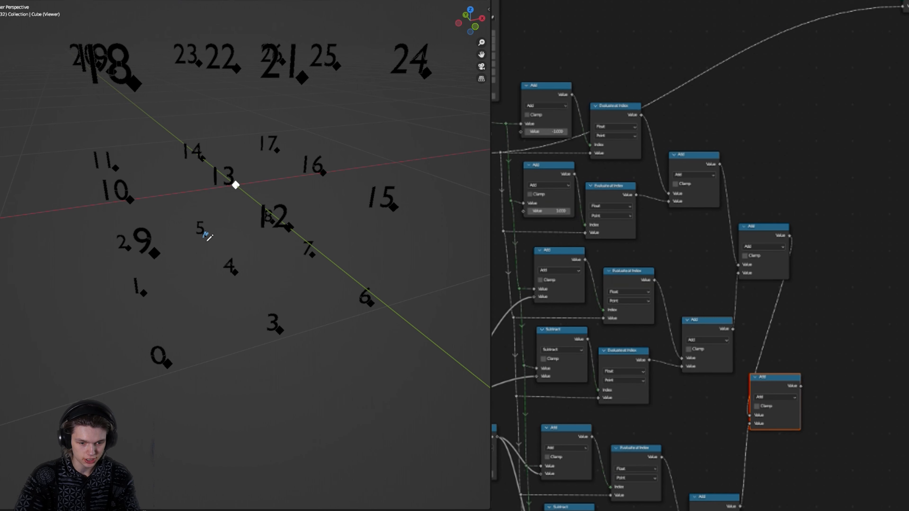
# - Annotate marks at points 1, 3, 5 and 7 and circle point 4 to illustrate its neighbours
pyautogui.moveTo(148, 300); pyautogui.dragTo(148, 300)
pyautogui.scroll(7, 718, 211)
pyautogui.moveTo(783, 317); pyautogui.dragTo(660, 101, button='middle')
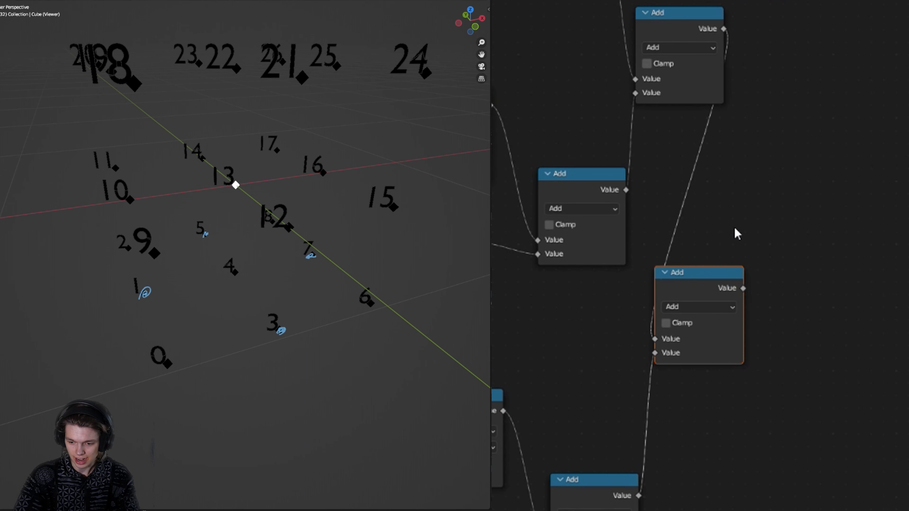
pyautogui.moveTo(231, 280); pyautogui.dragTo(242, 281)
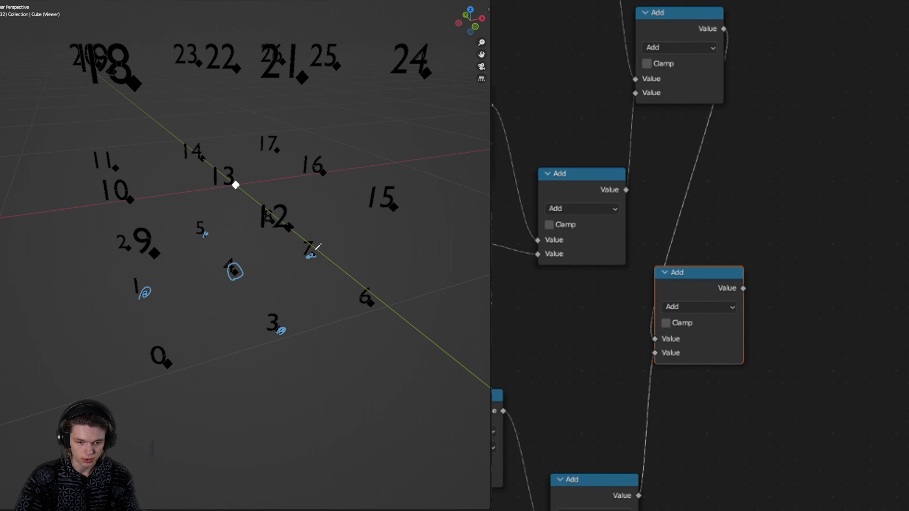
pyautogui.moveTo(258, 258); pyautogui.dragTo(257, 286)
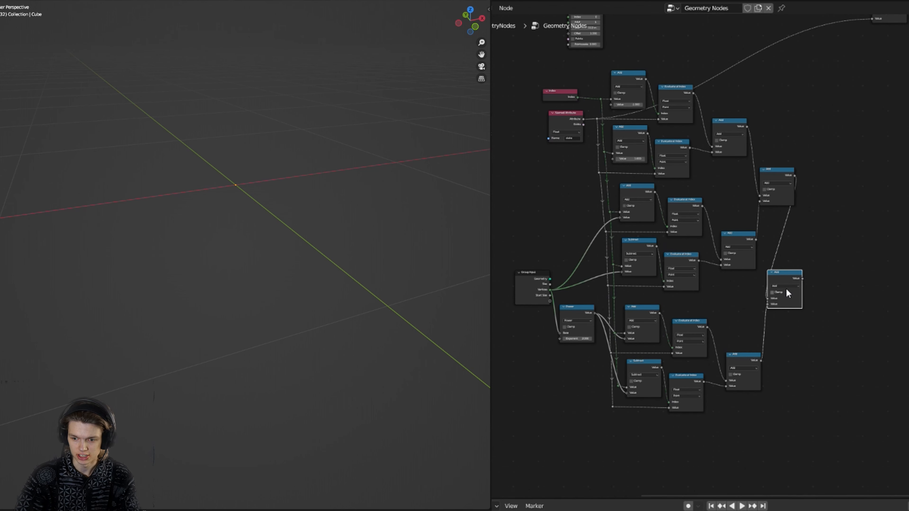
# - Append a math Add node to the output of the final neighbour-sum node
pyautogui.moveTo(802, 278); pyautogui.dragTo(870, 242)
pyautogui.write('add')
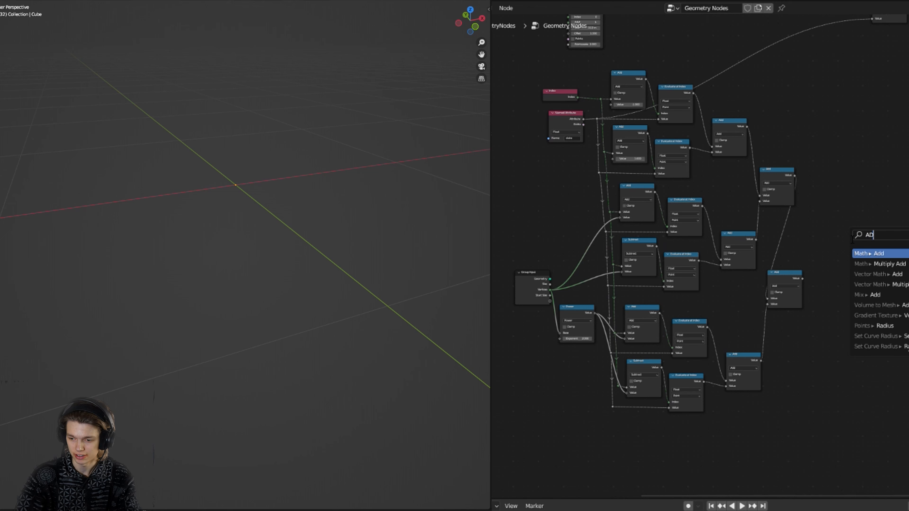
pyautogui.press('Return')
# - Group all the neighbour-sum nodes, including Power and the reroutes, into one node group and return to the parent tree
pyautogui.moveTo(574, 436); pyautogui.dragTo(784, 161)
pyautogui.keyDown('shift'); pyautogui.moveTo(588, 72); pyautogui.dragTo(762, 169); pyautogui.keyUp('shift')
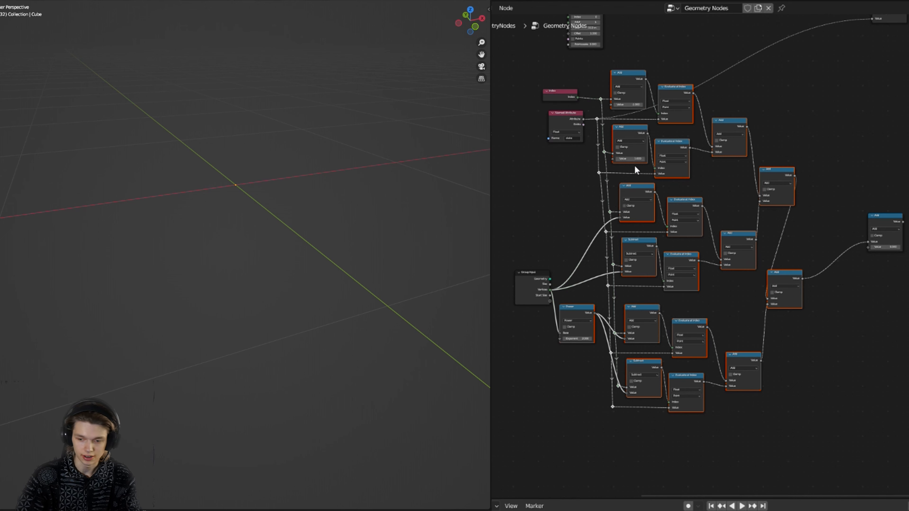
pyautogui.hotkey('ctrl', 'g')
pyautogui.press('Tab')
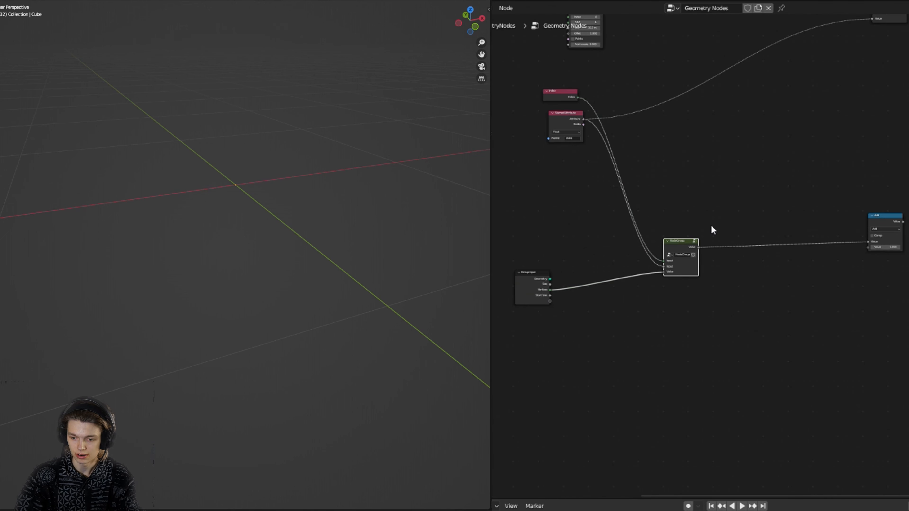
# - Rename the node group's Value output as Amount of Neighbors
pyautogui.scroll(3, 712, 229)
pyautogui.press('Tab')
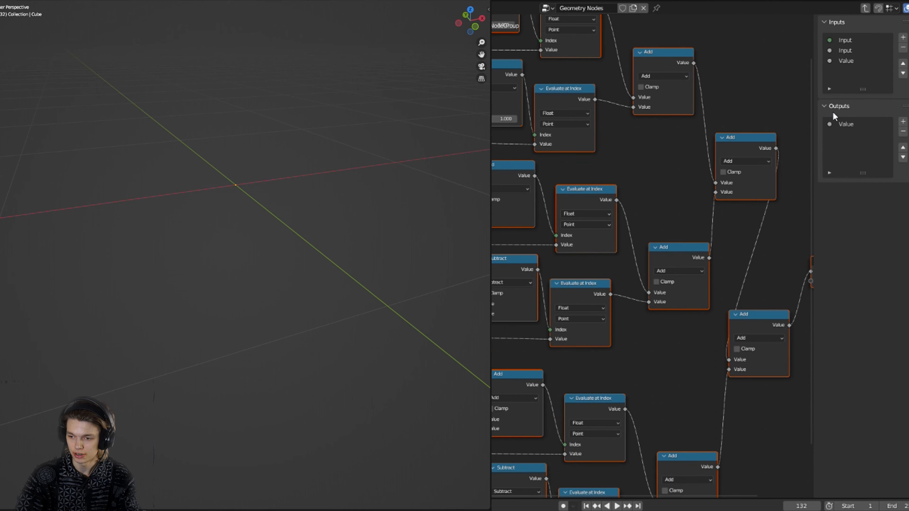
pyautogui.click(842, 122)
pyautogui.doubleClick(844, 124)
pyautogui.write('aMDUNT')
pyautogui.press('BackSpace')
pyautogui.press('BackSpace')
pyautogui.press('BackSpace')
pyautogui.press('BackSpace')
pyautogui.press('BackSpace')
pyautogui.press('BackSpace')
pyautogui.press('BackSpace')
pyautogui.press('BackSpace')
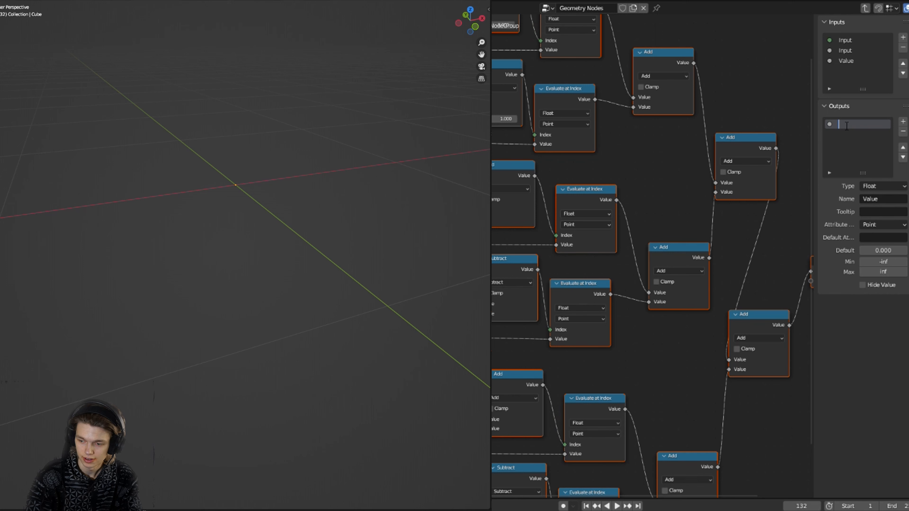
pyautogui.write('Amount of')
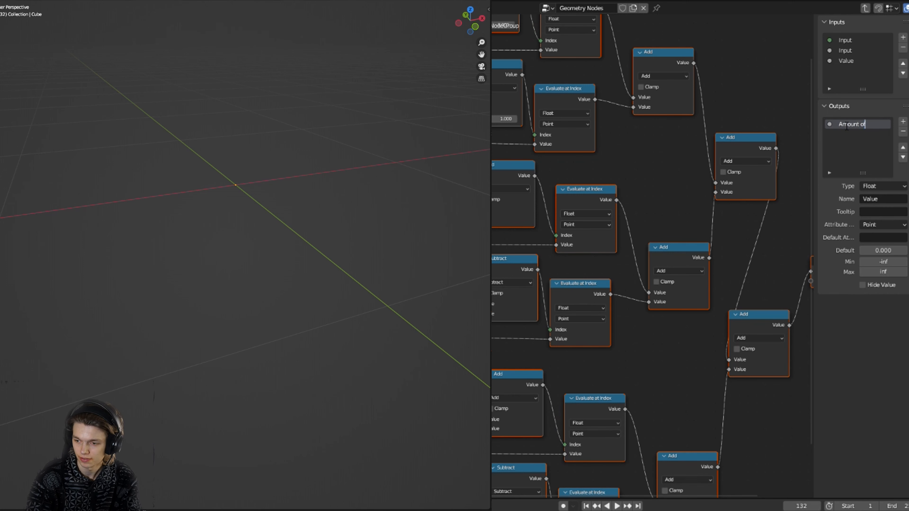
pyautogui.write(' Neigh')
pyautogui.press('Return')
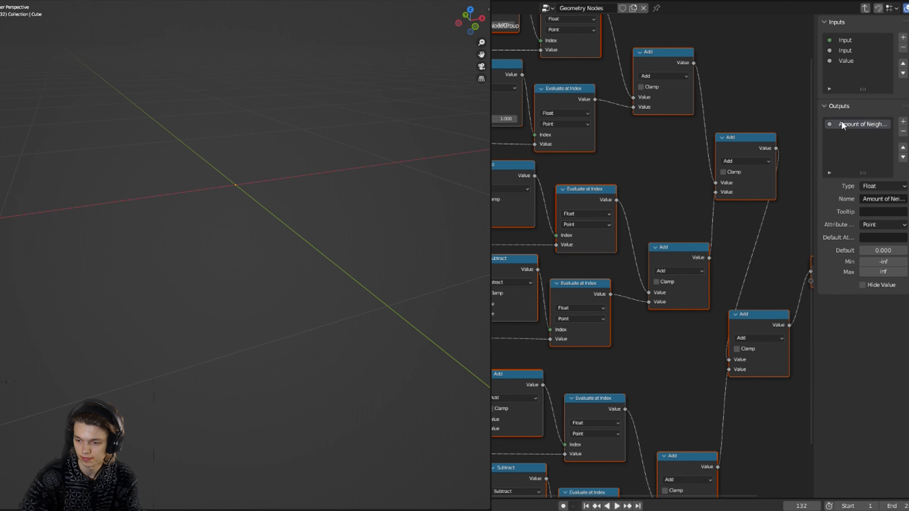
# - Set the Amount of Neighbors output's type to Integer and leave the group
pyautogui.click(873, 185)
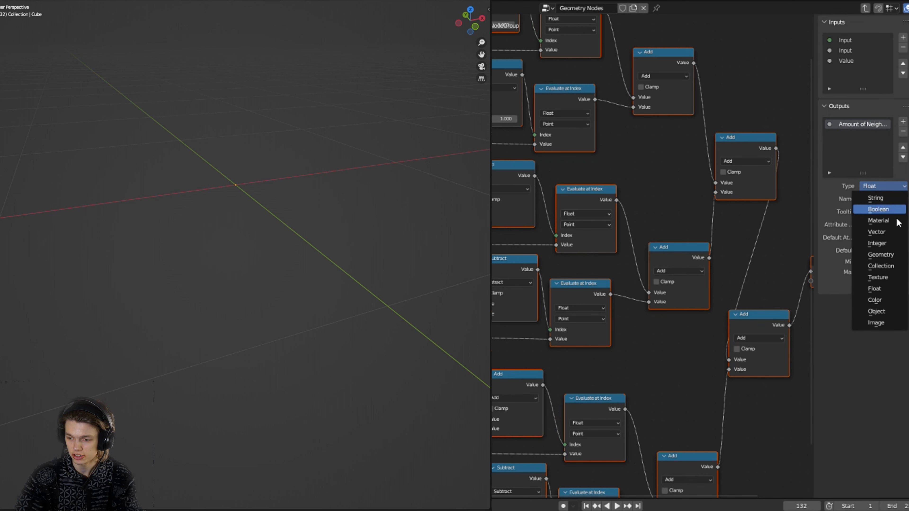
pyautogui.click(895, 244)
pyautogui.press('Tab')
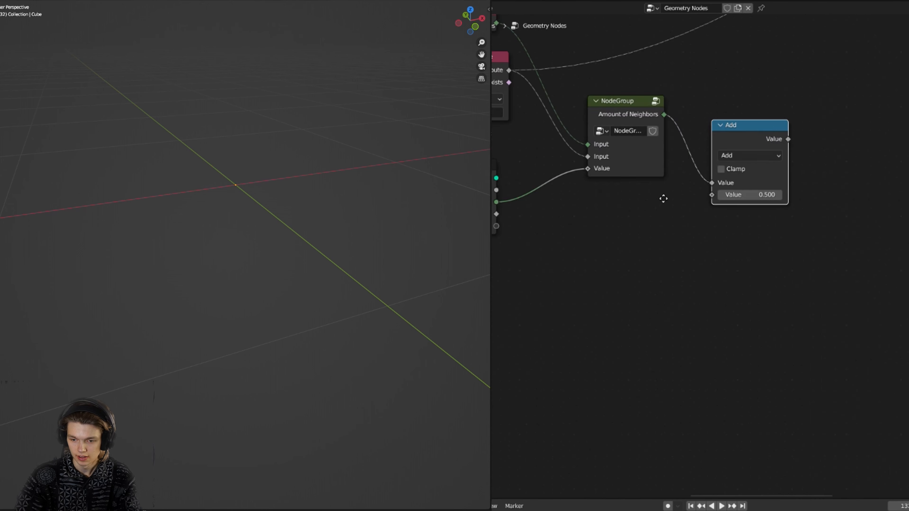
# - Arrange the state Named Attribute node between the Index and Group Input nodes, beside the node group
pyautogui.moveTo(663, 199); pyautogui.dragTo(726, 253, button='middle')
pyautogui.scroll(6, 727, 254)
pyautogui.moveTo(615, 189); pyautogui.dragTo(670, 252, button='middle')
pyautogui.scroll(-5, 670, 252)
pyautogui.moveTo(555, 151); pyautogui.dragTo(546, 166)
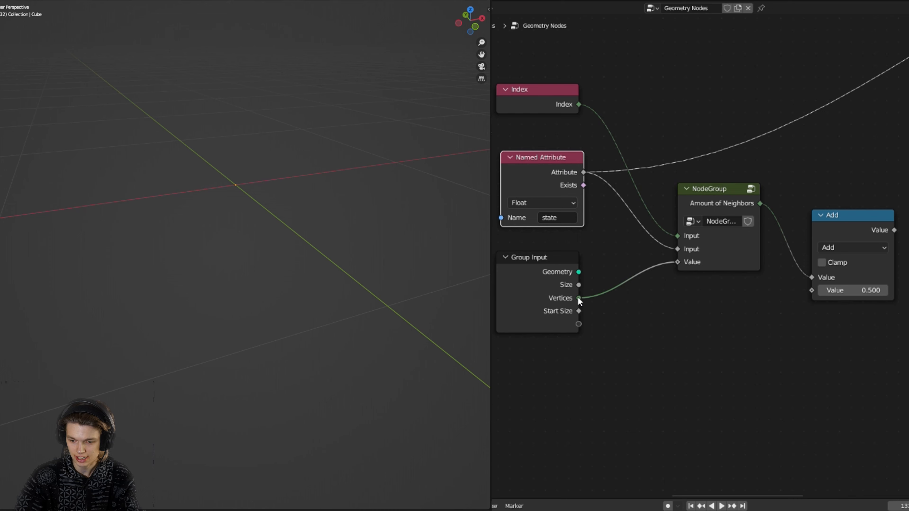
# - Rename the node group's first input as Index
pyautogui.click(713, 201)
pyautogui.press('Tab')
pyautogui.press('n')
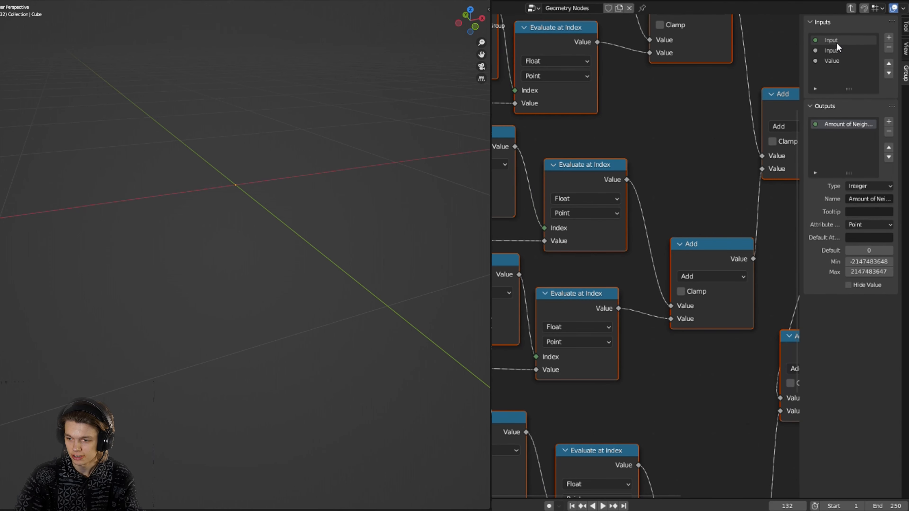
pyautogui.doubleClick(836, 43)
pyautogui.doubleClick(859, 112)
pyautogui.write('Index')
pyautogui.press('BackSpace')
pyautogui.press('BackSpace')
pyautogui.write('ex')
pyautogui.press('Return')
# - Open the name of the node group's second input for editing
pyautogui.click(868, 50)
pyautogui.doubleClick(859, 115)
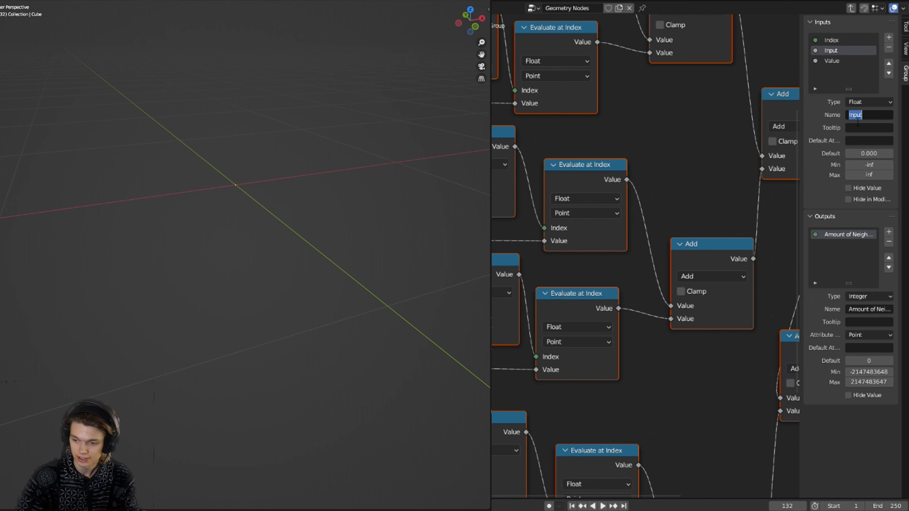
# - Rename the node group's second input as State and its third input as Vertices
pyautogui.write('State')
pyautogui.press('Return')
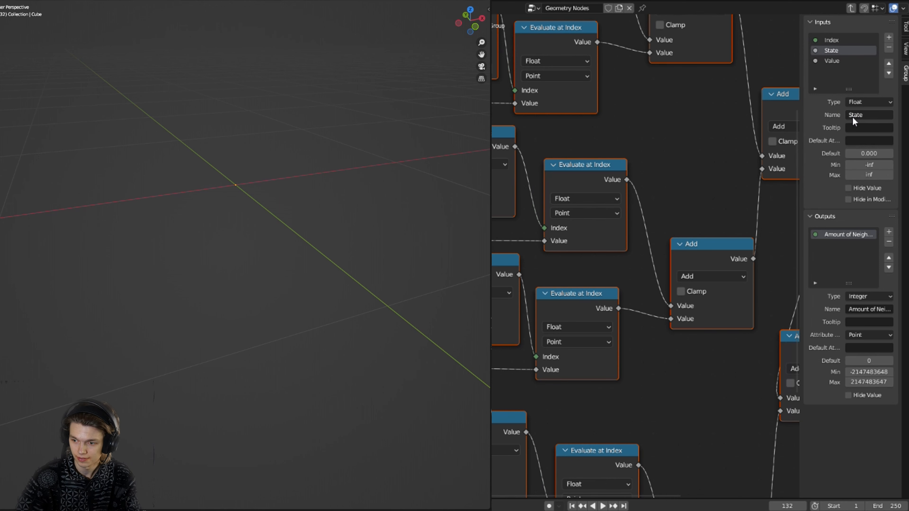
pyautogui.click(837, 61)
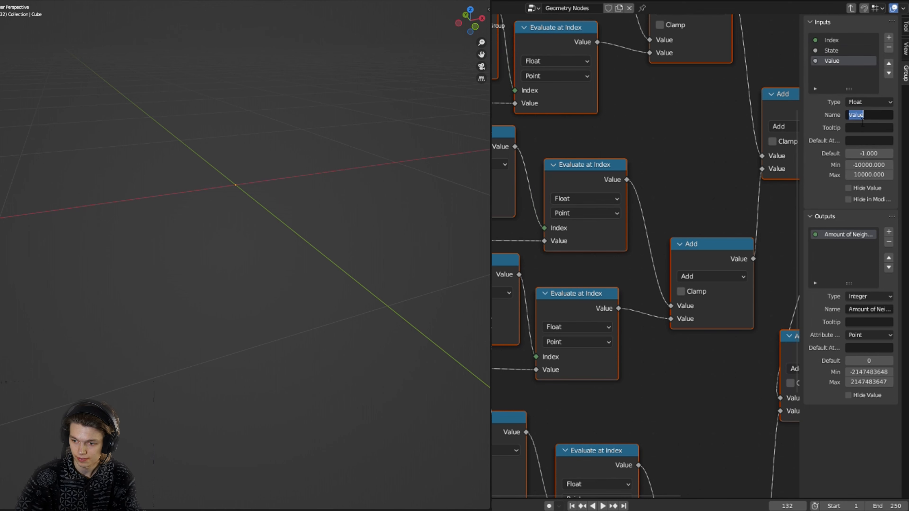
pyautogui.write('Vertices')
pyautogui.press('Return')
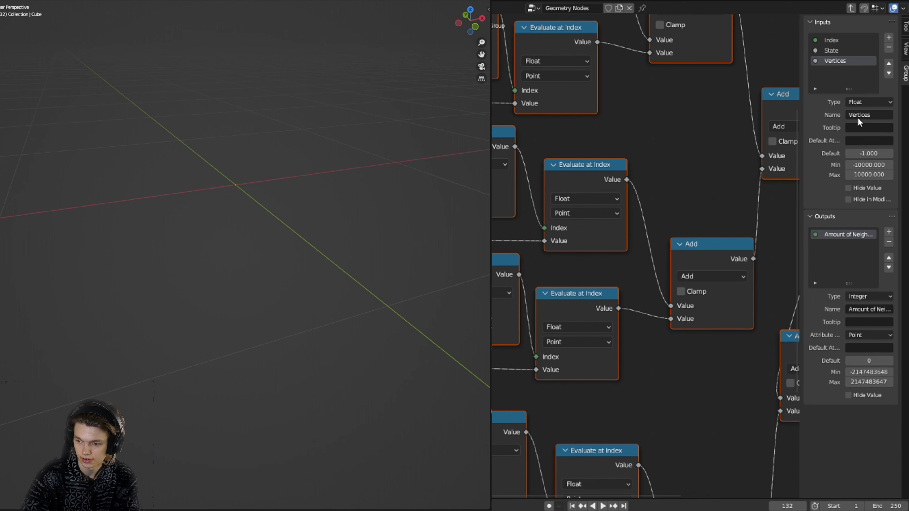
# - Set the Vertices input's type to Integer and the State input's type to Boolean, and exit the node group
pyautogui.click(853, 101)
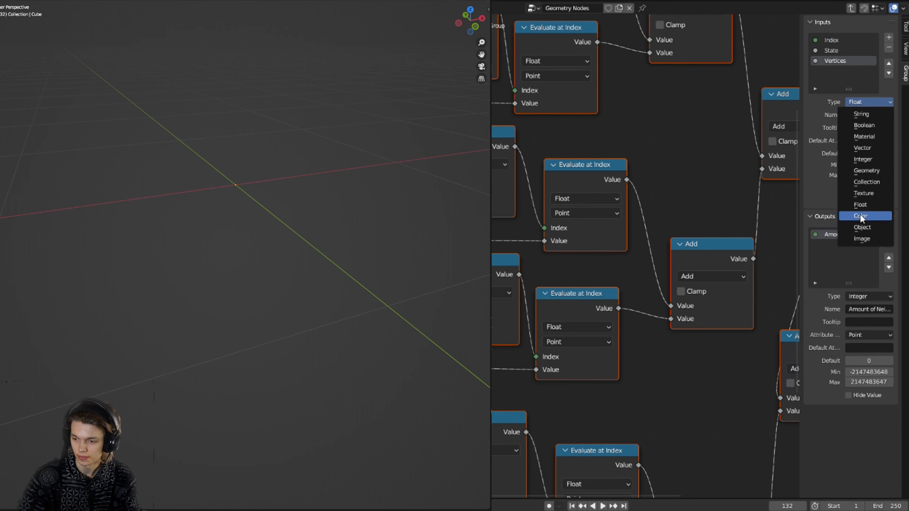
pyautogui.click(866, 160)
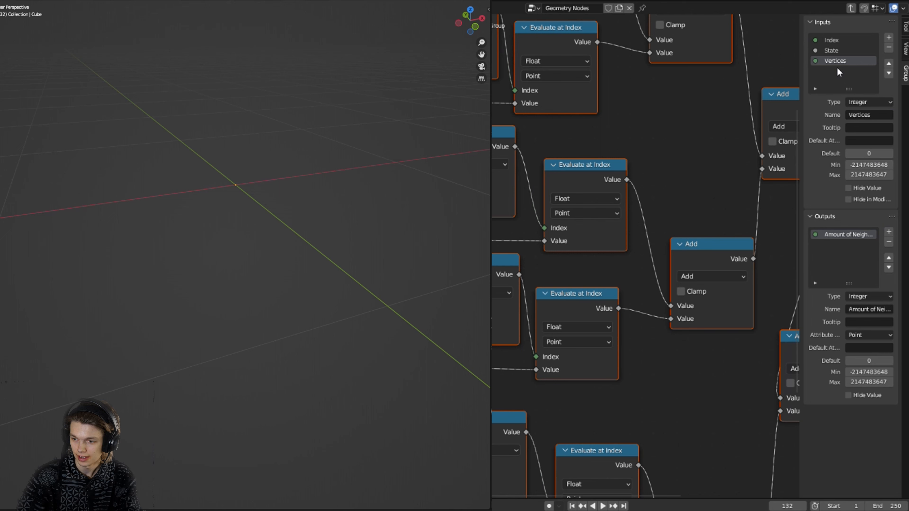
pyautogui.click(831, 50)
pyautogui.click(859, 103)
pyautogui.click(863, 125)
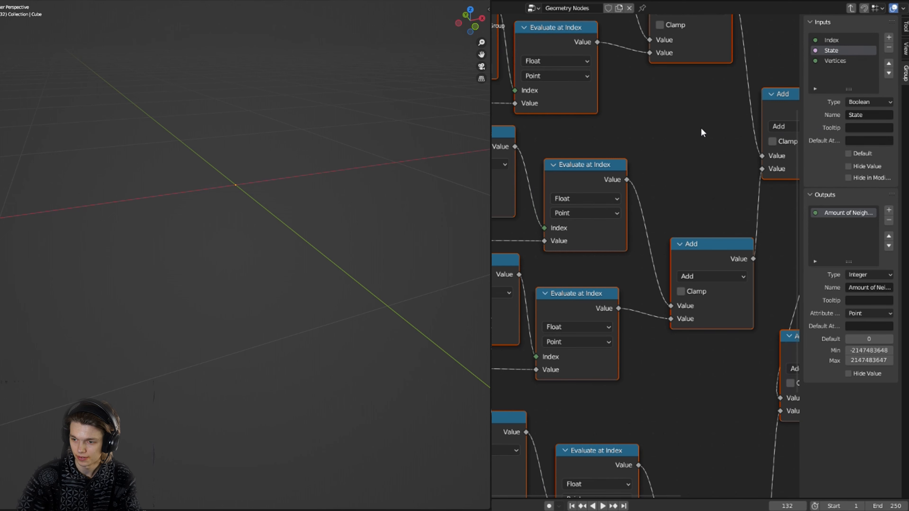
pyautogui.press('Tab')
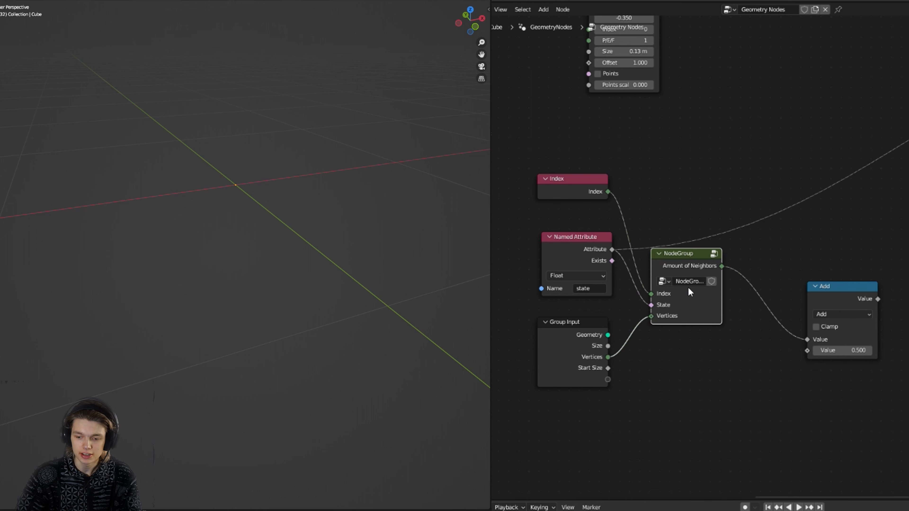
pyautogui.moveTo(711, 260); pyautogui.dragTo(722, 257, button='middle')
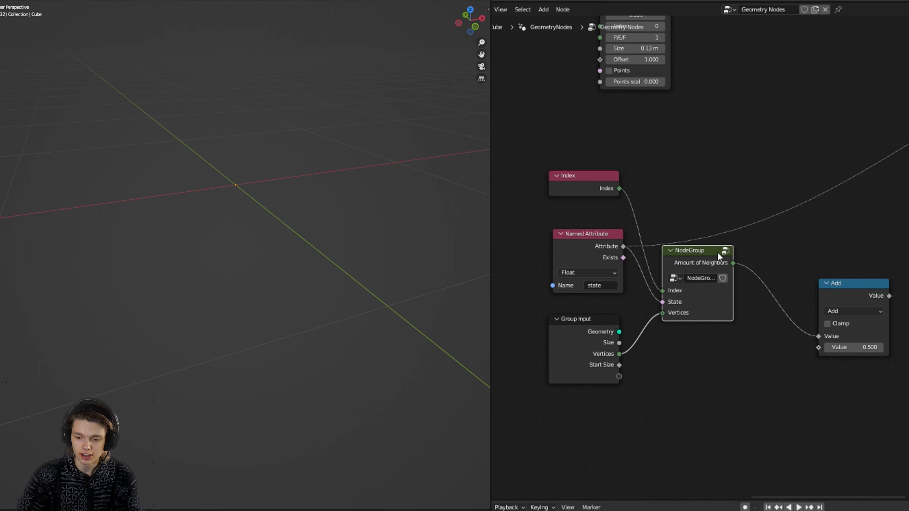
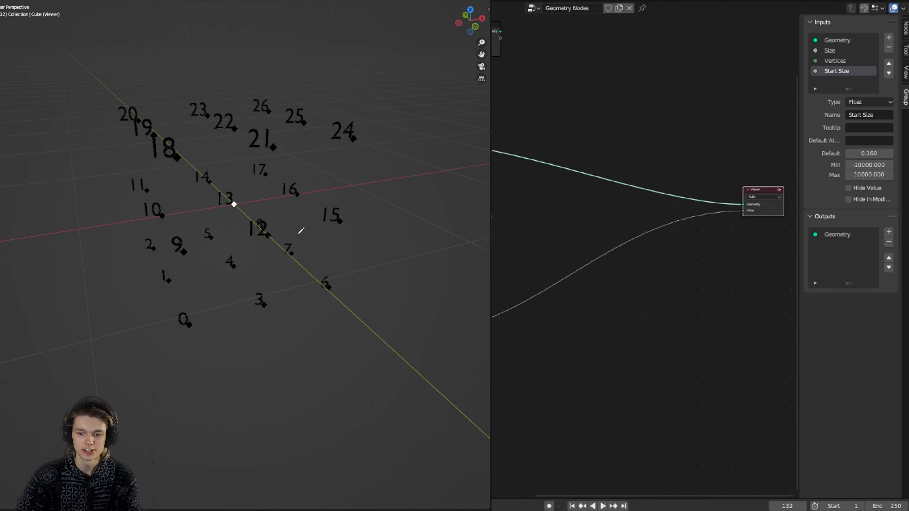
# - Duplicate the state Store Named Attribute node and insert the copy just before the Simulation Input
pyautogui.moveTo(508, 175); pyautogui.dragTo(558, 227, button='middle')
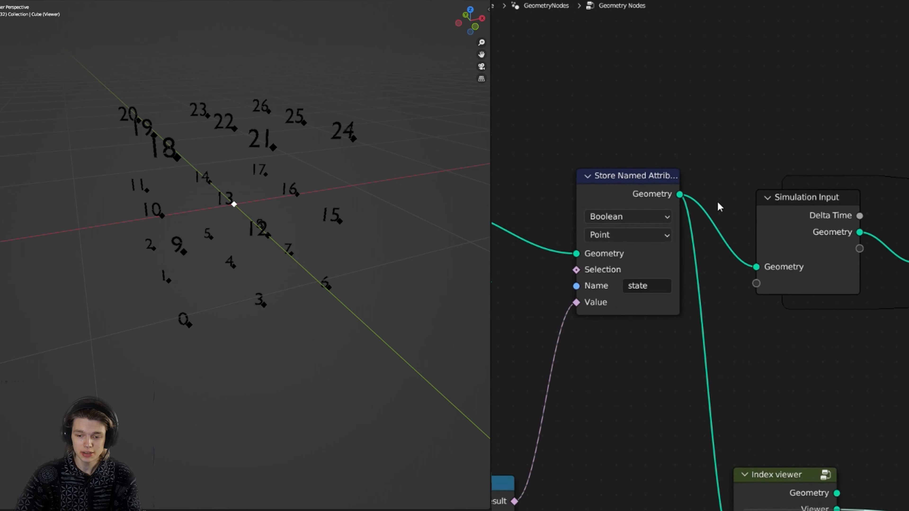
pyautogui.scroll(4, 718, 202)
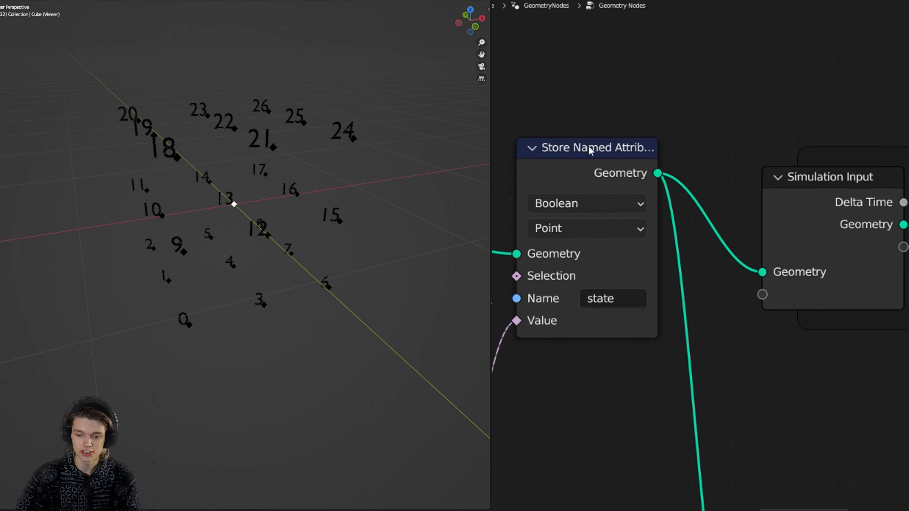
pyautogui.scroll(-3, 589, 147)
pyautogui.click(623, 175)
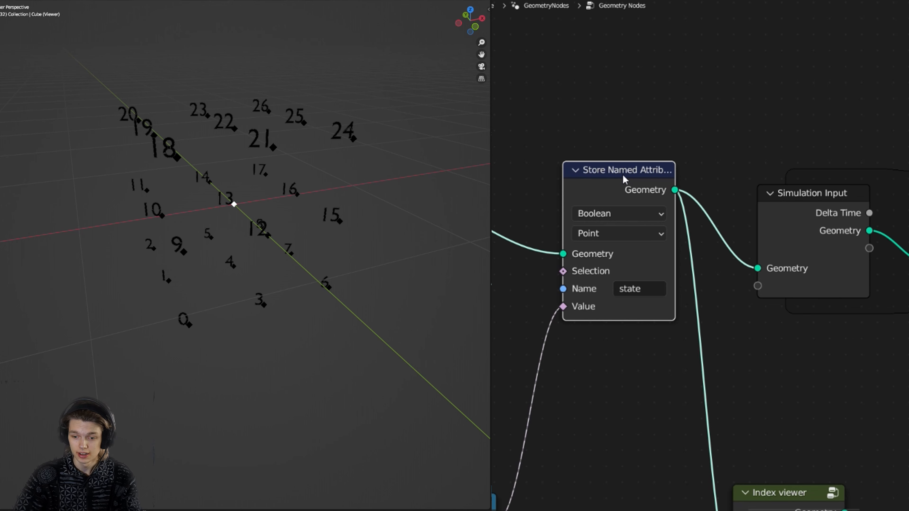
pyautogui.hotkey('shift', 'd')
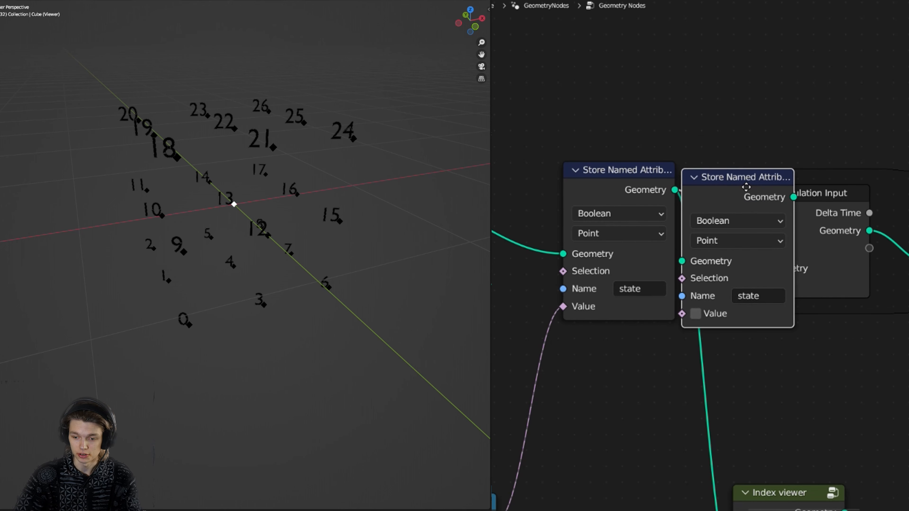
pyautogui.click(800, 180)
pyautogui.moveTo(802, 147); pyautogui.dragTo(691, 136, button='middle')
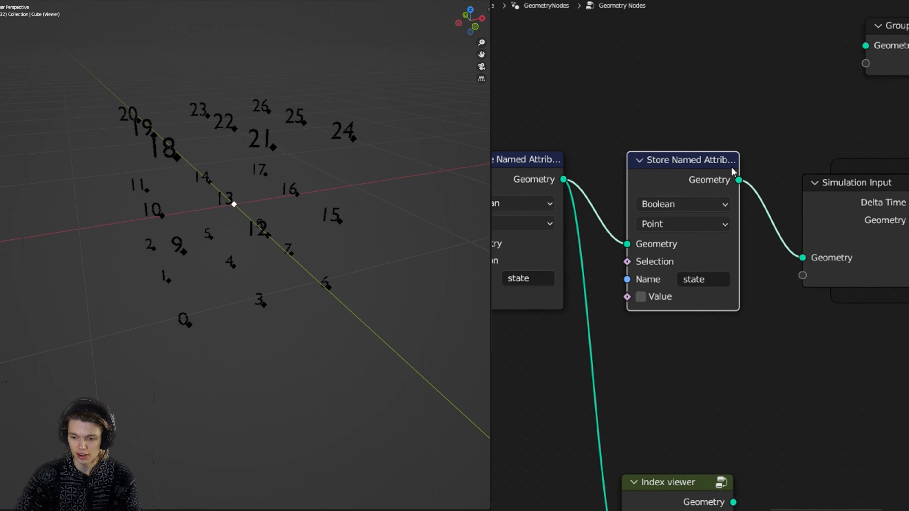
pyautogui.scroll(-1, 732, 171)
pyautogui.scroll(2, 745, 185)
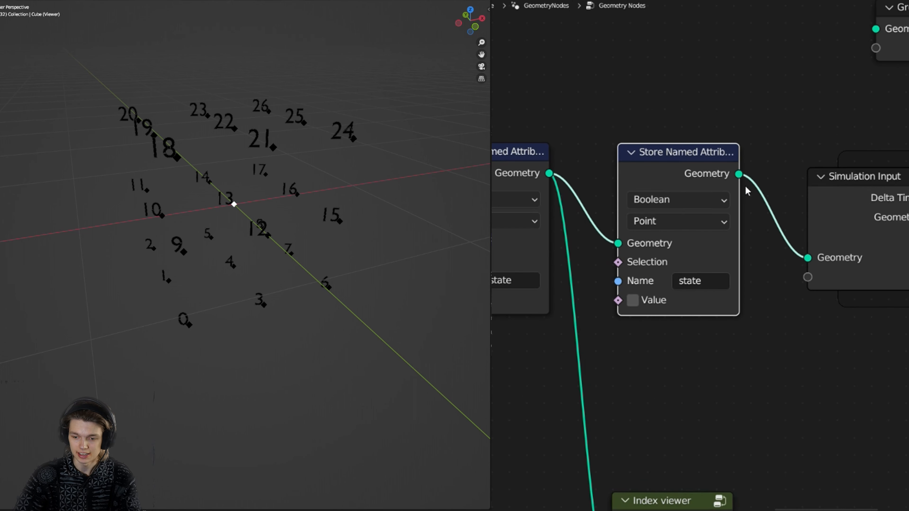
# - Name the duplicated Store Named Attribute's attribute neighbors and set its data type to Integer
pyautogui.click(744, 289)
pyautogui.write('n')
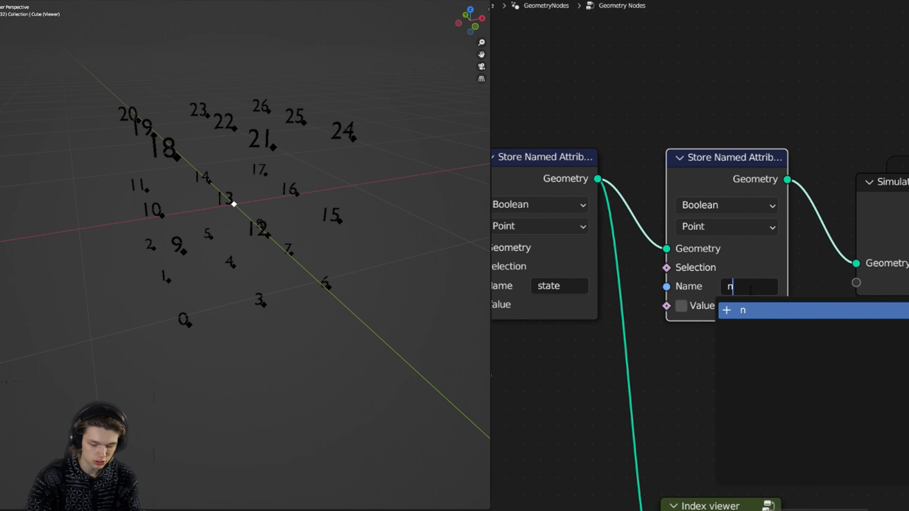
pyautogui.write('eighbors')
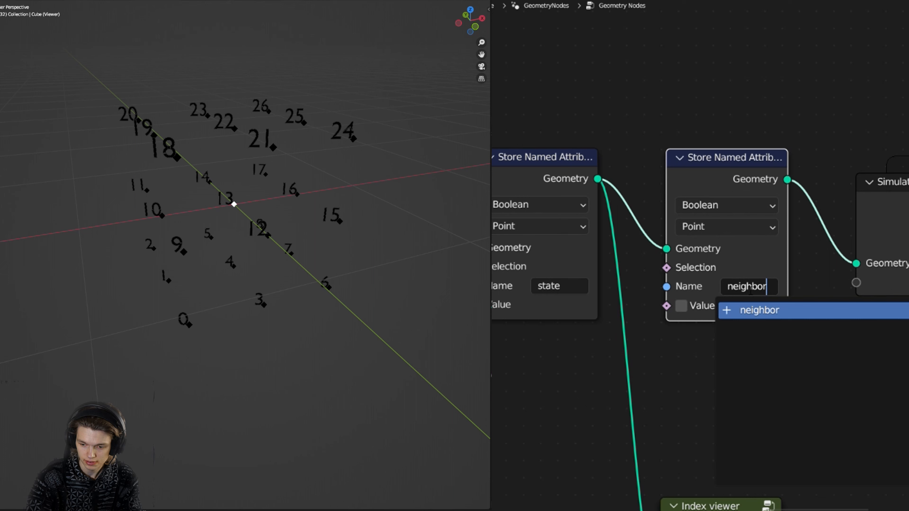
pyautogui.press('Return')
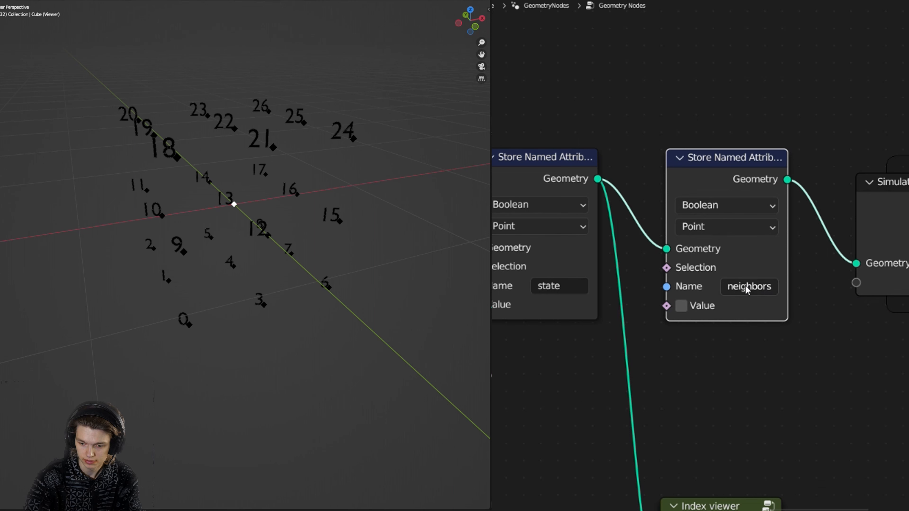
pyautogui.click(723, 205)
pyautogui.click(714, 247)
pyautogui.click(750, 286)
pyautogui.press('Return')
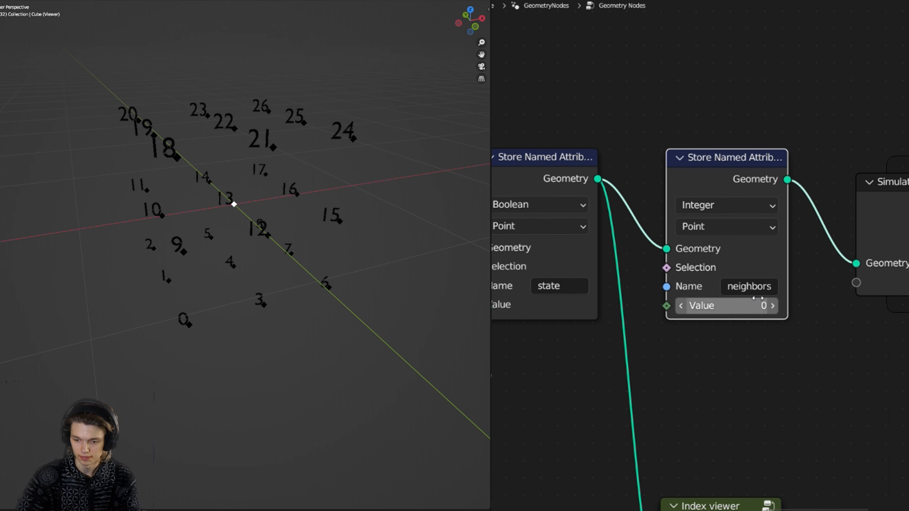
# - Duplicate the neighbors Store Named Attribute node and insert the copy between Simulation Input and Simulation Output
pyautogui.scroll(-3, 818, 331)
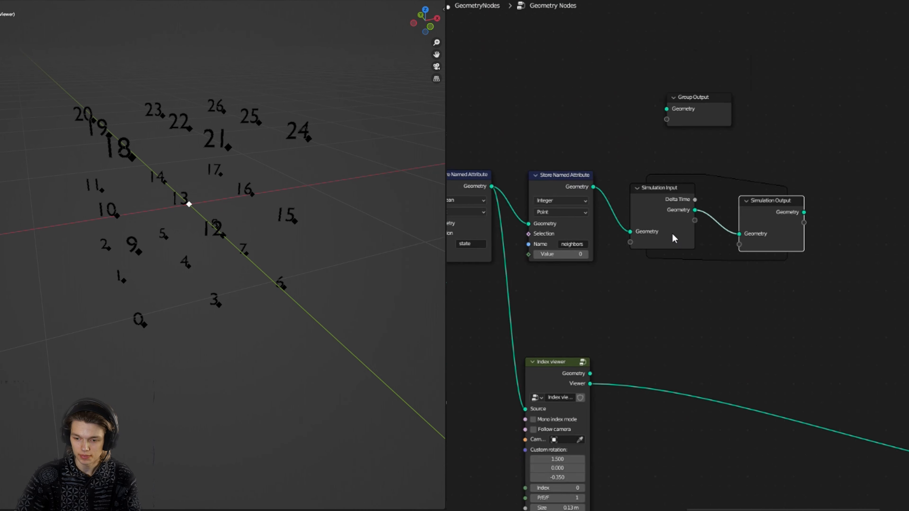
pyautogui.scroll(2, 674, 237)
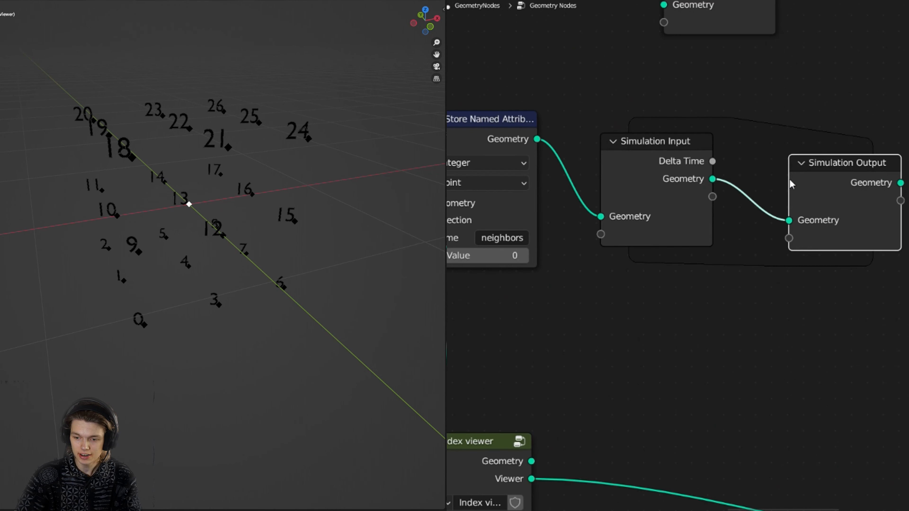
pyautogui.moveTo(735, 176); pyautogui.dragTo(728, 250, button='middle')
pyautogui.scroll(-1, 680, 256)
pyautogui.click(538, 221)
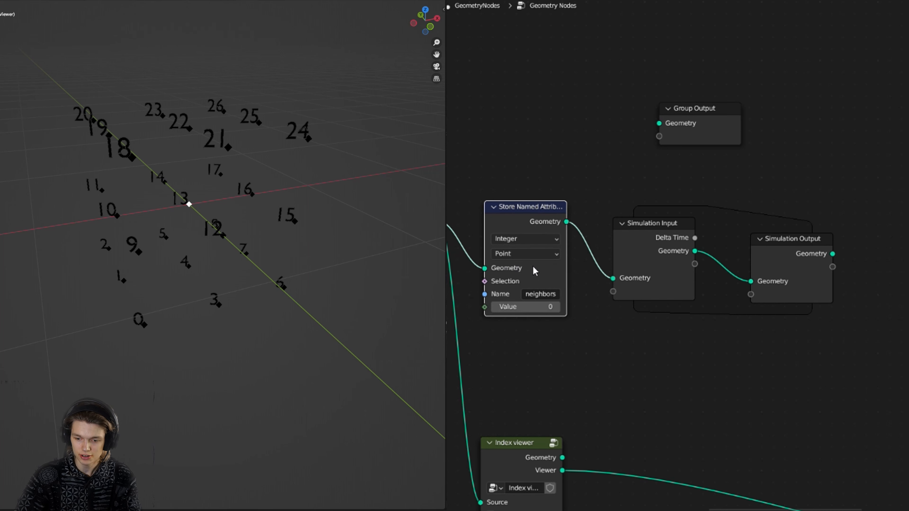
pyautogui.scroll(2, 500, 318)
pyautogui.moveTo(500, 318); pyautogui.dragTo(526, 293, button='middle')
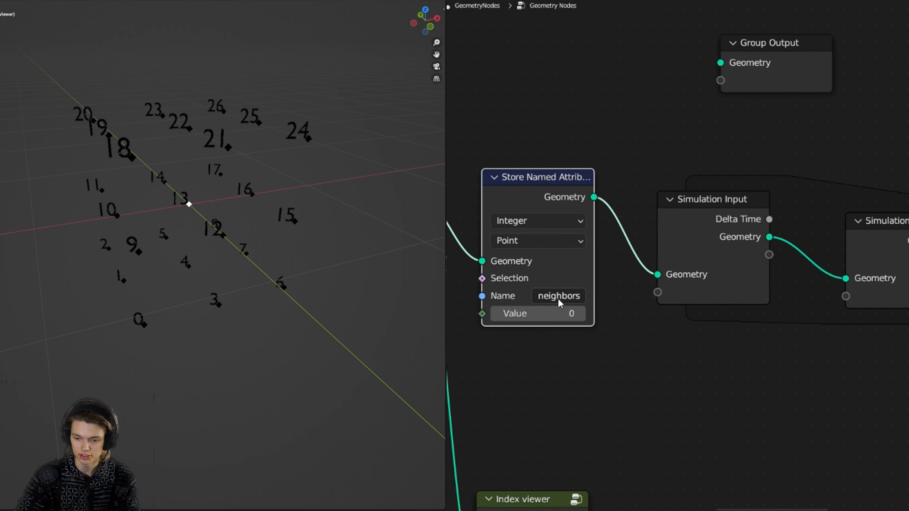
pyautogui.hotkey('shift', 'd')
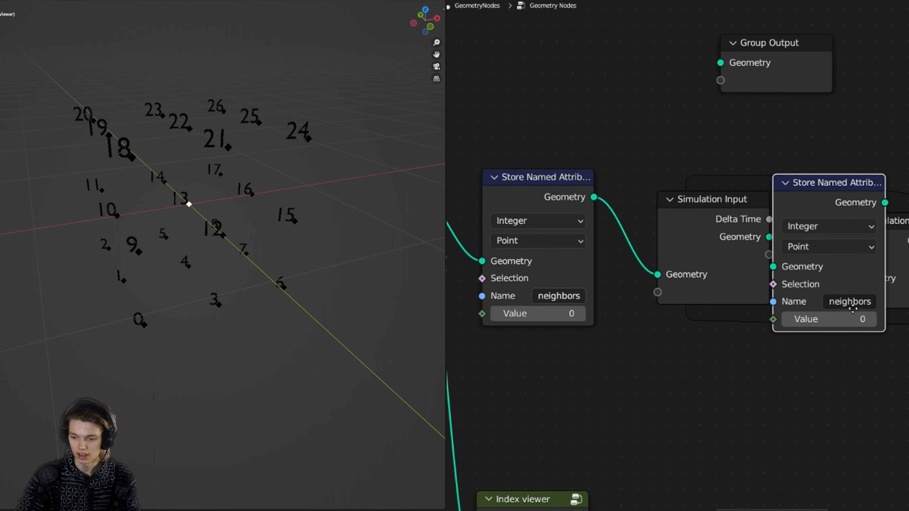
pyautogui.click(853, 308)
# - Rearrange the nodes below the simulation zone and connect Amount of Neighbors to the Value of the neighbors attribute inside the zone
pyautogui.scroll(-5, 746, 455)
pyautogui.moveTo(745, 455); pyautogui.dragTo(733, 65, button='middle')
pyautogui.moveTo(505, 310); pyautogui.dragTo(686, 483)
pyautogui.moveTo(659, 304); pyautogui.dragTo(667, 381, button='middle')
pyautogui.press('g')
pyautogui.click(596, 82)
pyautogui.moveTo(611, 153); pyautogui.dragTo(837, 88)
pyautogui.moveTo(730, 102); pyautogui.dragTo(620, 309, button='middle')
pyautogui.moveTo(554, 423); pyautogui.dragTo(674, 234)
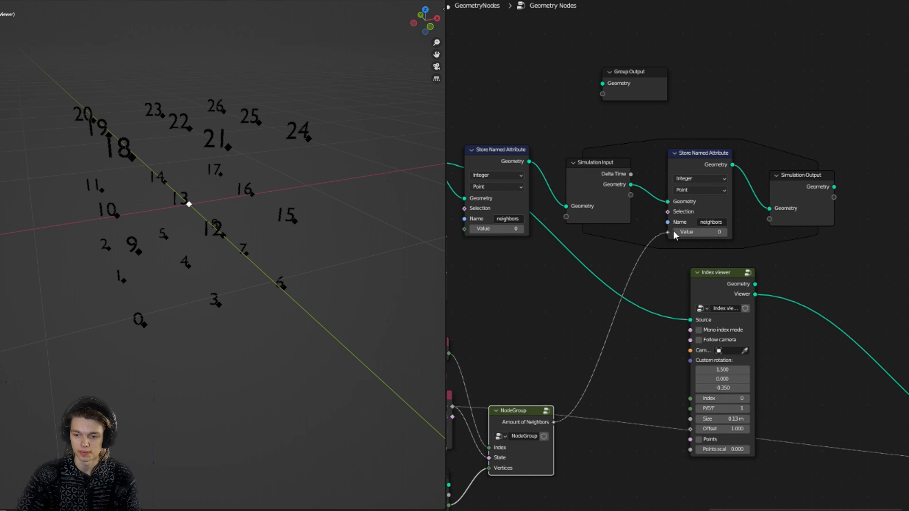
# - Delete the Index viewer node, and preview the Simulation Output's geometry in the Viewer by briefly playing the animation
pyautogui.scroll(-2, 675, 235)
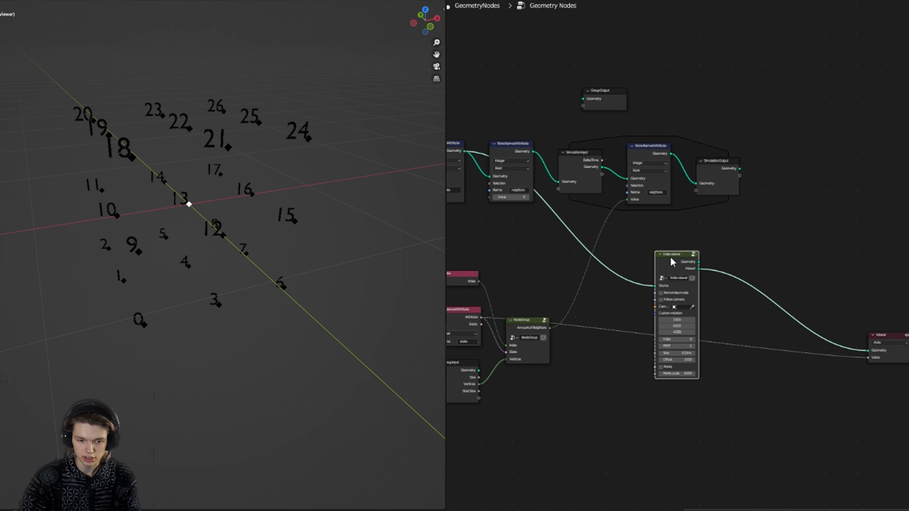
pyautogui.press('x')
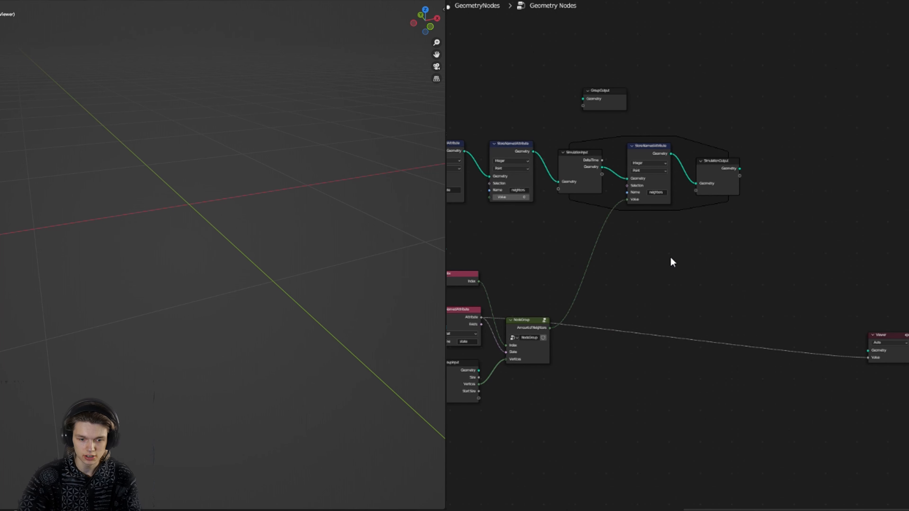
pyautogui.keyDown('ctrl'); pyautogui.keyDown('shift'); pyautogui.click(740, 169); pyautogui.keyUp('shift'); pyautogui.keyUp('ctrl')
pyautogui.press('space')
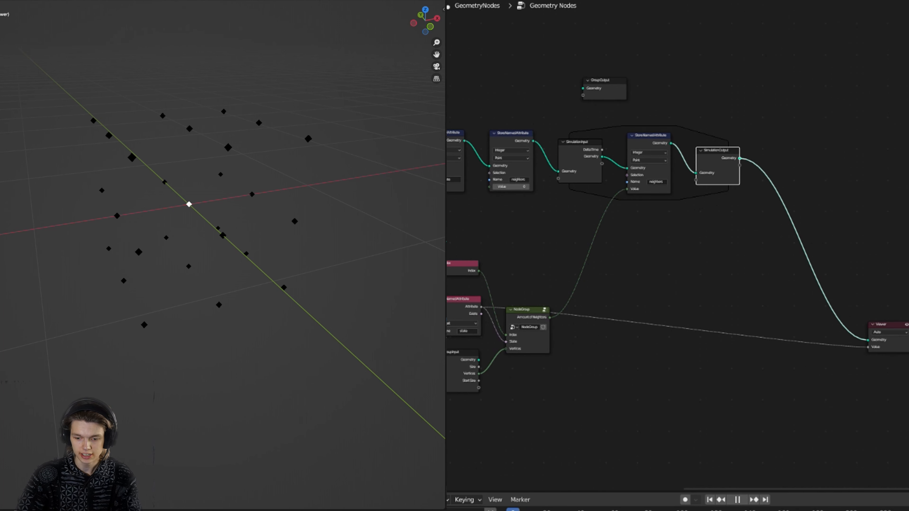
pyautogui.press('space')
# - Move the Viewer node up, closer to the level of the Simulation Output
pyautogui.scroll(6, 645, 404)
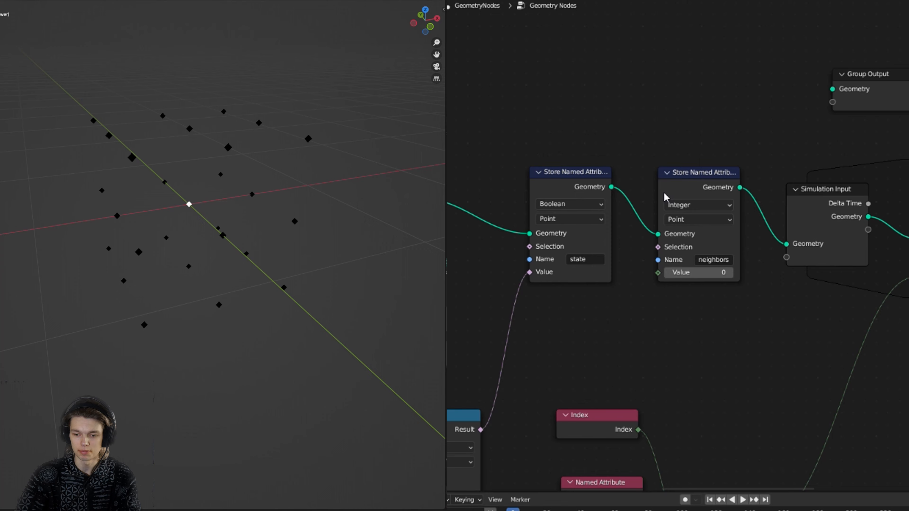
pyautogui.scroll(-3, 664, 197)
pyautogui.moveTo(768, 221); pyautogui.dragTo(531, 217, button='middle')
pyautogui.scroll(4, 669, 232)
pyautogui.scroll(-6, 671, 244)
pyautogui.moveTo(814, 322); pyautogui.dragTo(869, 411)
pyautogui.press('g')
pyautogui.click(854, 284)
pyautogui.scroll(3, 670, 186)
# - Insert an Instance on Points node between the Simulation Output and the Viewer
pyautogui.hotkey('shift', 'a')
pyautogui.write('inst')
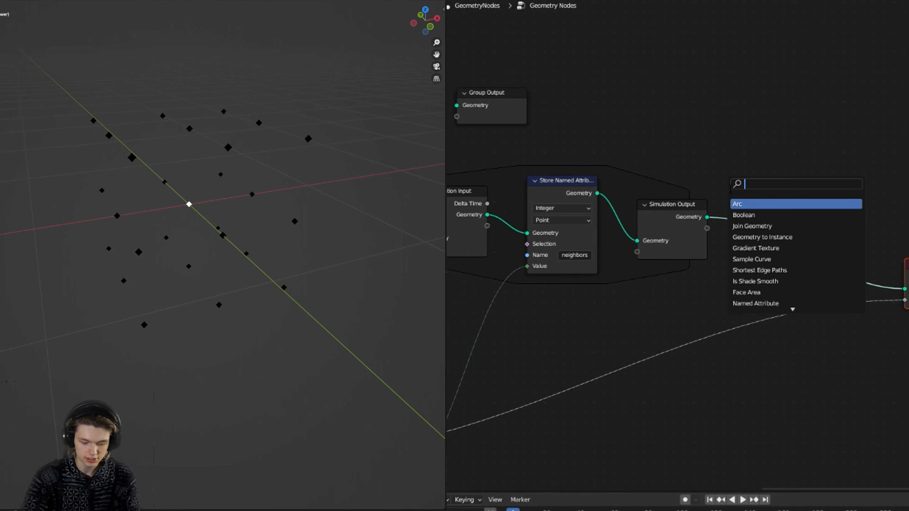
pyautogui.press('Down')
pyautogui.press('Down')
pyautogui.press('Down')
pyautogui.press('Down')
pyautogui.press('Down')
pyautogui.press('Return')
pyautogui.click(819, 239)
# - Add a Cube node below Instance on Points and connect its Mesh output to the Instance input
pyautogui.moveTo(819, 239); pyautogui.dragTo(679, 192, button='middle')
pyautogui.hotkey('shift', 'a')
pyautogui.write('cu')
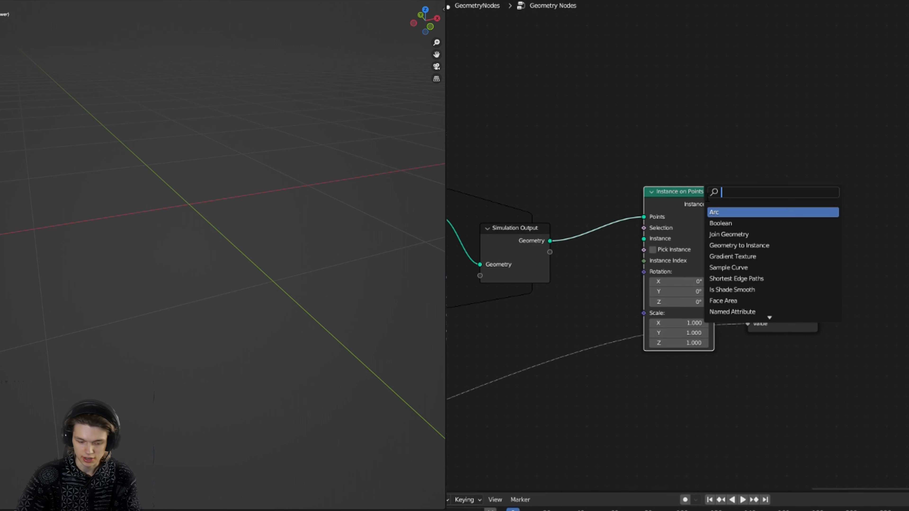
pyautogui.write('be')
pyautogui.press('Return')
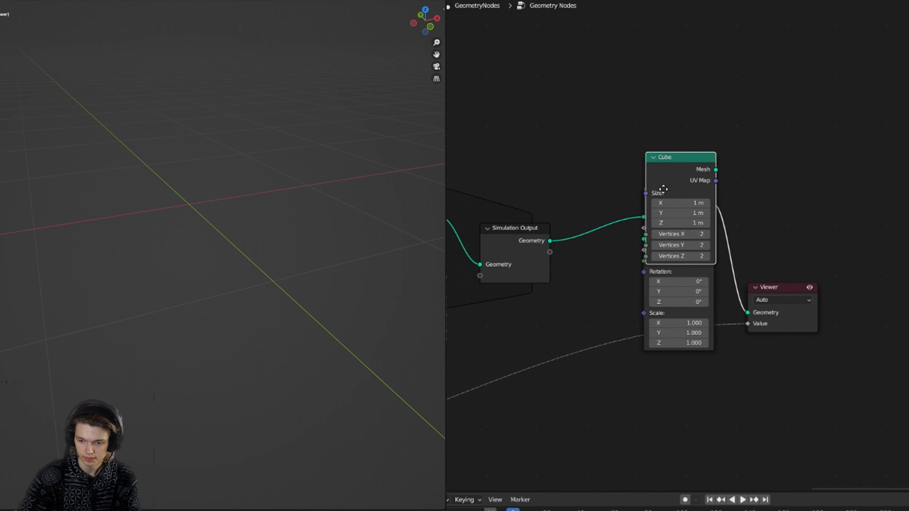
pyautogui.moveTo(609, 75); pyautogui.dragTo(644, 239)
pyautogui.moveTo(574, 93); pyautogui.dragTo(582, 390)
# - Duplicate the state Named Attribute node beside Instance on Points and connect its Attribute output to Selection
pyautogui.moveTo(521, 349); pyautogui.dragTo(720, 246, button='middle')
pyautogui.scroll(-2, 720, 247)
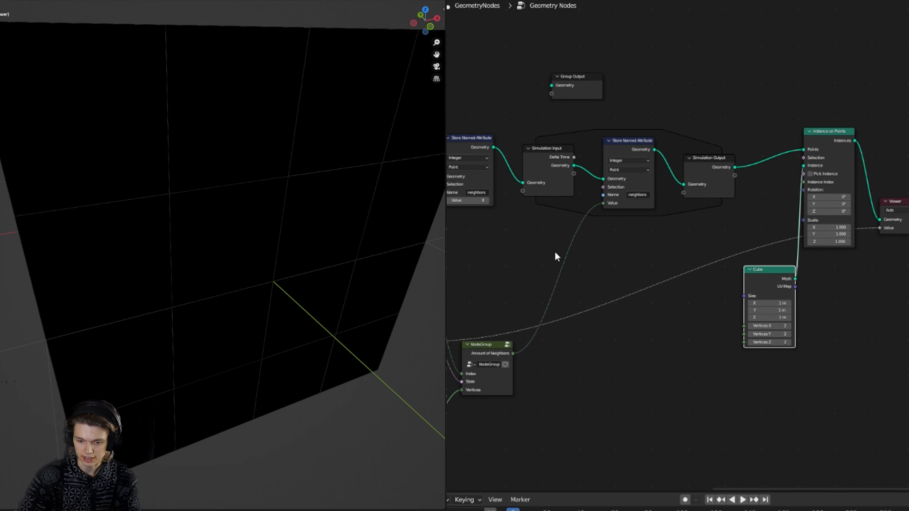
pyautogui.click(459, 340)
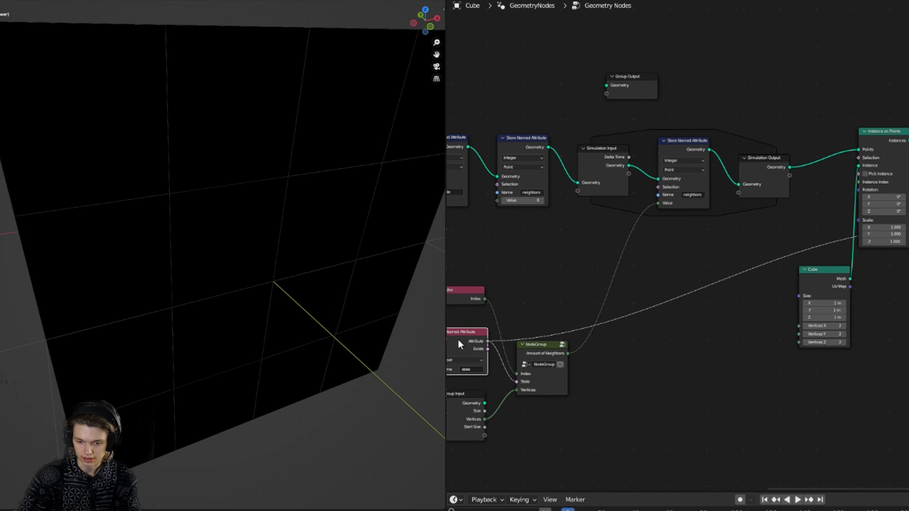
pyautogui.moveTo(457, 339); pyautogui.dragTo(809, 204)
pyautogui.moveTo(808, 204); pyautogui.dragTo(722, 258, button='middle')
pyautogui.scroll(5, 722, 258)
pyautogui.moveTo(745, 291); pyautogui.dragTo(811, 134)
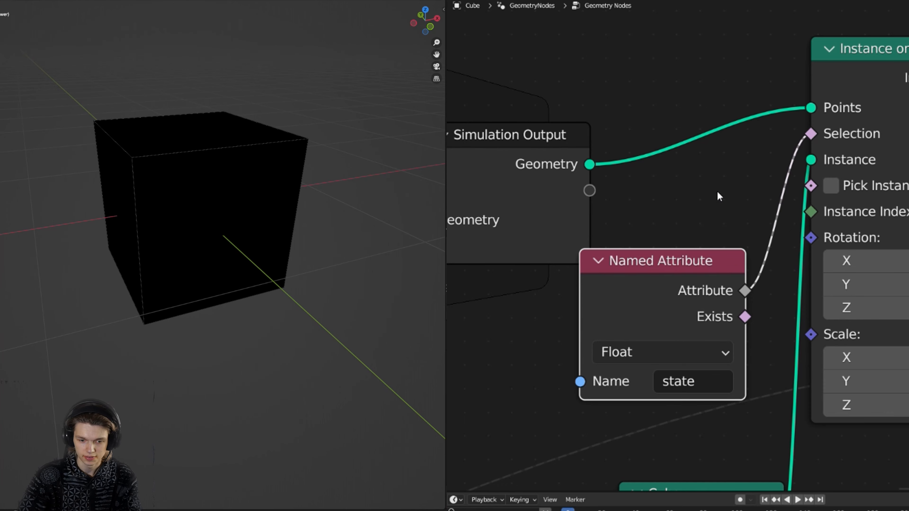
# - Preview the points from the Simulation Output, and switch the preview back to the Instance on Points result
pyautogui.scroll(-3, 723, 233)
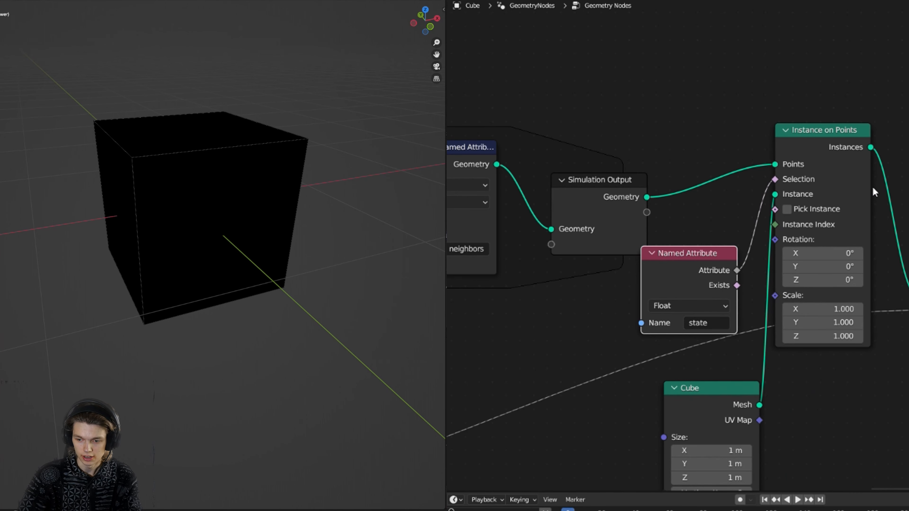
pyautogui.scroll(-2, 820, 205)
pyautogui.keyDown('ctrl'); pyautogui.keyDown('shift'); pyautogui.click(664, 207); pyautogui.keyUp('shift'); pyautogui.keyUp('ctrl')
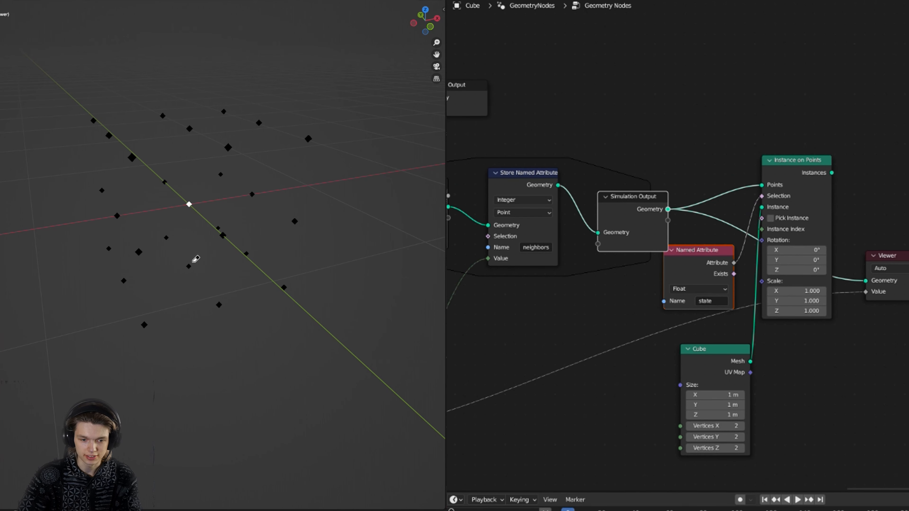
pyautogui.keyDown('ctrl'); pyautogui.keyDown('shift'); pyautogui.click(834, 175); pyautogui.keyUp('shift'); pyautogui.keyUp('ctrl')
# - Move the Instance on Points, state Named Attribute, Cube and Viewer nodes together farther away from the Simulation Output
pyautogui.scroll(-2, 674, 183)
pyautogui.moveTo(711, 148); pyautogui.dragTo(893, 319)
pyautogui.moveTo(770, 196); pyautogui.dragTo(829, 220)
pyautogui.click(682, 156)
# - Preview the Simulation Output's points and draw an annotation marking the spacing between two neighboring points
pyautogui.moveTo(687, 163); pyautogui.dragTo(908, 121, button='middle')
pyautogui.scroll(-5, 882, 130)
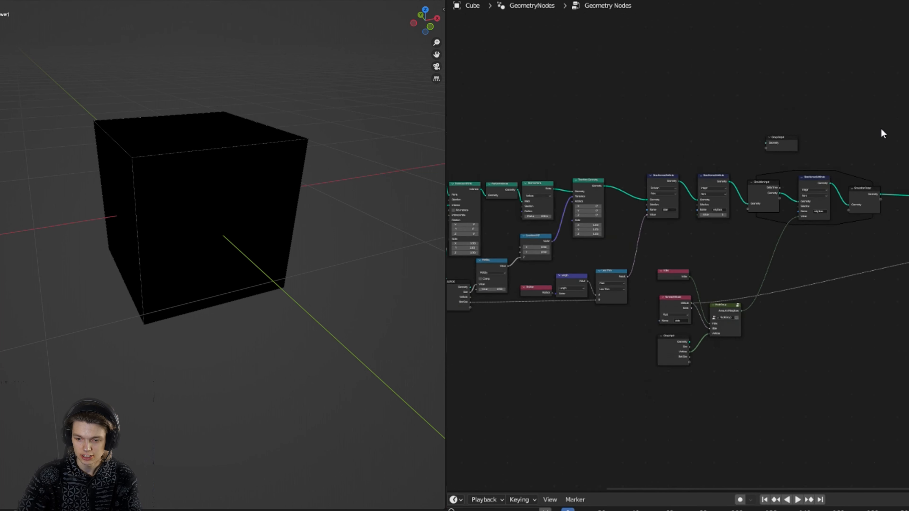
pyautogui.moveTo(604, 185); pyautogui.dragTo(598, 200, button='middle')
pyautogui.moveTo(870, 227); pyautogui.dragTo(706, 221, button='middle')
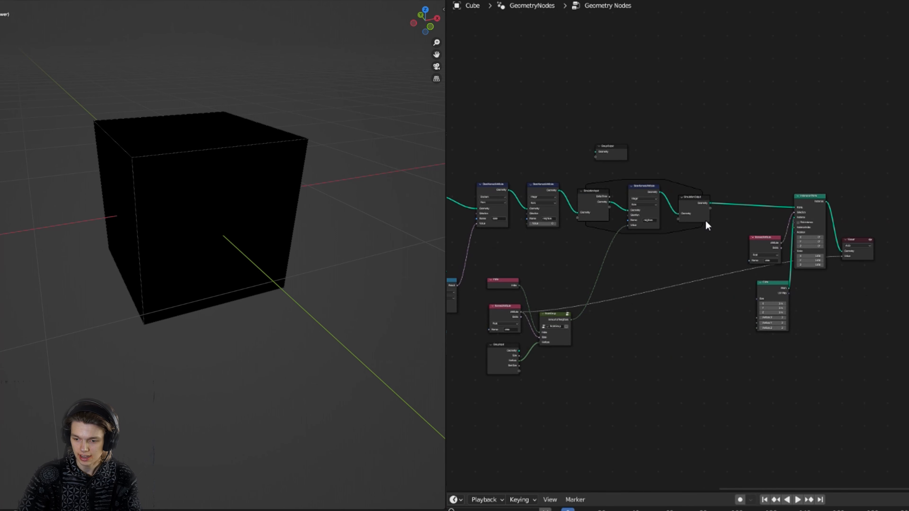
pyautogui.keyDown('ctrl'); pyautogui.keyDown('shift'); pyautogui.click(711, 205); pyautogui.keyUp('shift'); pyautogui.keyUp('ctrl')
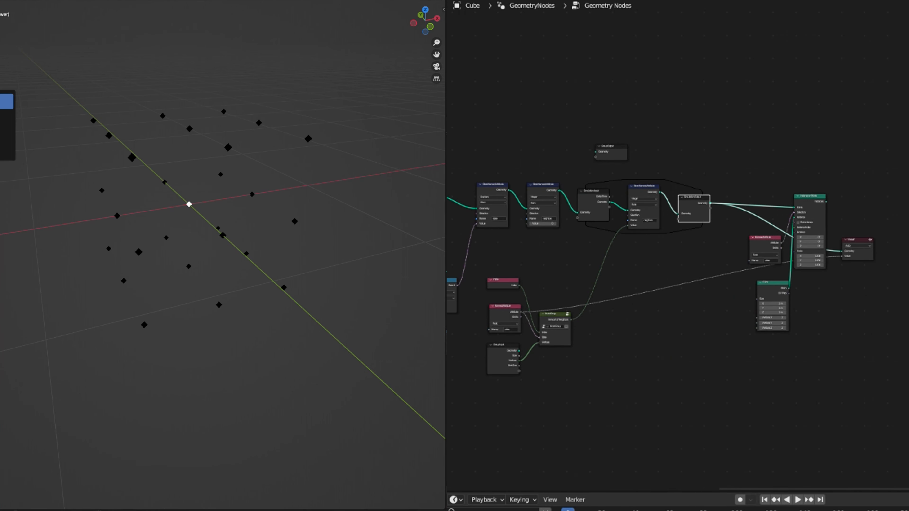
pyautogui.moveTo(148, 340); pyautogui.dragTo(230, 315)
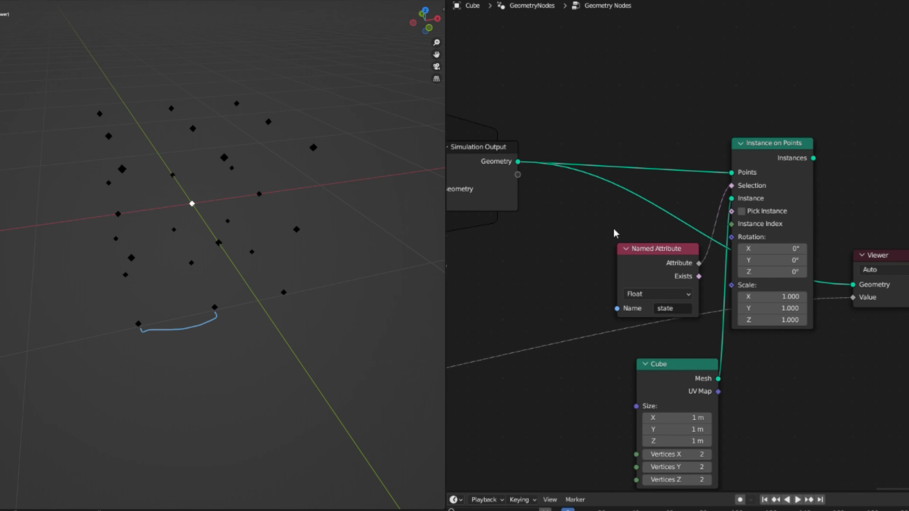
# - Route the Divide node's Value output through a reroute above the node chain to the Scale input of the cube-instancing Instance on Points node
pyautogui.scroll(-1, 618, 222)
pyautogui.scroll(8, 597, 254)
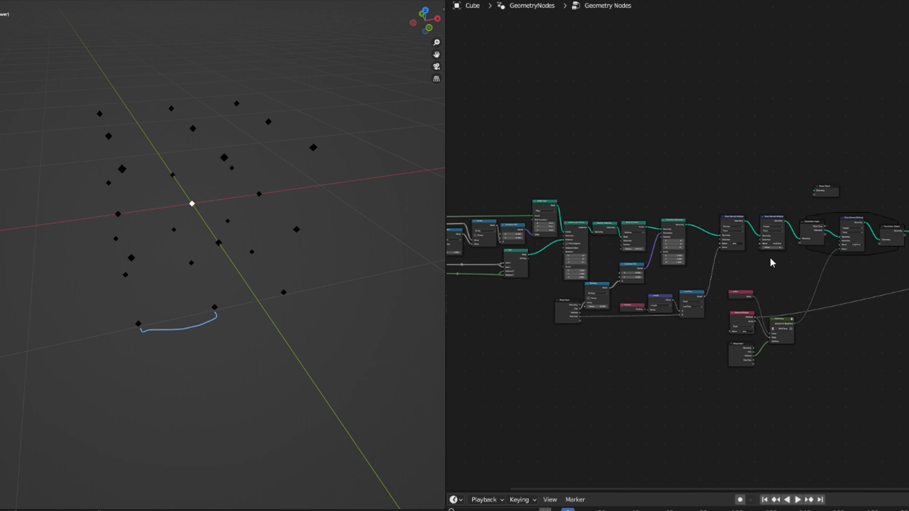
pyautogui.scroll(1, 695, 264)
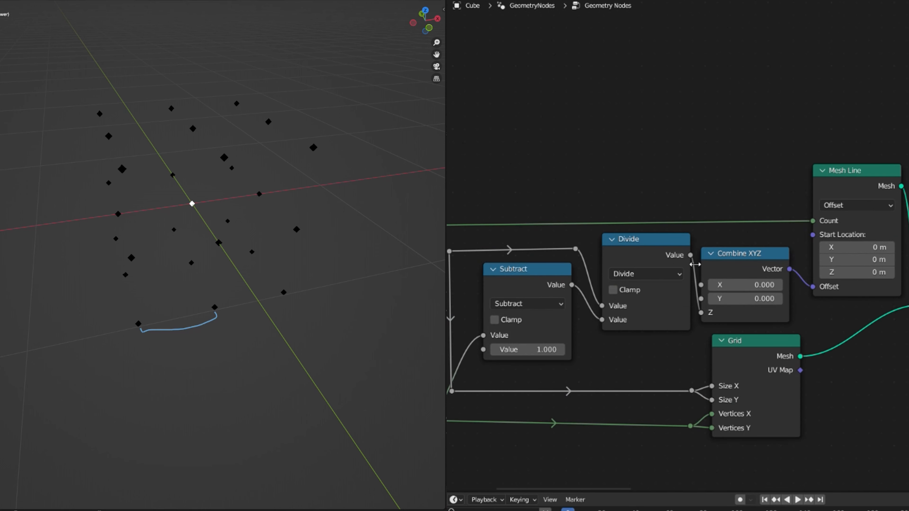
pyautogui.moveTo(692, 255); pyautogui.dragTo(692, 176)
pyautogui.moveTo(658, 246); pyautogui.dragTo(847, 188, button='middle')
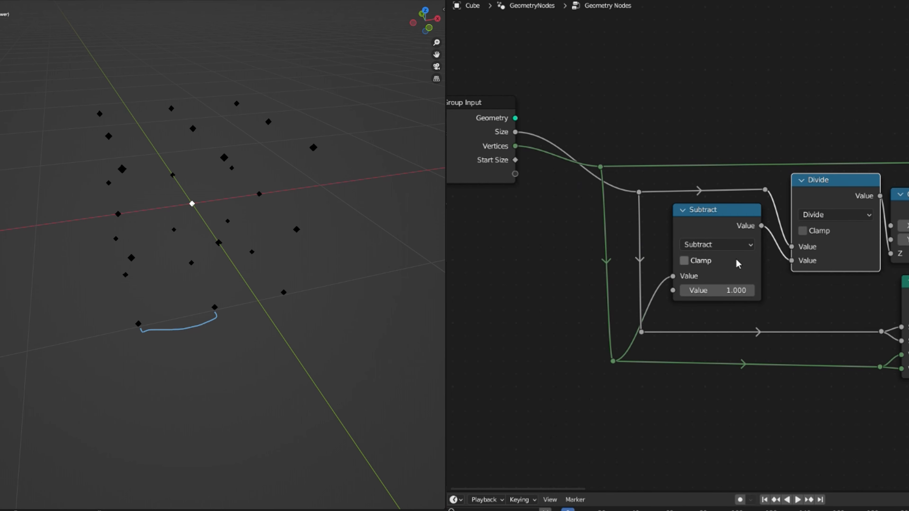
pyautogui.moveTo(801, 233); pyautogui.dragTo(580, 215, button='middle')
pyautogui.scroll(-7, 643, 244)
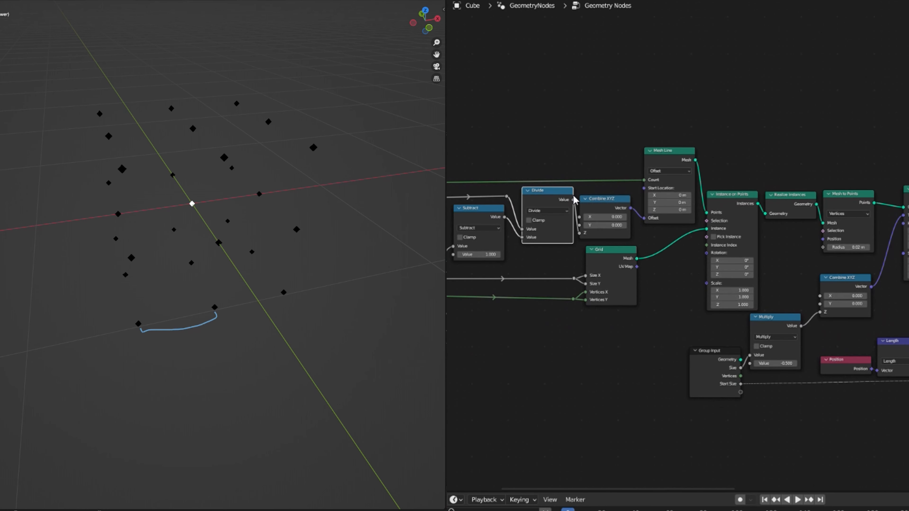
pyautogui.moveTo(574, 199); pyautogui.dragTo(727, 290)
pyautogui.moveTo(563, 288); pyautogui.dragTo(589, 283, button='middle')
pyautogui.moveTo(798, 203); pyautogui.dragTo(824, 282)
pyautogui.scroll(-6, 597, 240)
pyautogui.moveTo(498, 272); pyautogui.dragTo(887, 248, button='middle')
pyautogui.moveTo(592, 221); pyautogui.dragTo(787, 262, button='middle')
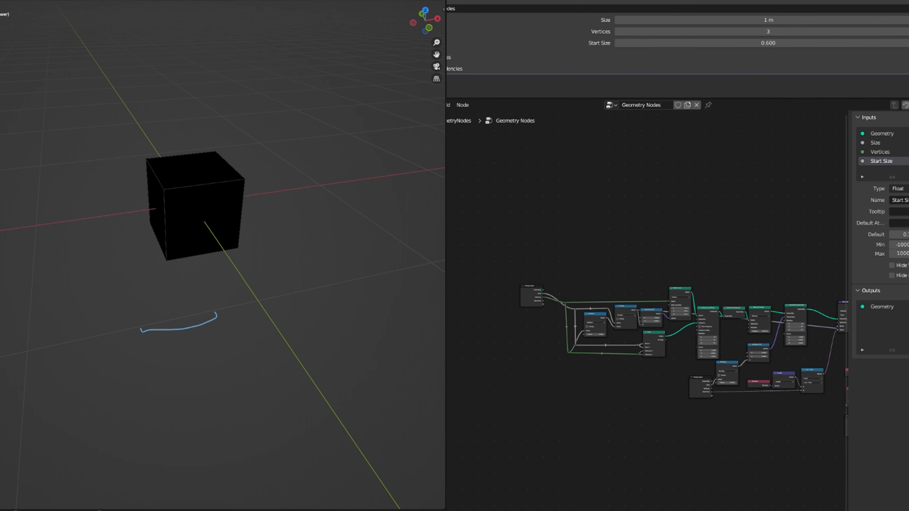
# - Set Start Size to 0.160 and erase the spacing annotation from the viewport
pyautogui.moveTo(358, 295); pyautogui.dragTo(348, 252, button='middle')
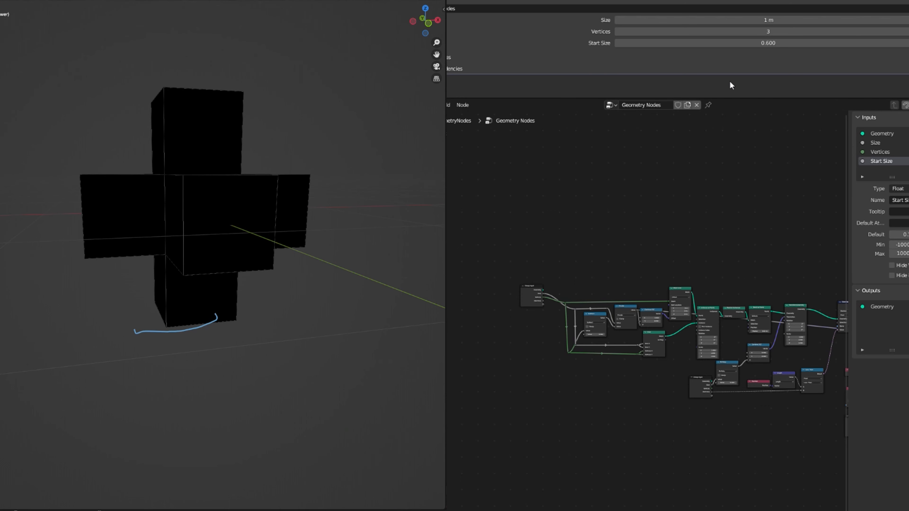
pyautogui.moveTo(721, 43); pyautogui.dragTo(766, 43)
pyautogui.moveTo(135, 331); pyautogui.dragTo(215, 315)
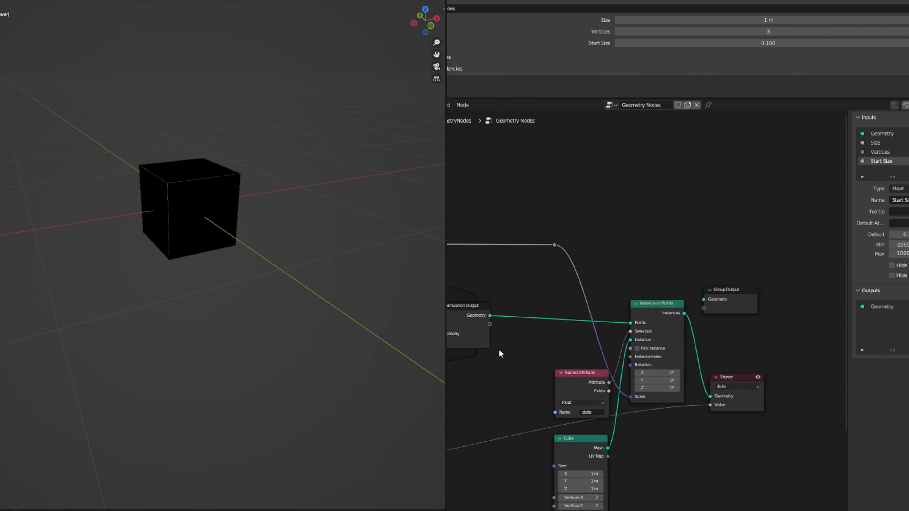
# - Duplicate the Boolean state Store Named Attribute node and insert it between the neighbors Store Named Attribute and the Simulation Output
pyautogui.scroll(-3, 498, 349)
pyautogui.scroll(4, 610, 336)
pyautogui.scroll(1, 525, 320)
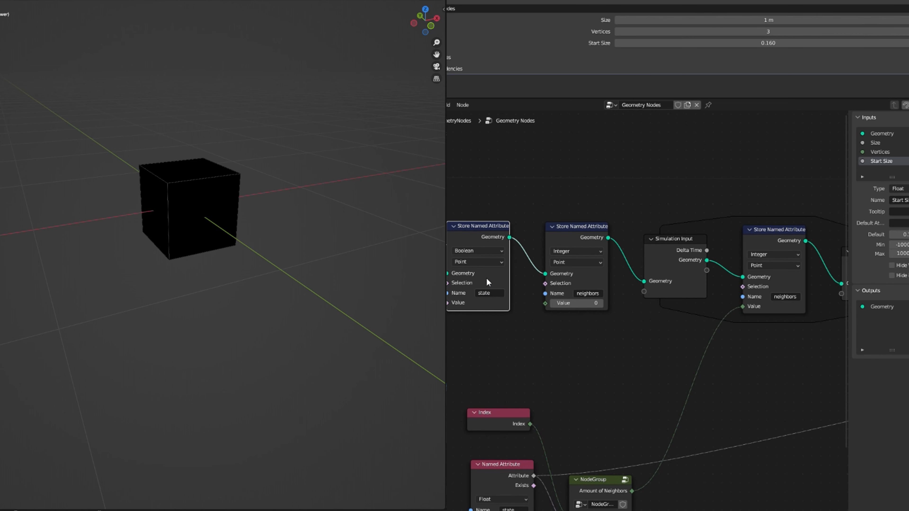
pyautogui.moveTo(656, 314); pyautogui.dragTo(453, 333, button='middle')
pyautogui.moveTo(575, 331); pyautogui.dragTo(459, 340, button='middle')
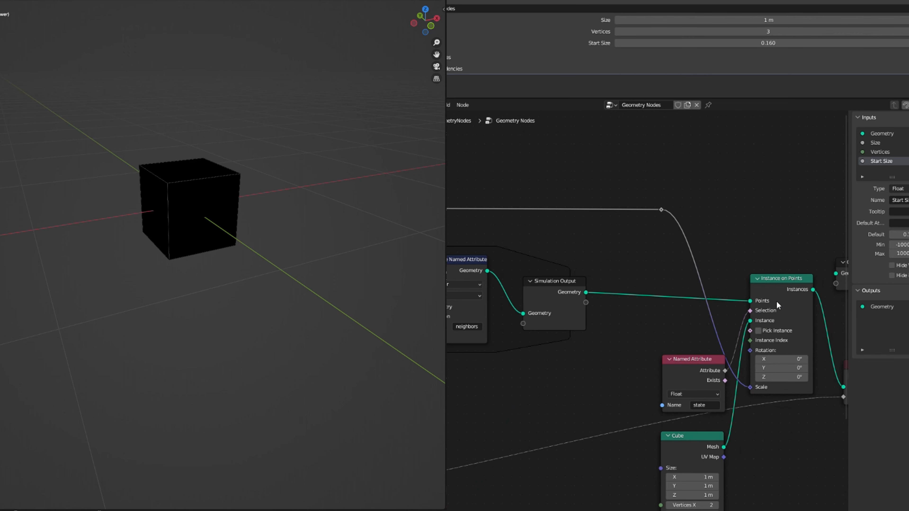
pyautogui.moveTo(541, 330); pyautogui.dragTo(654, 334, button='middle')
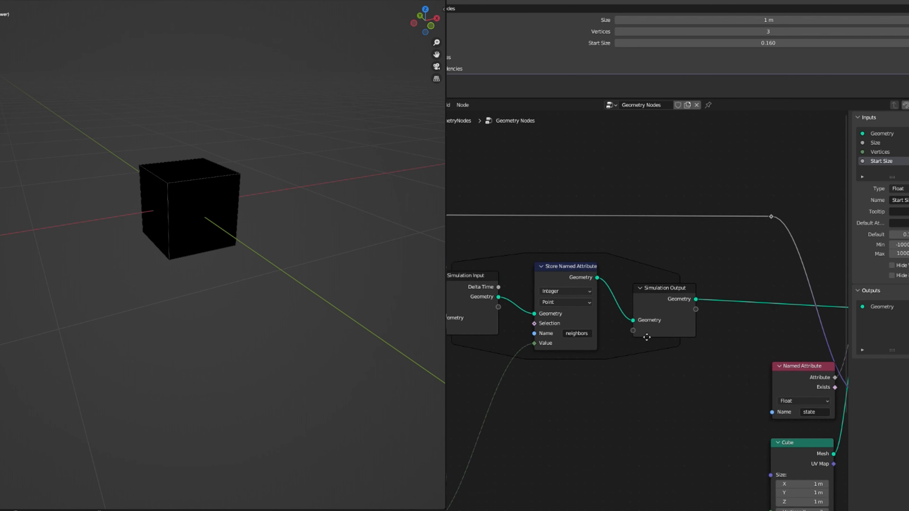
pyautogui.scroll(-2, 654, 334)
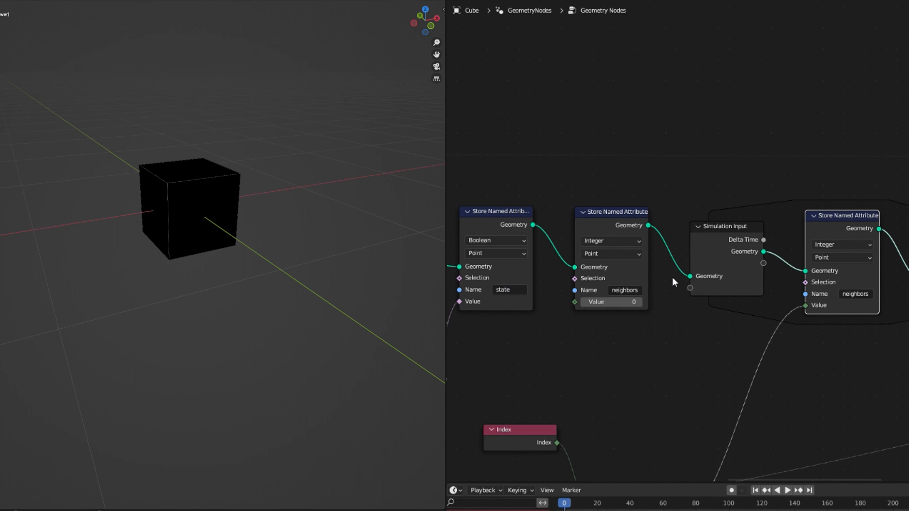
pyautogui.click(488, 228)
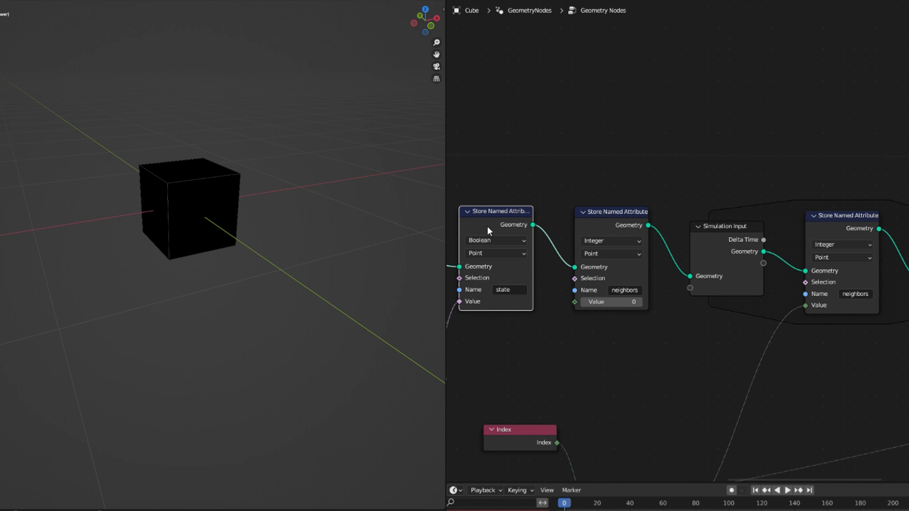
pyautogui.hotkey('shift', 'd')
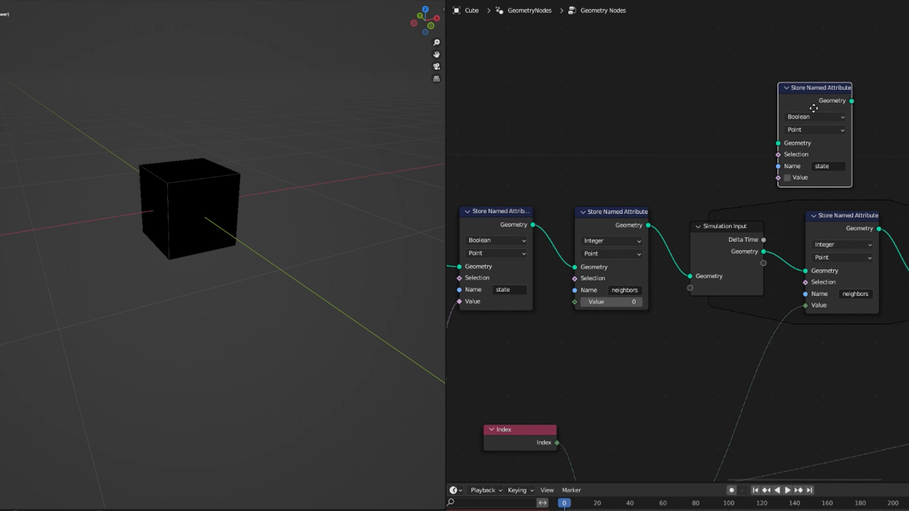
pyautogui.click(905, 240)
pyautogui.moveTo(897, 237); pyautogui.dragTo(671, 238, button='middle')
pyautogui.scroll(4, 662, 241)
pyautogui.scroll(2, 671, 239)
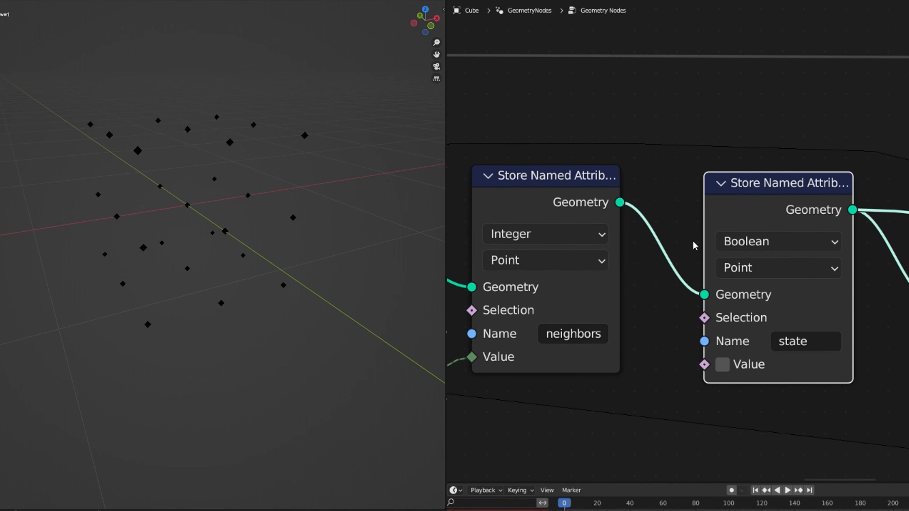
# - Duplicate the state Named Attribute node below the simulation zone and connect its Attribute output to the new state Store Named Attribute's Value
pyautogui.scroll(-1, 652, 273)
pyautogui.click(582, 219)
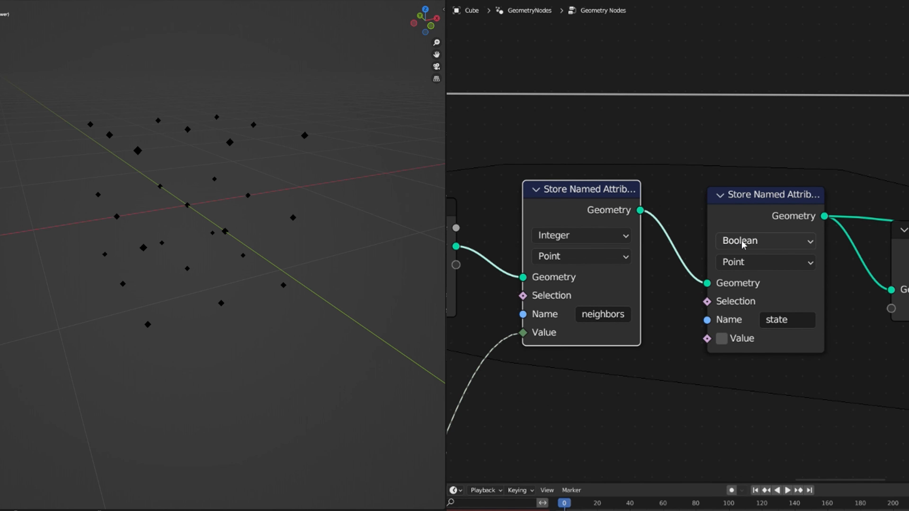
pyautogui.moveTo(757, 283); pyautogui.dragTo(656, 264, button='middle')
pyautogui.scroll(-5, 605, 267)
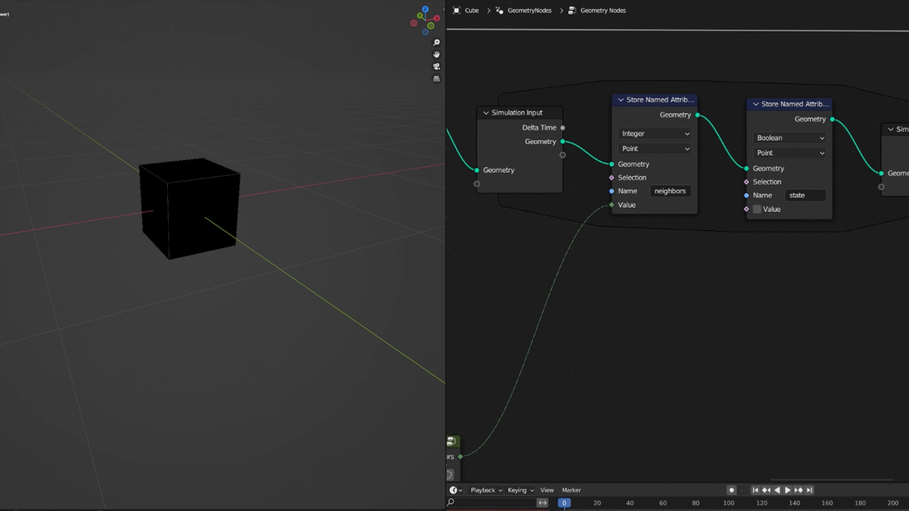
pyautogui.hotkey('shift', 'd')
pyautogui.click(622, 279)
pyautogui.scroll(1, 733, 225)
pyautogui.moveTo(679, 284); pyautogui.dragTo(747, 209)
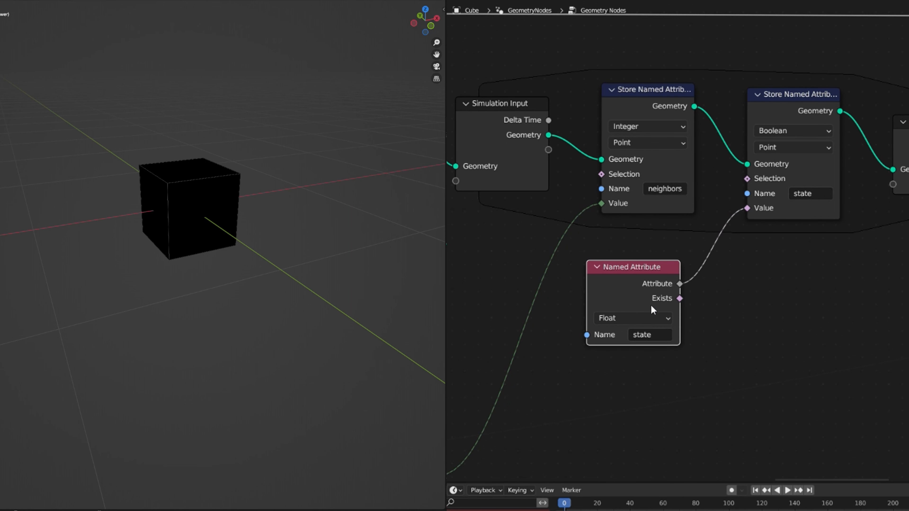
# - Play the simulation briefly, stop it, and examine the node chain around the simulation zone
pyautogui.press('space')
pyautogui.press('space')
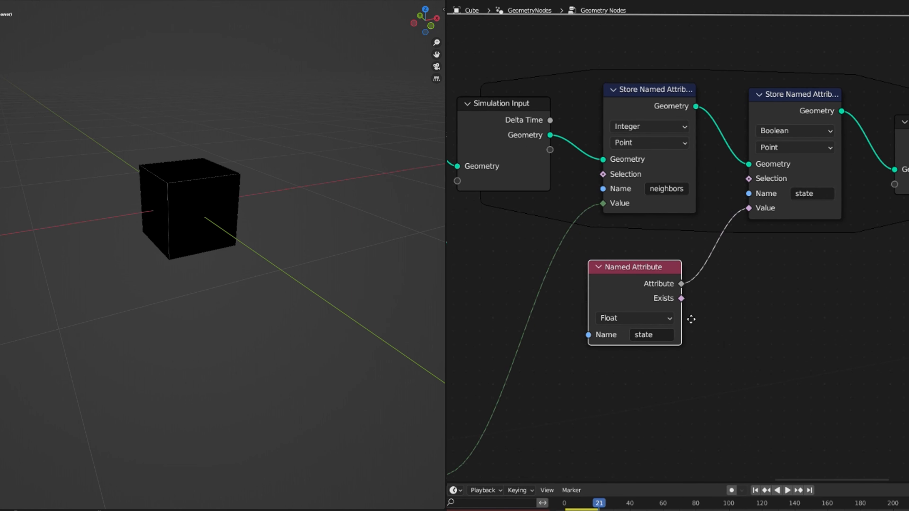
pyautogui.scroll(-3, 668, 319)
pyautogui.moveTo(668, 319); pyautogui.dragTo(743, 320, button='middle')
pyautogui.scroll(-1, 541, 211)
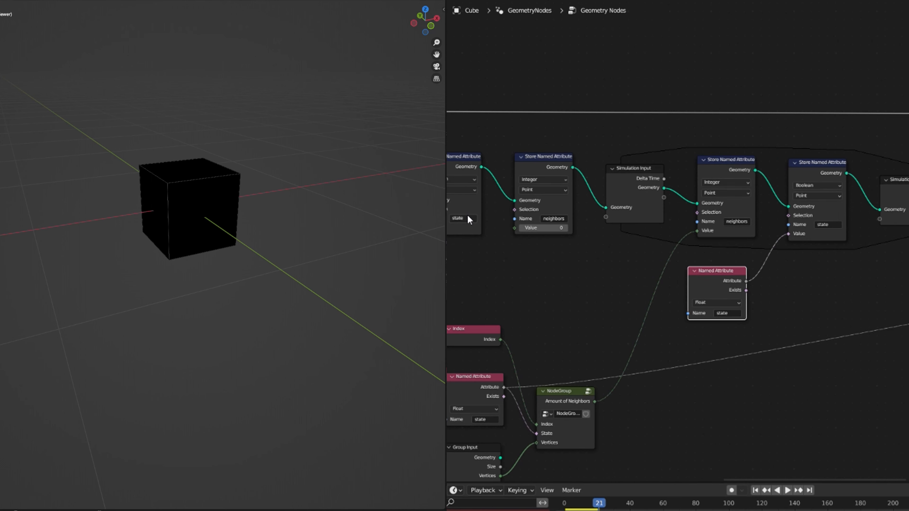
pyautogui.moveTo(826, 231)
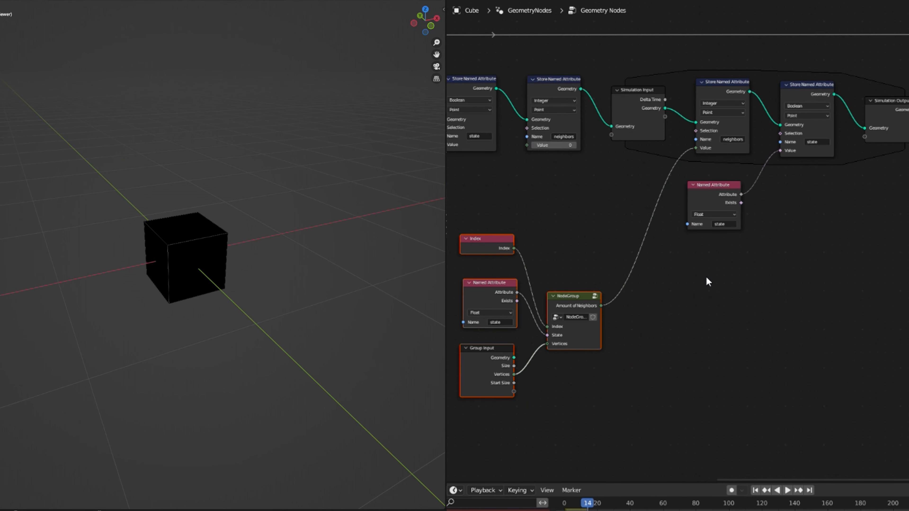
pyautogui.moveTo(636, 320); pyautogui.dragTo(661, 268, button='middle')
pyautogui.moveTo(615, 358); pyautogui.dragTo(477, 203)
pyautogui.press('g')
pyautogui.press('Escape')
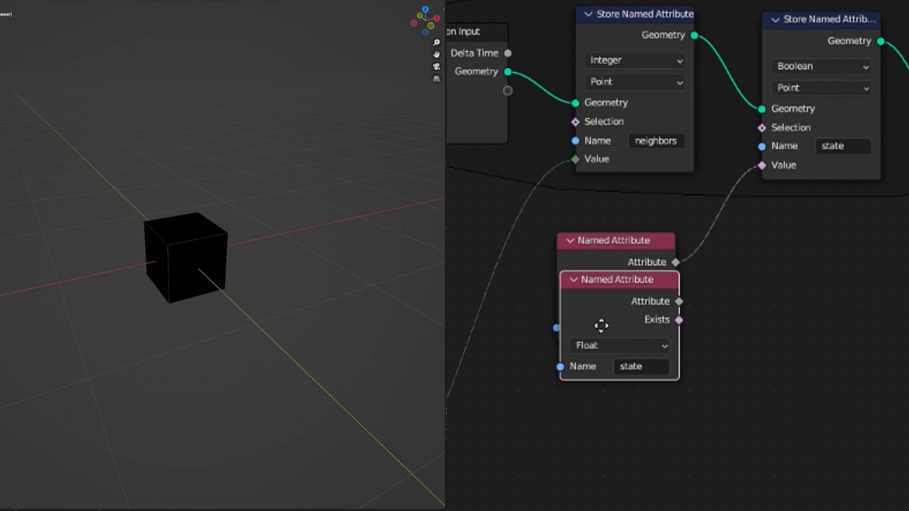
# - Place a duplicate Named Attribute node below the state one and set its attribute to the integer neighbors
pyautogui.moveTo(601, 325); pyautogui.dragTo(602, 417)
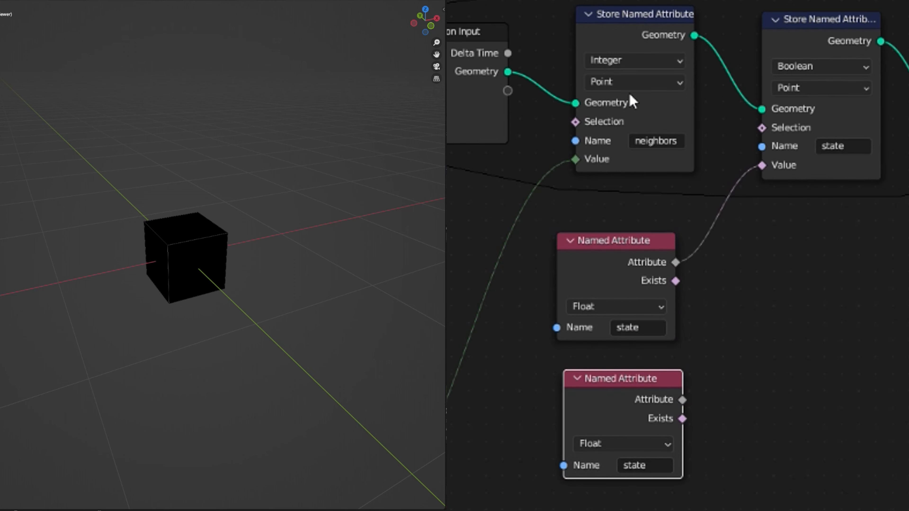
pyautogui.click(647, 469)
pyautogui.write('b')
pyautogui.click(680, 507)
pyautogui.moveTo(714, 462); pyautogui.dragTo(590, 424, button='middle')
# - Add an Add math node combining the neighbors and state attributes, and connect its output to the state Store Named Attribute's Value
pyautogui.moveTo(559, 362); pyautogui.dragTo(607, 297)
pyautogui.write('add')
pyautogui.press('Return')
pyautogui.click(655, 301)
pyautogui.moveTo(553, 225); pyautogui.dragTo(609, 364)
pyautogui.moveTo(727, 278); pyautogui.dragTo(640, 128)
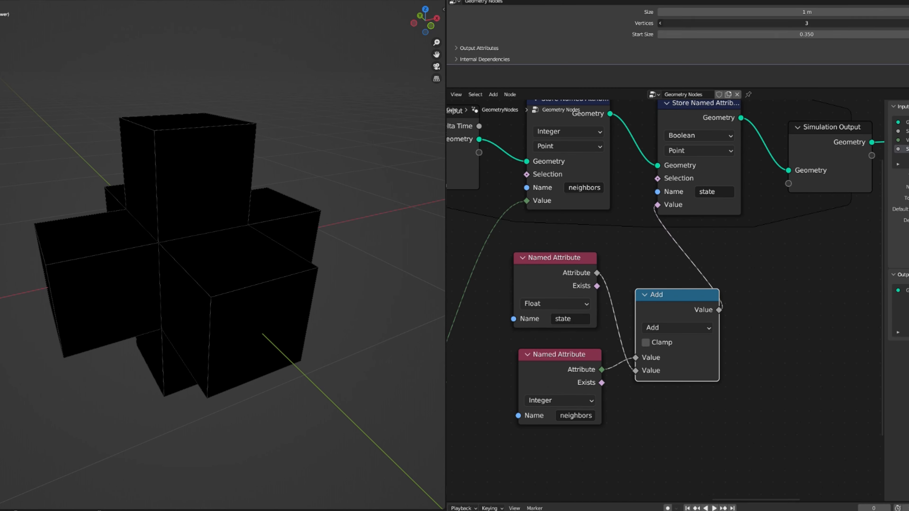
# - Set Vertices to 50 and play the simulation
pyautogui.press('Return')
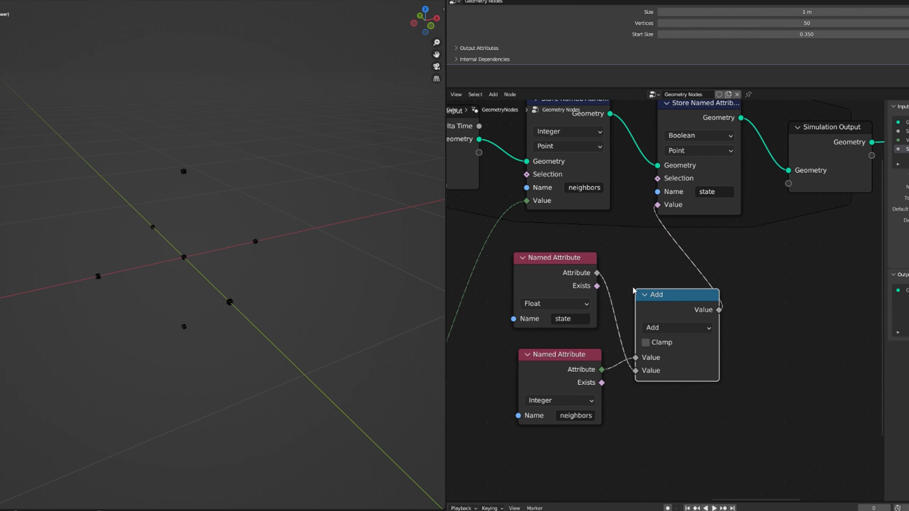
pyautogui.press('space')
pyautogui.press('Escape')
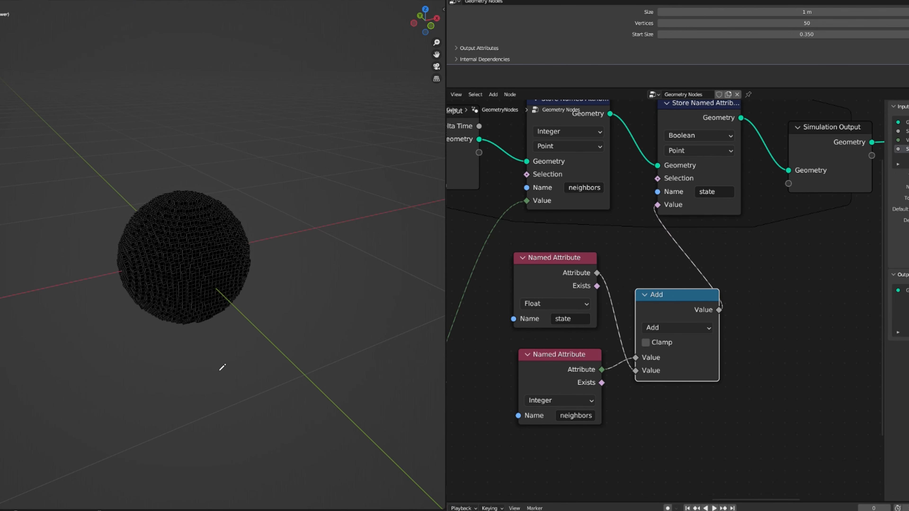
pyautogui.press('space')
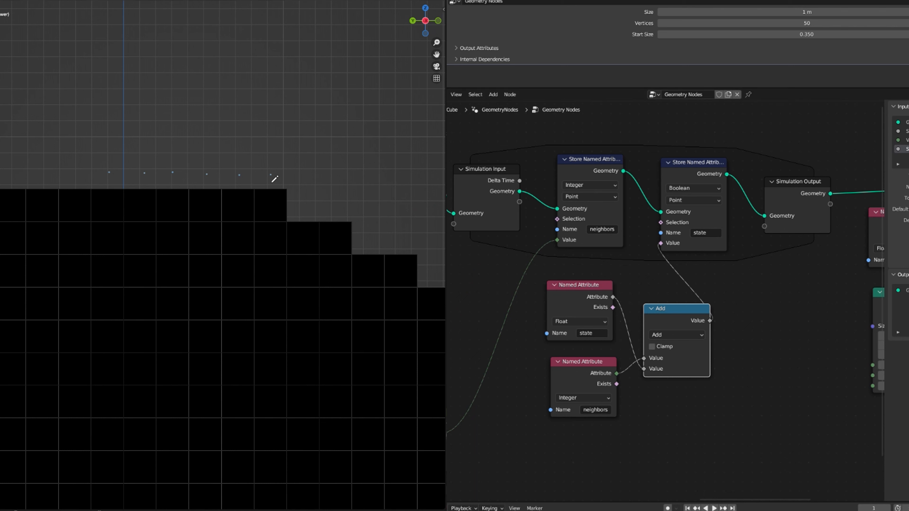
# - Step the simulation forward and examine the cube structure up close and from an orthographic side view
pyautogui.press('Right')
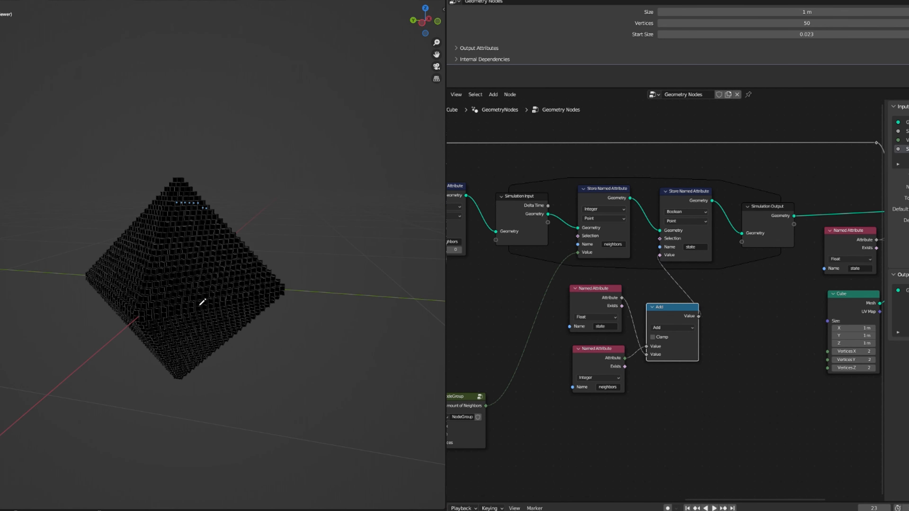
pyautogui.scroll(3, 203, 303)
pyautogui.moveTo(203, 302); pyautogui.dragTo(252, 321, button='middle')
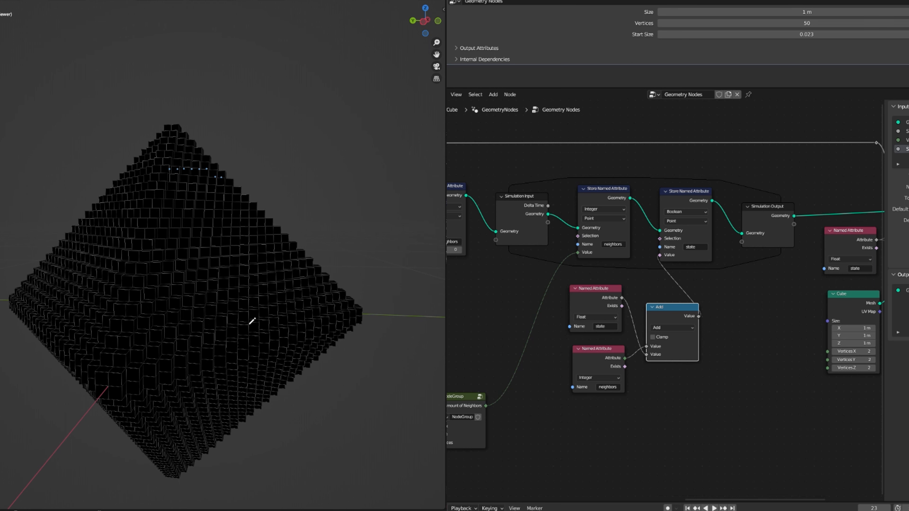
pyautogui.press('ctrl+KP_3')
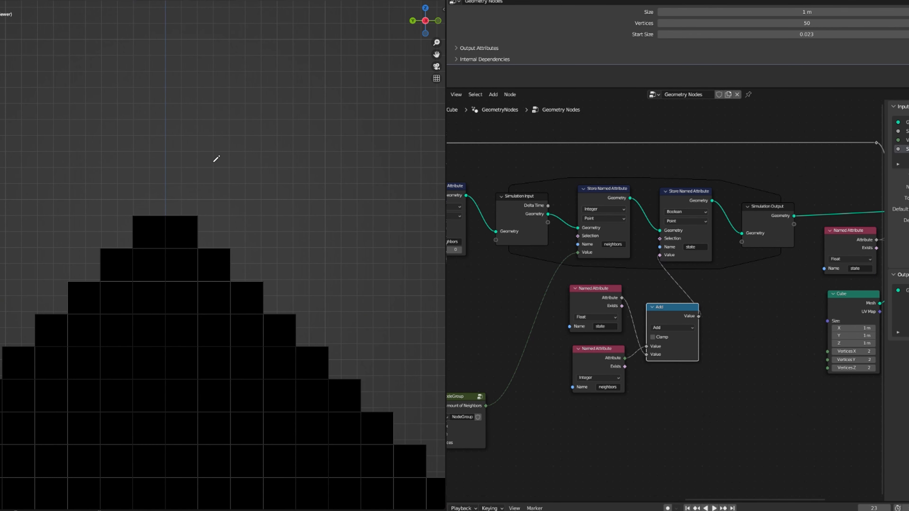
# - Annotate the numbers 1 and 3 above the stepped cube structure in the viewport
pyautogui.moveTo(223, 178); pyautogui.dragTo(221, 88)
pyautogui.moveTo(310, 104); pyautogui.dragTo(301, 175)
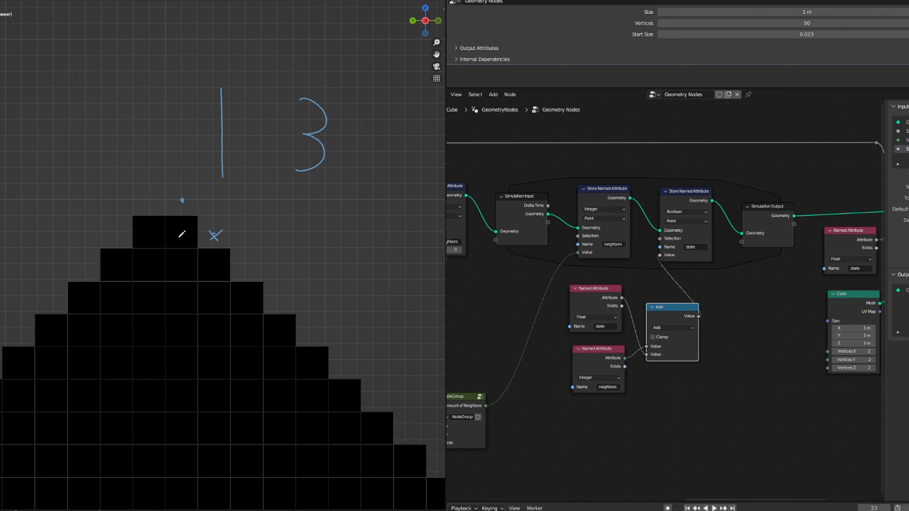
# - Insert a Compare node set to Integer, Equal and B 1 between the neighbors attribute and the Add node
pyautogui.hotkey('shift', 'a')
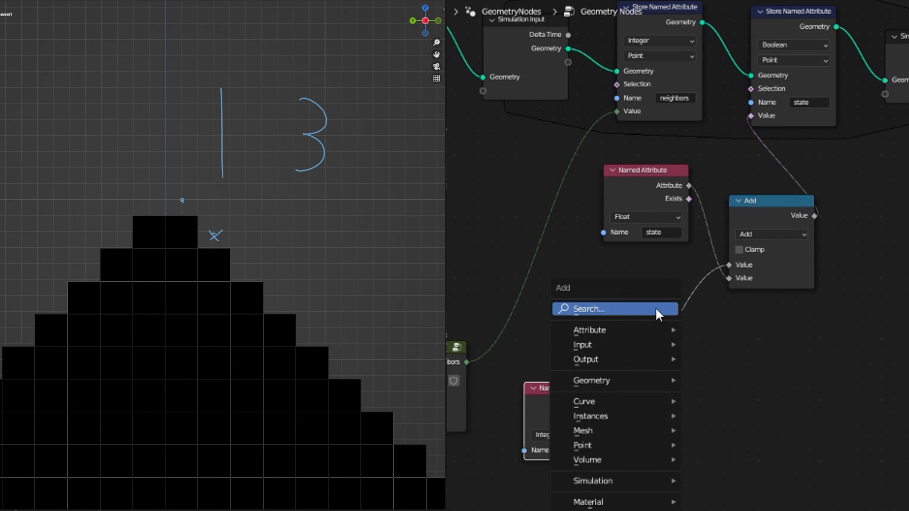
pyautogui.click(659, 308)
pyautogui.write('com')
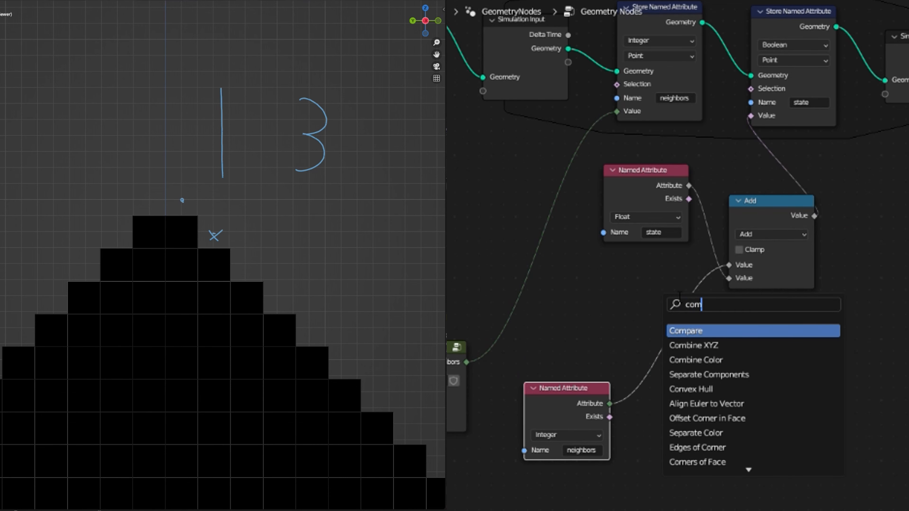
pyautogui.click(687, 331)
pyautogui.click(730, 382)
pyautogui.click(732, 409)
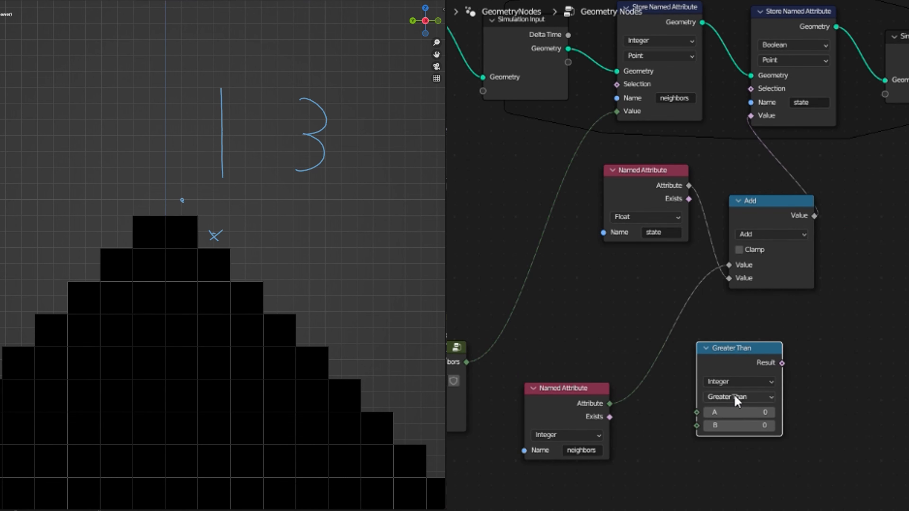
pyautogui.click(736, 397)
pyautogui.click(730, 467)
pyautogui.moveTo(854, 283); pyautogui.dragTo(797, 249)
pyautogui.click(851, 330)
# - Duplicate the Equal node below the original, set its B to 3, and feed the neighbors attribute into its A
pyautogui.hotkey('shift', 'd')
pyautogui.click(783, 333)
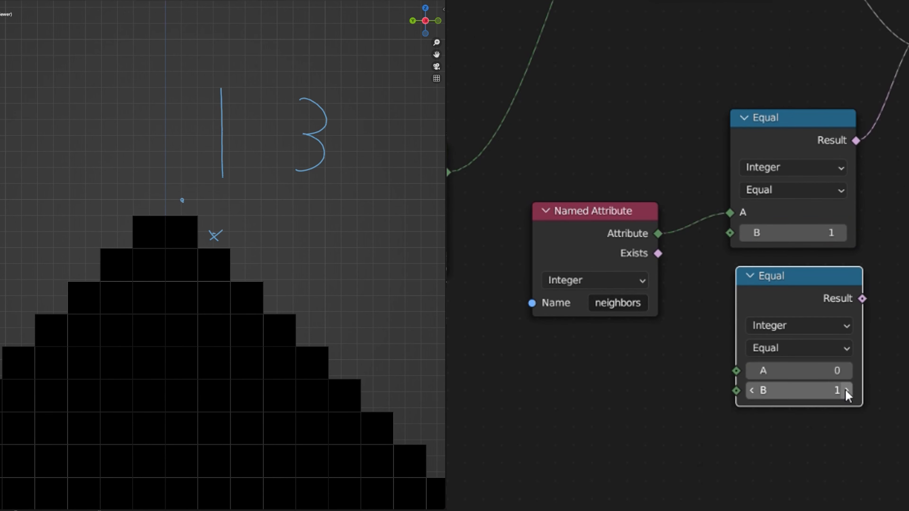
pyautogui.click(847, 391)
pyautogui.click(848, 392)
pyautogui.moveTo(658, 233); pyautogui.dragTo(734, 372)
# - Combine both Equal results in a Boolean Math Or node and connect its output to the Add node
pyautogui.moveTo(735, 372); pyautogui.dragTo(476, 435, button='middle')
pyautogui.moveTo(601, 361); pyautogui.dragTo(670, 286)
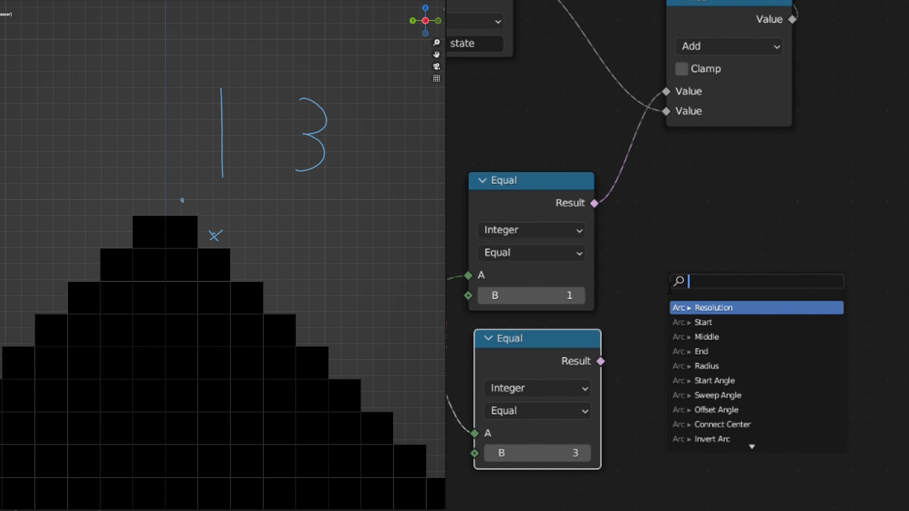
pyautogui.write('or')
pyautogui.press('Down')
pyautogui.press('Up')
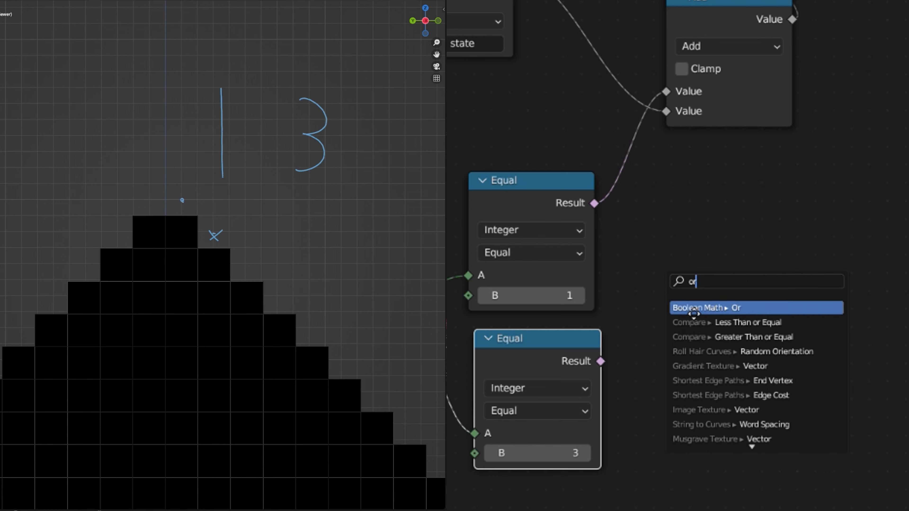
pyautogui.press('Return')
pyautogui.moveTo(594, 204); pyautogui.dragTo(629, 321)
pyautogui.moveTo(758, 277); pyautogui.dragTo(854, 132)
# - Rewind to the first frame and play the simulation with the new neighbor rule, viewing the whole structure at an angle
pyautogui.scroll(-2, 758, 277)
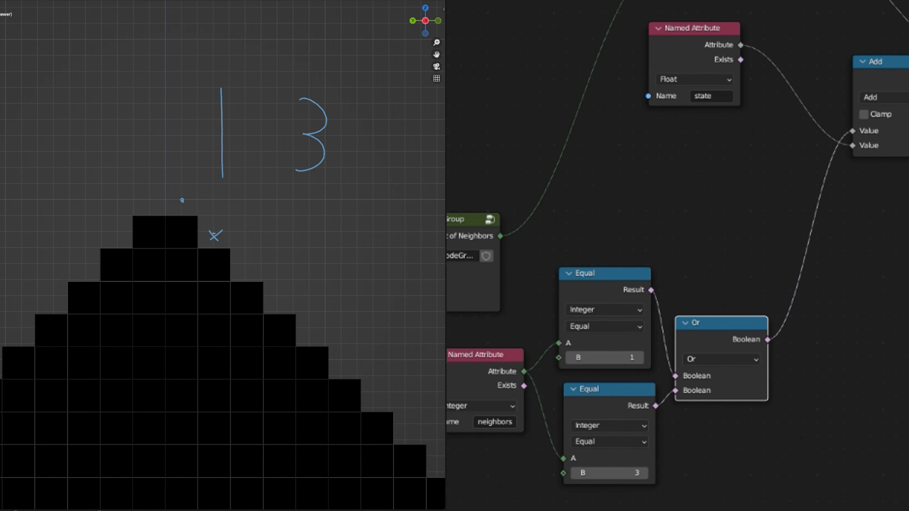
pyautogui.hotkey('shift', 'Left')
pyautogui.scroll(-6, 304, 391)
pyautogui.moveTo(303, 391); pyautogui.dragTo(223, 356, button='middle')
pyautogui.press('space')
# - Connect the Instance on Points output to the Group Output's Geometry and delete the Viewer node
pyautogui.scroll(-3, 280, 357)
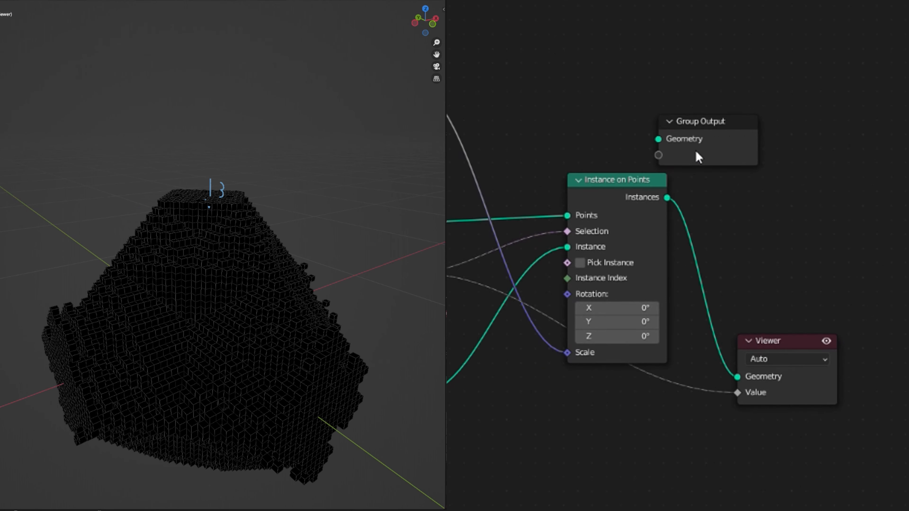
pyautogui.moveTo(696, 152); pyautogui.dragTo(791, 162)
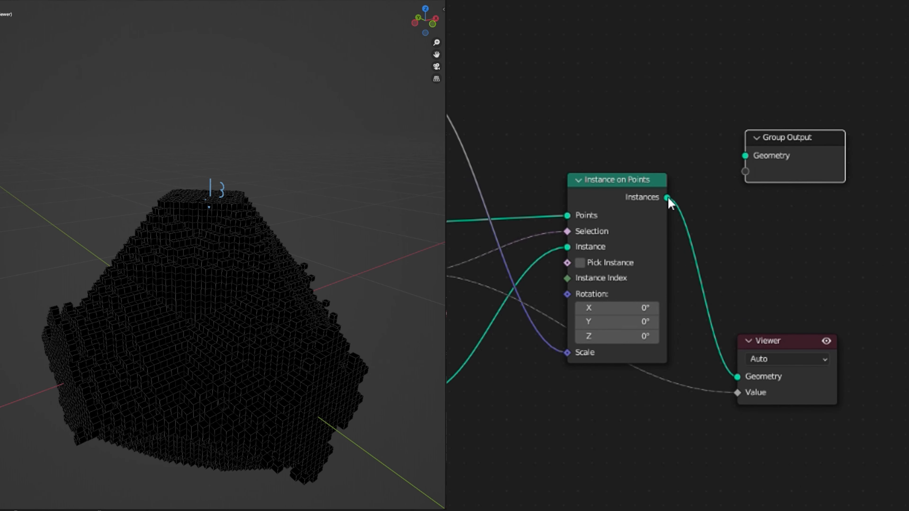
pyautogui.moveTo(667, 197); pyautogui.dragTo(745, 155)
pyautogui.click(828, 341)
pyautogui.click(775, 334)
pyautogui.press('x')
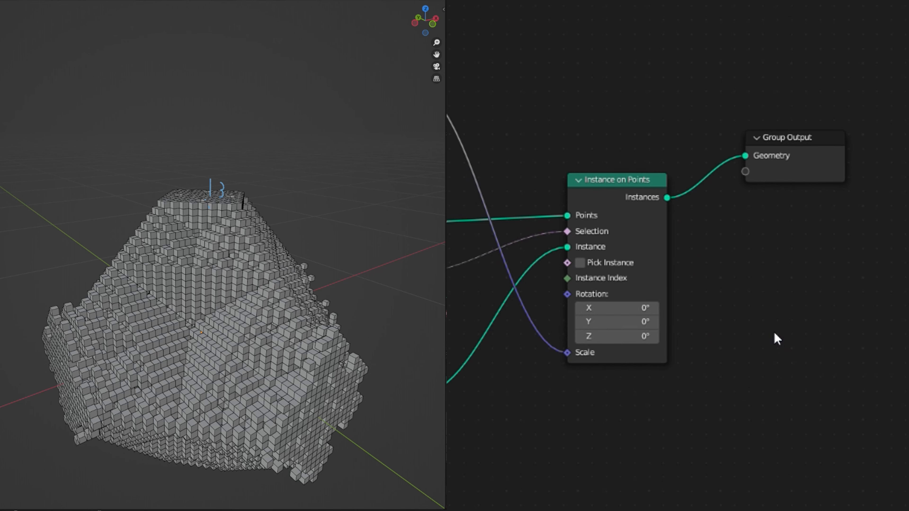
# - Set Vertices to 199, rewind to the first frame, and view the starting cluster up close
pyautogui.moveTo(354, 280); pyautogui.dragTo(320, 297, button='middle')
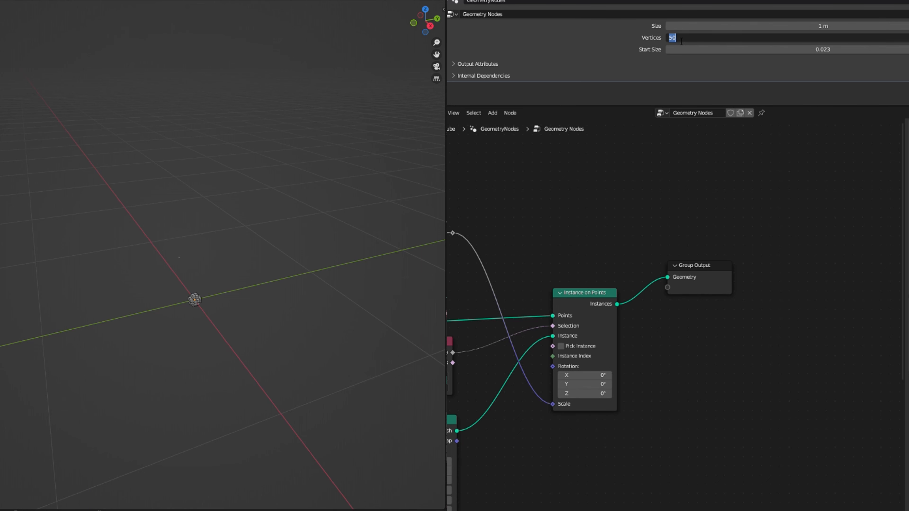
pyautogui.write('9')
pyautogui.press('Return')
pyautogui.moveTo(171, 380); pyautogui.dragTo(214, 317, button='middle')
pyautogui.scroll(4, 214, 318)
pyautogui.keyDown('shift'); pyautogui.moveTo(212, 349); pyautogui.dragTo(235, 265, button='middle'); pyautogui.keyUp('shift')
pyautogui.scroll(3, 302, 348)
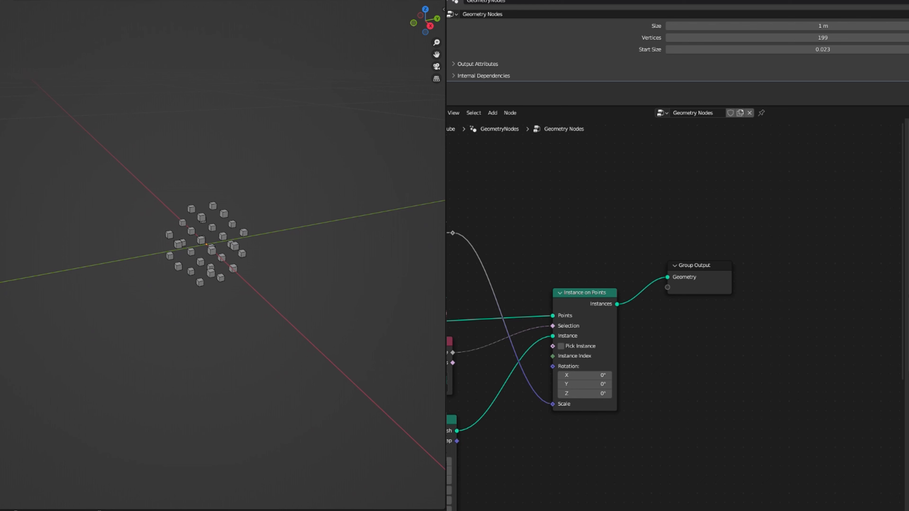
pyautogui.hotkey('shift', 'Left')
pyautogui.scroll(3, 284, 304)
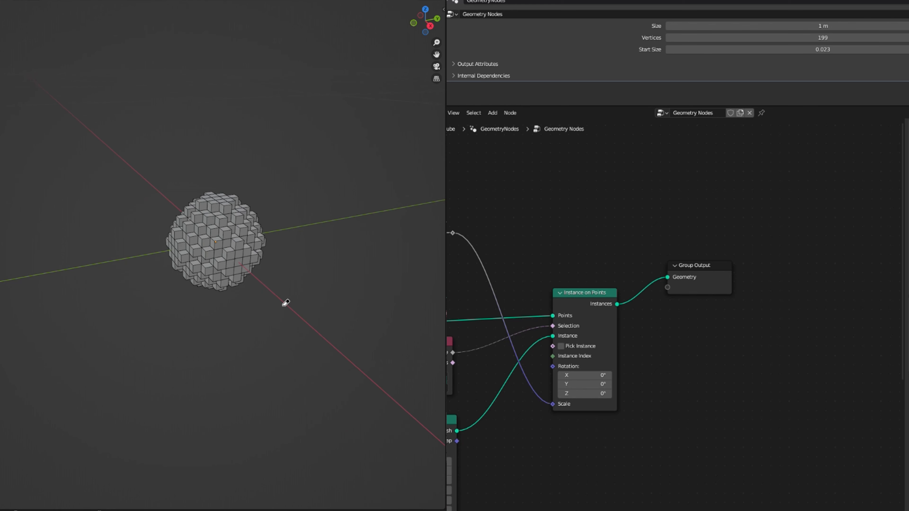
# - Try a Start Size of 0.02 for the initial cluster
pyautogui.click(774, 50)
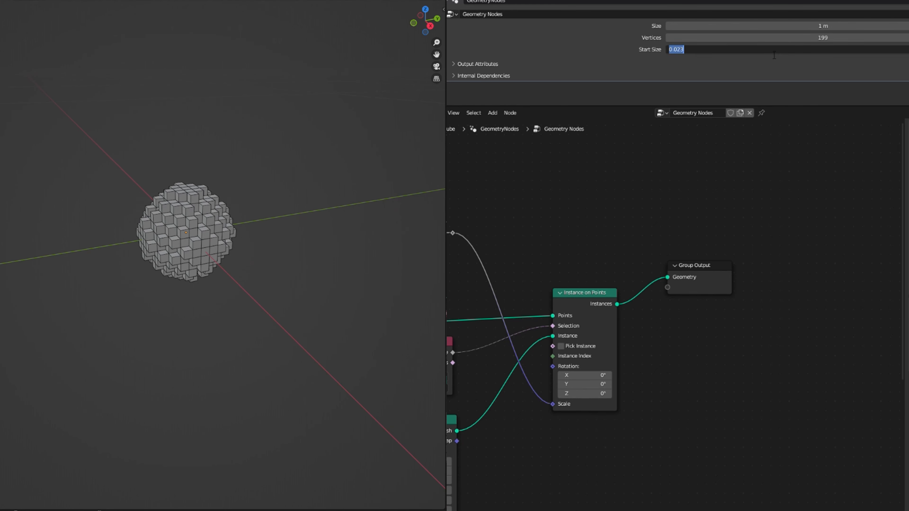
pyautogui.write('.01')
pyautogui.press('BackSpace')
pyautogui.write('2')
pyautogui.press('Return')
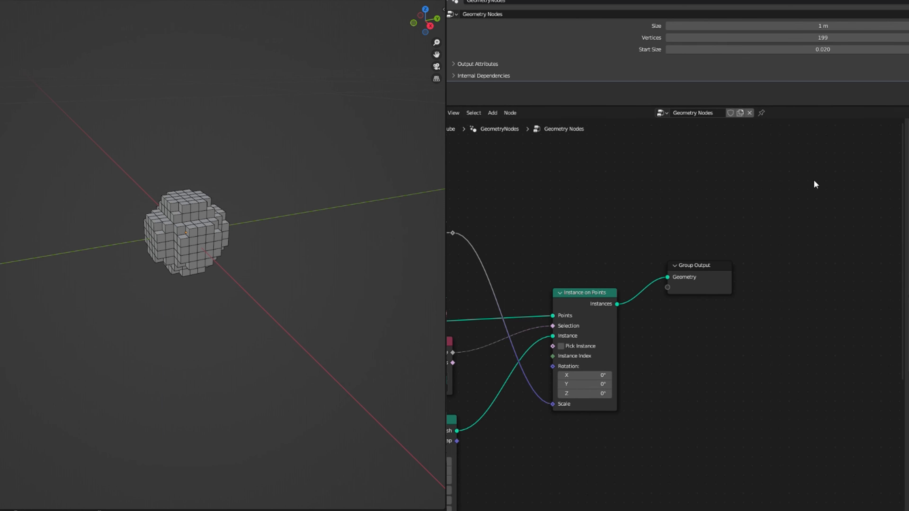
# - Set the Start Size to 0.003
pyautogui.click(812, 53)
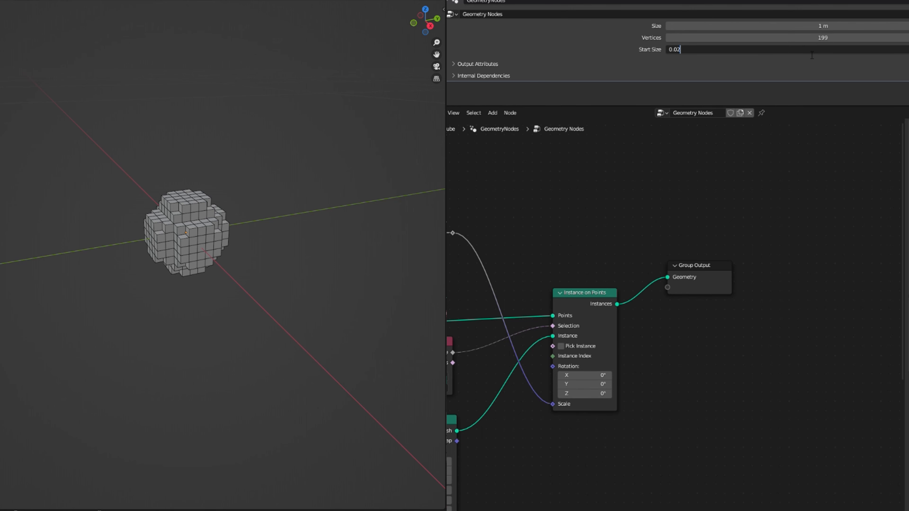
pyautogui.press('Return')
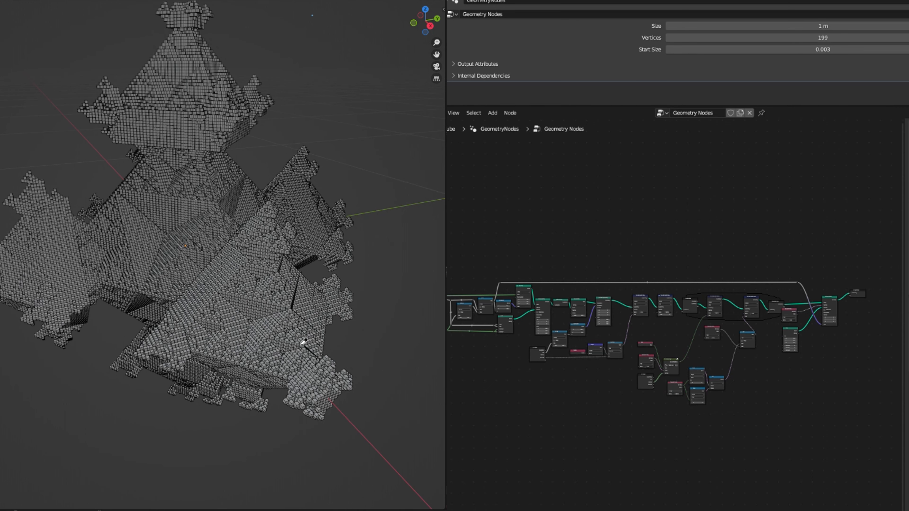
# - Examine the grown cube structure from several angles and from an orthographic side view along the X axis
pyautogui.scroll(-4, 281, 337)
pyautogui.moveTo(280, 335); pyautogui.dragTo(300, 308, button='middle')
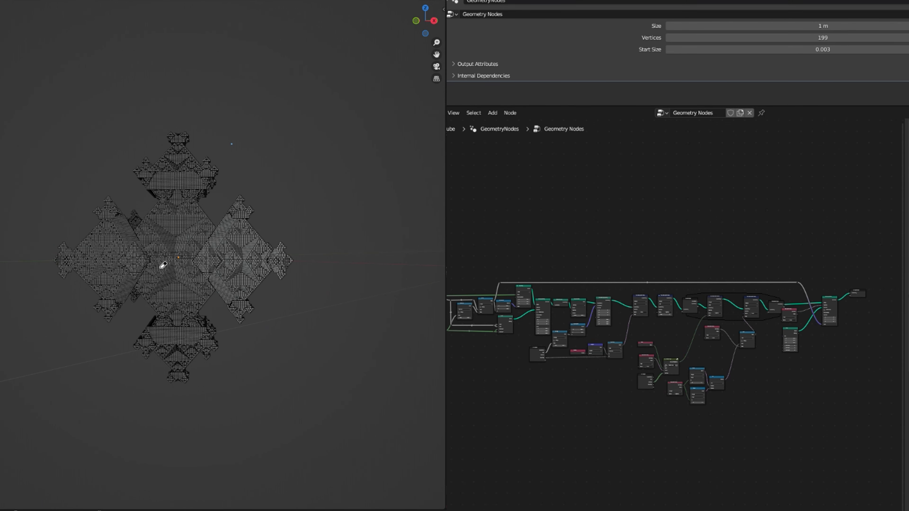
pyautogui.moveTo(198, 260); pyautogui.dragTo(187, 271, button='middle')
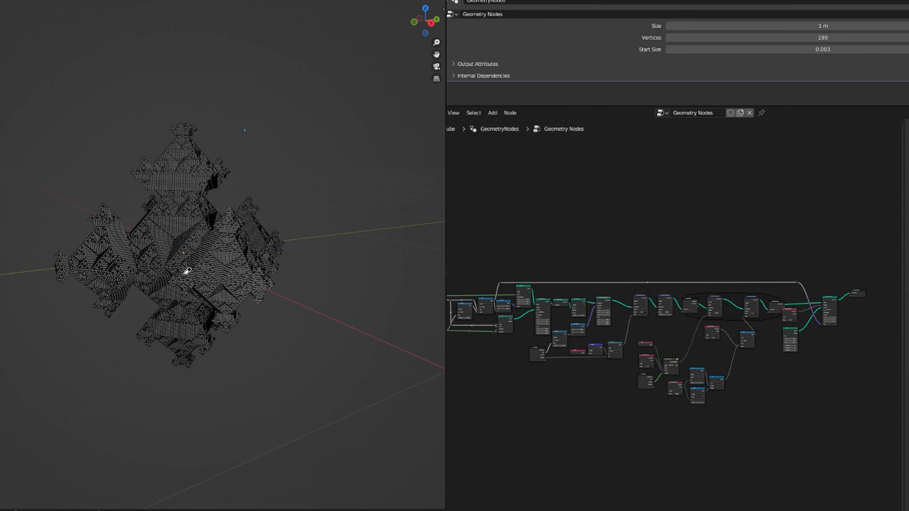
pyautogui.scroll(3, 259, 305)
pyautogui.moveTo(247, 299); pyautogui.dragTo(195, 281, button='middle')
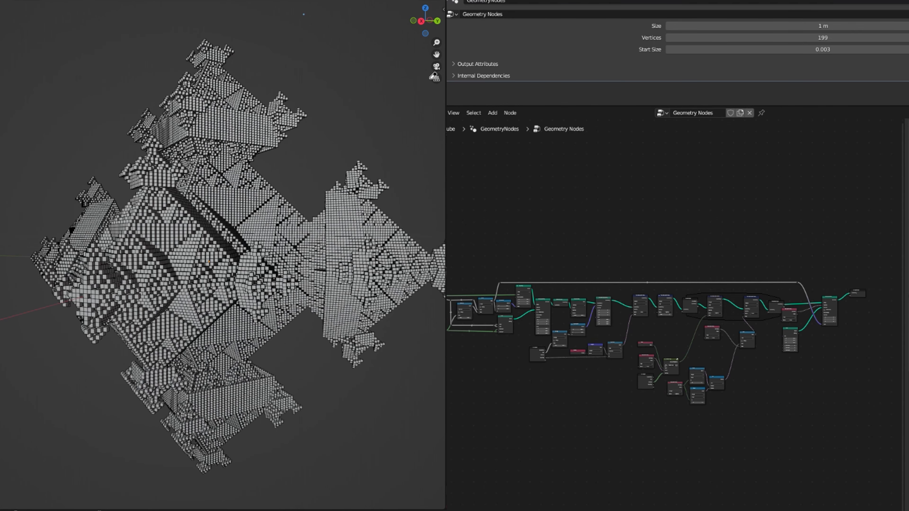
pyautogui.click(423, 22)
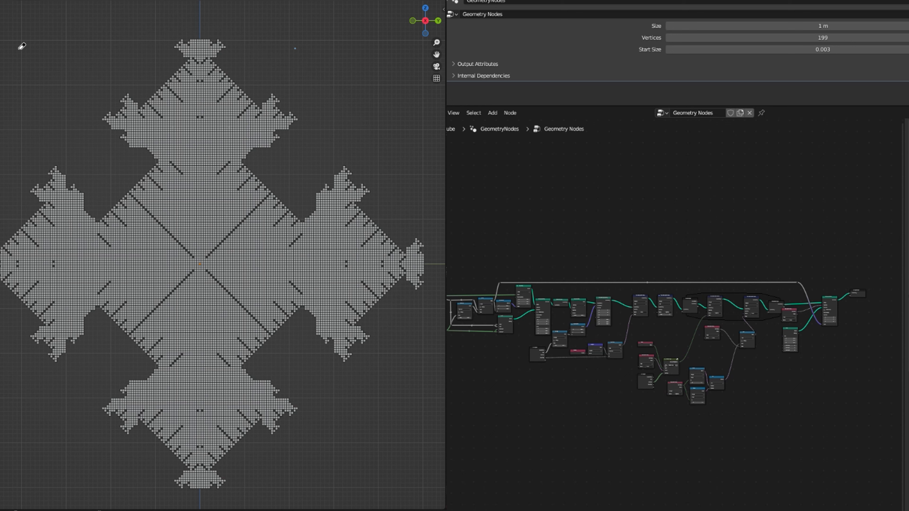
pyautogui.press('t')
pyautogui.press('t')
# - Annotate the flat outer edge of one of the structure's tips with a long vertical line and a short crossing mark
pyautogui.moveTo(191, 41); pyautogui.dragTo(250, 40)
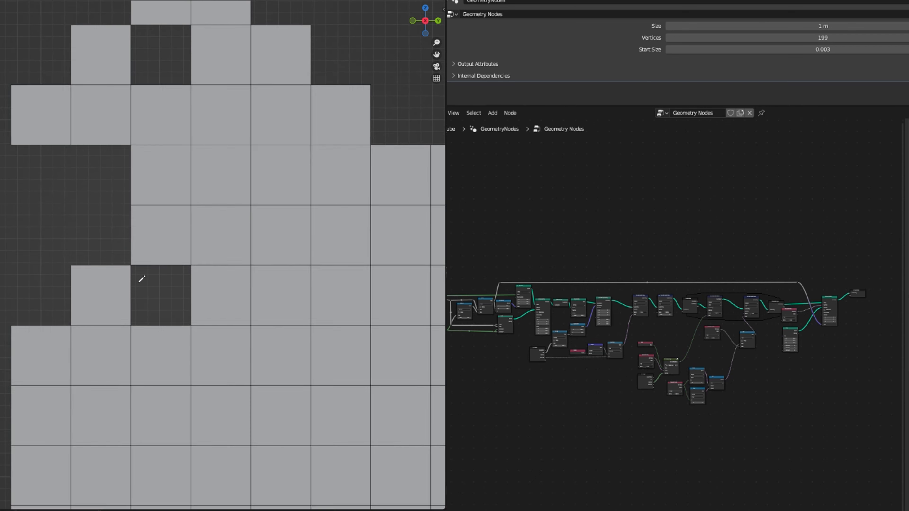
pyautogui.keyDown('shift'); pyautogui.moveTo(199, 269); pyautogui.dragTo(383, 268, button='middle'); pyautogui.keyUp('shift')
pyautogui.moveTo(237, 237)
pyautogui.keyDown('shift'); pyautogui.mouseDown(button='middle')
pyautogui.moveTo(276, 276)
pyautogui.moveTo(272, 291)
pyautogui.mouseUp(button='middle'); pyautogui.keyUp('shift')
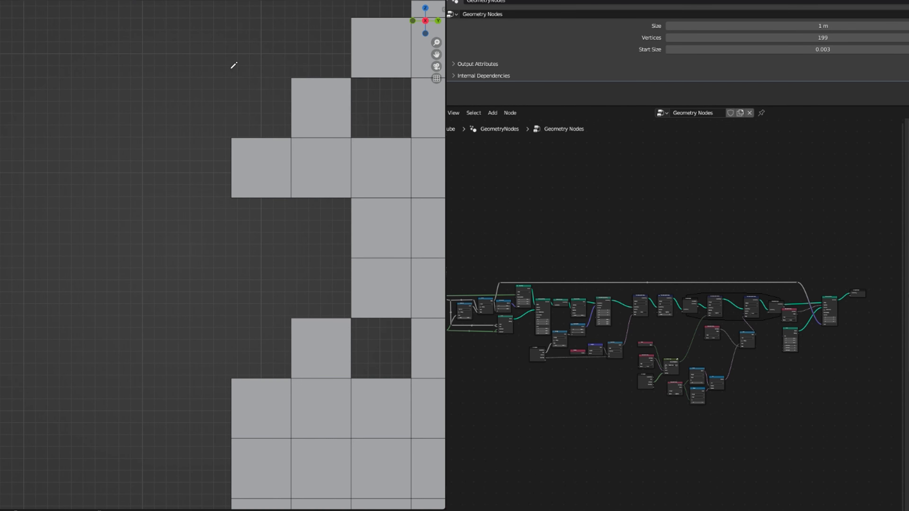
pyautogui.moveTo(233, 58); pyautogui.dragTo(231, 461)
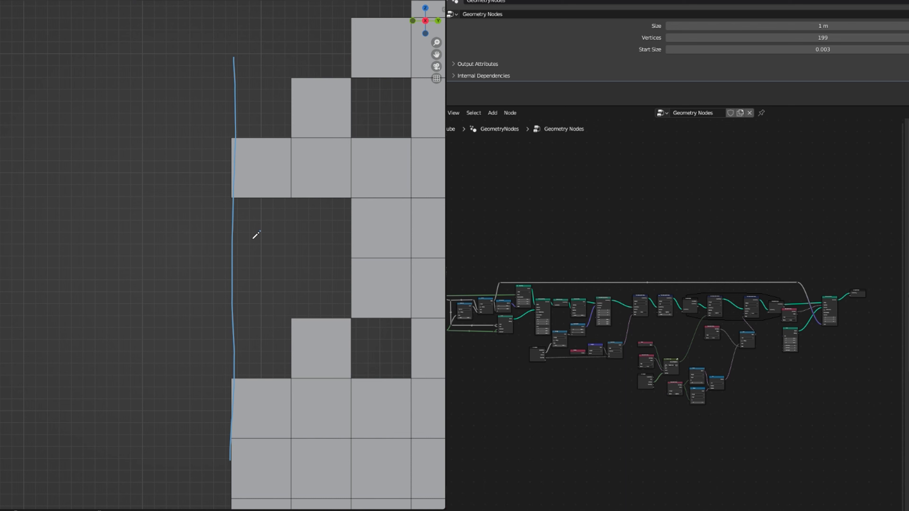
pyautogui.moveTo(235, 236); pyautogui.dragTo(219, 237)
# - Examine the outer tips at both ends of the structure and mark beside the opposite tip's flat edge
pyautogui.scroll(-10, 212, 249)
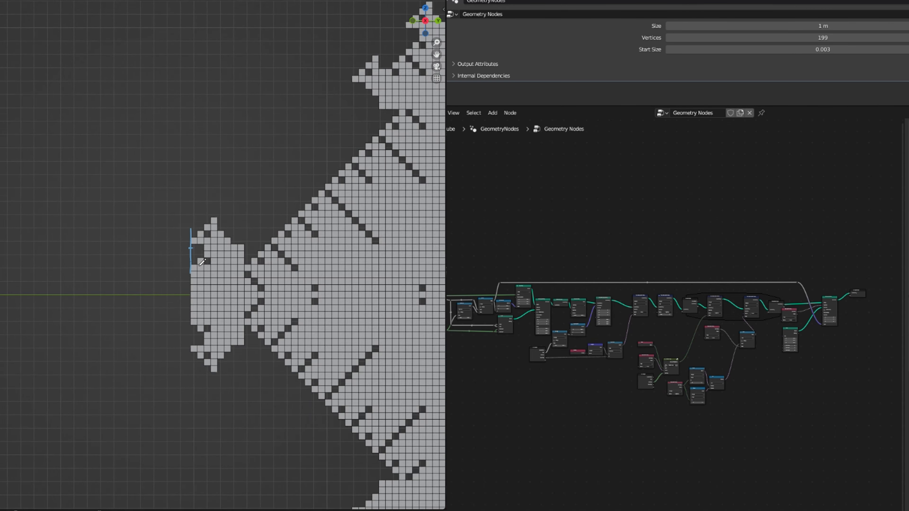
pyautogui.scroll(-3, 202, 262)
pyautogui.scroll(-4, 221, 265)
pyautogui.keyDown('shift'); pyautogui.moveTo(86, 271); pyautogui.dragTo(395, 268, button='middle'); pyautogui.keyUp('shift')
pyautogui.scroll(3, 365, 272)
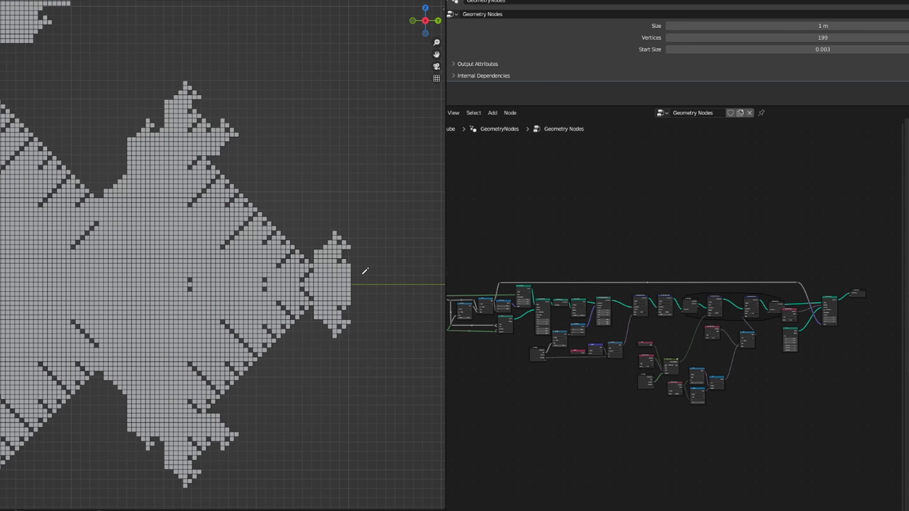
pyautogui.scroll(3, 365, 275)
pyautogui.keyDown('shift'); pyautogui.moveTo(320, 282); pyautogui.dragTo(200, 274, button='middle'); pyautogui.keyUp('shift')
pyautogui.keyDown('shift'); pyautogui.moveTo(362, 299); pyautogui.dragTo(257, 286, button='middle'); pyautogui.keyUp('shift')
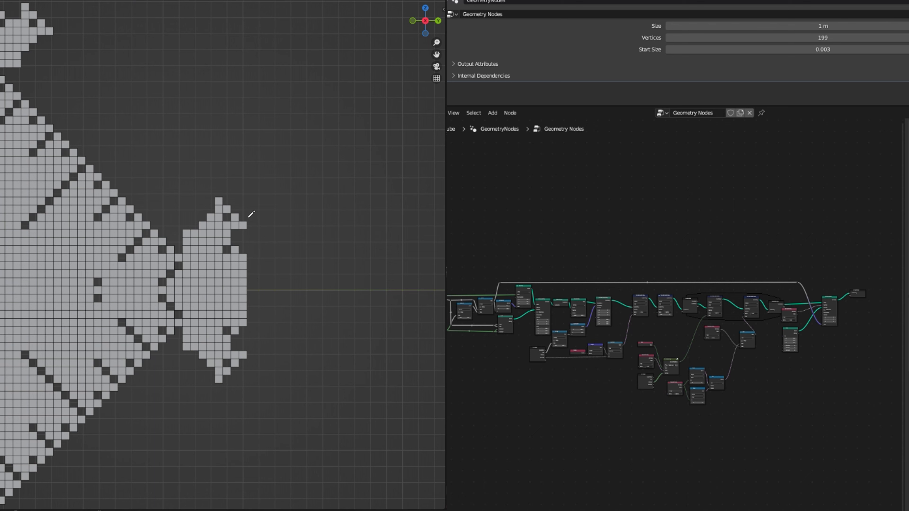
pyautogui.moveTo(260, 348); pyautogui.dragTo(257, 369)
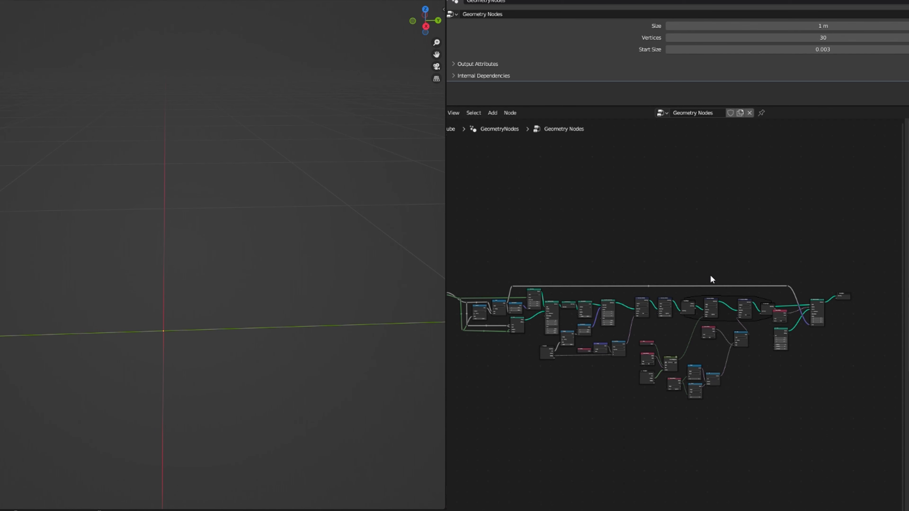
# - Move the Named Attribute node that feeds Instance on Points' Selection away from the Simulation Output node
pyautogui.scroll(2, 750, 279)
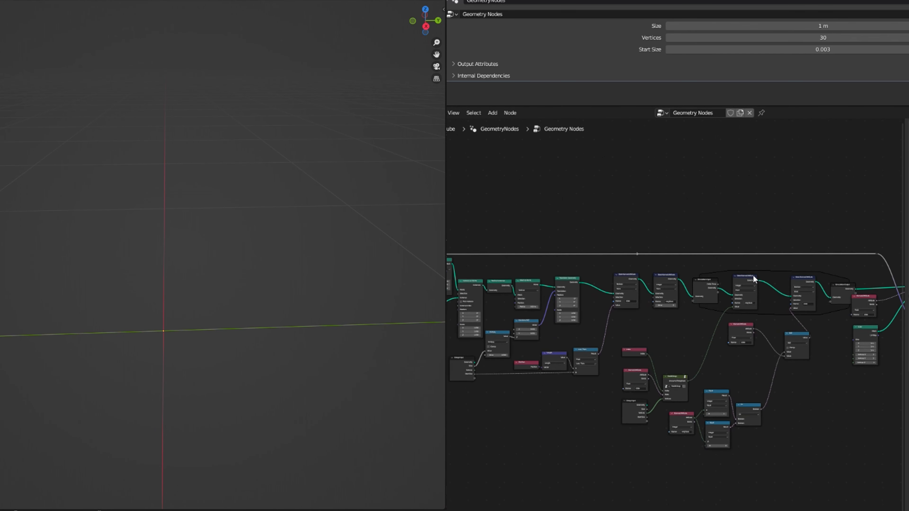
pyautogui.moveTo(798, 235); pyautogui.dragTo(594, 265, button='middle')
pyautogui.scroll(10, 575, 303)
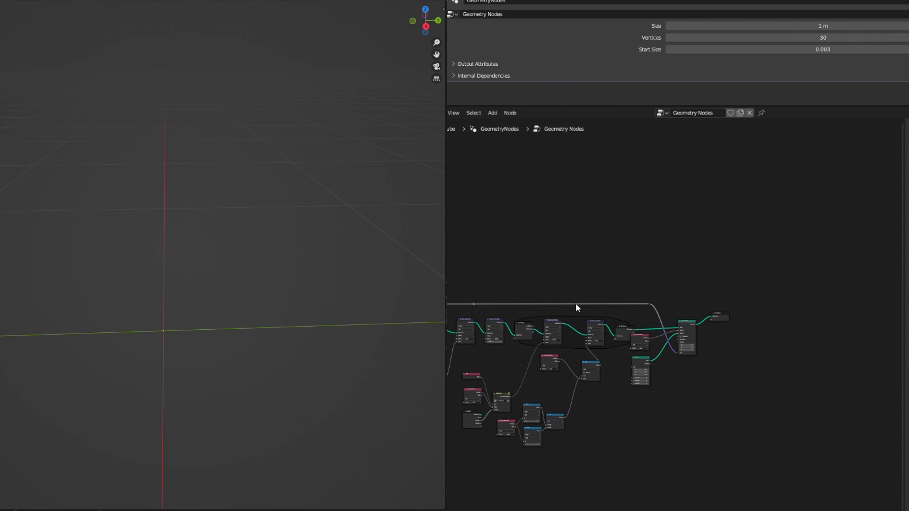
pyautogui.moveTo(624, 351); pyautogui.dragTo(646, 353)
pyautogui.scroll(4, 678, 340)
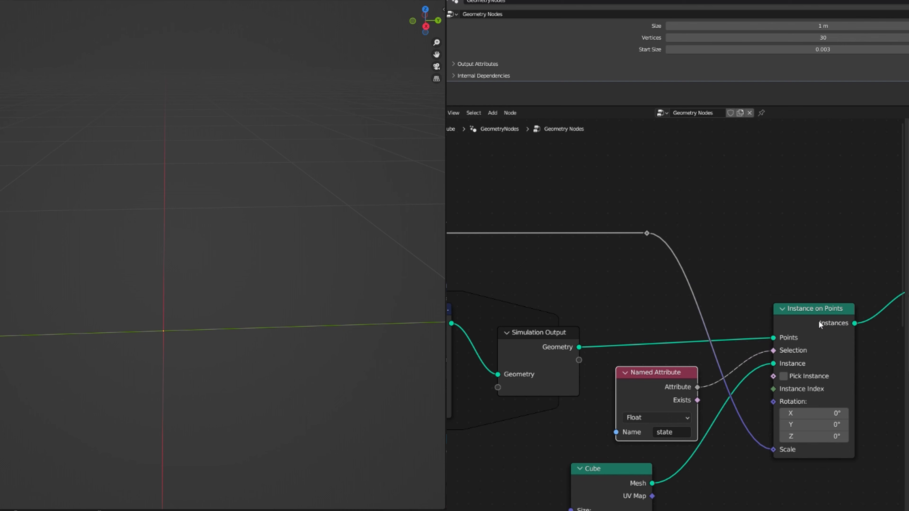
# - Preview the Simulation Output's geometry through a Viewer node
pyautogui.scroll(-3, 666, 322)
pyautogui.moveTo(613, 339); pyautogui.dragTo(616, 369, button='middle')
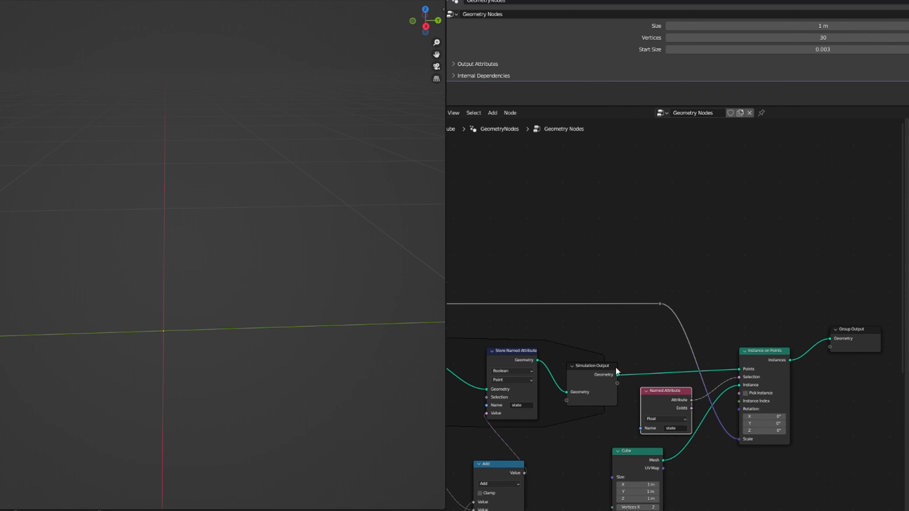
pyautogui.moveTo(617, 376)
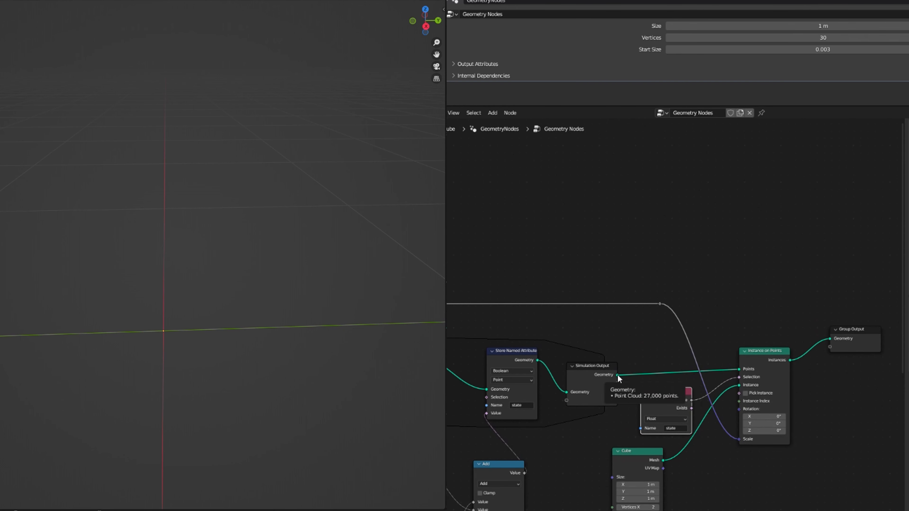
pyautogui.keyDown('ctrl'); pyautogui.keyDown('shift'); pyautogui.click(618, 376); pyautogui.keyUp('shift'); pyautogui.keyUp('ctrl')
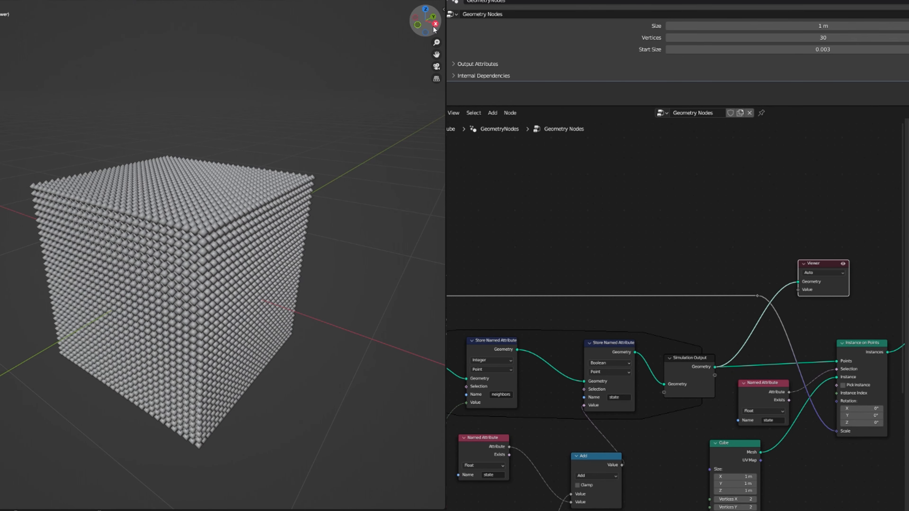
# - View the point grid straight from the side and mark its outermost top row and outermost column of points
pyautogui.click(426, 8)
pyautogui.scroll(5, 121, 238)
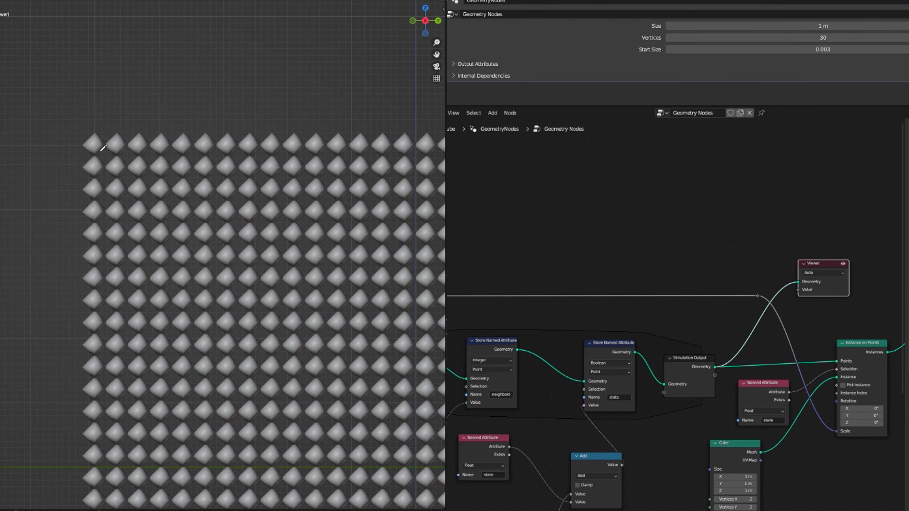
pyautogui.moveTo(93, 146); pyautogui.dragTo(128, 146)
pyautogui.moveTo(235, 148); pyautogui.dragTo(441, 142)
pyautogui.moveTo(99, 175); pyautogui.dragTo(100, 478)
pyautogui.moveTo(133, 189); pyautogui.dragTo(114, 187, button='middle')
pyautogui.scroll(-5, 109, 185)
pyautogui.moveTo(102, 186); pyautogui.dragTo(237, 272)
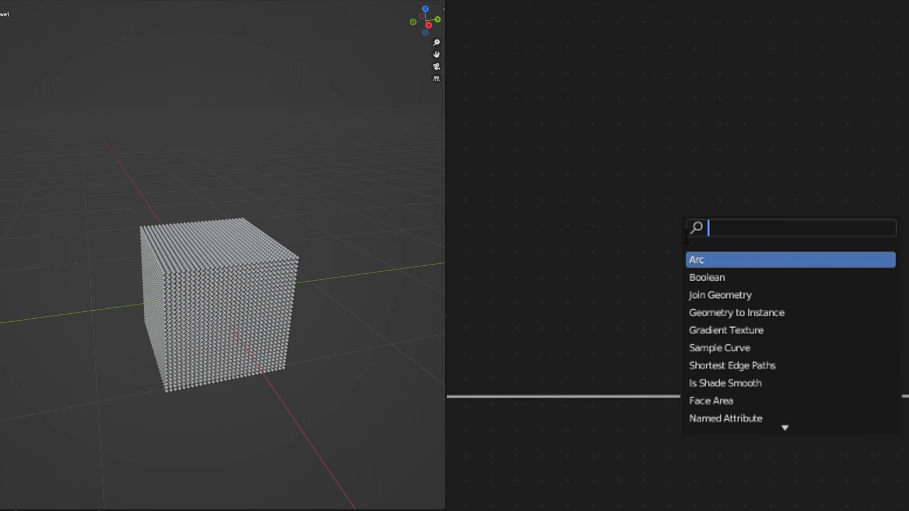
# - Add a Position node and feed it into a new Vector Math node set to Absolute
pyautogui.write('pos')
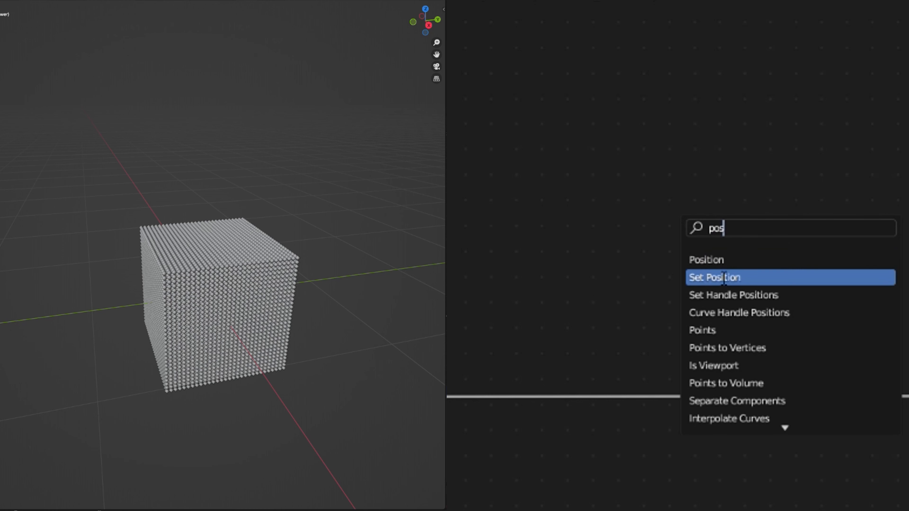
pyautogui.click(707, 259)
pyautogui.click(621, 242)
pyautogui.moveTo(619, 243); pyautogui.dragTo(680, 240)
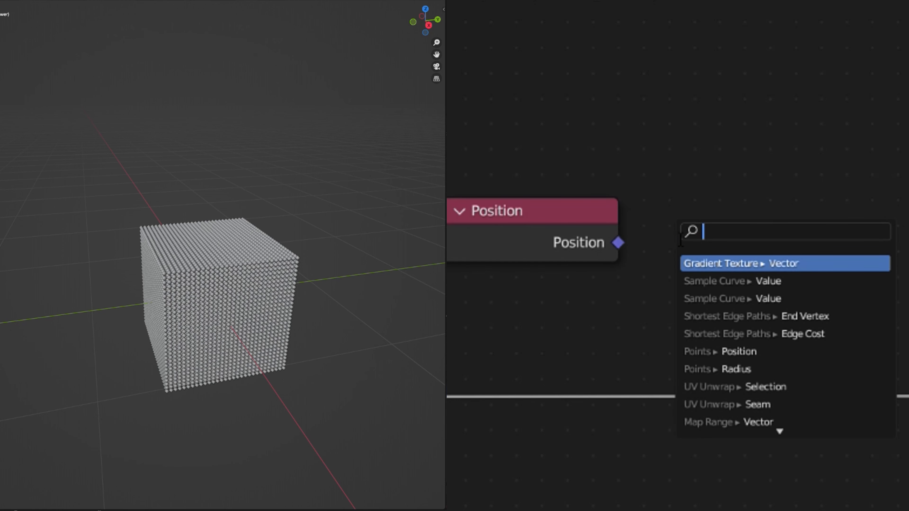
pyautogui.write('vector')
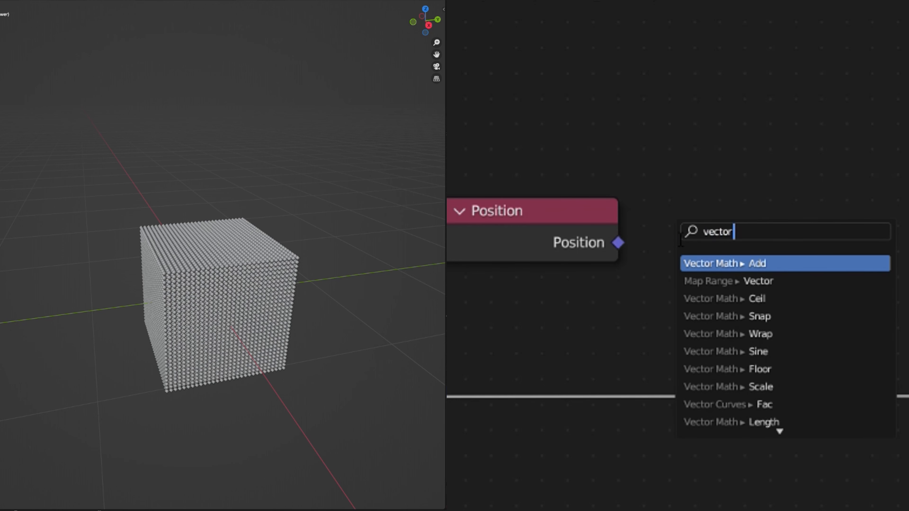
pyautogui.write(' ob')
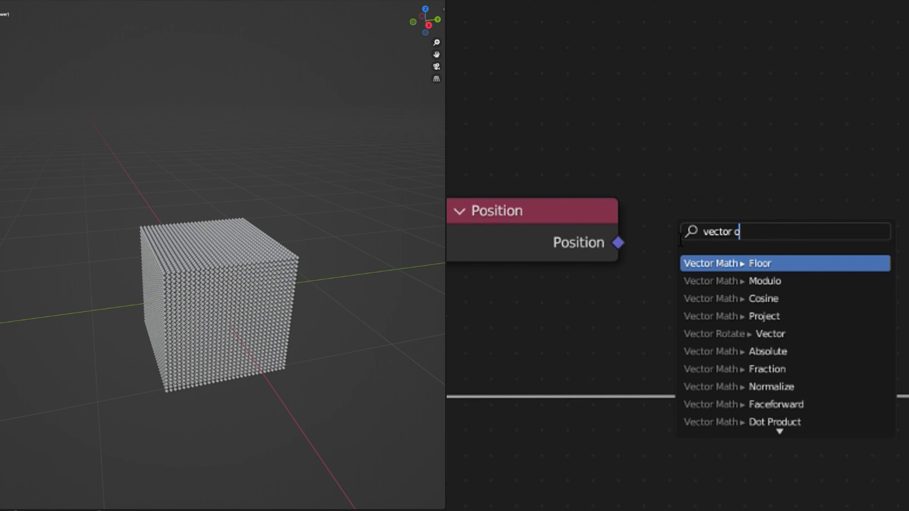
pyautogui.click(752, 352)
pyautogui.click(736, 300)
pyautogui.moveTo(826, 232); pyautogui.dragTo(688, 250, button='middle')
pyautogui.scroll(-5, 687, 250)
pyautogui.click(740, 198)
pyautogui.scroll(-5, 740, 198)
pyautogui.moveTo(478, 215); pyautogui.dragTo(888, 175, button='middle')
pyautogui.scroll(-7, 658, 178)
pyautogui.moveTo(504, 262); pyautogui.dragTo(771, 203, button='middle')
pyautogui.click(516, 469)
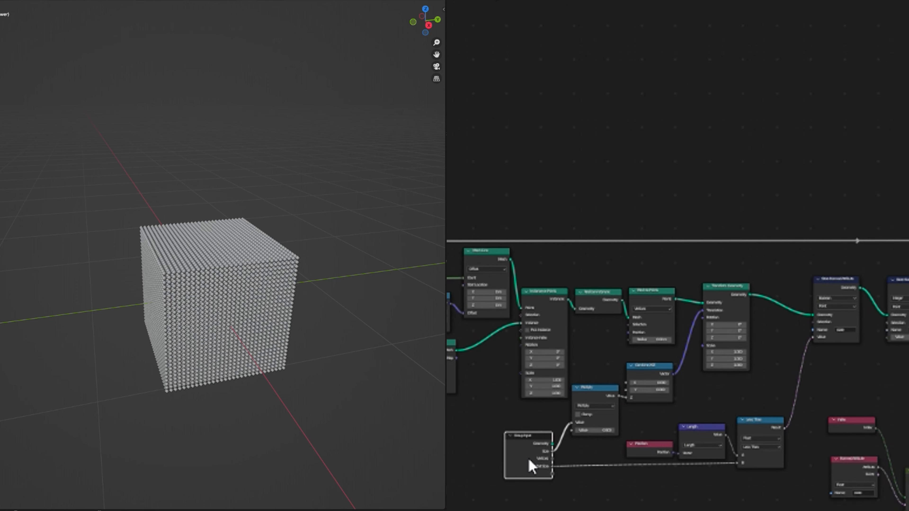
pyautogui.hotkey('shift', 'a')
pyautogui.click(710, 205)
pyautogui.write('group')
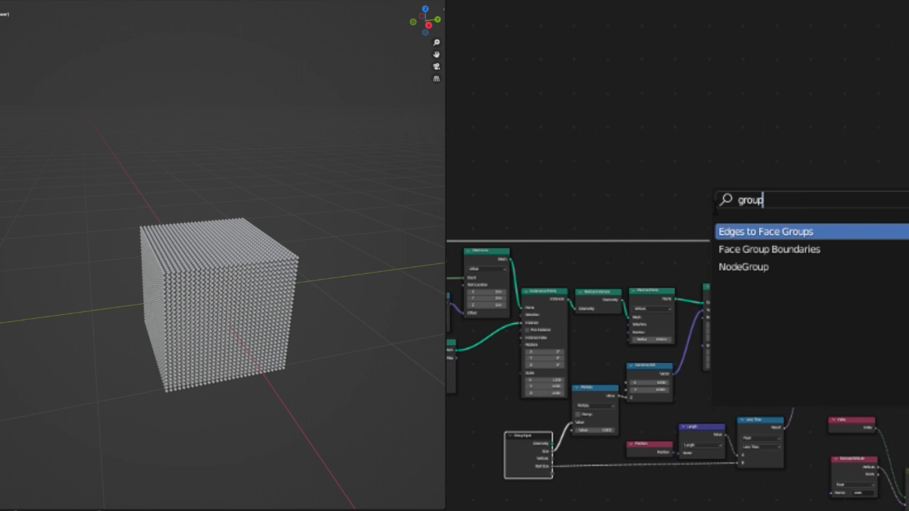
pyautogui.press('Return')
# - Duplicate the Group Input node and place the copy above the new Position and Absolute nodes
pyautogui.rightClick(547, 459)
pyautogui.click(528, 458)
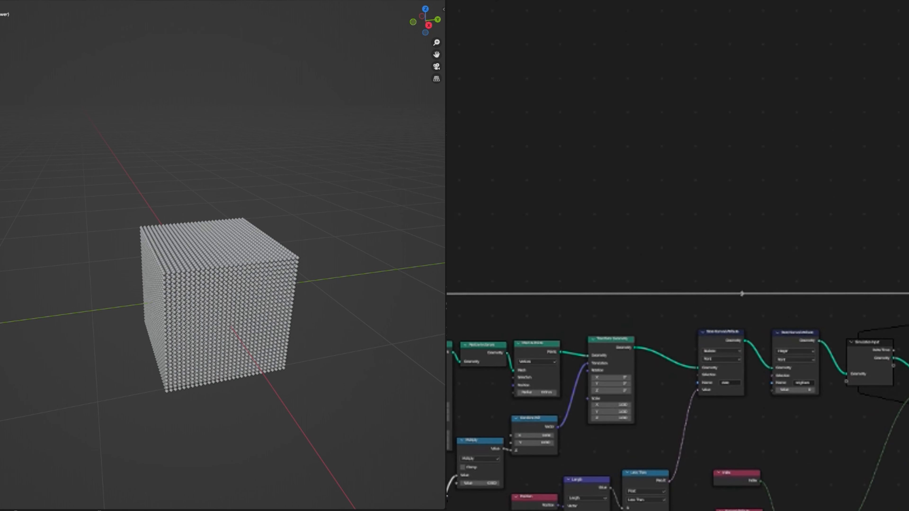
pyautogui.hotkey('shift', 'd')
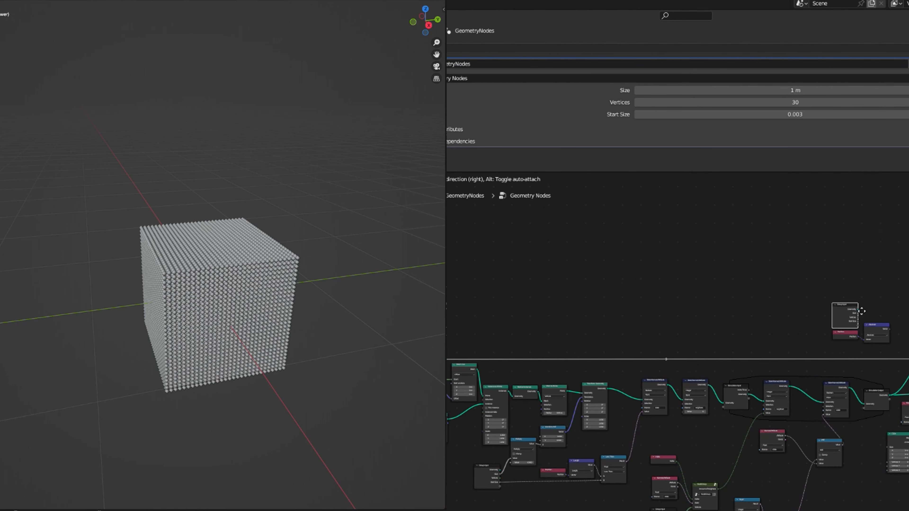
pyautogui.click(887, 308)
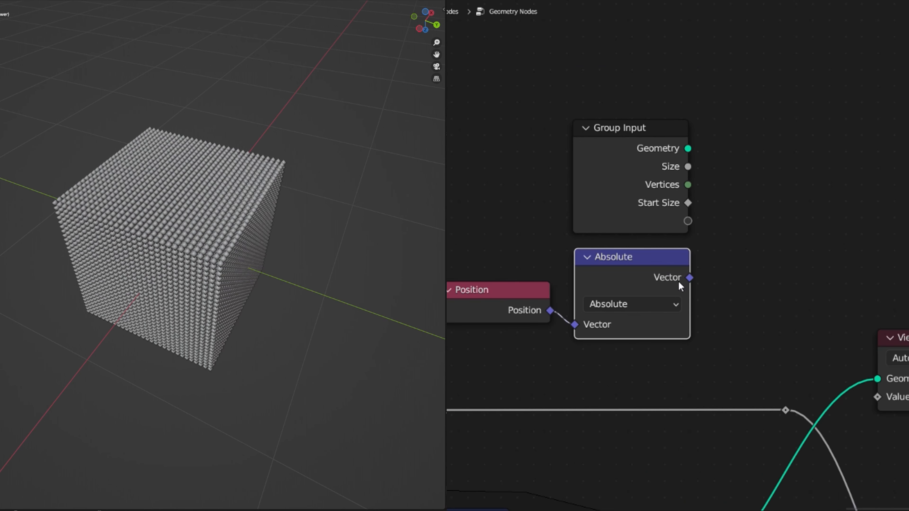
# - Feed the Absolute node's vector into input A of a new element-wise vector Compare node set to Less Than
pyautogui.click(691, 172)
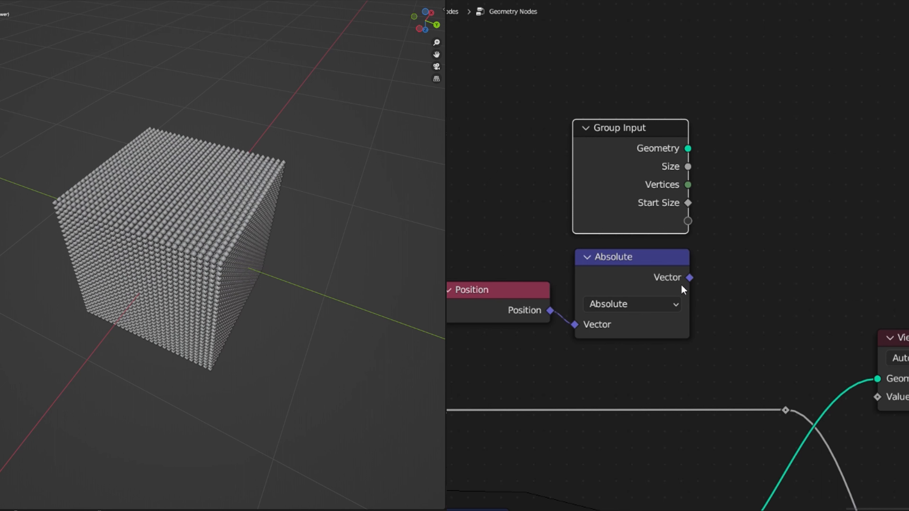
pyautogui.moveTo(689, 278); pyautogui.dragTo(766, 231)
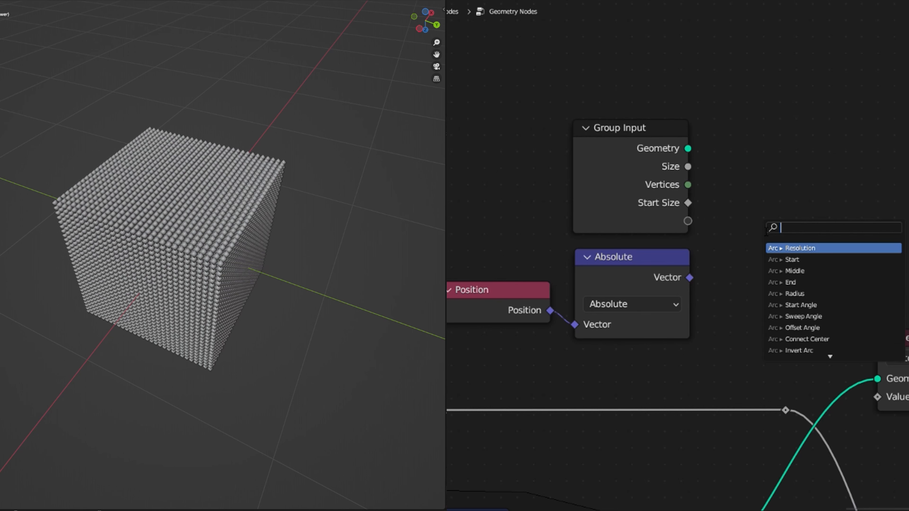
pyautogui.write('comp')
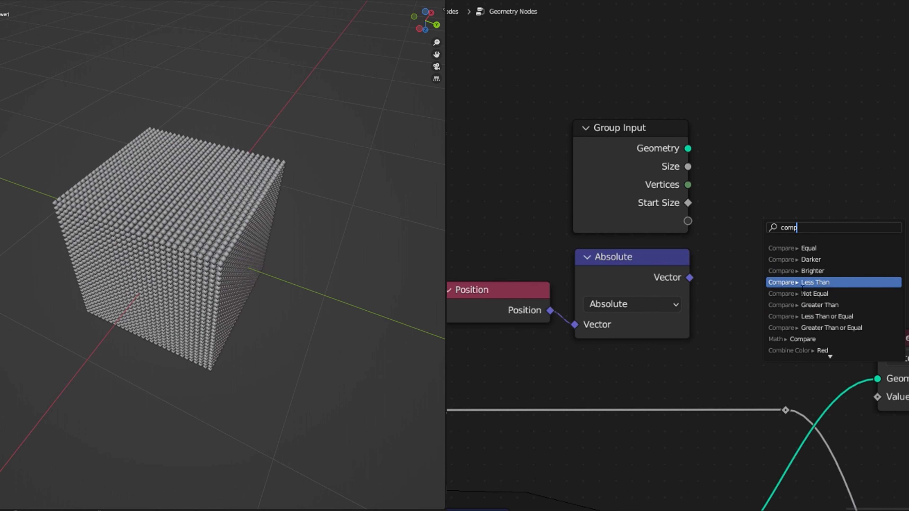
pyautogui.click(802, 285)
pyautogui.click(779, 208)
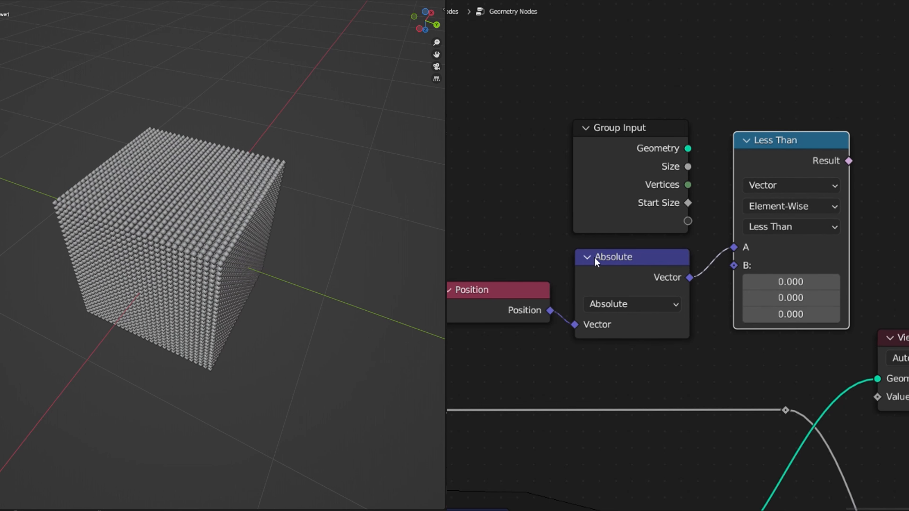
# - Arrange the Position and Absolute nodes above the Group Input copy and connect its Size to input B of Less Than
pyautogui.moveTo(504, 252); pyautogui.dragTo(604, 289)
pyautogui.press('g')
pyautogui.click(624, 69)
pyautogui.moveTo(609, 178); pyautogui.dragTo(629, 309)
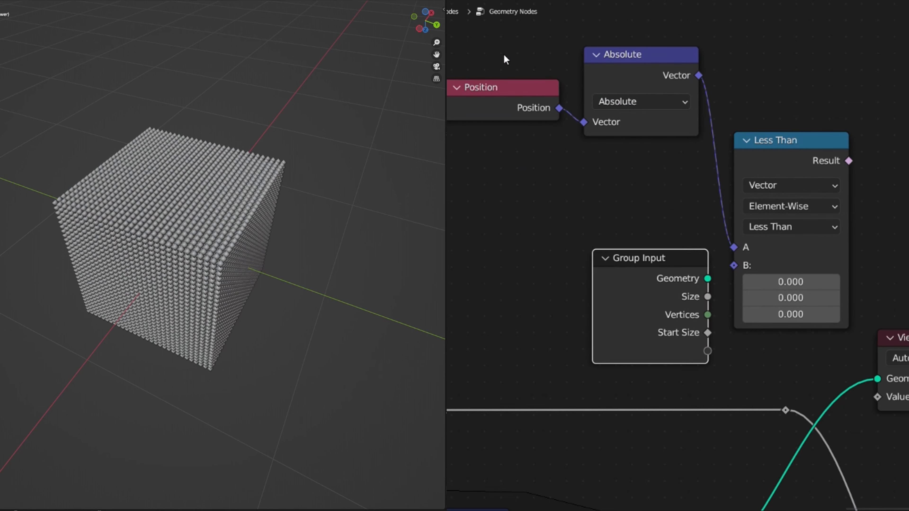
pyautogui.moveTo(505, 57); pyautogui.dragTo(628, 89)
pyautogui.press('g')
pyautogui.click(605, 149)
pyautogui.moveTo(635, 291); pyautogui.dragTo(549, 296)
pyautogui.moveTo(633, 302); pyautogui.dragTo(730, 273)
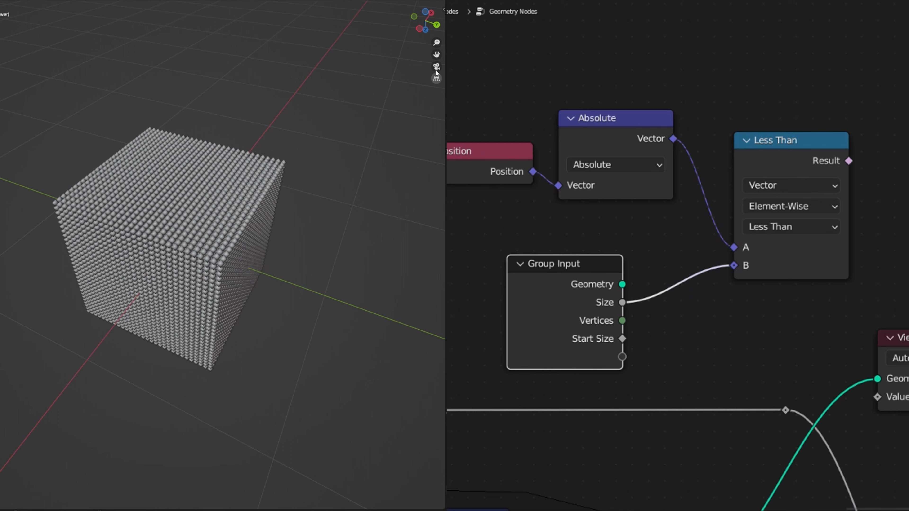
# - Preview the Less Than result from above and annotate the grid's full side as S and its centre-to-edge distance
pyautogui.click(426, 13)
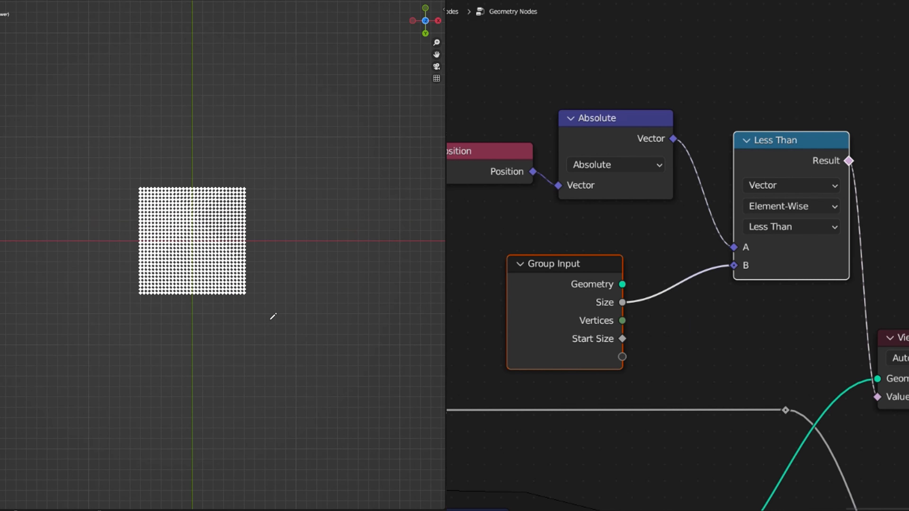
pyautogui.scroll(6, 271, 318)
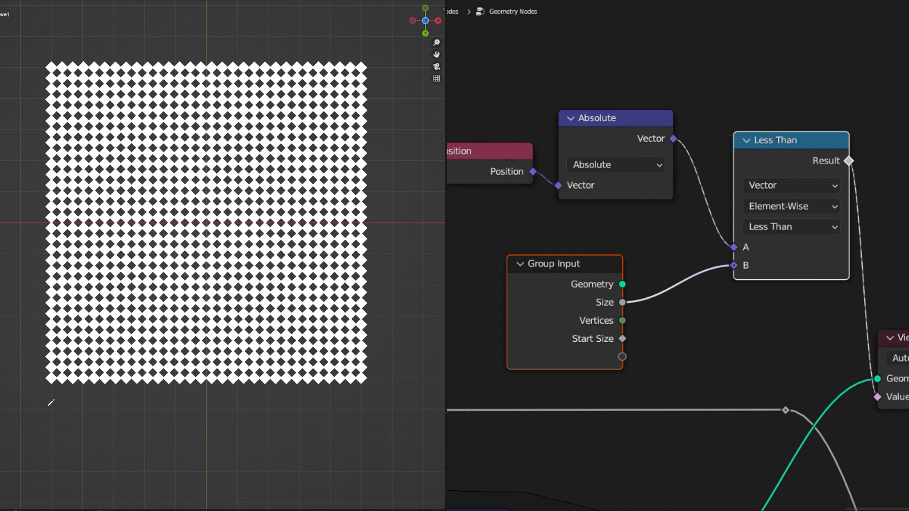
pyautogui.moveTo(378, 68); pyautogui.dragTo(385, 384)
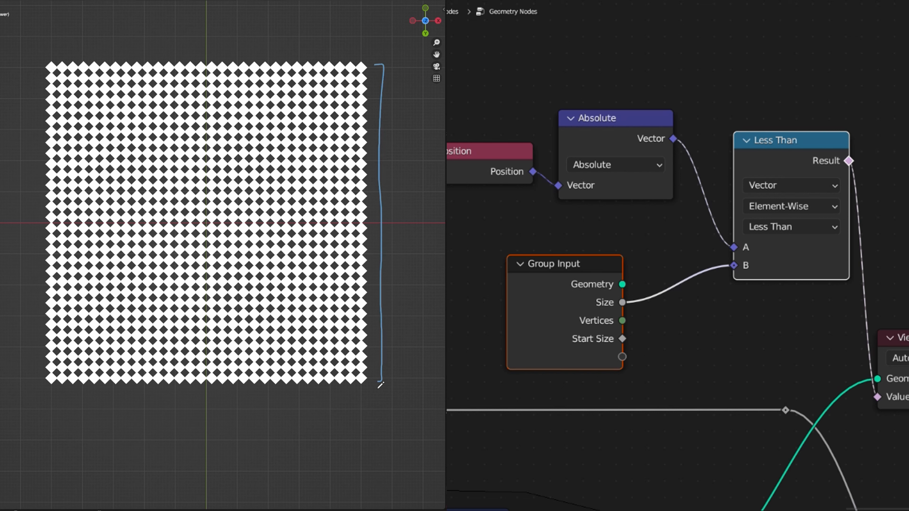
pyautogui.moveTo(401, 224); pyautogui.dragTo(396, 237)
pyautogui.moveTo(206, 225); pyautogui.dragTo(206, 64)
# - Make room between the nodes and insert a duplicate of Absolute between the Group Input's Size and Less Than's input B
pyautogui.click(536, 224)
pyautogui.moveTo(521, 276); pyautogui.dragTo(456, 276)
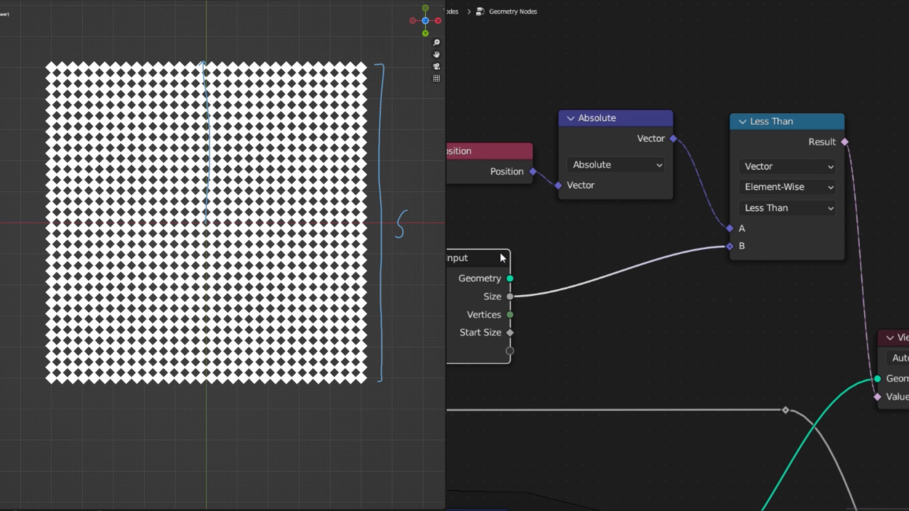
pyautogui.hotkey('shift', 'a')
pyautogui.click(588, 133)
pyautogui.hotkey('shift', 'd')
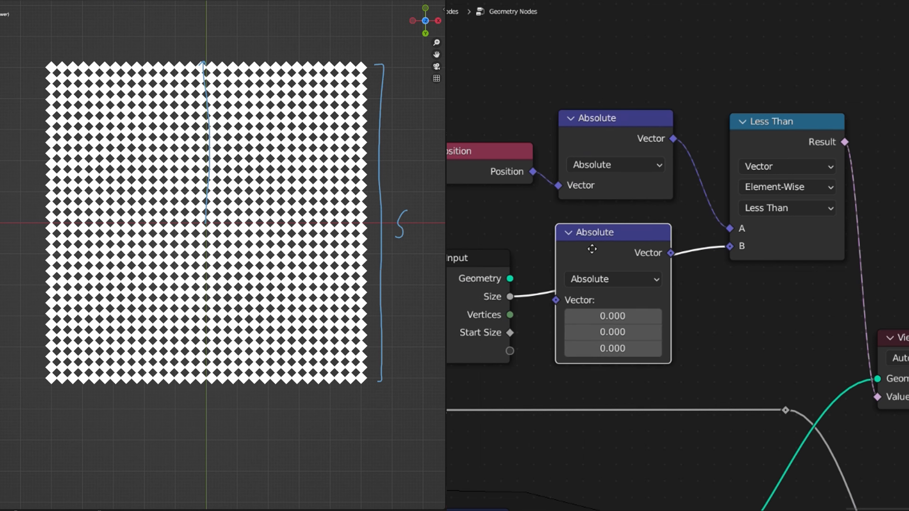
pyautogui.click(589, 247)
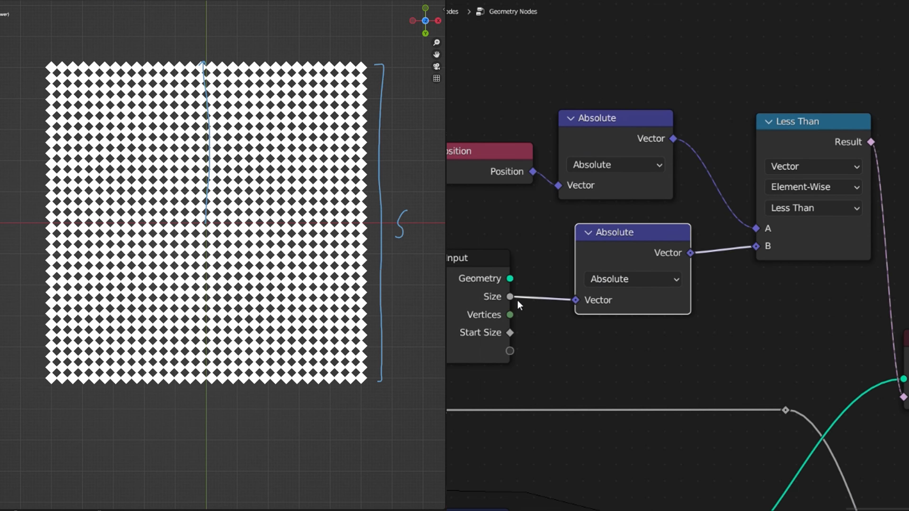
# - Change the duplicated Absolute node's operation to Scale and set its scale to 0.5
pyautogui.click(616, 279)
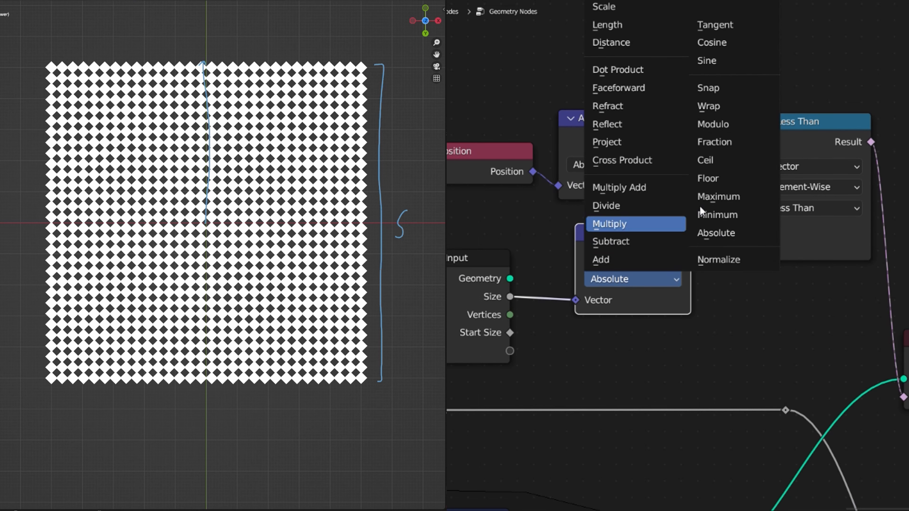
pyautogui.click(605, 6)
pyautogui.click(643, 323)
pyautogui.write('.5')
pyautogui.press('Return')
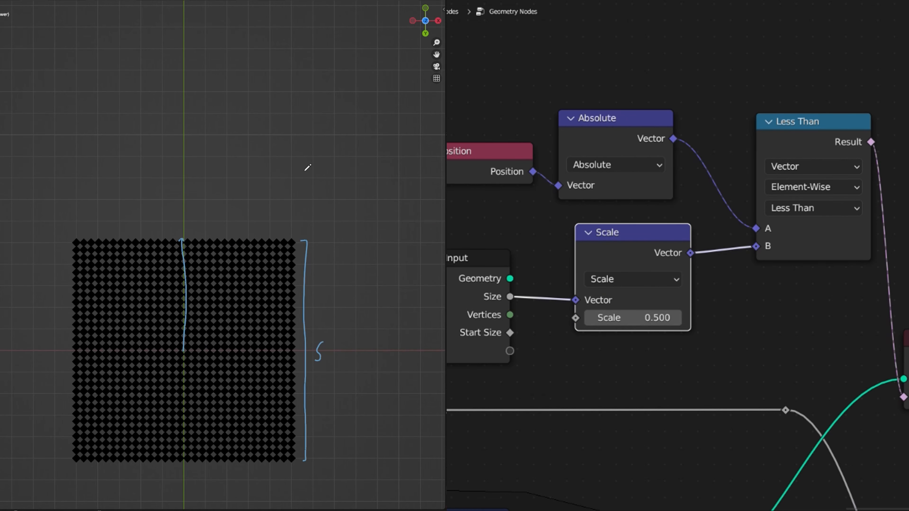
# - Play the simulation for a few frames and examine the Less Than preview on the outer layers near the grid's corner
pyautogui.moveTo(305, 171); pyautogui.dragTo(193, 310, button='middle')
pyautogui.scroll(3, 242, 258)
pyautogui.scroll(4, 221, 300)
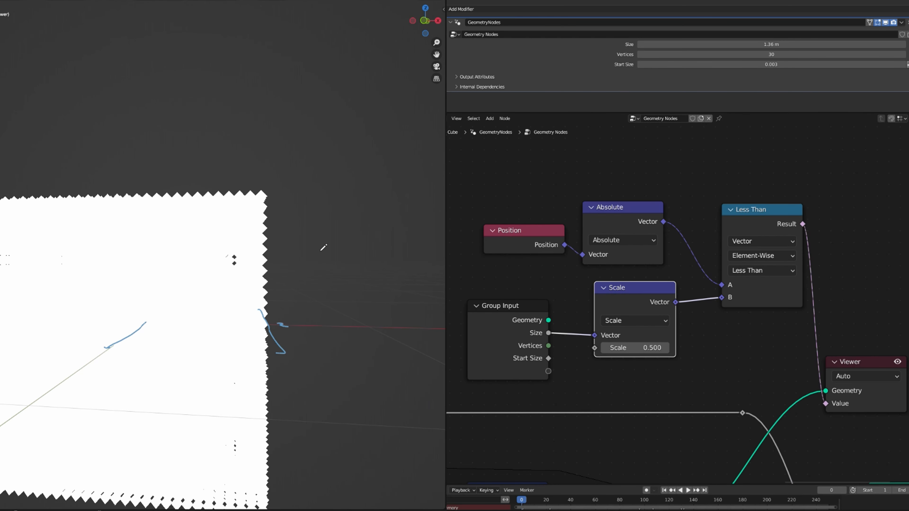
pyautogui.press('space')
pyautogui.press('space')
pyautogui.scroll(-1, 297, 328)
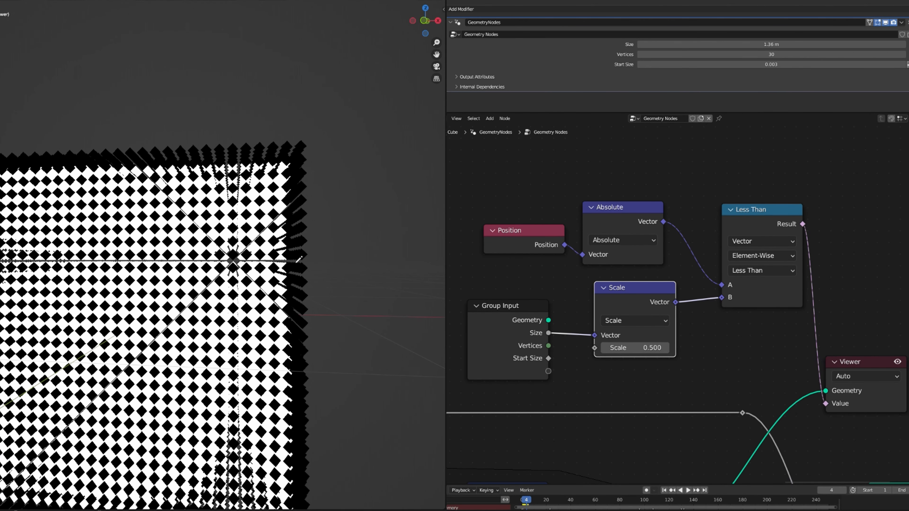
pyautogui.moveTo(274, 307); pyautogui.dragTo(286, 306, button='middle')
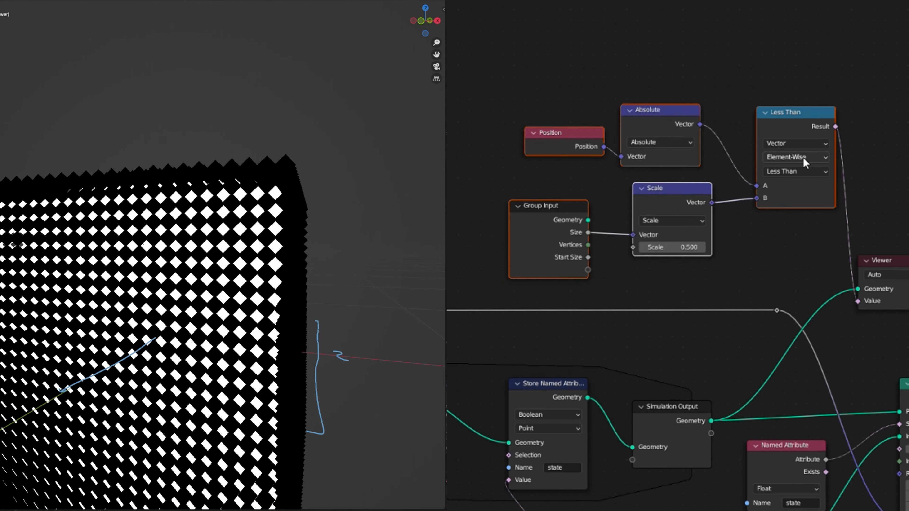
# - Connect the Less Than result to the Selection of the Store Named Attribute node that writes state inside the simulation
pyautogui.scroll(4, 803, 158)
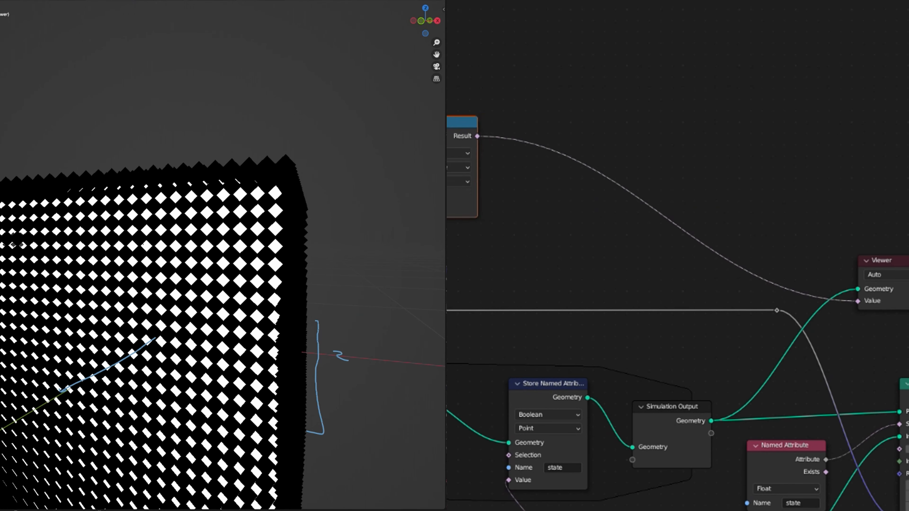
pyautogui.moveTo(694, 93); pyautogui.dragTo(770, 408)
pyautogui.moveTo(783, 297); pyautogui.dragTo(637, 183, button='middle')
pyautogui.scroll(8, 656, 323)
pyautogui.moveTo(618, 308); pyautogui.dragTo(736, 241, button='middle')
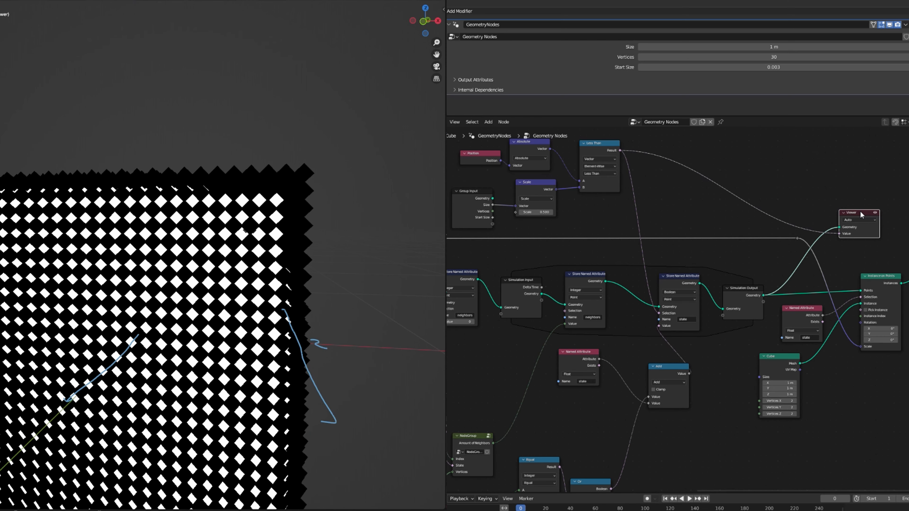
# - Remove the Viewer node and set the modifier's Start Size to 0.017 and Vertices to 99
pyautogui.press('space')
pyautogui.press('Escape')
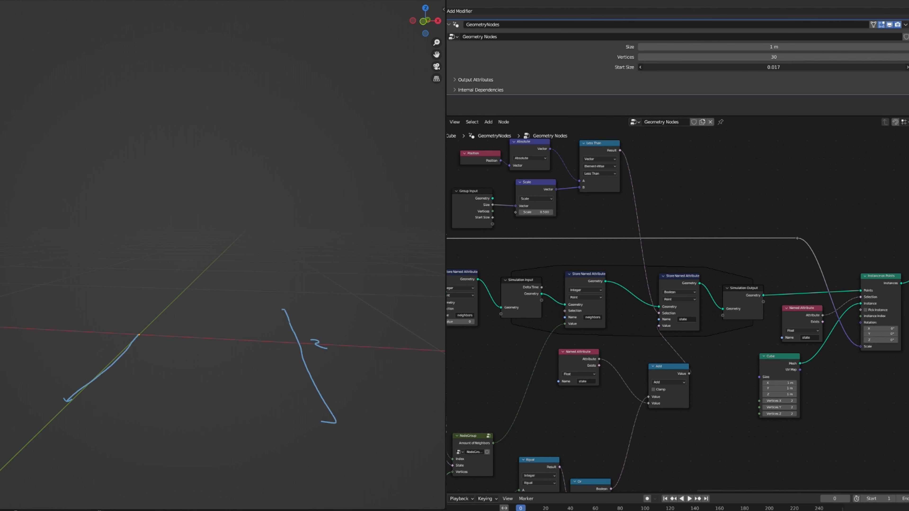
pyautogui.click(737, 58)
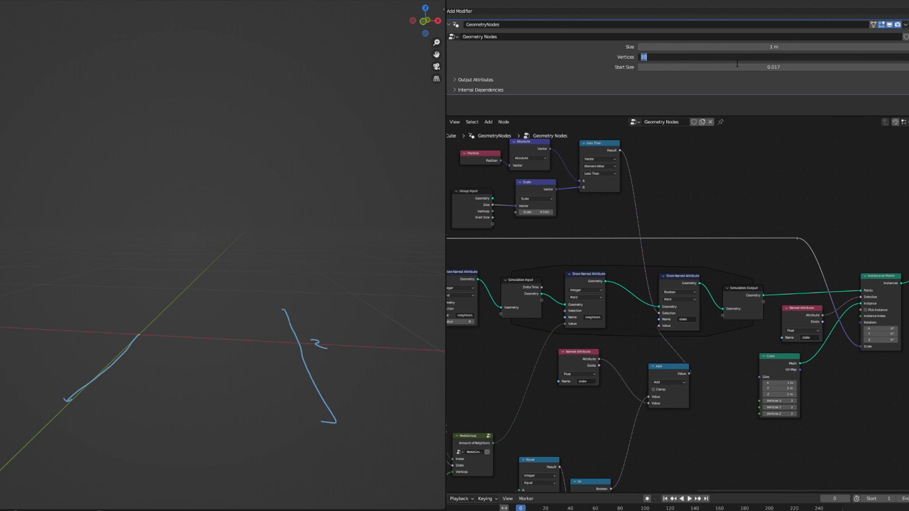
pyautogui.write('99')
pyautogui.press('Return')
# - Play the simulation until the structure has grown large and examine the shape of its outer tip up close
pyautogui.press('space')
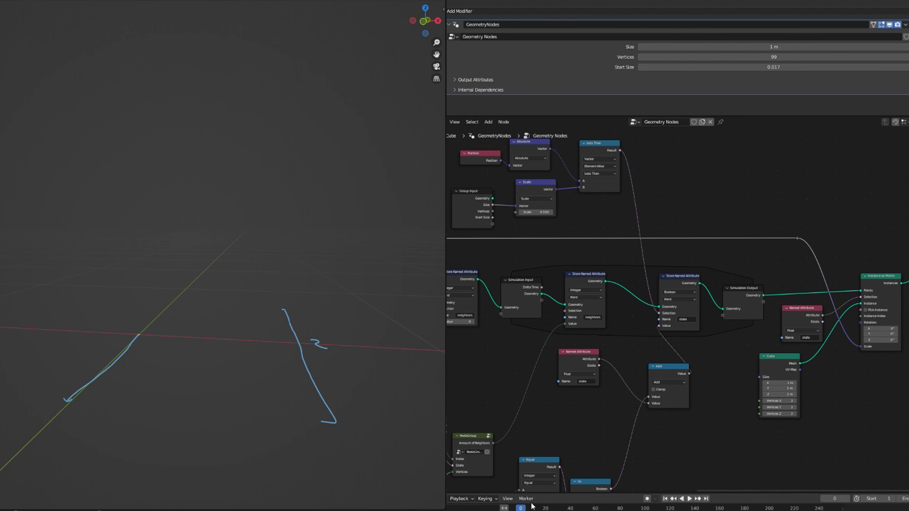
pyautogui.press('Escape')
pyautogui.moveTo(298, 376); pyautogui.dragTo(297, 334, button='middle')
pyautogui.press('space')
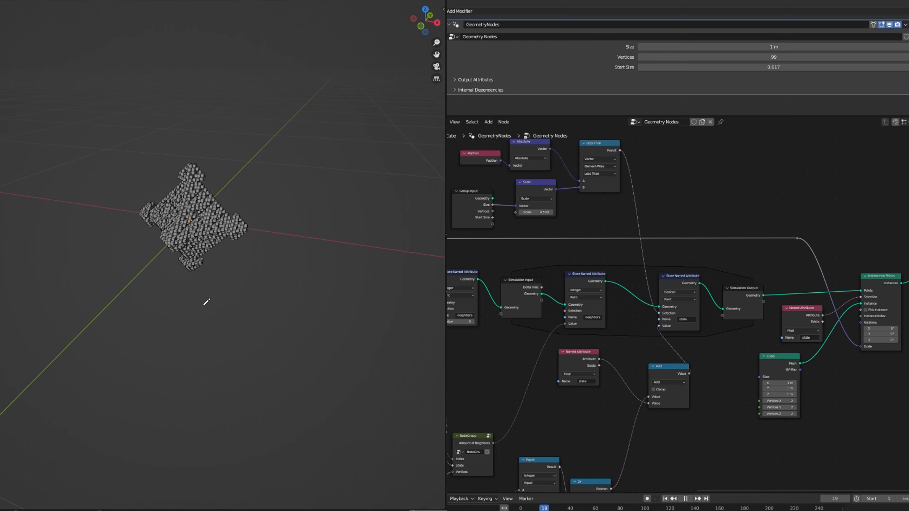
pyautogui.press('space')
pyautogui.moveTo(128, 322); pyautogui.dragTo(191, 313, button='middle')
pyautogui.scroll(5, 202, 309)
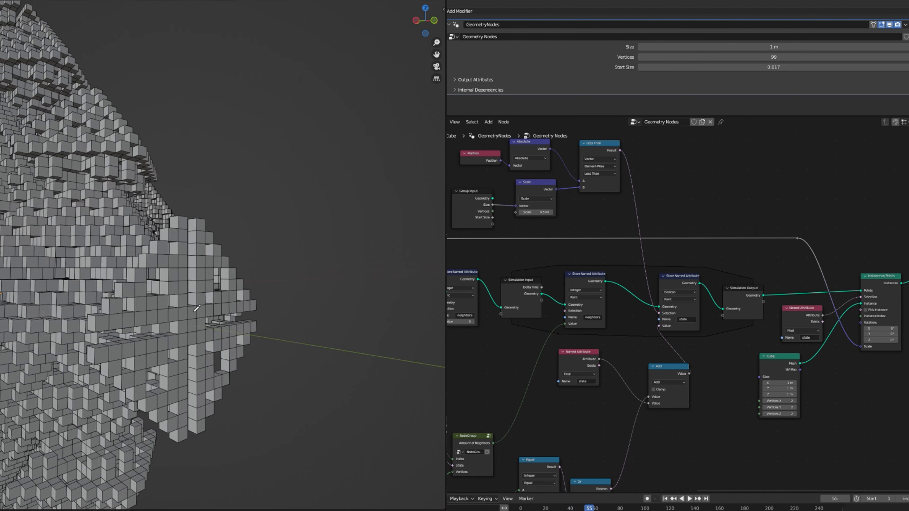
# - Examine the whole grown structure, and step the simulation frame by frame from the start to study how it expands
pyautogui.scroll(-5, 241, 327)
pyautogui.moveTo(223, 266); pyautogui.dragTo(218, 315, button='middle')
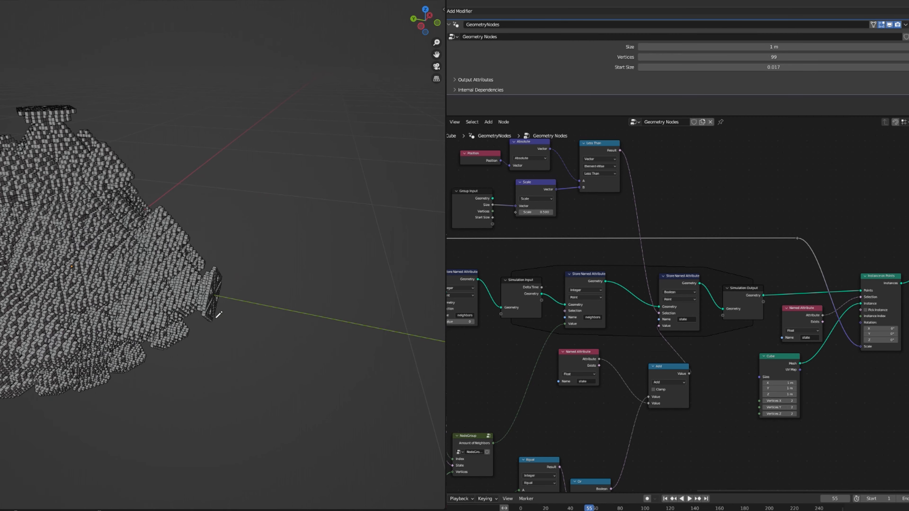
pyautogui.keyDown('shift'); pyautogui.moveTo(114, 291); pyautogui.dragTo(218, 273, button='middle'); pyautogui.keyUp('shift')
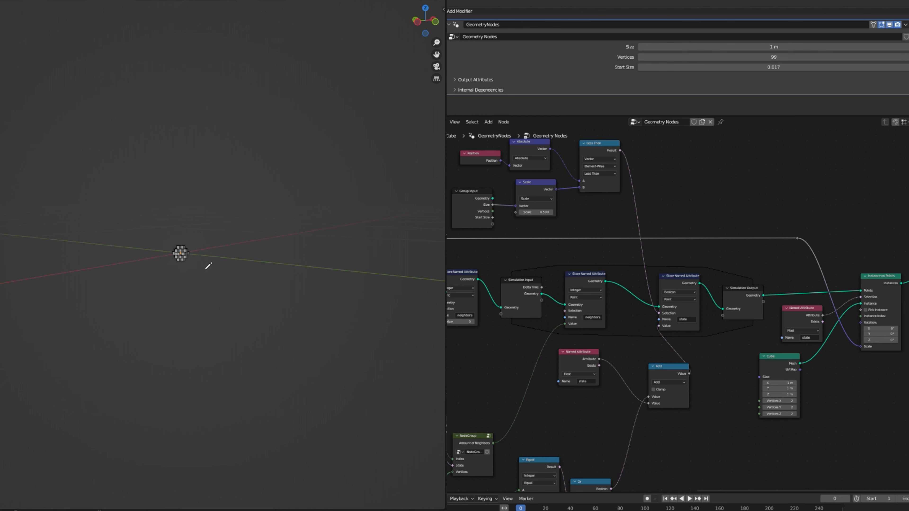
pyautogui.press('Right')
pyautogui.press('Right')
pyautogui.press('Right')
pyautogui.press('Right')
pyautogui.press('Right')
pyautogui.press('Right')
pyautogui.press('Right')
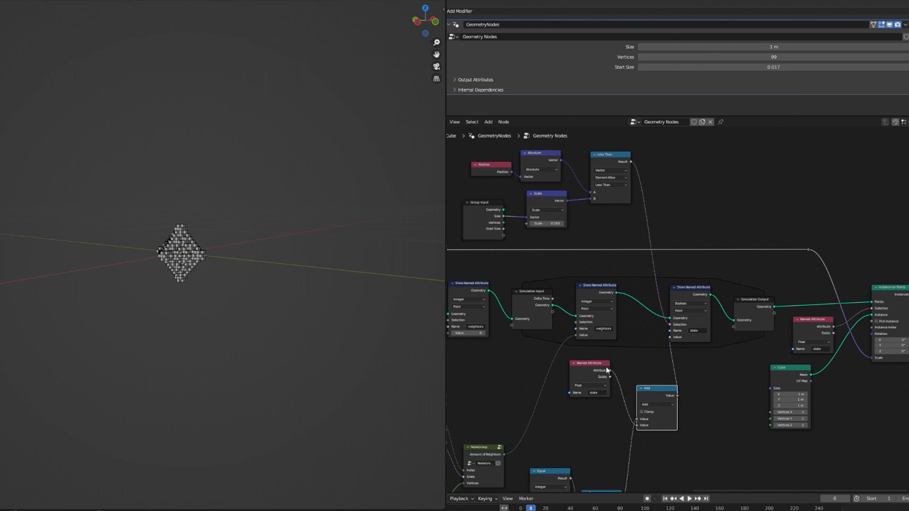
pyautogui.press('Right')
pyautogui.press('Right')
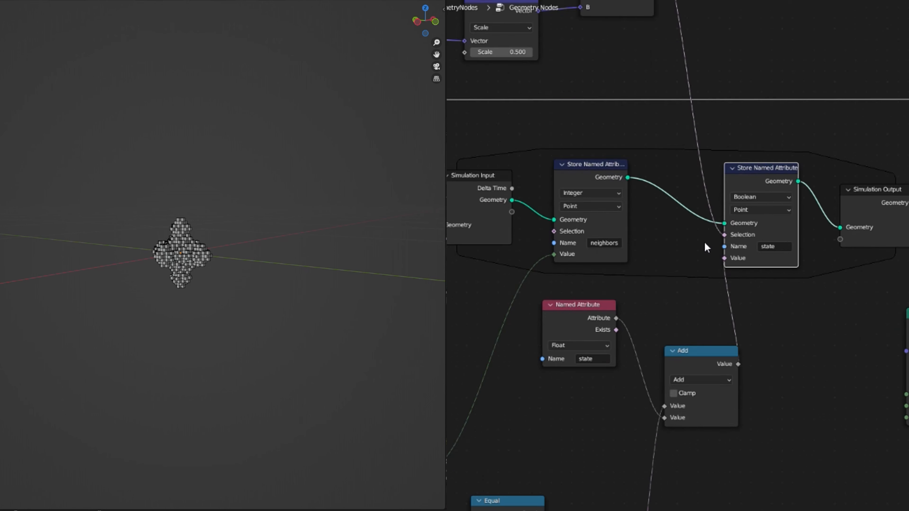
# - Insert a Switch node between the Add node and the Value of the Store Named Attribute node that writes state
pyautogui.scroll(4, 713, 251)
pyautogui.moveTo(669, 335); pyautogui.dragTo(699, 241, button='middle')
pyautogui.scroll(5, 698, 242)
pyautogui.hotkey('shift', 'a')
pyautogui.write('switch')
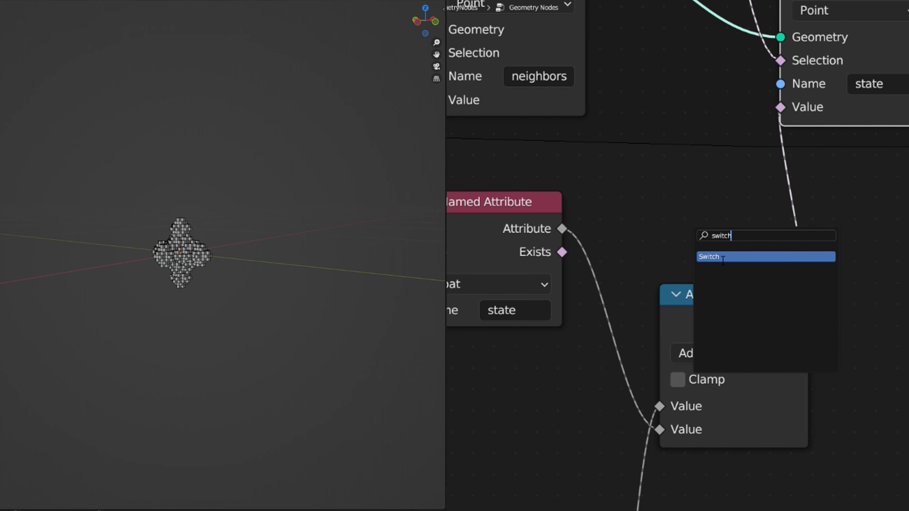
pyautogui.click(720, 256)
pyautogui.click(660, 224)
pyautogui.click(660, 224)
pyautogui.click(669, 304)
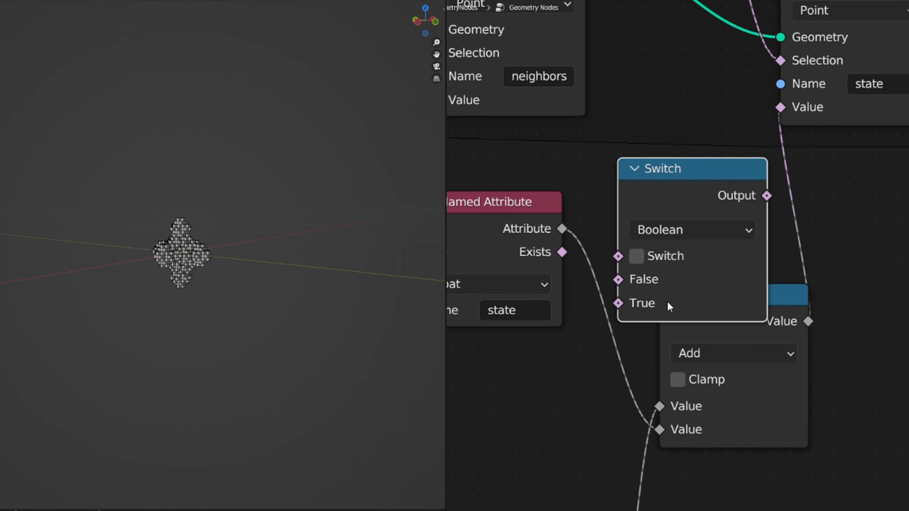
pyautogui.scroll(-2, 670, 253)
pyautogui.moveTo(646, 255); pyautogui.dragTo(729, 245)
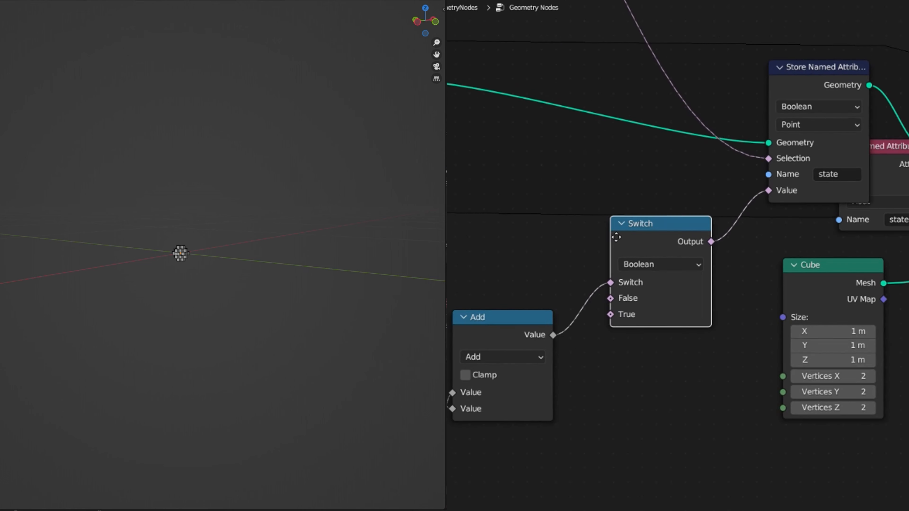
# - Move the Add result's link on the Switch node from its Switch input to its False input
pyautogui.moveTo(680, 255); pyautogui.dragTo(620, 253, button='middle')
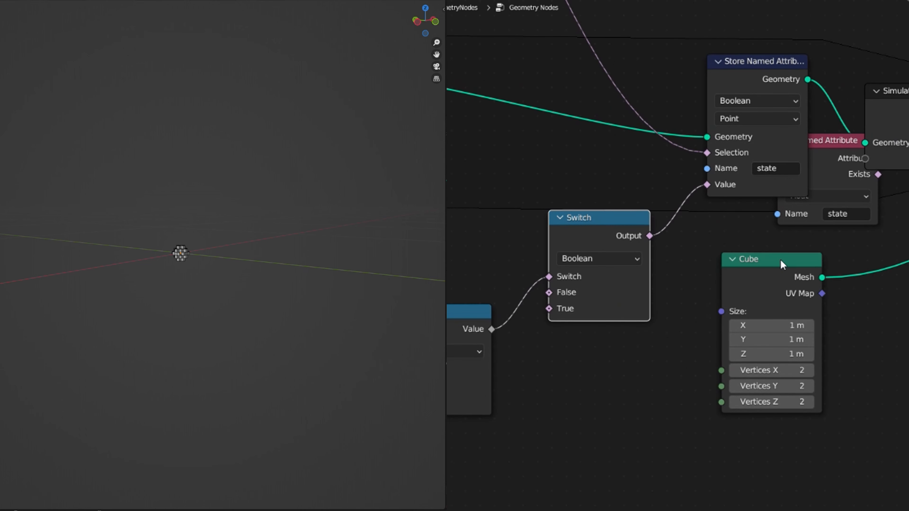
pyautogui.scroll(3, 619, 254)
pyautogui.moveTo(702, 235); pyautogui.dragTo(704, 260)
# - Add a Scene Time node above the state Named Attribute node
pyautogui.scroll(-5, 728, 271)
pyautogui.moveTo(728, 272); pyautogui.dragTo(849, 277, button='middle')
pyautogui.hotkey('shift', 'a')
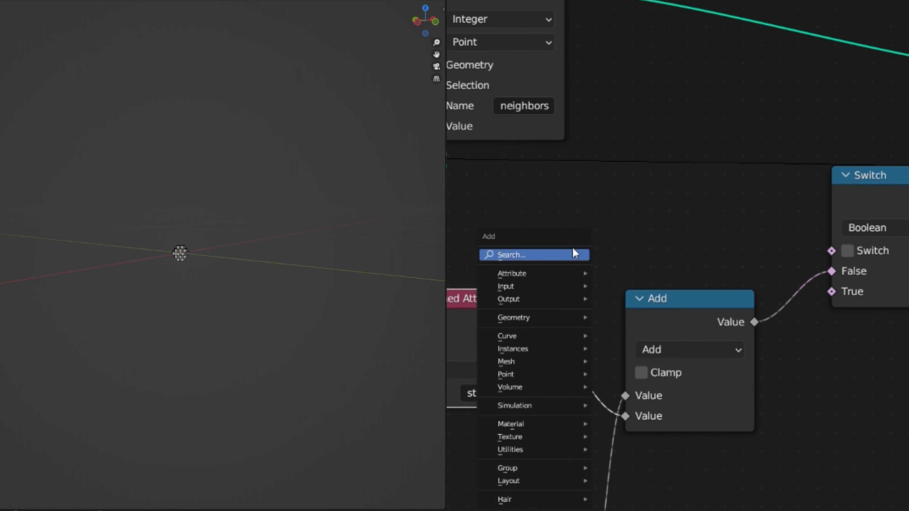
pyautogui.click(574, 251)
pyautogui.write('sc')
pyautogui.click(601, 278)
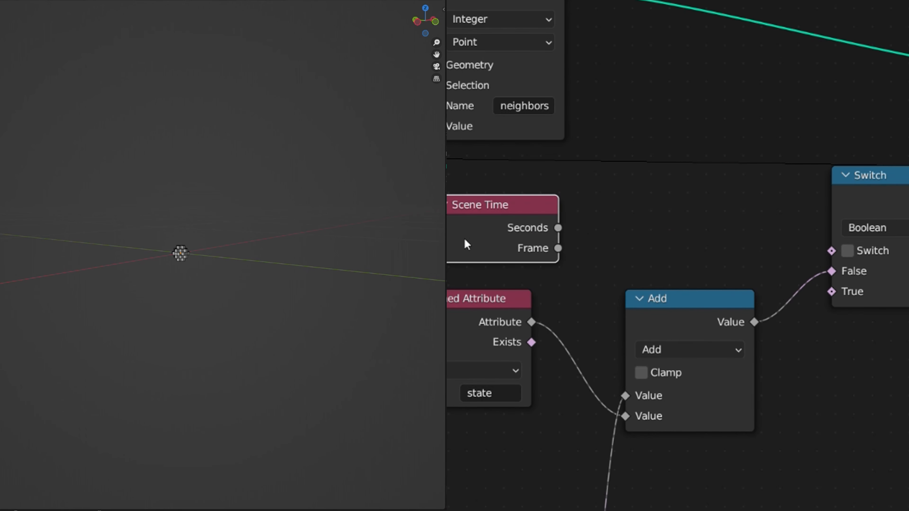
pyautogui.click(561, 247)
# - Add a Modulo math node fed by the Frame output of the Scene Time node
pyautogui.moveTo(558, 248); pyautogui.dragTo(623, 211)
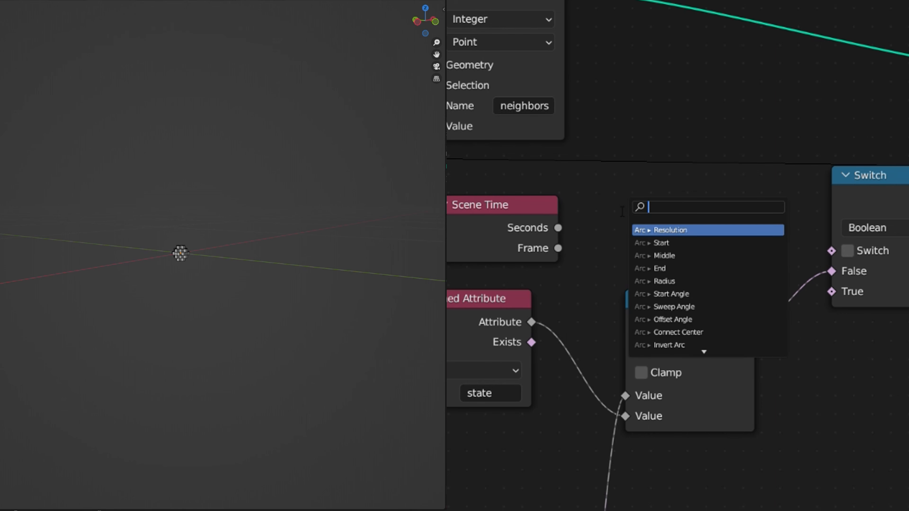
pyautogui.write('mo')
pyautogui.press('BackSpace')
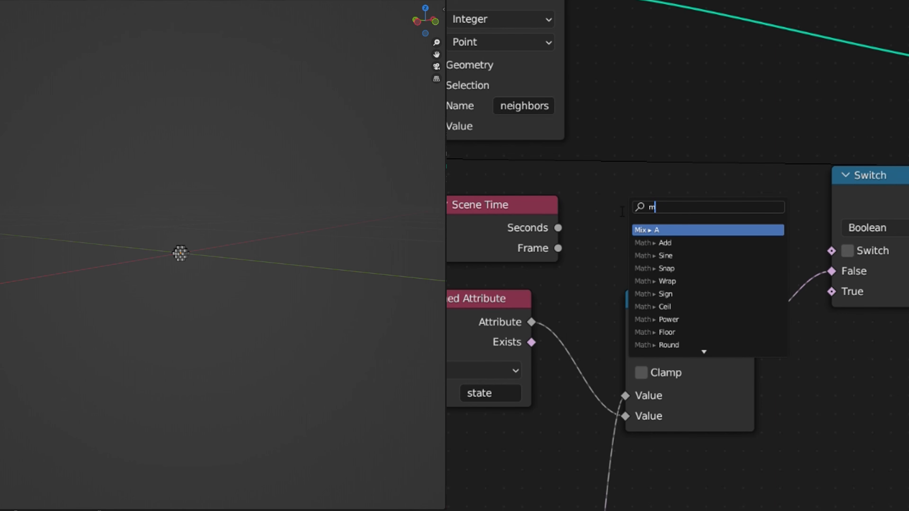
pyautogui.write('o')
pyautogui.click(676, 230)
pyautogui.click(675, 225)
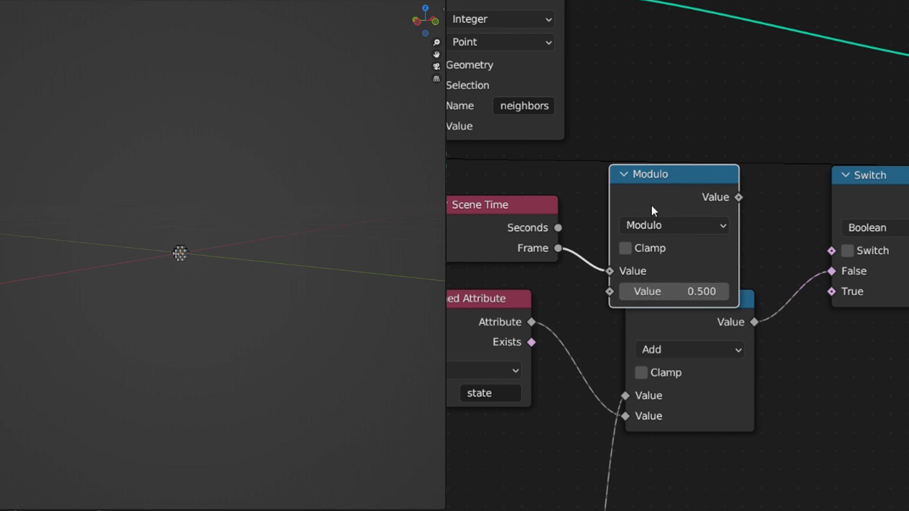
# - Enable Clamp on the Modulo node and connect its result to the Switch node's Switch input
pyautogui.moveTo(672, 324); pyautogui.dragTo(666, 368)
pyautogui.click(626, 249)
pyautogui.moveTo(740, 198); pyautogui.dragTo(832, 251)
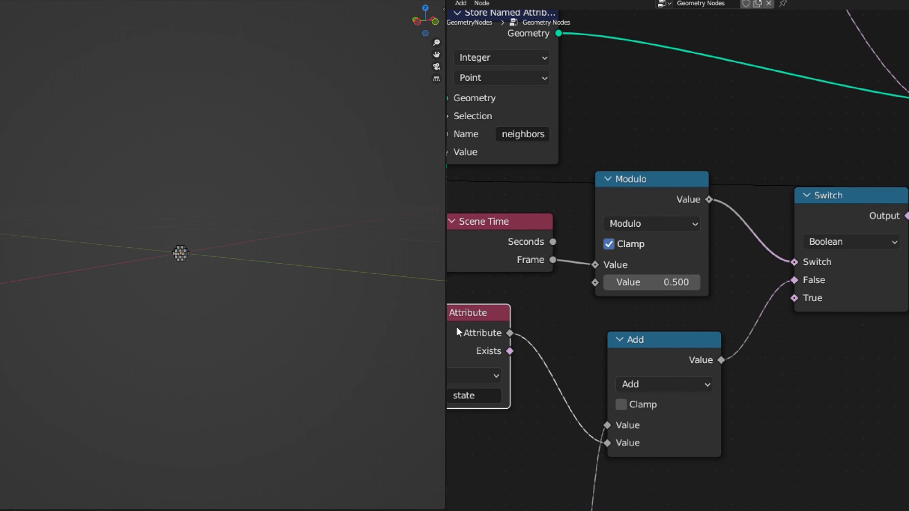
# - Connect the Attribute output of the state Named Attribute node to the Switch node's True input
pyautogui.moveTo(457, 328); pyautogui.dragTo(467, 328)
pyautogui.moveTo(493, 352); pyautogui.dragTo(591, 325, button='middle')
pyautogui.moveTo(643, 311); pyautogui.dragTo(577, 343, button='middle')
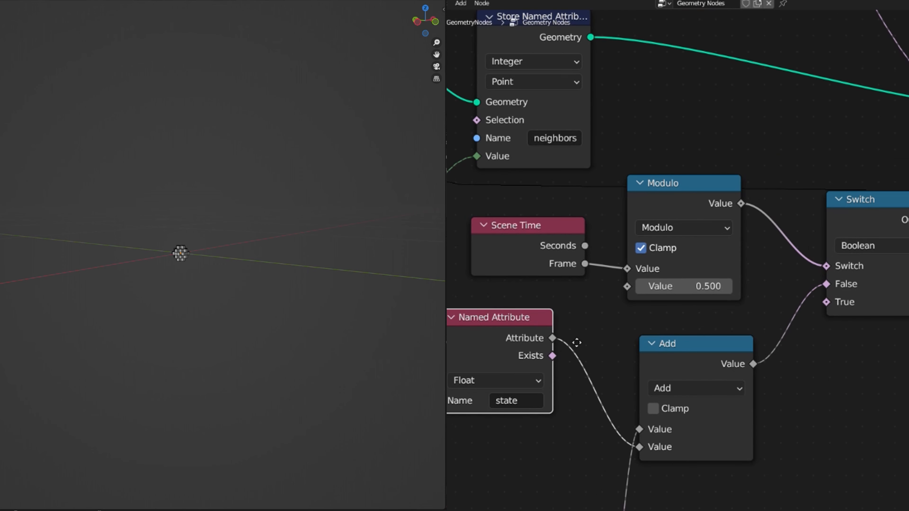
pyautogui.moveTo(552, 338); pyautogui.dragTo(828, 303)
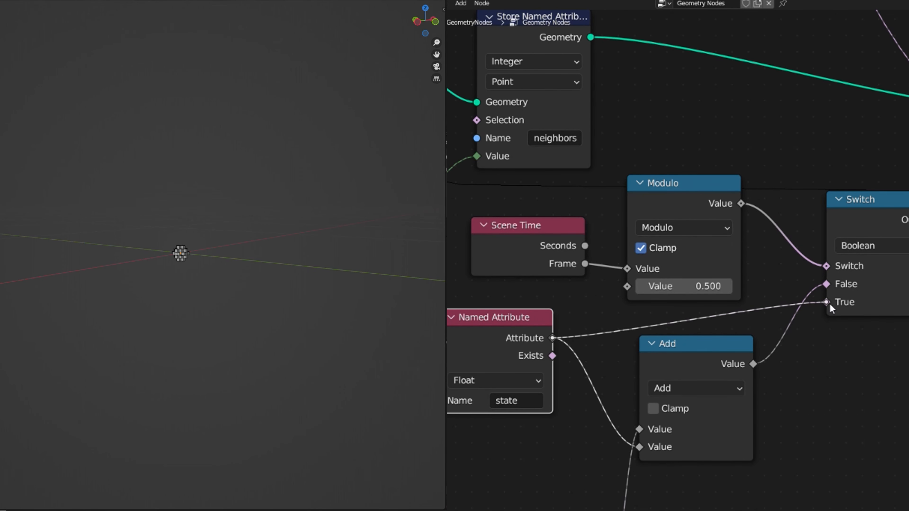
# - Try 2 and 16 as the Modulo node's second value, playing the simulation to compare the growth
pyautogui.doubleClick(684, 287)
pyautogui.write('2')
pyautogui.press('Return')
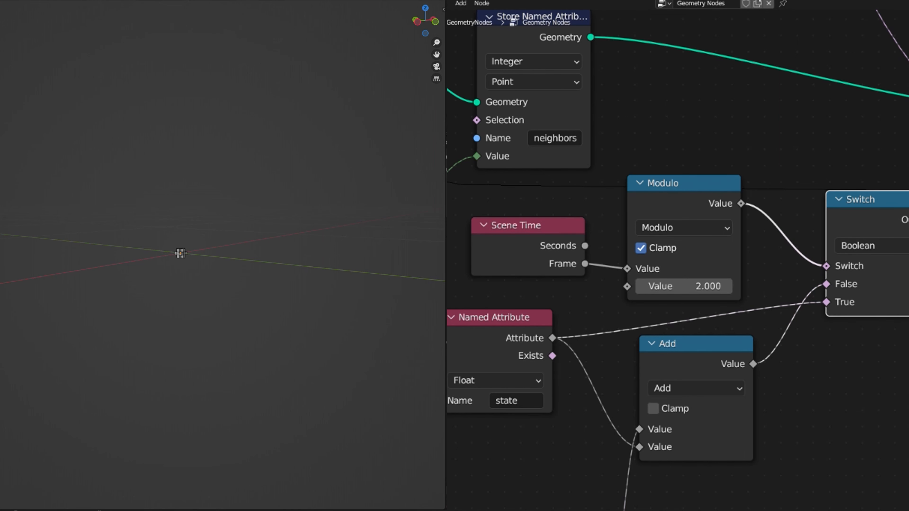
pyautogui.press('space')
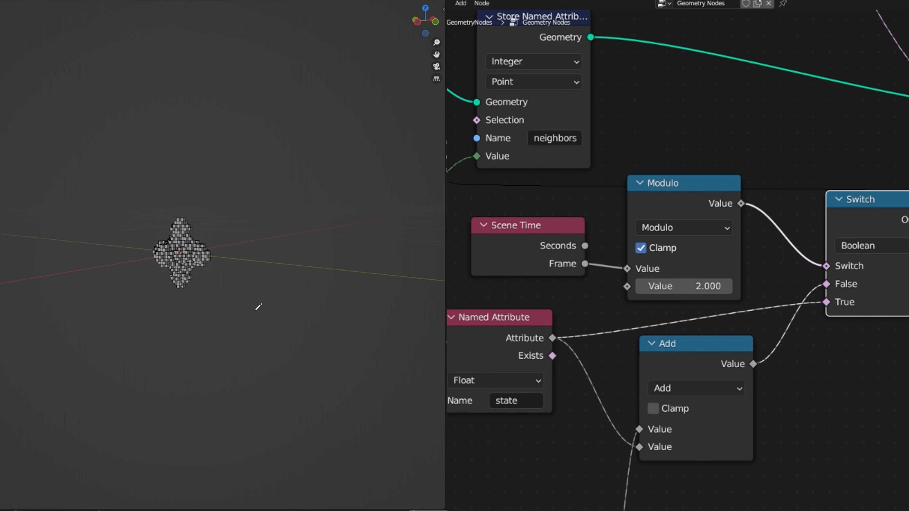
pyautogui.doubleClick(700, 290)
pyautogui.write('16')
pyautogui.press('Return')
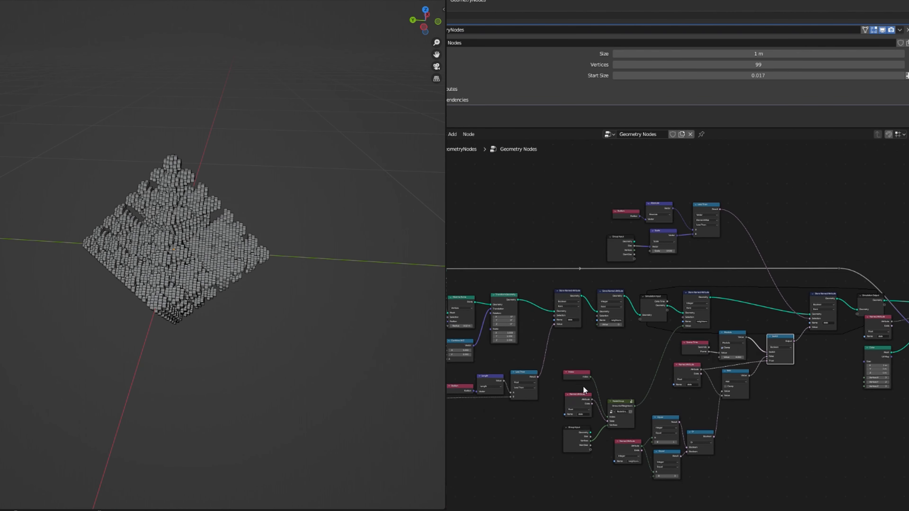
# - Expose the Modulo node's second value as a new Group Input socket using the Group Input beside the neighbor-counting group
pyautogui.moveTo(590, 382); pyautogui.dragTo(634, 313, button='middle')
pyautogui.scroll(2, 662, 382)
pyautogui.click(548, 399)
pyautogui.moveTo(755, 257); pyautogui.dragTo(756, 251)
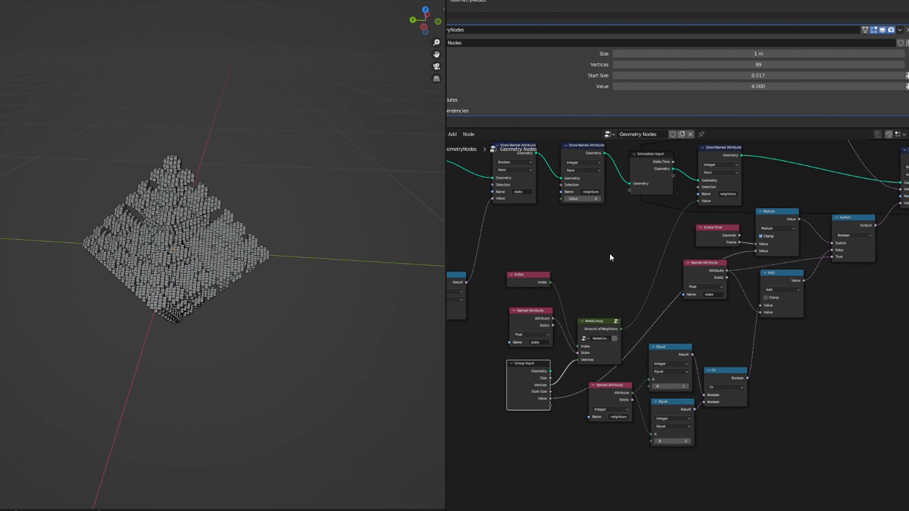
# - Set the new Value input's type to Integer and its minimum to 1
pyautogui.press('n')
pyautogui.click(868, 196)
pyautogui.click(890, 213)
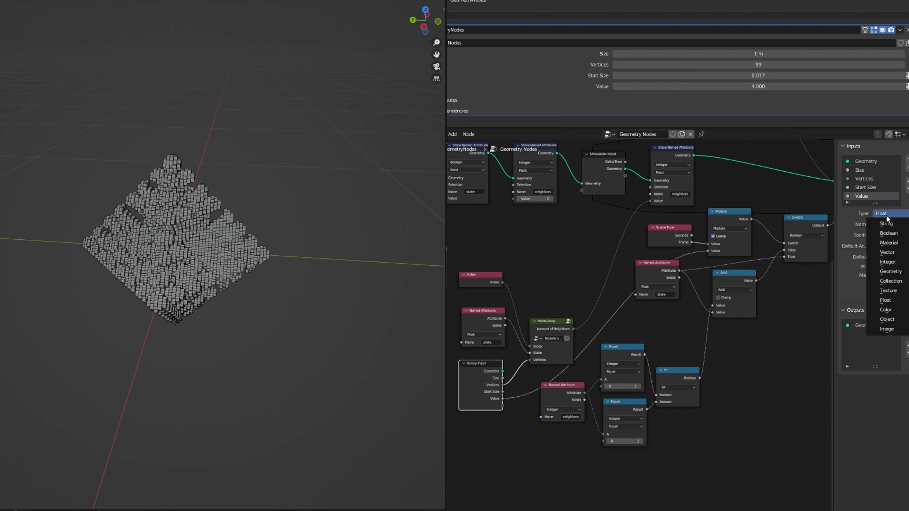
pyautogui.click(888, 227)
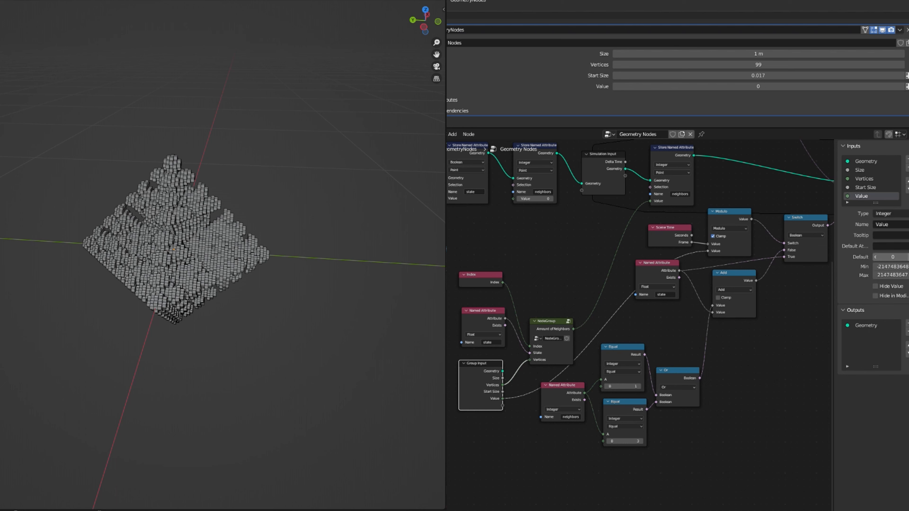
pyautogui.click(902, 267)
pyautogui.write('1')
pyautogui.press('Return')
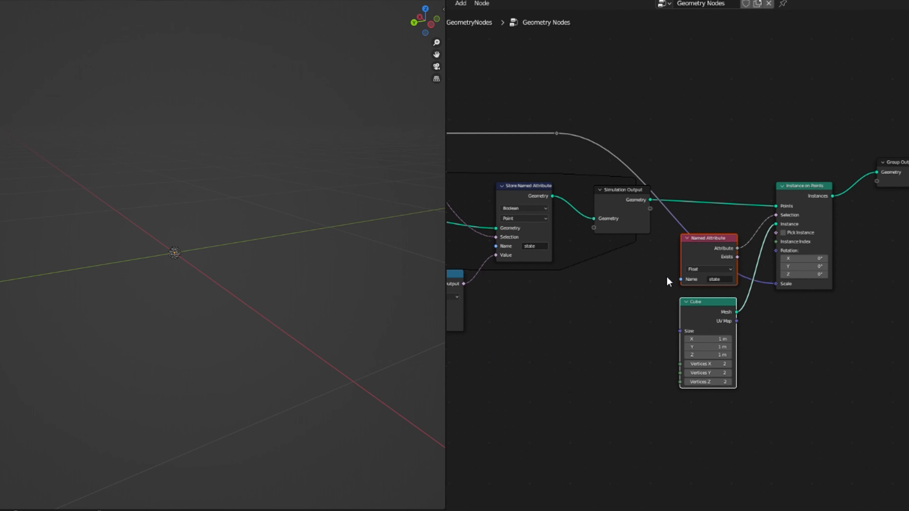
# - Duplicate the neighbors Store Named Attribute node before the Simulation Input and name its attribute lifetime
pyautogui.moveTo(666, 276); pyautogui.dragTo(580, 201, button='middle')
pyautogui.keyDown('ctrl'); pyautogui.hscroll(-5, 581, 207); pyautogui.keyUp('ctrl')
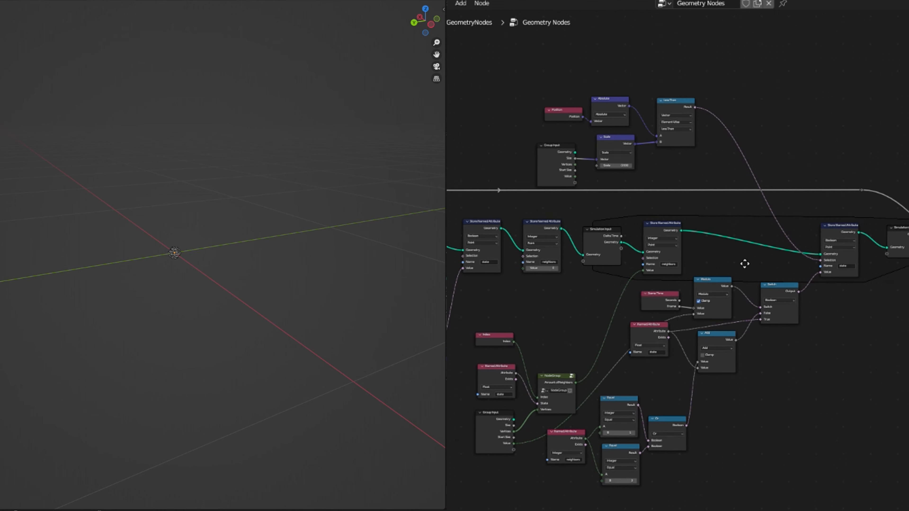
pyautogui.scroll(4, 600, 260)
pyautogui.scroll(2, 704, 263)
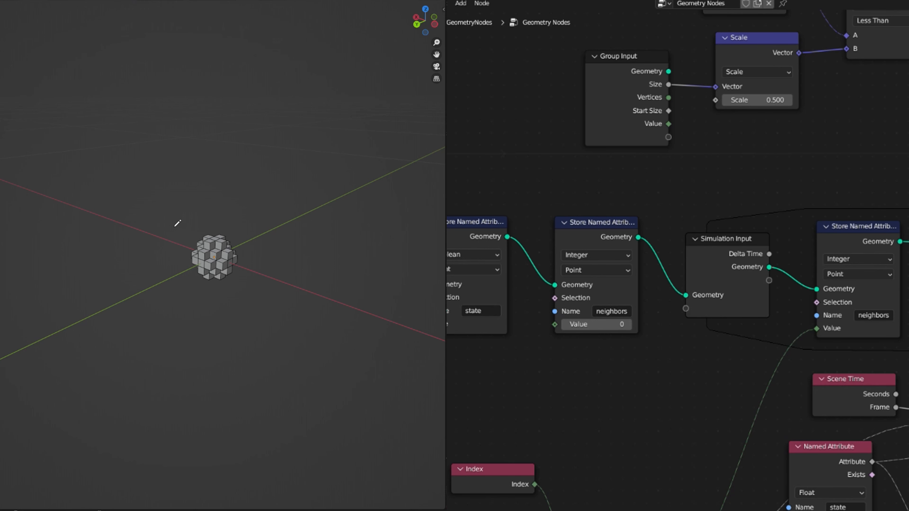
pyautogui.scroll(-4, 566, 244)
pyautogui.scroll(5, 587, 236)
pyautogui.click(600, 233)
pyautogui.moveTo(601, 231); pyautogui.dragTo(721, 215)
pyautogui.scroll(2, 752, 315)
pyautogui.click(761, 319)
pyautogui.write('lifetime')
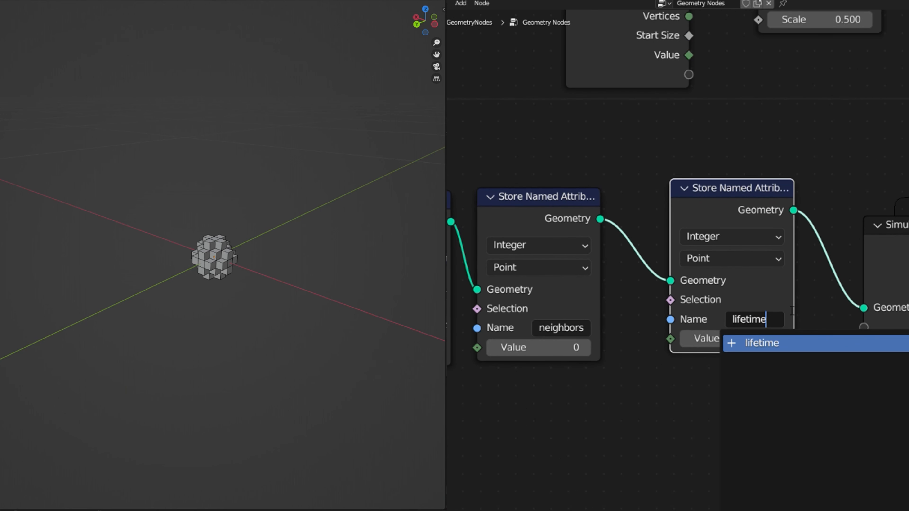
pyautogui.press('Return')
# - Place a copy of the lifetime Store Named Attribute node between the state store node and the Simulation Output
pyautogui.scroll(-6, 740, 350)
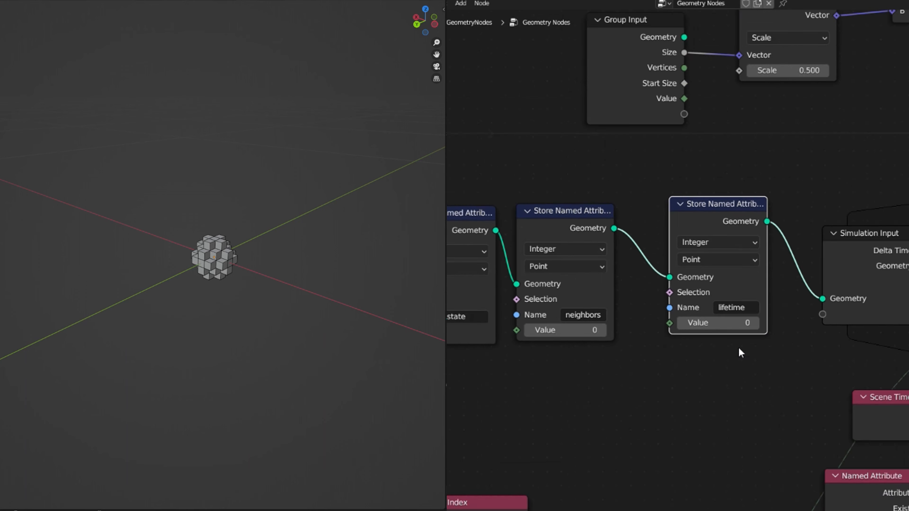
pyautogui.moveTo(537, 272); pyautogui.dragTo(839, 269)
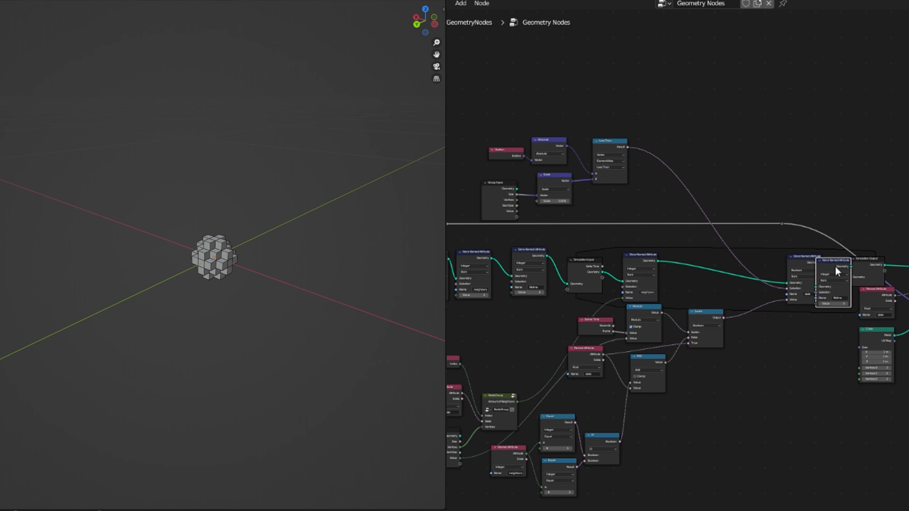
pyautogui.moveTo(836, 269); pyautogui.dragTo(667, 272, button='middle')
# - Add a Named Attribute node below the simulation zone that reads the integer attribute lifetime
pyautogui.scroll(7, 659, 268)
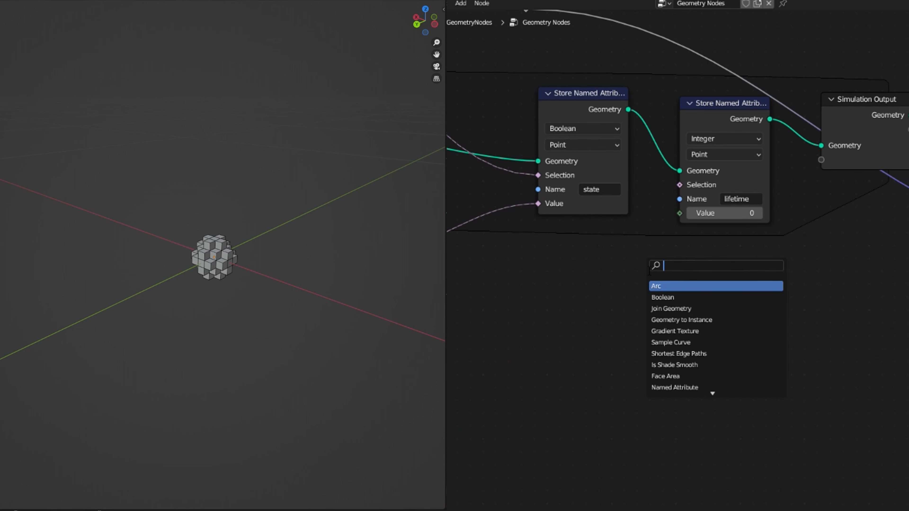
pyautogui.write('named')
pyautogui.press('Return')
pyautogui.click(551, 304)
pyautogui.scroll(5, 559, 319)
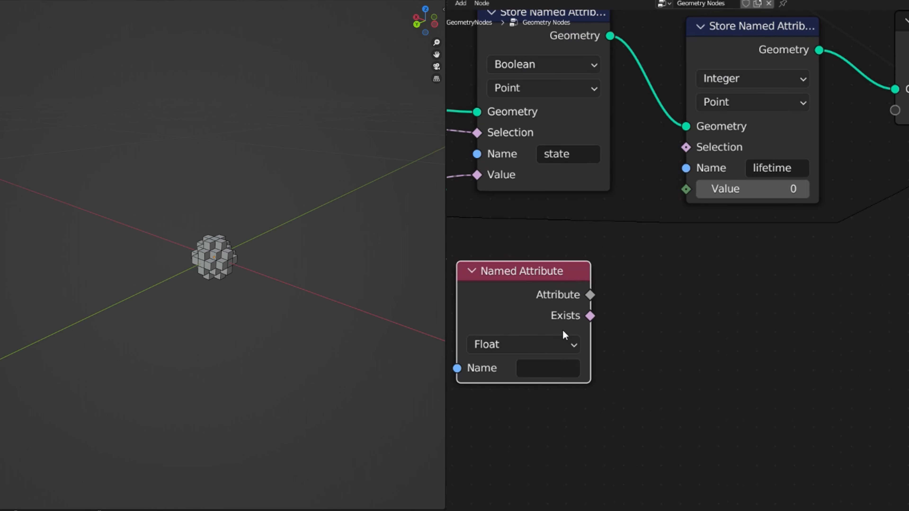
pyautogui.click(540, 367)
pyautogui.click(566, 175)
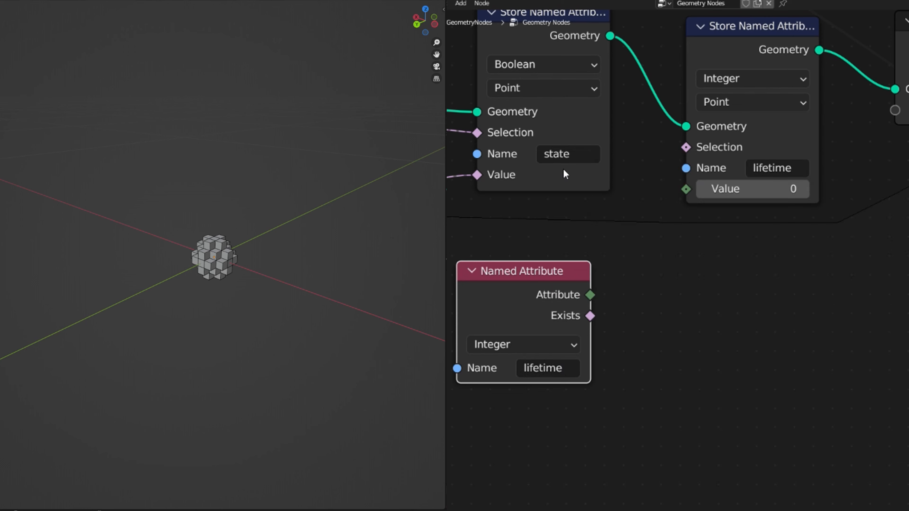
# - Add a math node set to Add after the lifetime Named Attribute node, adding 1 to it
pyautogui.moveTo(516, 317); pyautogui.dragTo(491, 333)
pyautogui.moveTo(490, 334); pyautogui.dragTo(574, 302, button='middle')
pyautogui.moveTo(648, 279); pyautogui.dragTo(712, 260)
pyautogui.write('a')
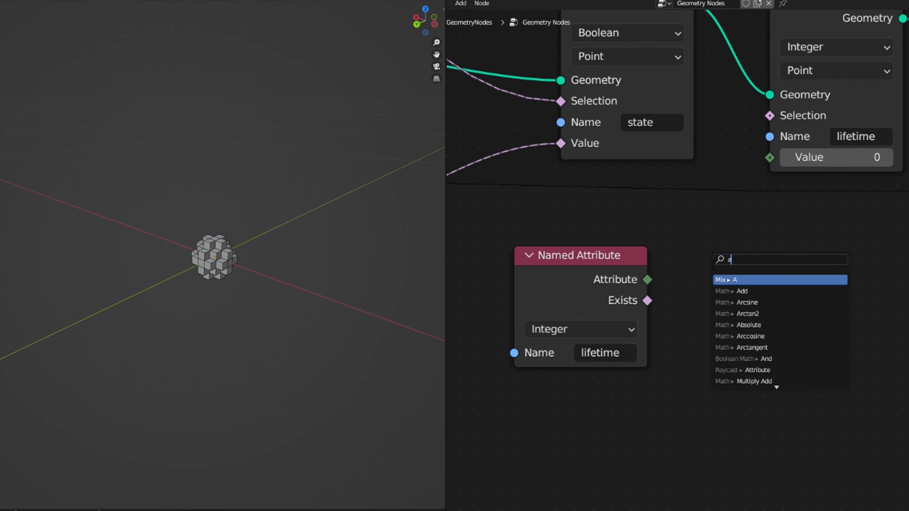
pyautogui.click(745, 291)
pyautogui.click(761, 351)
pyautogui.write('1')
pyautogui.press('Return')
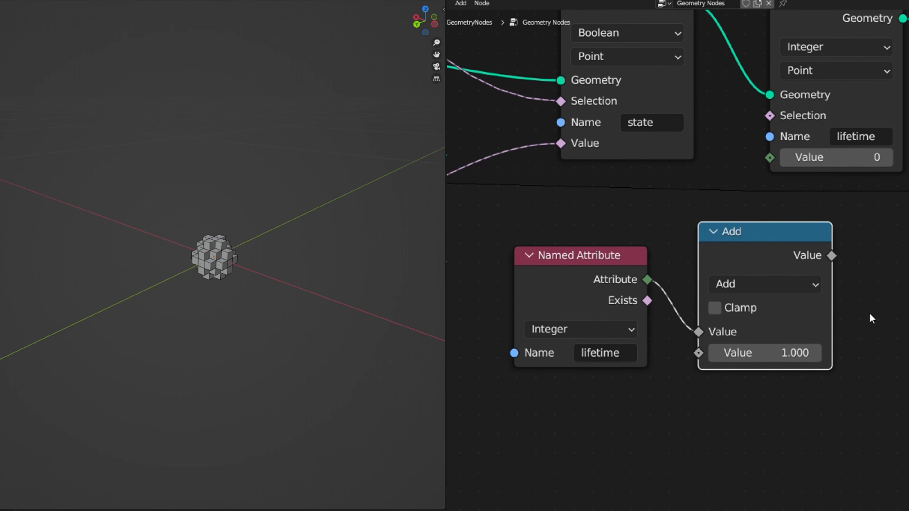
# - Connect the lifetime Add result to the Value of the in-simulation lifetime store node, and reposition the nodes
pyautogui.scroll(-2, 712, 258)
pyautogui.moveTo(662, 332); pyautogui.dragTo(753, 179)
pyautogui.press('g')
pyautogui.click(667, 281)
pyautogui.click(768, 264)
# - Duplicate the state Named Attribute node and place the copy below the lifetime Named Attribute node
pyautogui.moveTo(696, 324); pyautogui.dragTo(722, 292, button='middle')
pyautogui.scroll(-5, 649, 282)
pyautogui.moveTo(586, 312); pyautogui.dragTo(762, 238, button='middle')
pyautogui.scroll(2, 553, 209)
pyautogui.click(495, 179)
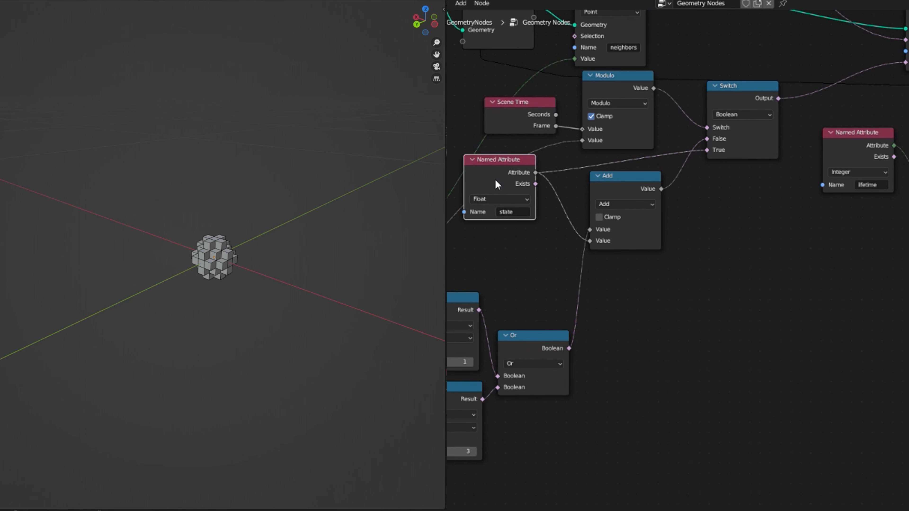
pyautogui.hotkey('shift', 'd')
pyautogui.click(861, 226)
pyautogui.moveTo(861, 226); pyautogui.dragTo(696, 289, button='middle')
pyautogui.scroll(3, 627, 276)
pyautogui.moveTo(633, 265); pyautogui.dragTo(589, 274)
# - Add a Switch node controlled by the duplicated state attribute below the lifetime nodes, and reposition the state node
pyautogui.moveTo(797, 176); pyautogui.dragTo(642, 180, button='middle')
pyautogui.moveTo(636, 237); pyautogui.dragTo(818, 205, button='middle')
pyautogui.moveTo(637, 251); pyautogui.dragTo(693, 238)
pyautogui.write('swi')
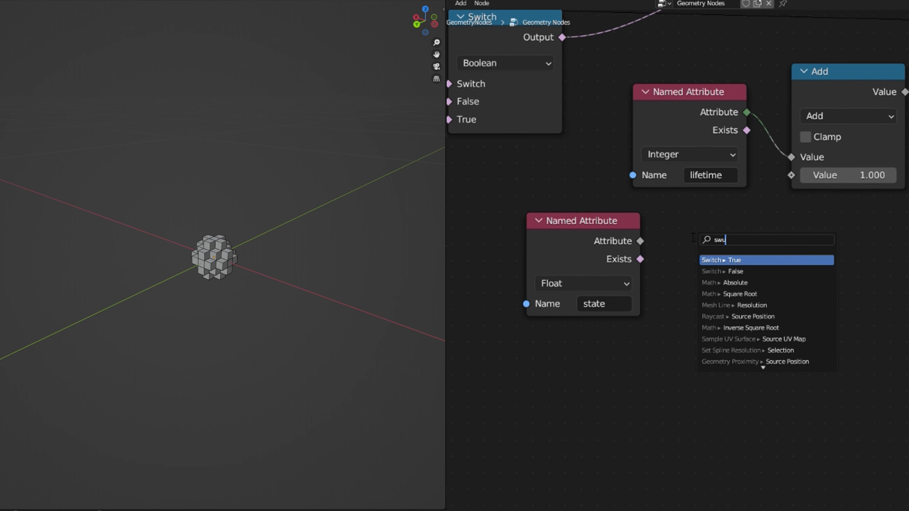
pyautogui.click(725, 265)
pyautogui.click(705, 277)
pyautogui.moveTo(679, 346); pyautogui.dragTo(678, 312)
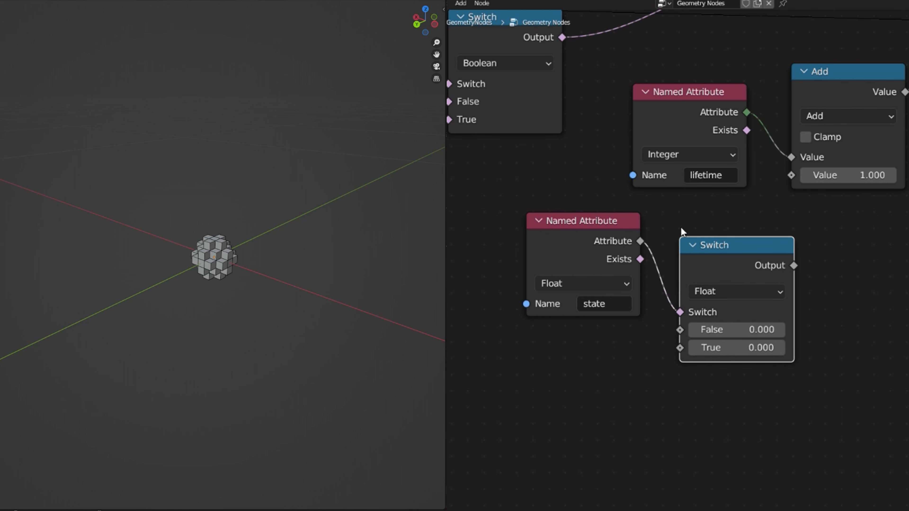
pyautogui.moveTo(636, 219); pyautogui.dragTo(610, 221)
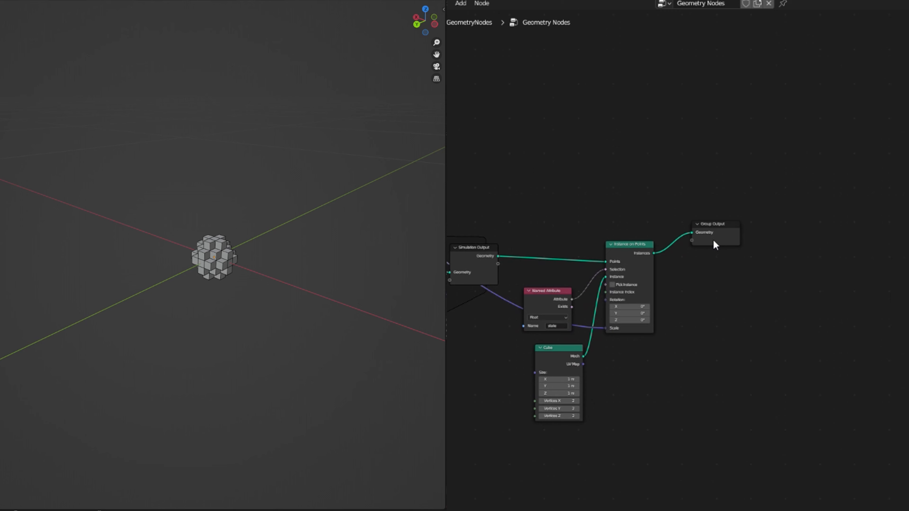
# - Insert a Set Material node between Instance on Points and the Group Output, moving the Group Output aside to make room
pyautogui.moveTo(713, 239); pyautogui.dragTo(755, 247)
pyautogui.hotkey('shift', 'a')
pyautogui.write('set')
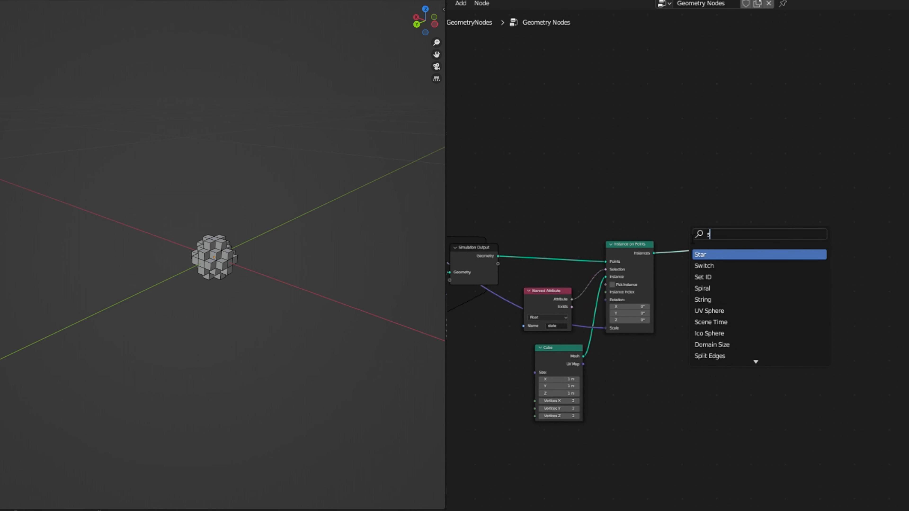
pyautogui.click(711, 266)
pyautogui.click(700, 260)
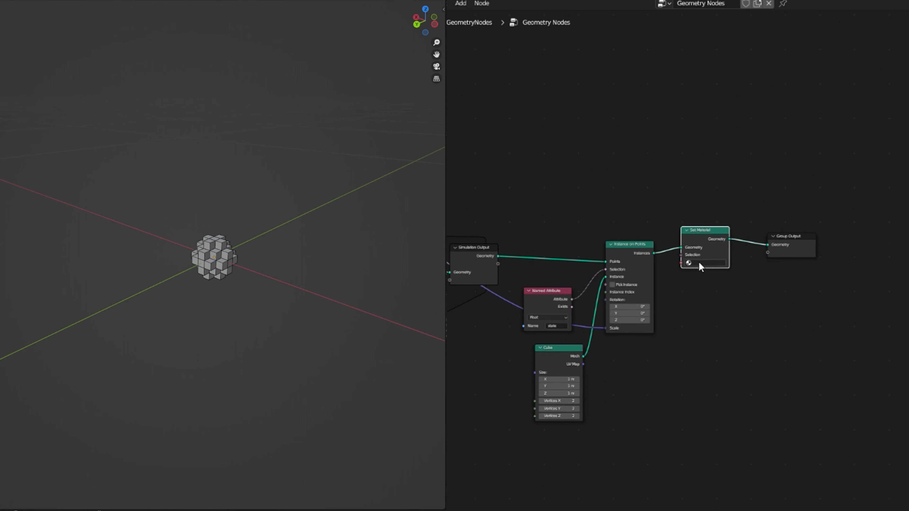
# - Assign Material in the Set Material node and align the node with Instance on Points
pyautogui.scroll(2, 700, 260)
pyautogui.click(714, 262)
pyautogui.click(720, 282)
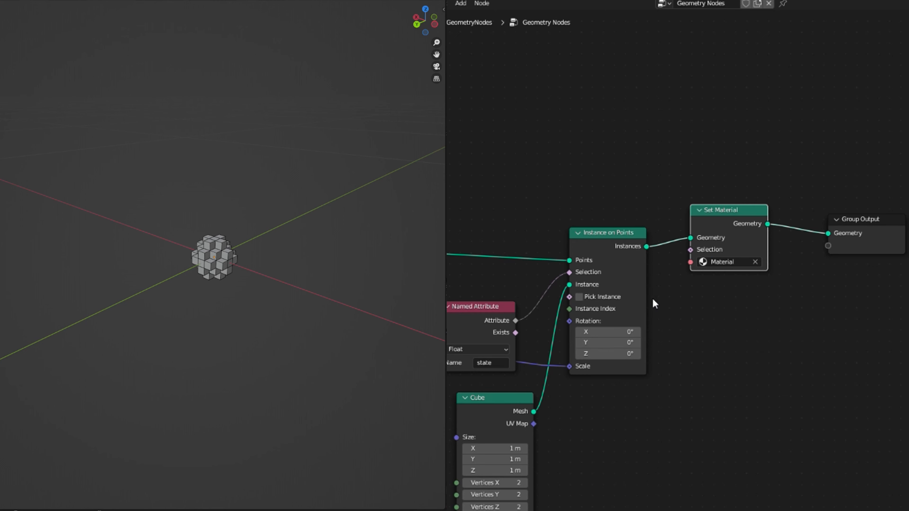
pyautogui.moveTo(626, 312); pyautogui.dragTo(713, 253, button='middle')
pyautogui.scroll(-2, 712, 253)
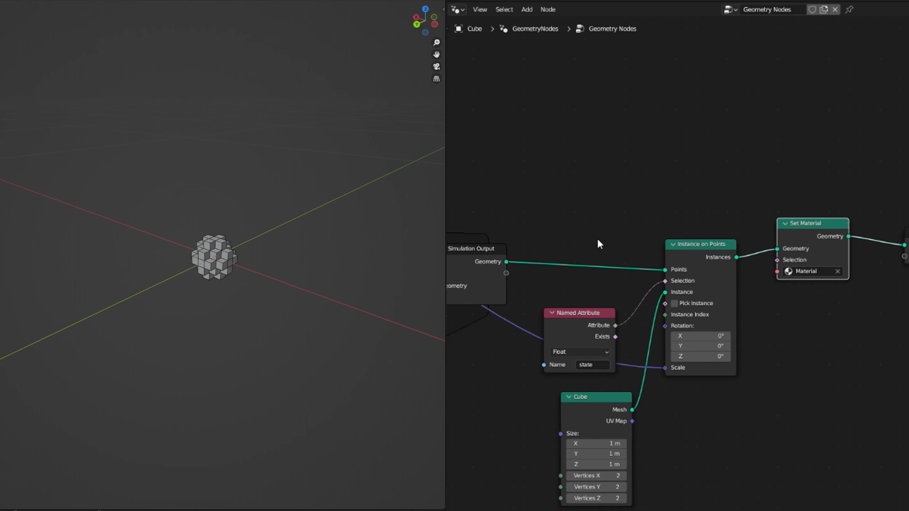
pyautogui.moveTo(810, 231); pyautogui.dragTo(809, 241)
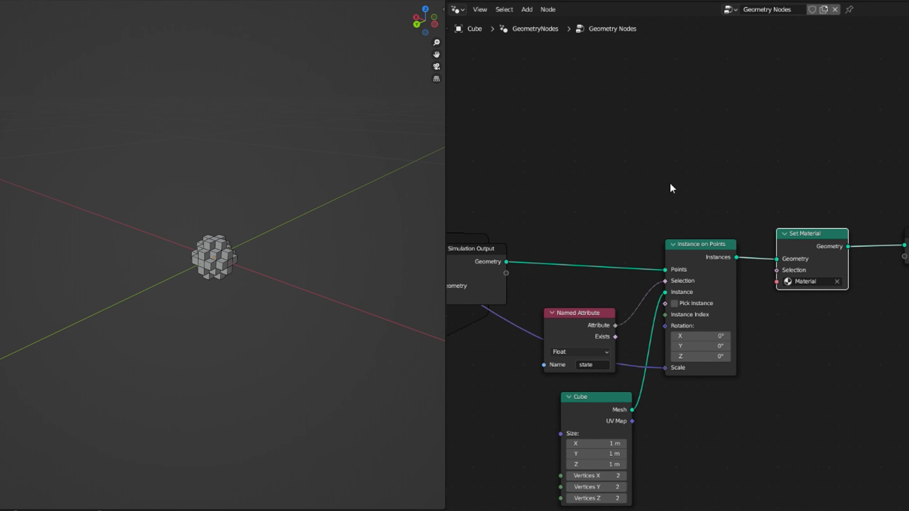
# - Switch the node editor to the Shader Editor and add an Attribute node beside the Principled BSDF
pyautogui.click(457, 11)
pyautogui.click(477, 116)
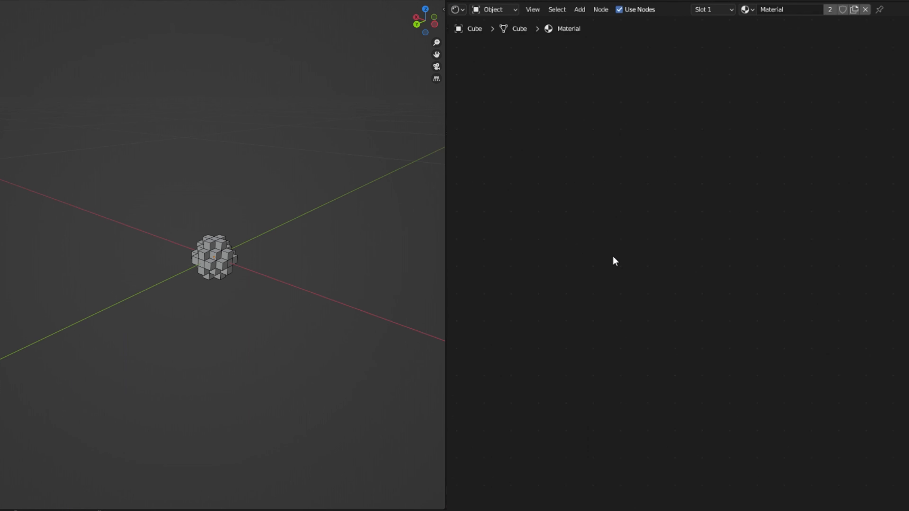
pyautogui.scroll(8, 757, 269)
pyautogui.moveTo(573, 272); pyautogui.dragTo(695, 257, button='middle')
pyautogui.scroll(4, 749, 244)
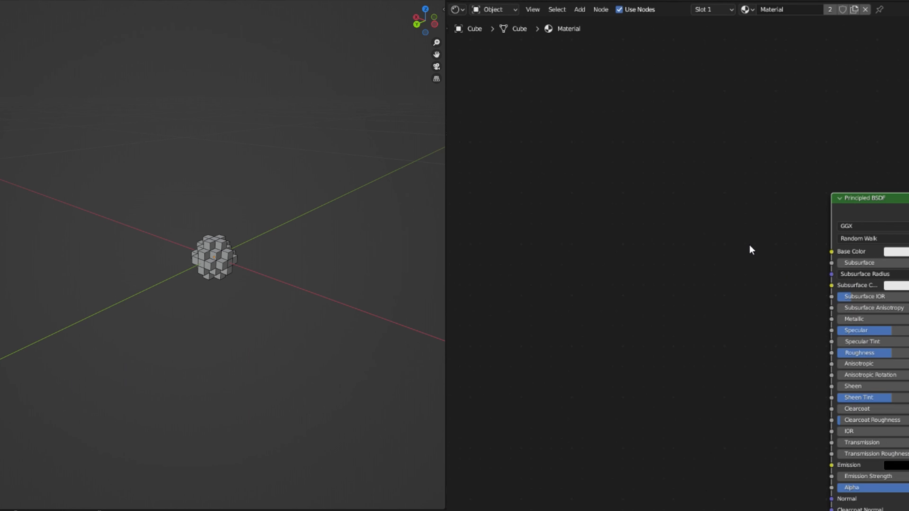
pyautogui.hotkey('shift', 'a')
pyautogui.click(757, 238)
pyautogui.write('att')
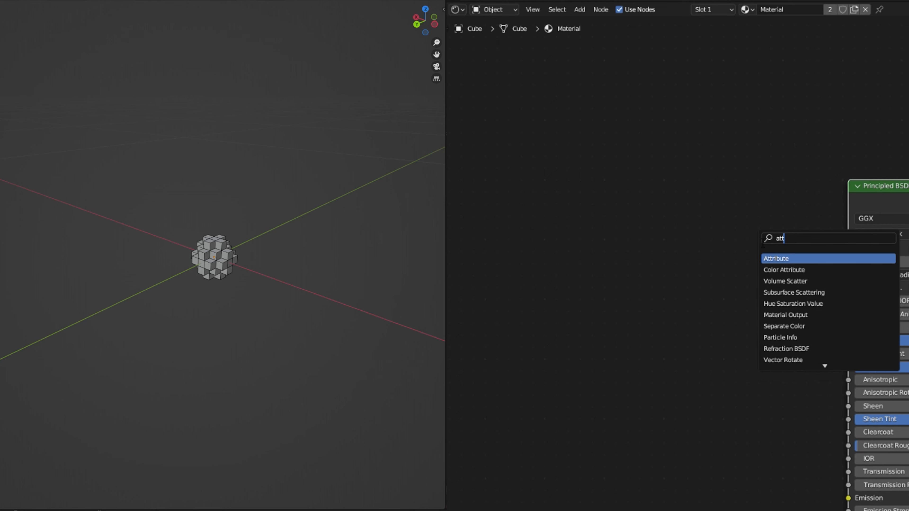
pyautogui.click(791, 258)
pyautogui.click(703, 238)
# - Set the Attribute node to read lifetime and connect its Color output to the Principled BSDF's Base Color
pyautogui.scroll(4, 710, 270)
pyautogui.click(683, 255)
pyautogui.write('lifetime')
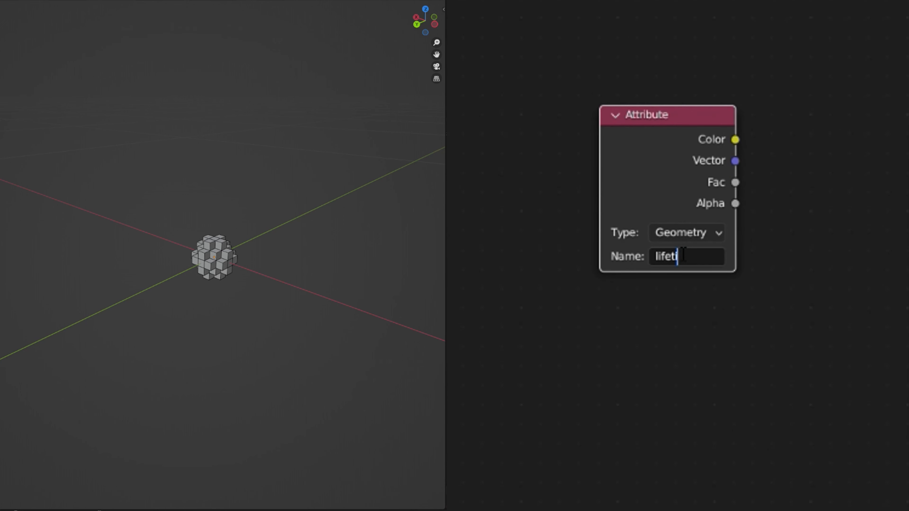
pyautogui.press('Return')
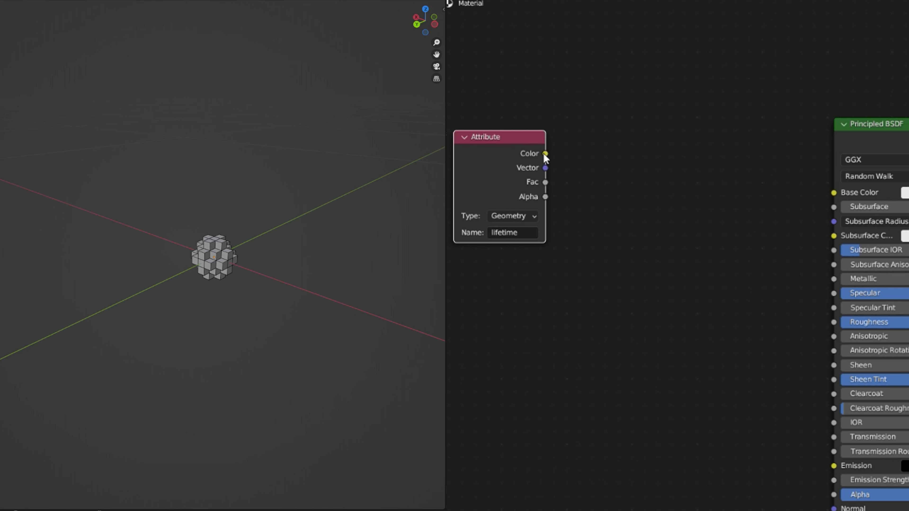
pyautogui.moveTo(545, 154); pyautogui.dragTo(835, 193)
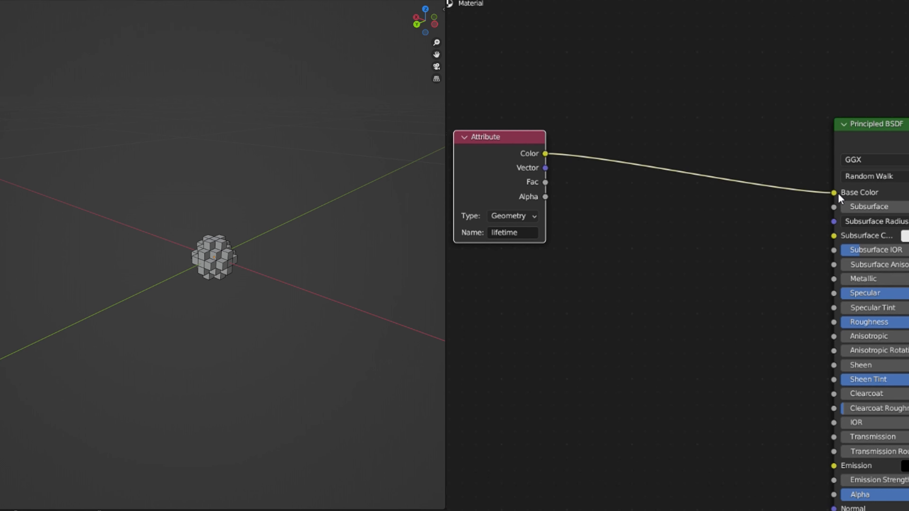
pyautogui.moveTo(632, 207); pyautogui.dragTo(436, 204, button='middle')
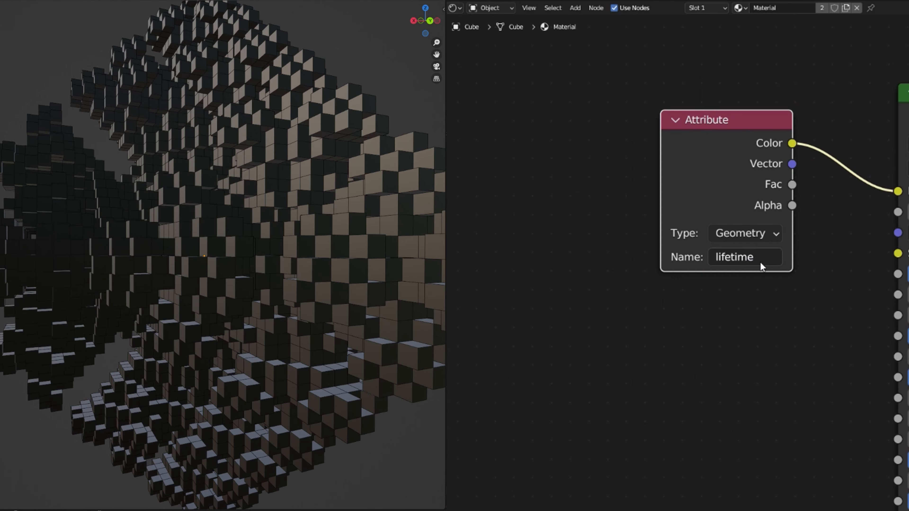
# - Return to the Geometry Node Editor and insert a Realize Instances node between Instance on Points and Set Material
pyautogui.moveTo(761, 262); pyautogui.dragTo(710, 268, button='middle')
pyautogui.scroll(-2, 743, 239)
pyautogui.moveTo(742, 235); pyautogui.dragTo(709, 222, button='middle')
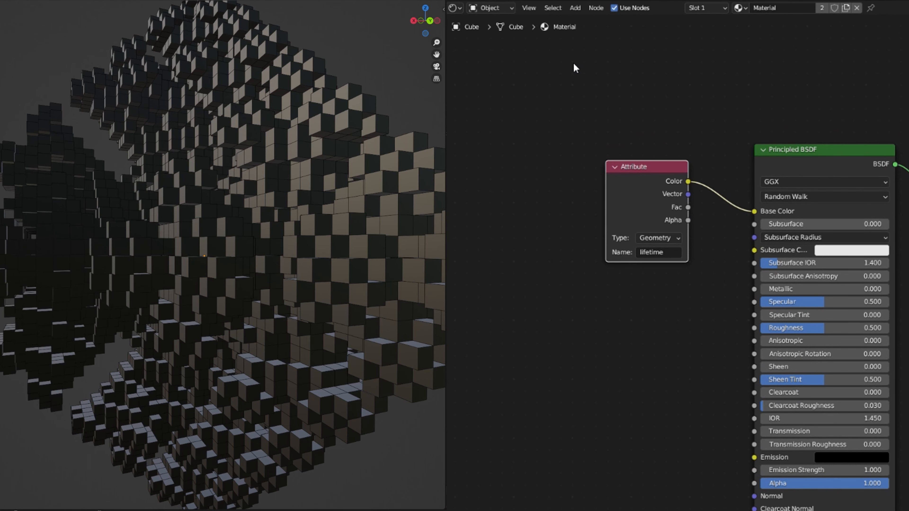
pyautogui.click(455, 8)
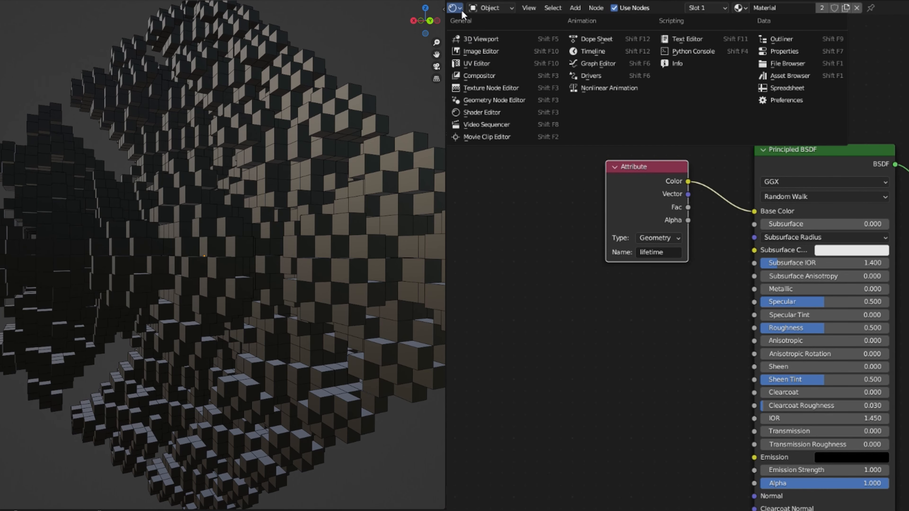
pyautogui.click(487, 102)
pyautogui.moveTo(759, 179); pyautogui.dragTo(464, 172, button='middle')
pyautogui.scroll(-10, 722, 263)
pyautogui.moveTo(864, 217); pyautogui.dragTo(485, 219, button='middle')
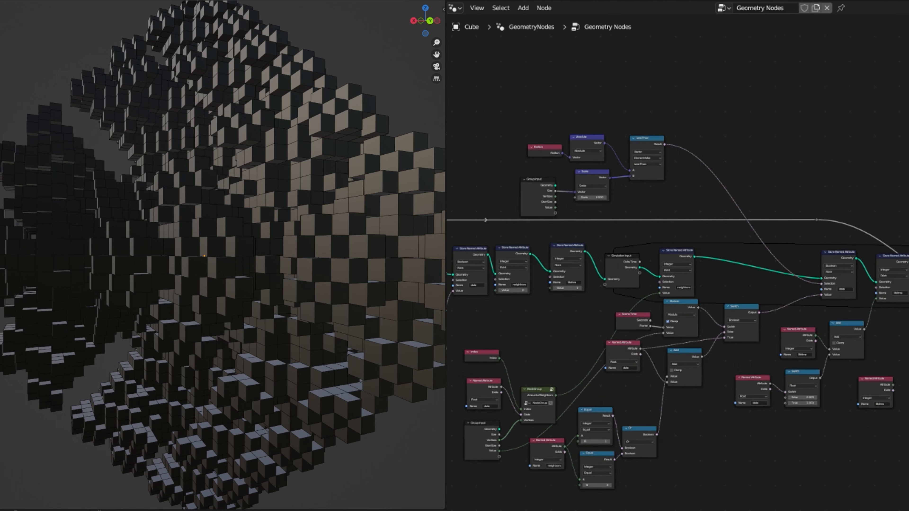
pyautogui.moveTo(898, 204); pyautogui.dragTo(534, 197, button='middle')
pyautogui.scroll(4, 726, 264)
pyautogui.hotkey('shift', 'a')
pyautogui.write('rel')
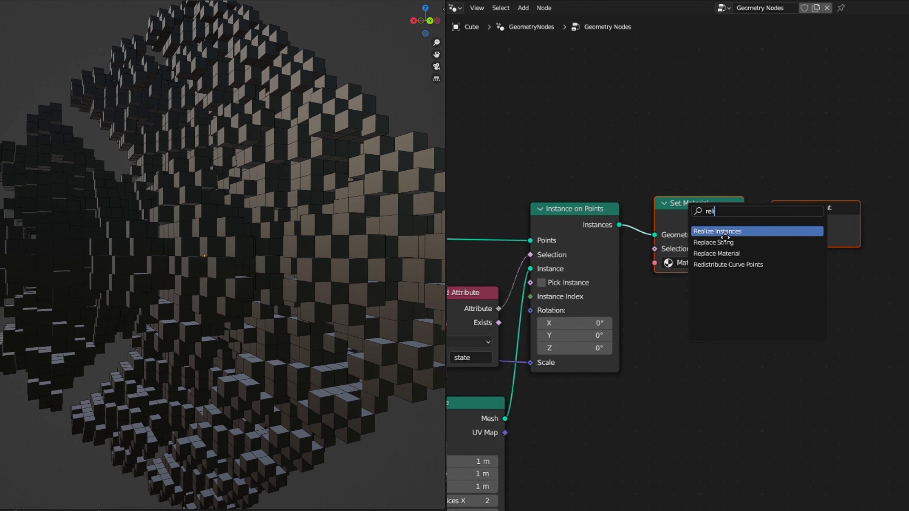
pyautogui.click(725, 232)
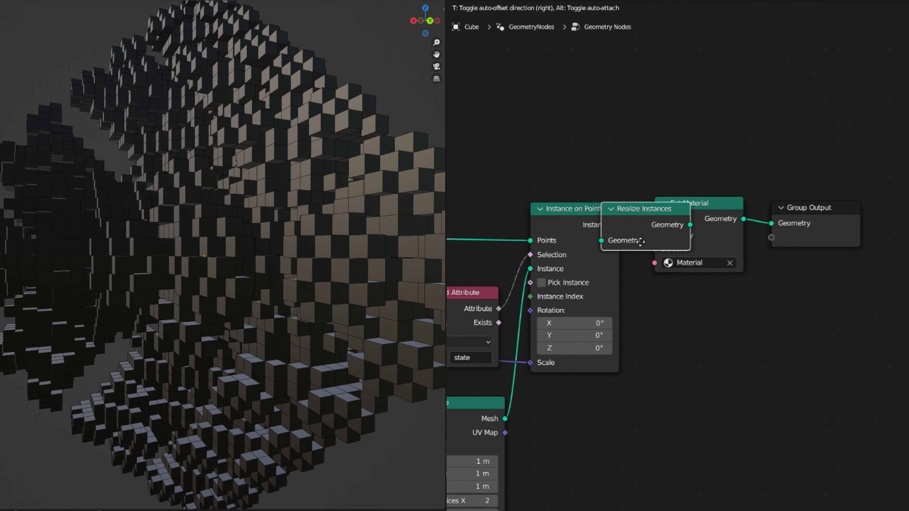
pyautogui.click(709, 240)
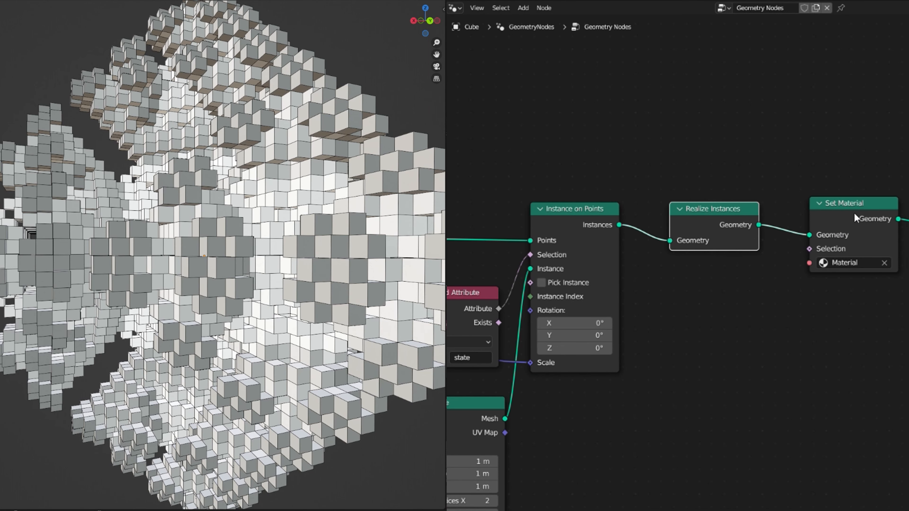
# - Switch back to the Shader Editor and insert a Map Range node between the lifetime Attribute and the Principled BSDF
pyautogui.click(455, 8)
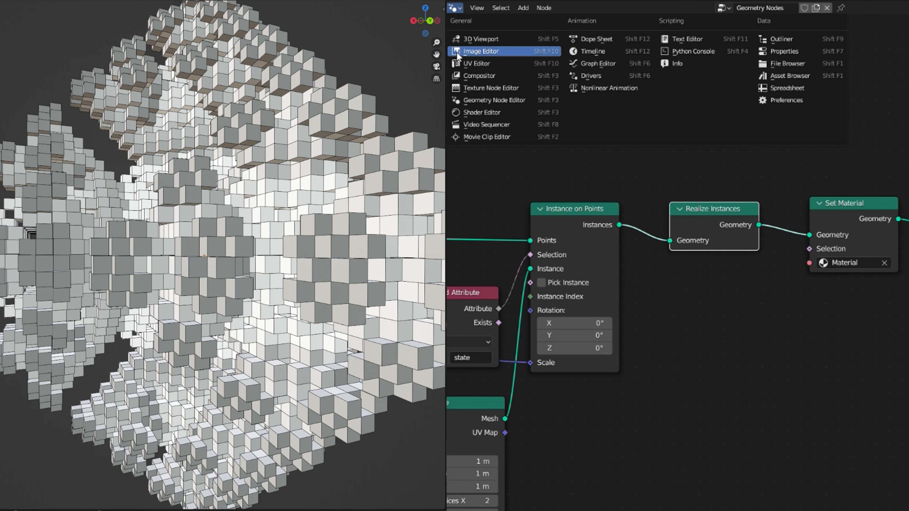
pyautogui.click(480, 113)
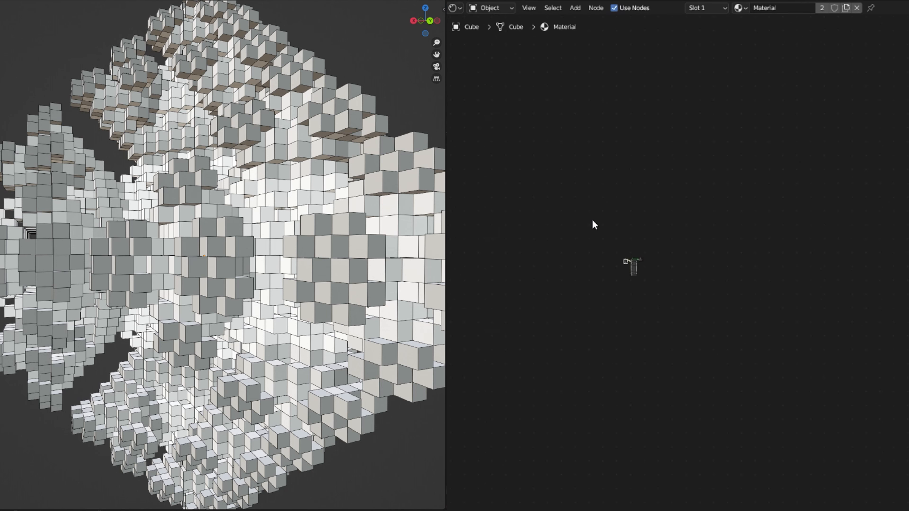
pyautogui.keyDown('ctrl'); pyautogui.moveTo(645, 283); pyautogui.dragTo(693, 270, button='middle'); pyautogui.keyUp('ctrl')
pyautogui.moveTo(693, 270); pyautogui.dragTo(848, 251, button='middle')
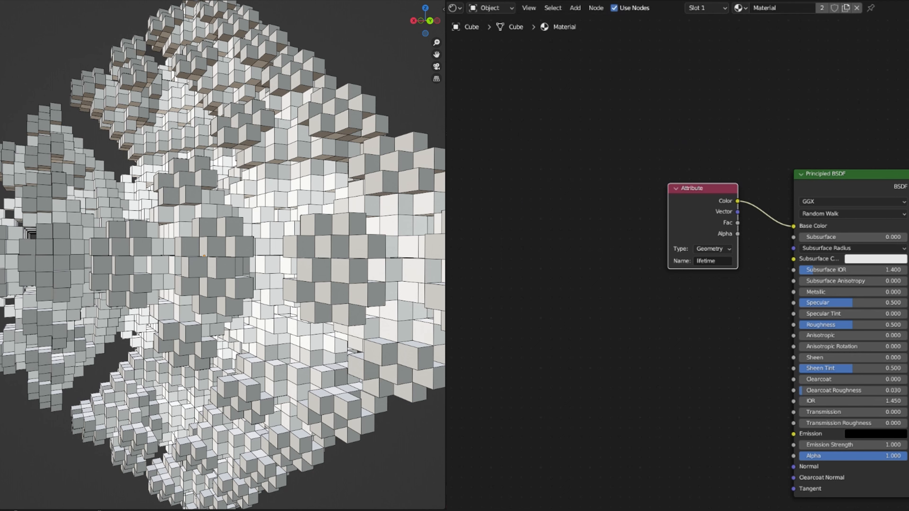
pyautogui.moveTo(689, 271); pyautogui.dragTo(785, 283, button='middle')
pyautogui.scroll(4, 759, 247)
pyautogui.hotkey('shift', 'a')
pyautogui.click(747, 221)
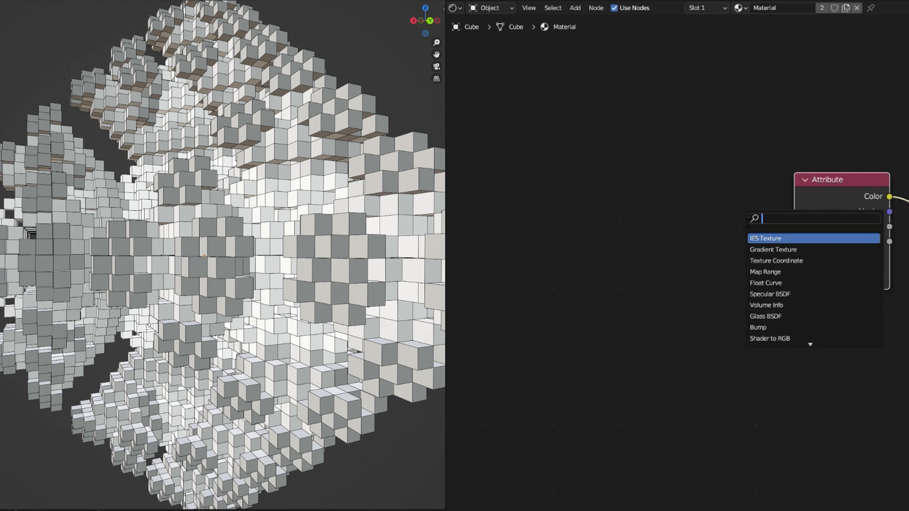
pyautogui.write('map')
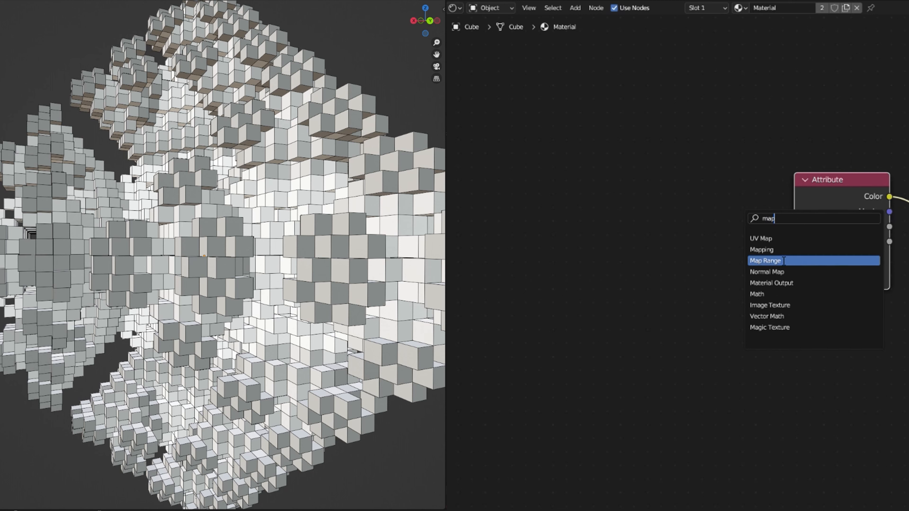
pyautogui.click(765, 261)
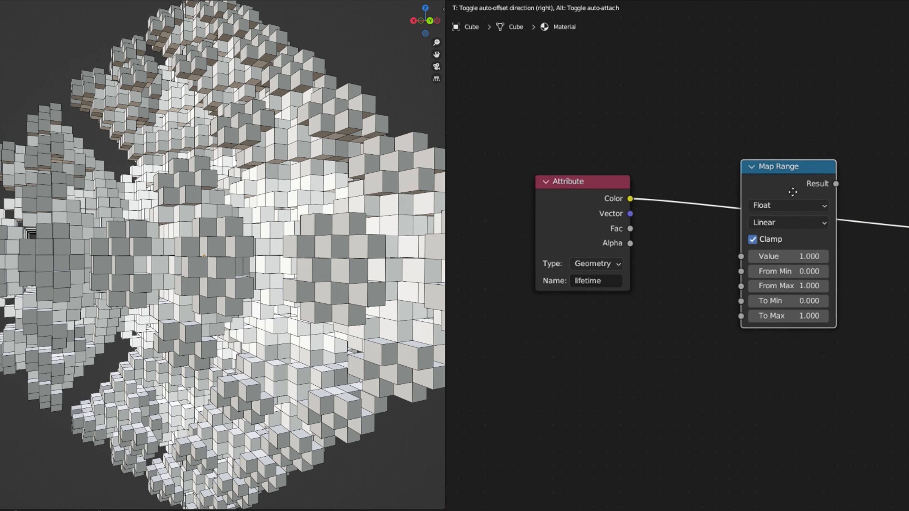
pyautogui.click(792, 190)
pyautogui.moveTo(907, 241); pyautogui.dragTo(858, 271, button='middle')
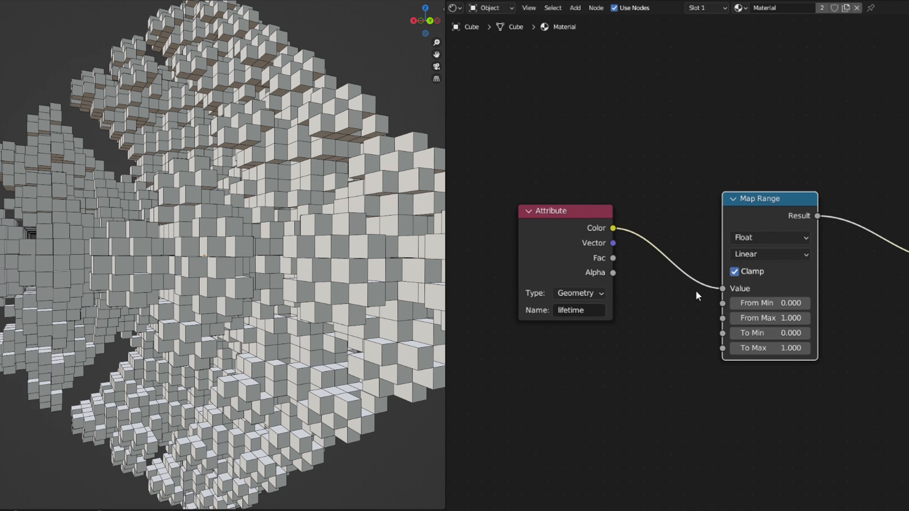
# - Set the Map Range node's From Max to 100
pyautogui.scroll(2, 753, 274)
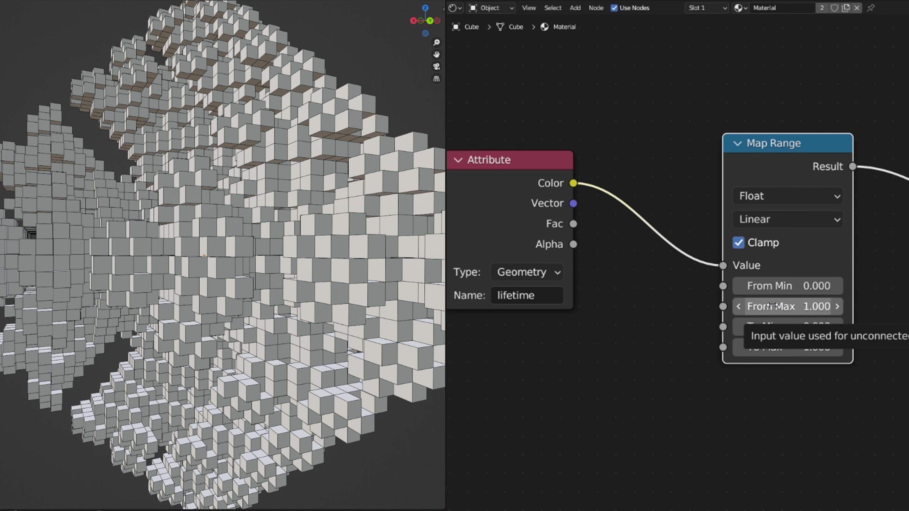
pyautogui.moveTo(764, 311); pyautogui.dragTo(873, 310)
pyautogui.click(764, 313)
pyautogui.press('BackSpace')
pyautogui.write('100')
pyautogui.press('Return')
# - Move the Attribute and Map Range nodes aside and insert a Color Ramp between Map Range and the Base Color
pyautogui.scroll(-4, 777, 250)
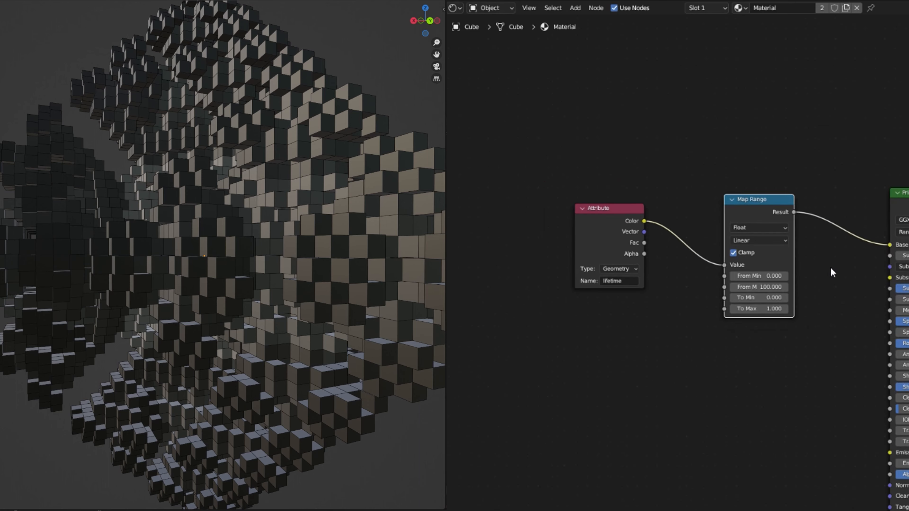
pyautogui.moveTo(599, 155); pyautogui.dragTo(717, 185)
pyautogui.press('g')
pyautogui.click(672, 192)
pyautogui.click(733, 227)
pyautogui.hotkey('shift', 'a')
pyautogui.click(734, 227)
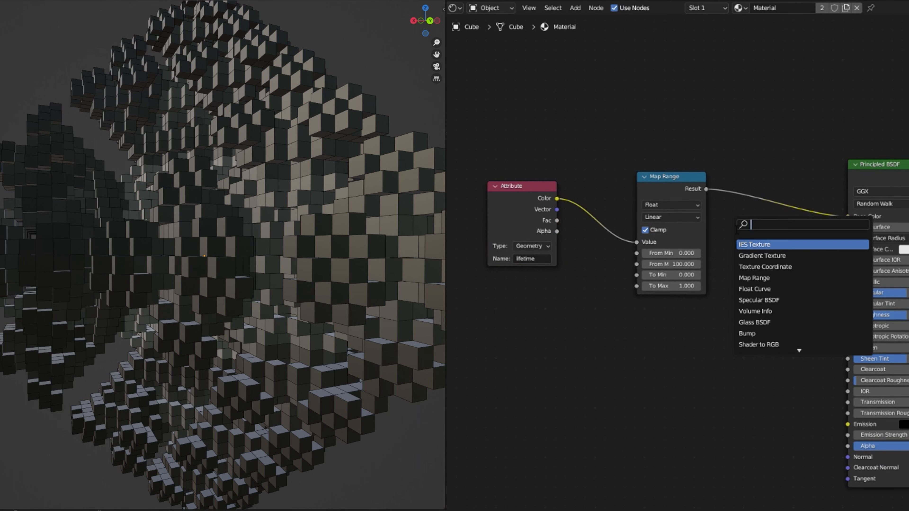
pyautogui.write('colo')
pyautogui.press('Down')
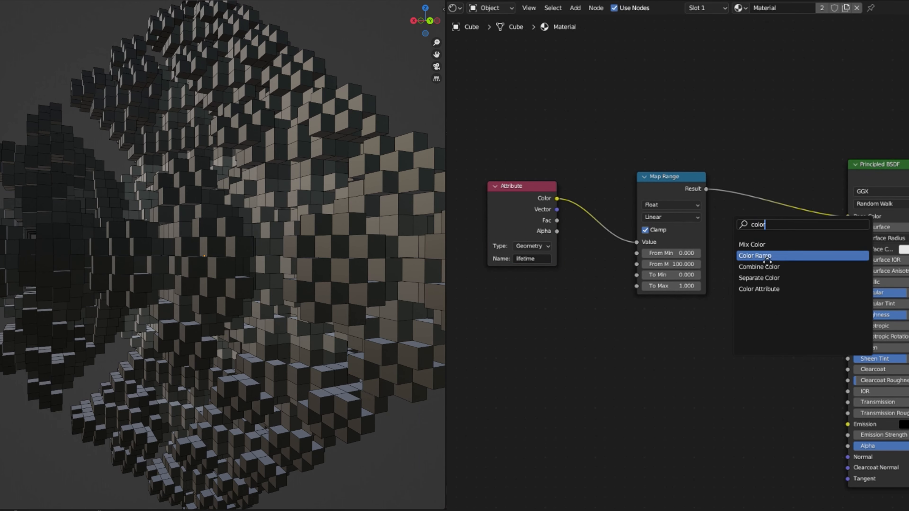
pyautogui.press('Return')
pyautogui.click(740, 211)
# - Set the Color Ramp's color mode to HSV
pyautogui.moveTo(754, 194); pyautogui.dragTo(724, 270, button='middle')
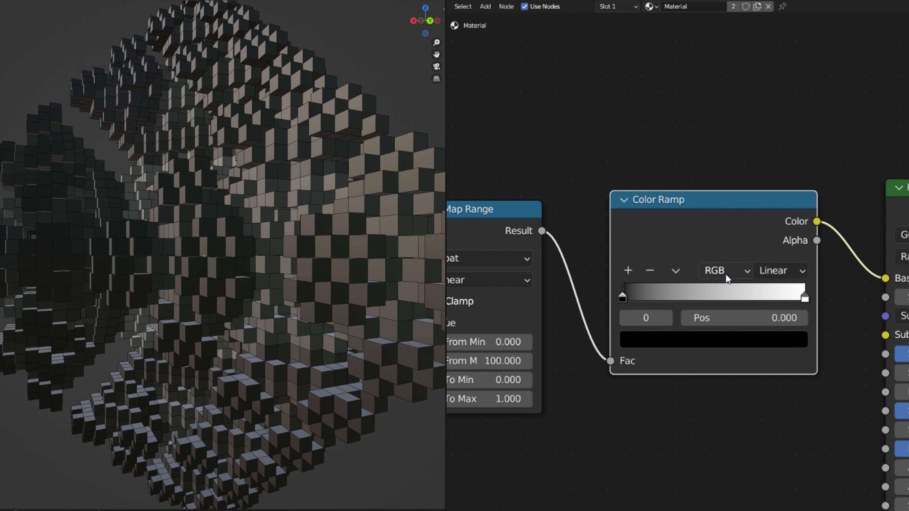
pyautogui.click(726, 275)
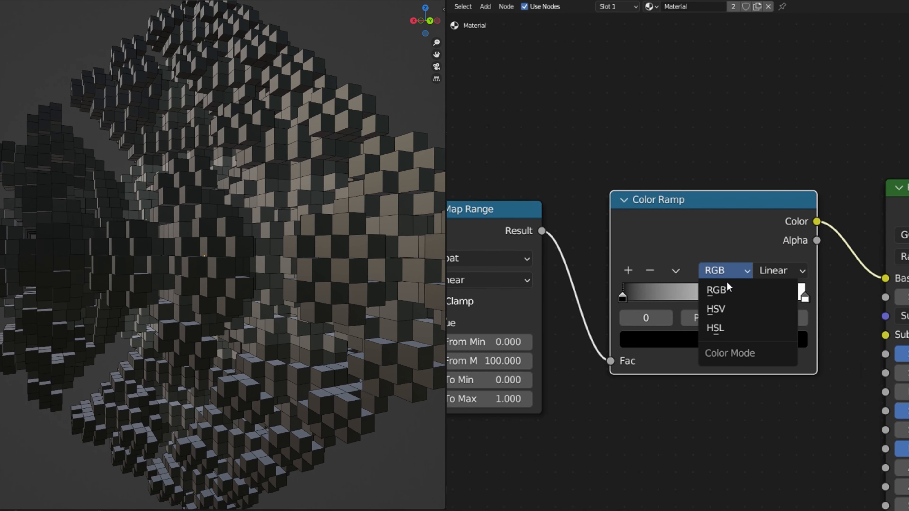
pyautogui.click(724, 311)
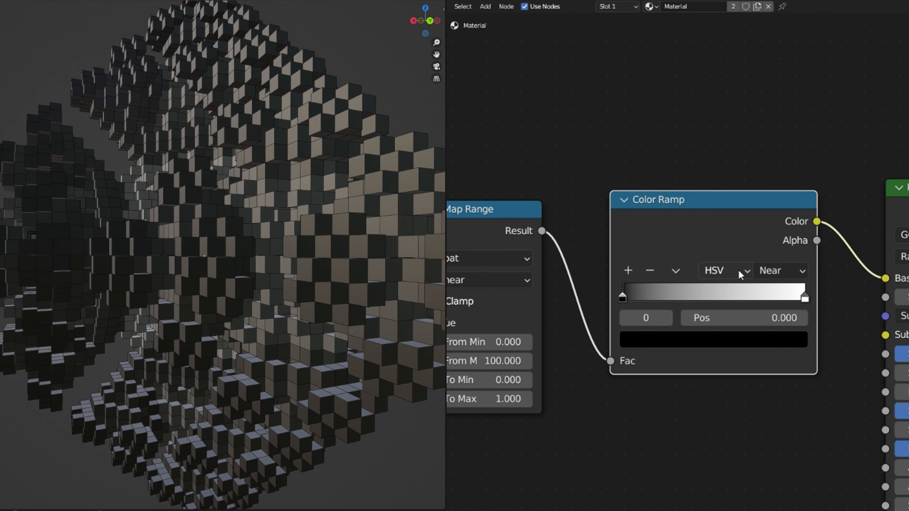
# - Color both Color Ramp stops fully saturated red and set the hue interpolation to Clockwise for a full rainbow gradient
pyautogui.click(647, 338)
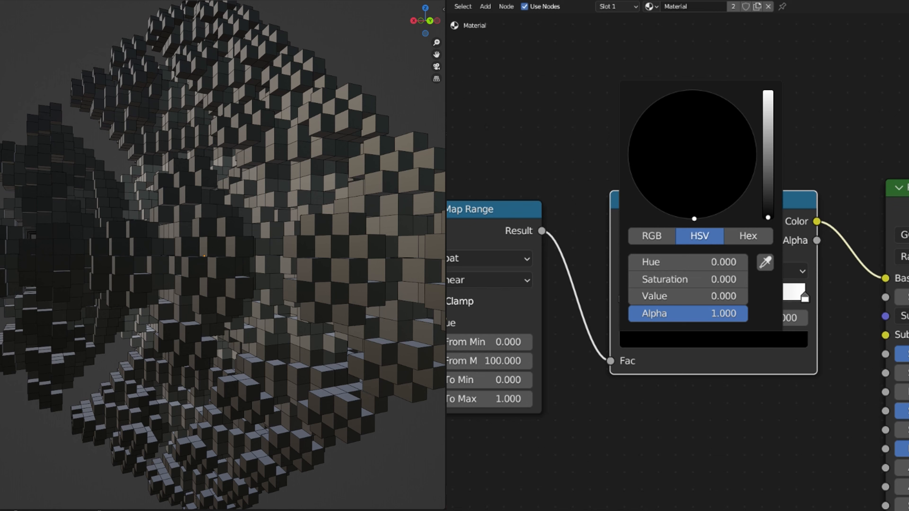
pyautogui.click(777, 296)
pyautogui.click(743, 342)
pyautogui.moveTo(691, 174); pyautogui.dragTo(701, 220)
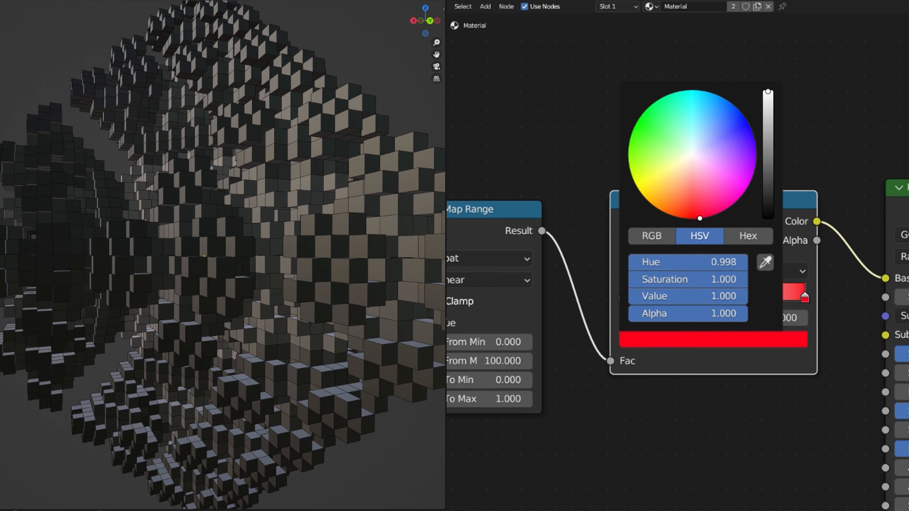
pyautogui.click(629, 300)
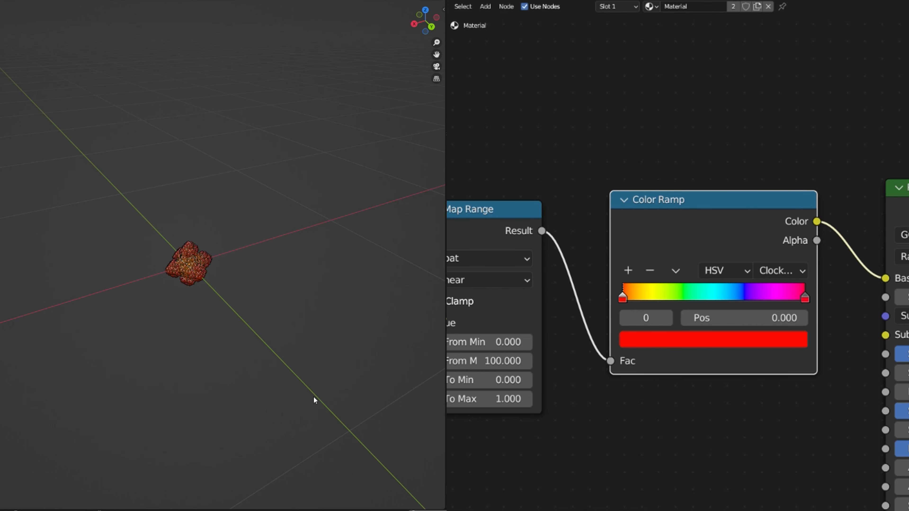
# - Inspect the cells' lifetime colors from outside and inside the growing structure
pyautogui.scroll(8, 185, 258)
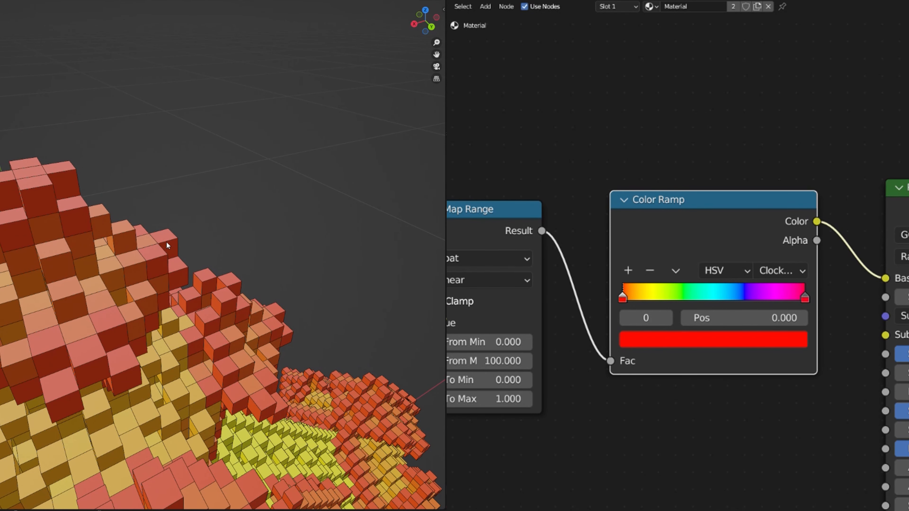
pyautogui.scroll(5, 164, 242)
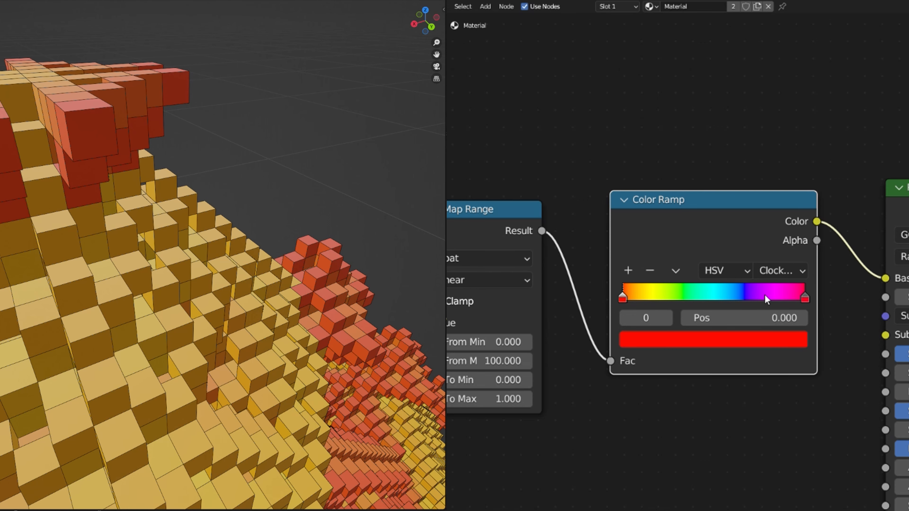
pyautogui.scroll(-10, 241, 309)
pyautogui.moveTo(219, 310); pyautogui.dragTo(233, 287, button='middle')
pyautogui.scroll(4, 233, 287)
pyautogui.scroll(6, 209, 291)
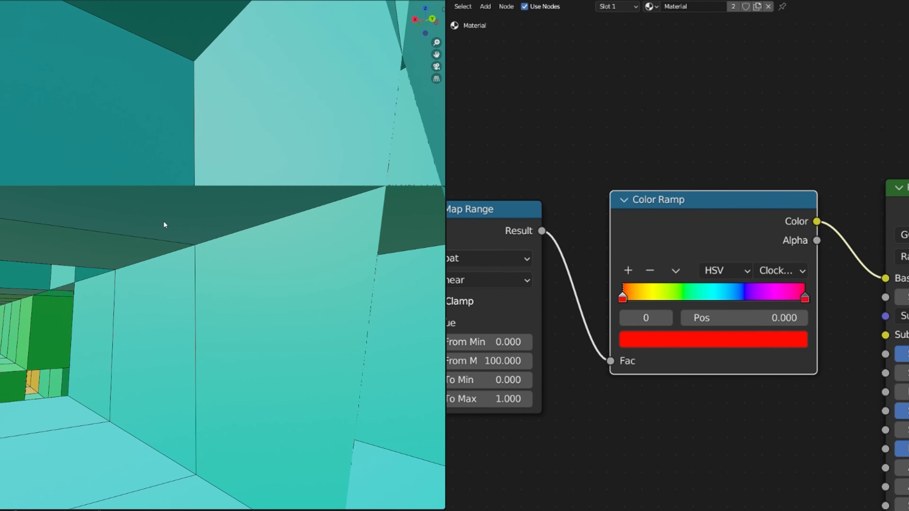
pyautogui.scroll(-10, 186, 267)
pyautogui.moveTo(187, 267); pyautogui.dragTo(184, 293, button='middle')
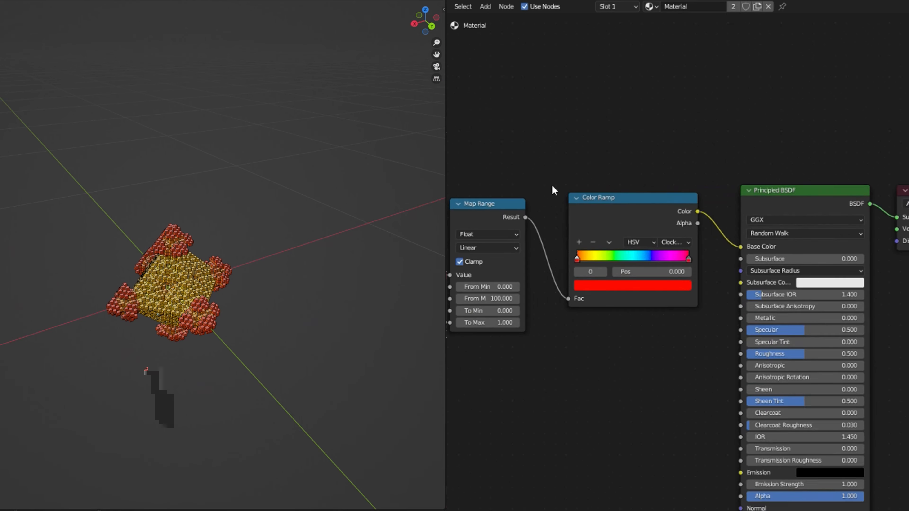
# - Add a Value node to the material and place it below the lifetime Attribute node
pyautogui.moveTo(518, 175); pyautogui.dragTo(740, 179, button='middle')
pyautogui.scroll(3, 632, 258)
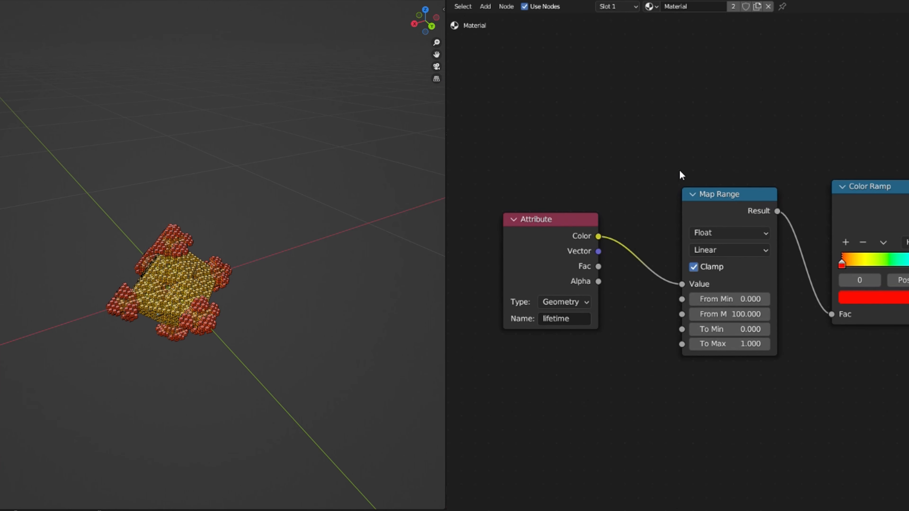
pyautogui.moveTo(542, 204); pyautogui.dragTo(709, 205, button='middle')
pyautogui.hotkey('shift', 'a')
pyautogui.write('vlau')
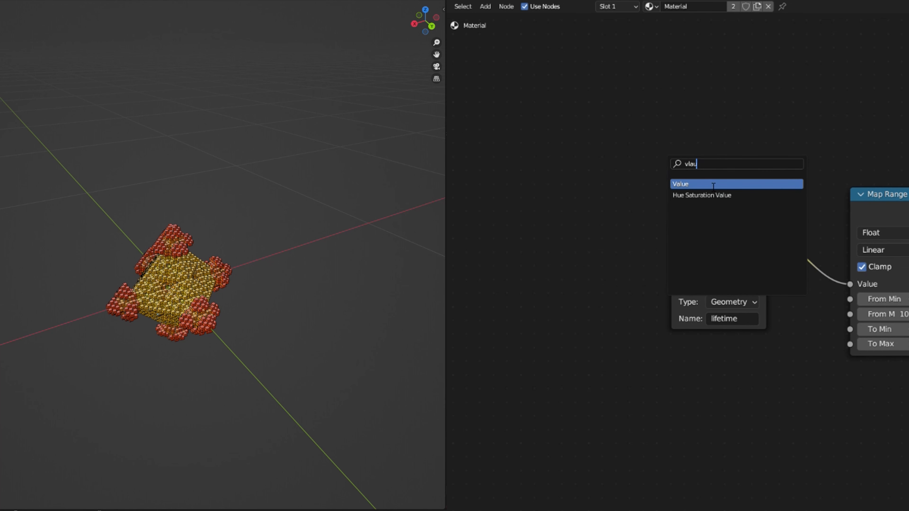
pyautogui.click(714, 185)
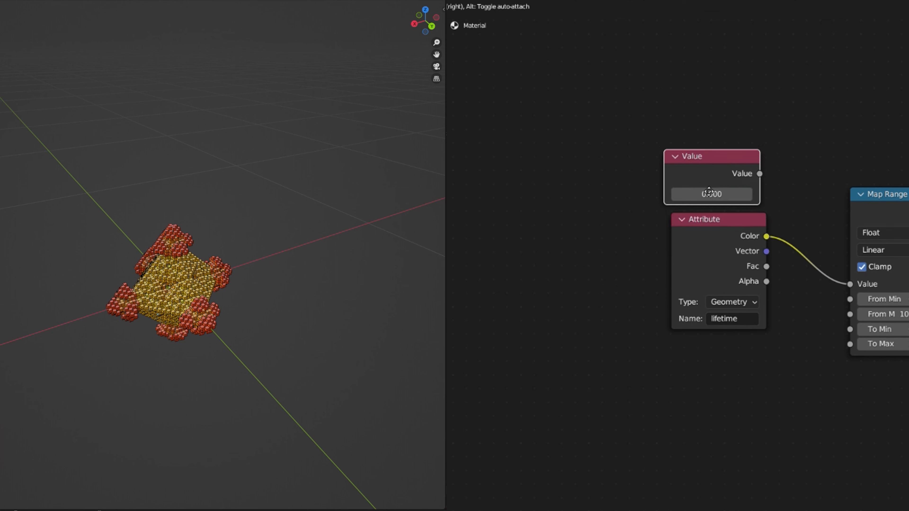
pyautogui.click(696, 380)
pyautogui.moveTo(696, 380); pyautogui.dragTo(664, 256, button='middle')
pyautogui.scroll(2, 644, 273)
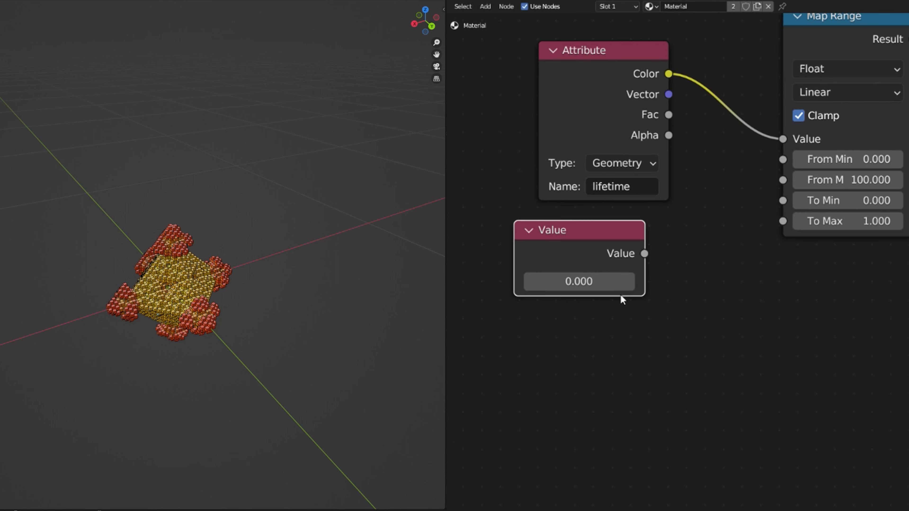
# - Drive the Value node with the expression #frame
pyautogui.click(578, 283)
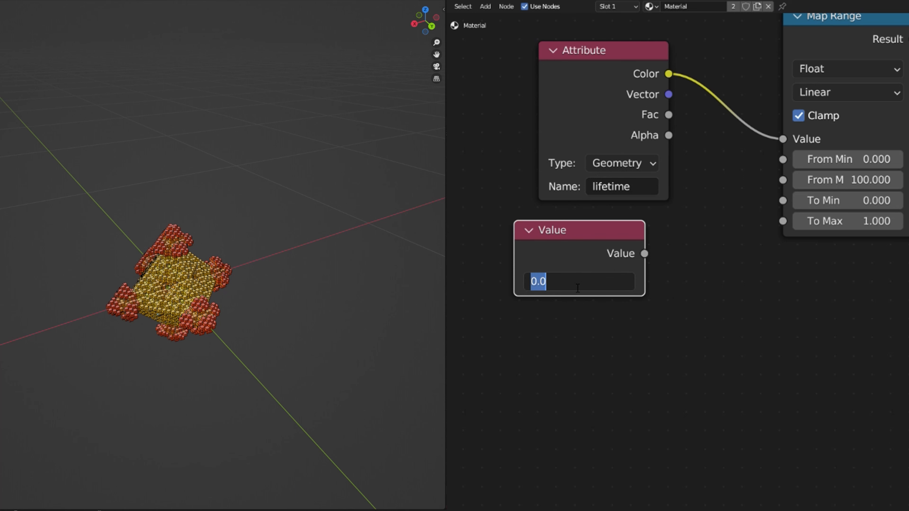
pyautogui.write('#frame')
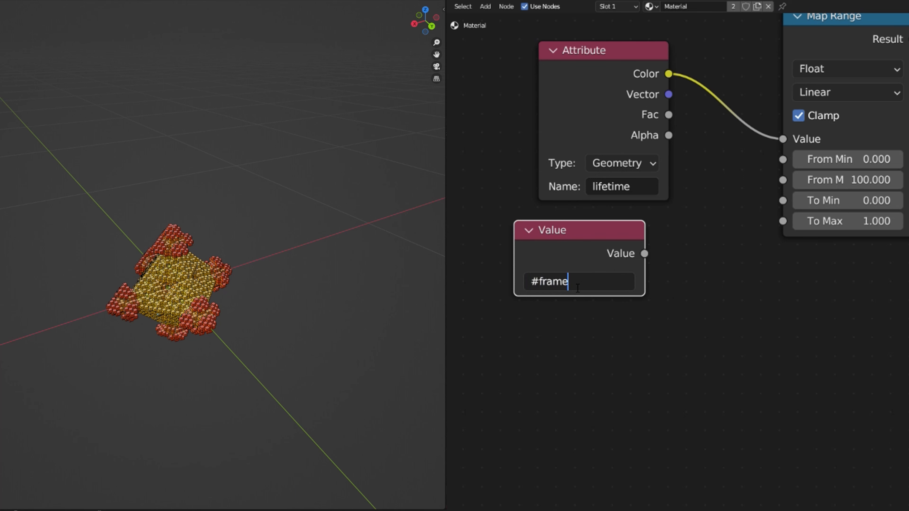
pyautogui.press('Return')
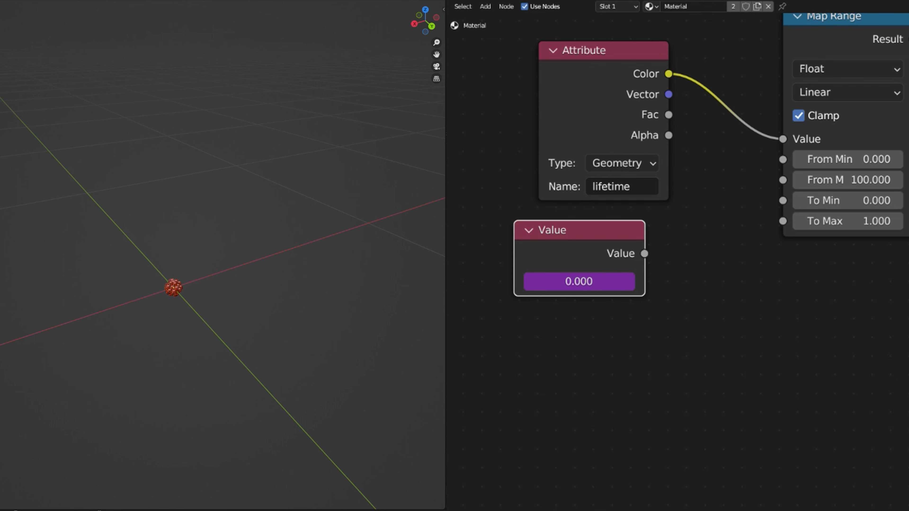
# - Rearrange the input nodes so that the Value node sits above the lifetime Attribute node
pyautogui.scroll(-2, 637, 318)
pyautogui.scroll(-1, 636, 318)
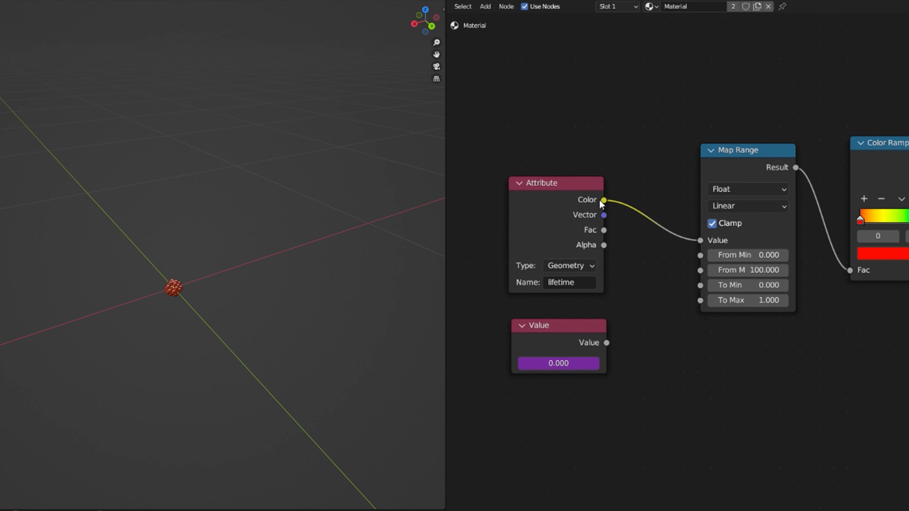
pyautogui.moveTo(582, 332); pyautogui.dragTo(590, 131)
pyautogui.moveTo(556, 225); pyautogui.dragTo(528, 328)
# - Add a Subtract Math node that subtracts the lifetime Attribute's Color from the frame Value, and feed its result into Map Range's Value
pyautogui.moveTo(514, 310); pyautogui.dragTo(565, 235)
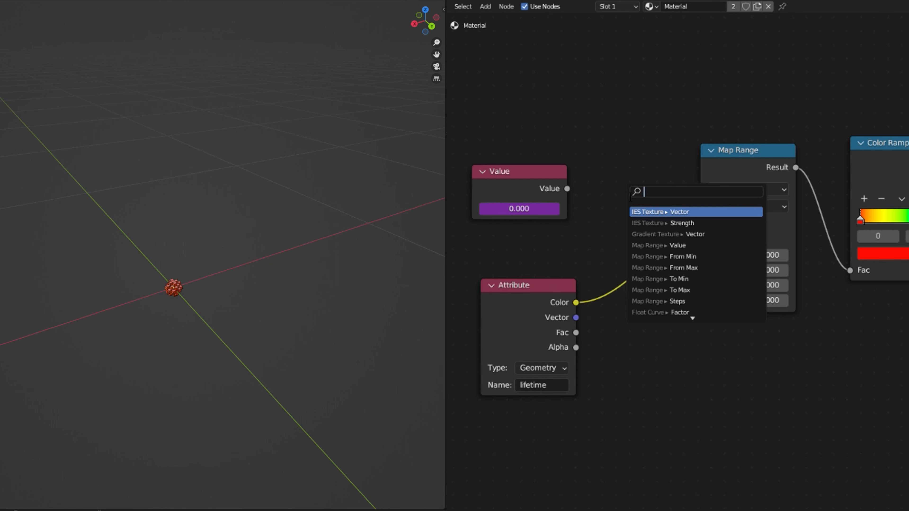
pyautogui.write('math s')
pyautogui.click(666, 246)
pyautogui.click(632, 217)
pyautogui.moveTo(551, 301); pyautogui.dragTo(591, 235)
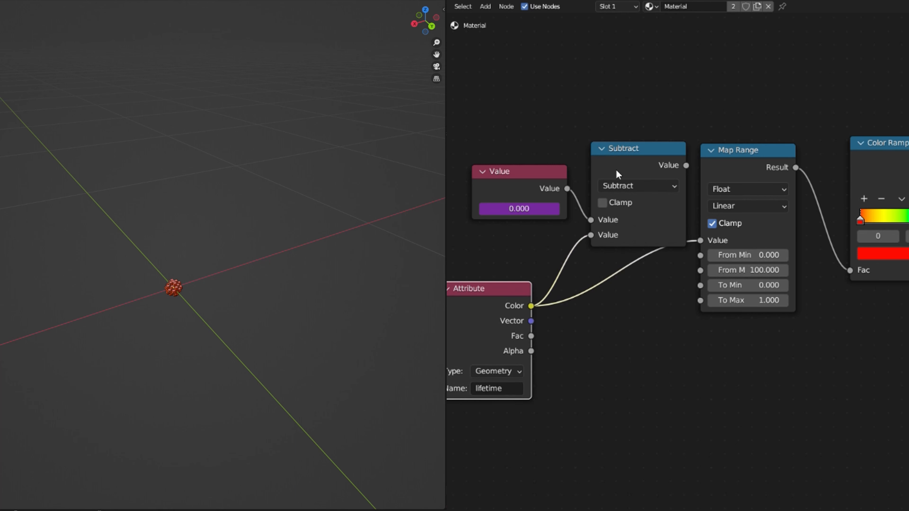
pyautogui.moveTo(617, 173); pyautogui.dragTo(588, 211)
pyautogui.moveTo(705, 239); pyautogui.dragTo(704, 239)
pyautogui.moveTo(525, 188); pyautogui.dragTo(459, 194)
# - Play the simulation to check the new coloring and lower Map Range's From Max to 59
pyautogui.scroll(-5, 212, 334)
pyautogui.press('space')
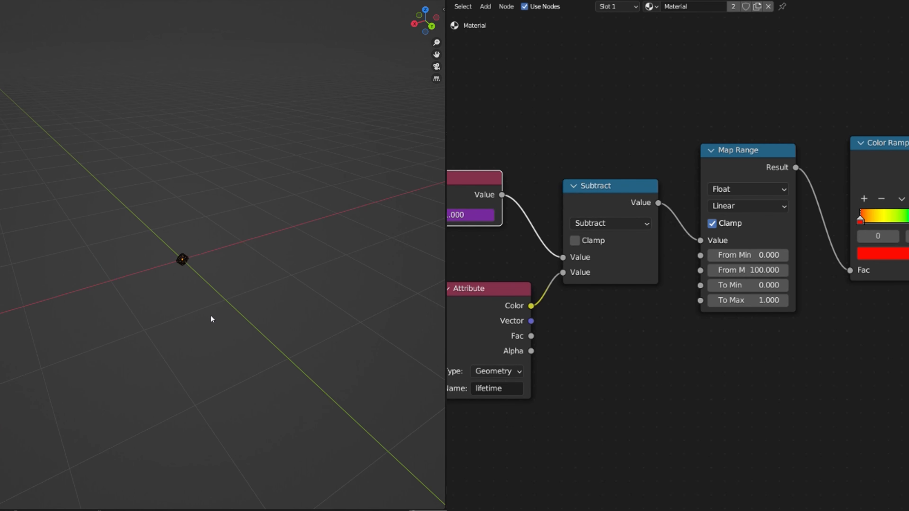
pyautogui.scroll(3, 210, 317)
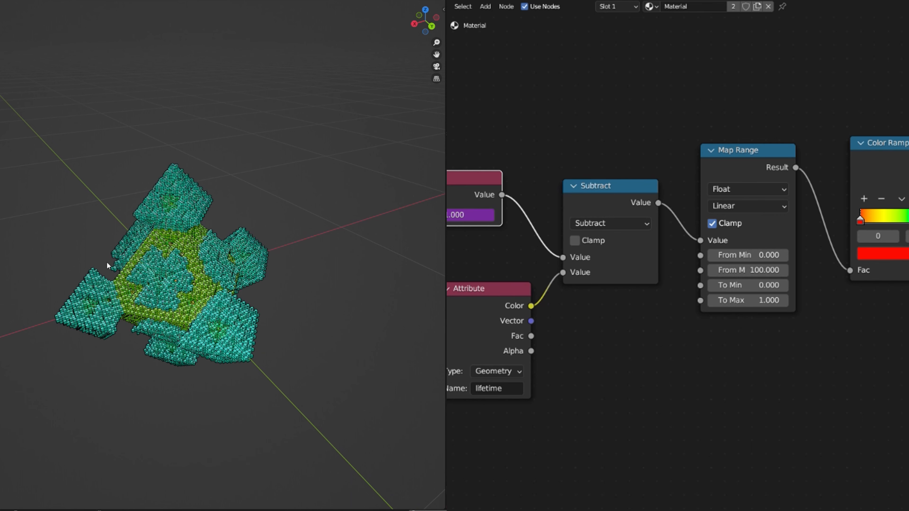
pyautogui.moveTo(168, 272); pyautogui.dragTo(191, 321, button='middle')
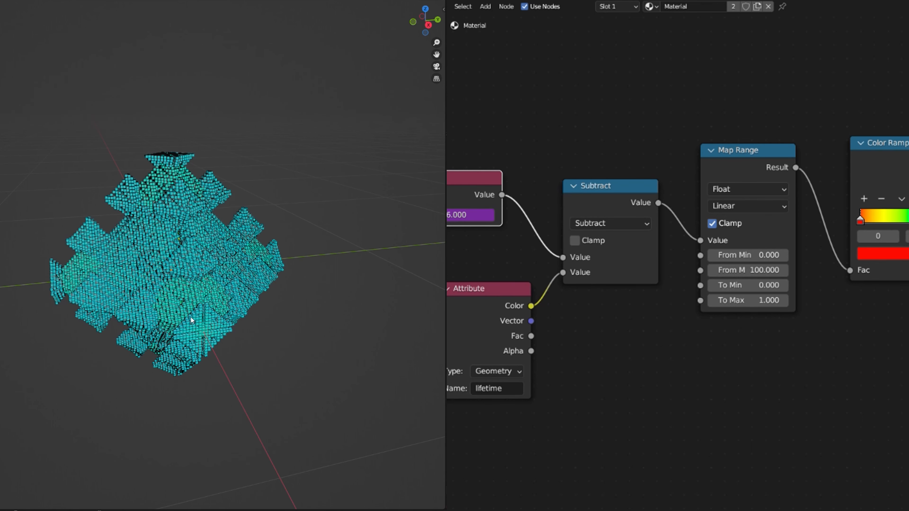
pyautogui.moveTo(748, 270); pyautogui.dragTo(738, 270)
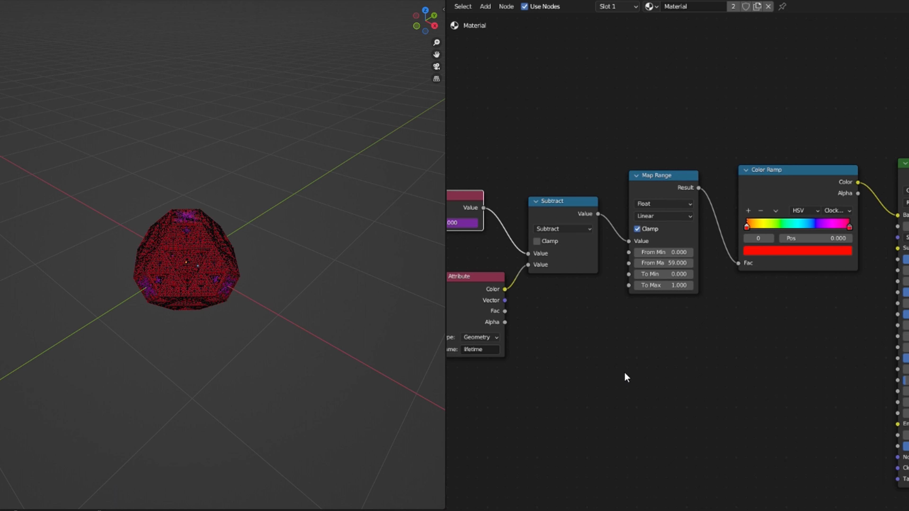
# - Connect the Color Ramp's Color output to the Principled BSDF's Emission input
pyautogui.scroll(4, 857, 272)
pyautogui.moveTo(857, 272); pyautogui.dragTo(554, 222, button='middle')
pyautogui.moveTo(554, 103)
pyautogui.mouseDown()
pyautogui.moveTo(564, 267)
pyautogui.moveTo(596, 439)
pyautogui.moveTo(614, 430)
pyautogui.mouseUp()
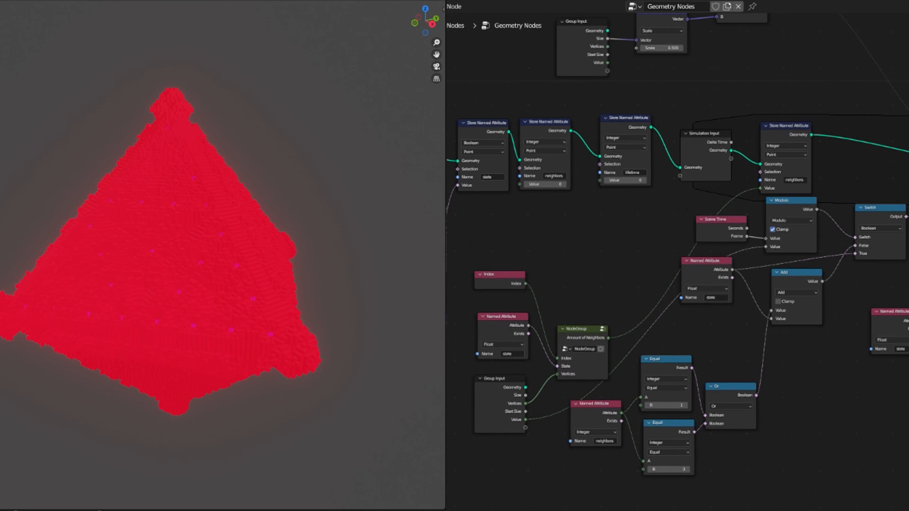
# - Set the instanced Cube node's size to 0.8 m on all three axes in the geometry nodes
pyautogui.moveTo(829, 238); pyautogui.dragTo(647, 226, button='middle')
pyautogui.moveTo(786, 260); pyautogui.dragTo(503, 310, button='middle')
pyautogui.scroll(10, 635, 263)
pyautogui.moveTo(655, 350); pyautogui.dragTo(655, 386)
pyautogui.write('.8')
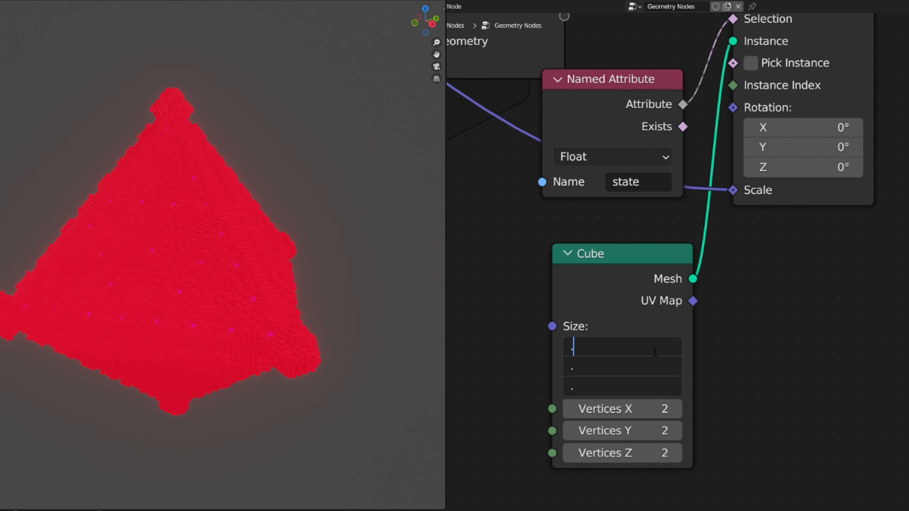
pyautogui.press('Return')
# - Set the instanced Cube node's size to 0.5 m on all three axes and play the simulation
pyautogui.scroll(6, 334, 271)
pyautogui.moveTo(397, 282); pyautogui.dragTo(312, 247, button='middle')
pyautogui.scroll(-6, 344, 256)
pyautogui.moveTo(633, 348); pyautogui.dragTo(611, 386)
pyautogui.hotkey('ctrl', 'z')
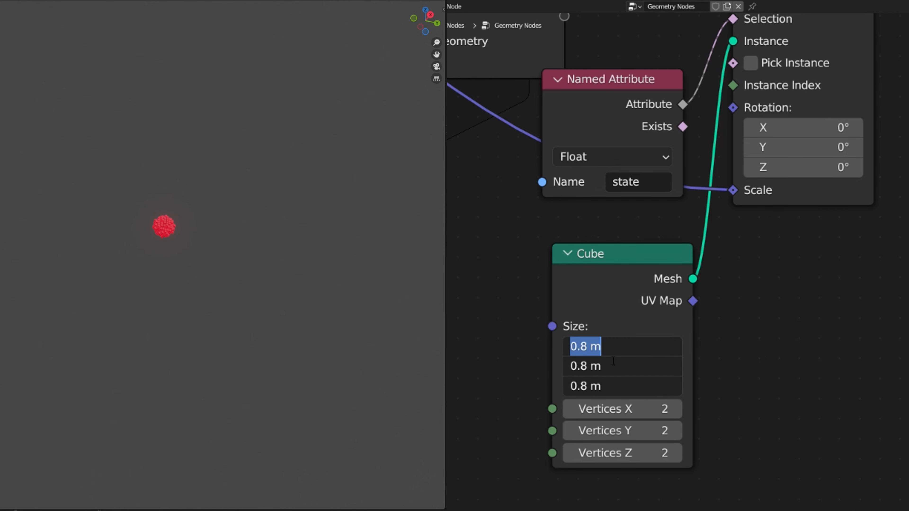
pyautogui.write('.5')
pyautogui.press('Return')
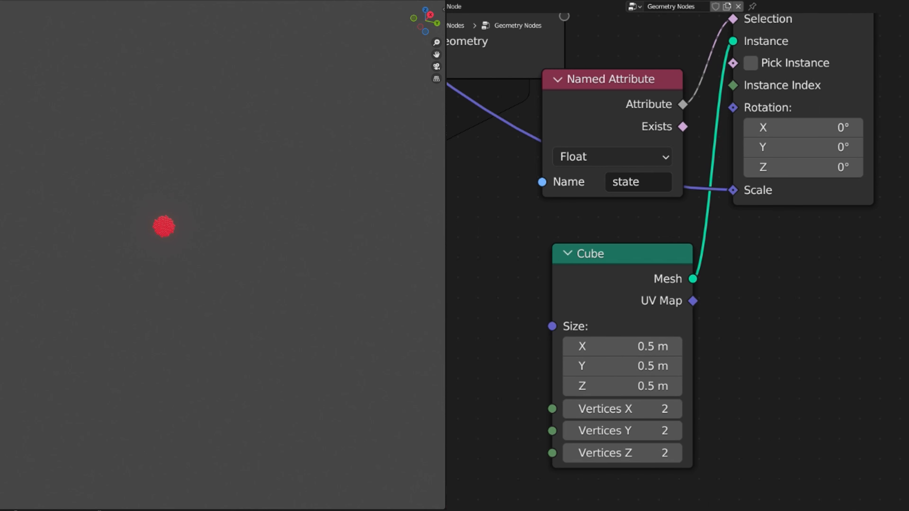
pyautogui.press('space')
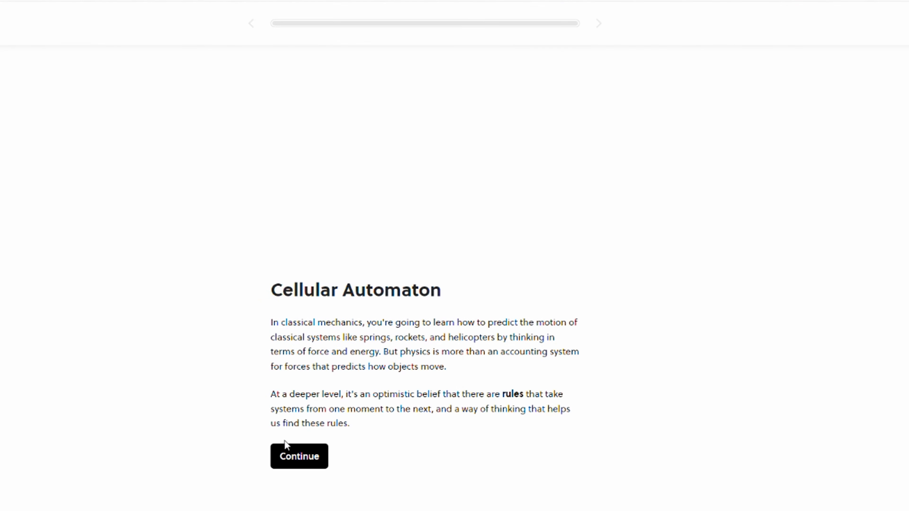
# - Continue through the Cellular Automaton web lesson's introduction and past the glider example
pyautogui.click(293, 451)
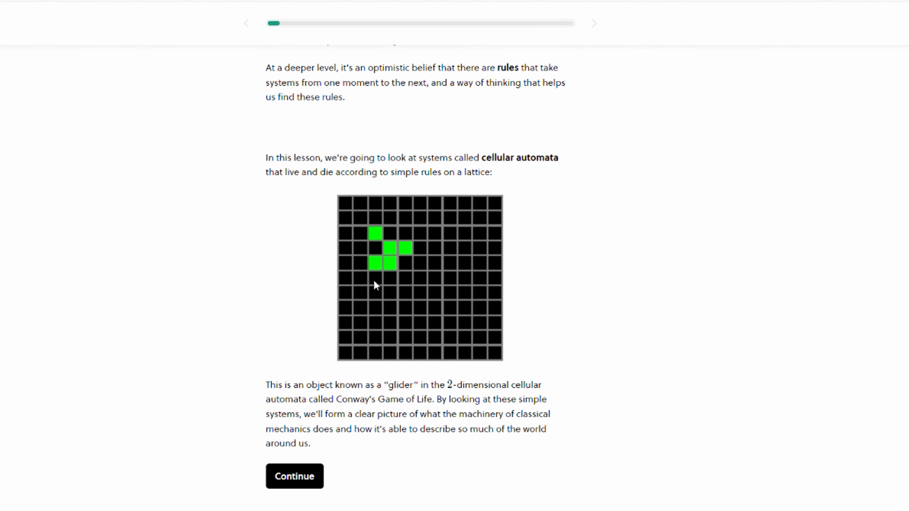
pyautogui.click(318, 479)
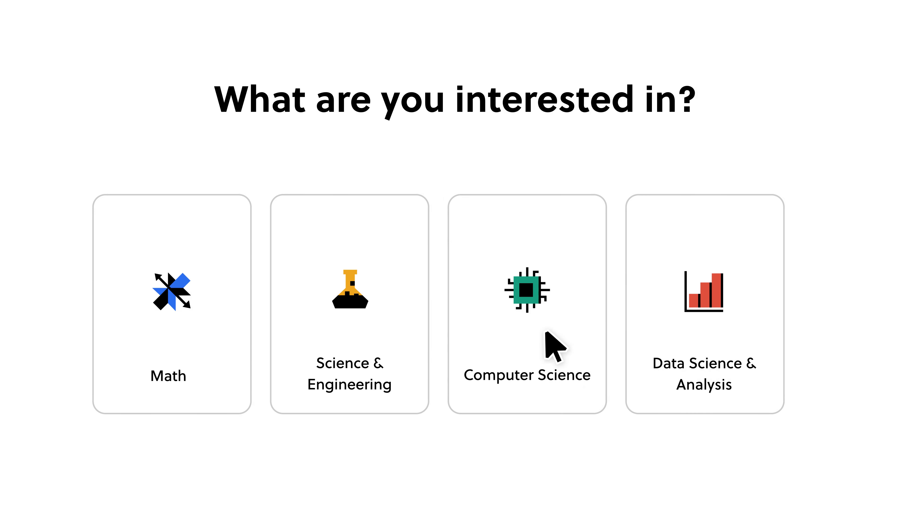
# - Choose Computer Science as the interest and Basic Algebra as the math comfort level
pyautogui.click(544, 329)
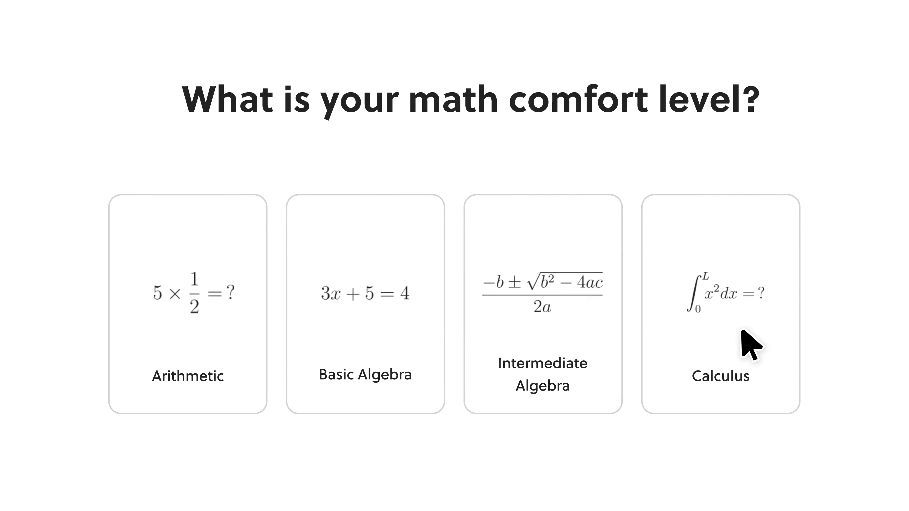
pyautogui.click(368, 338)
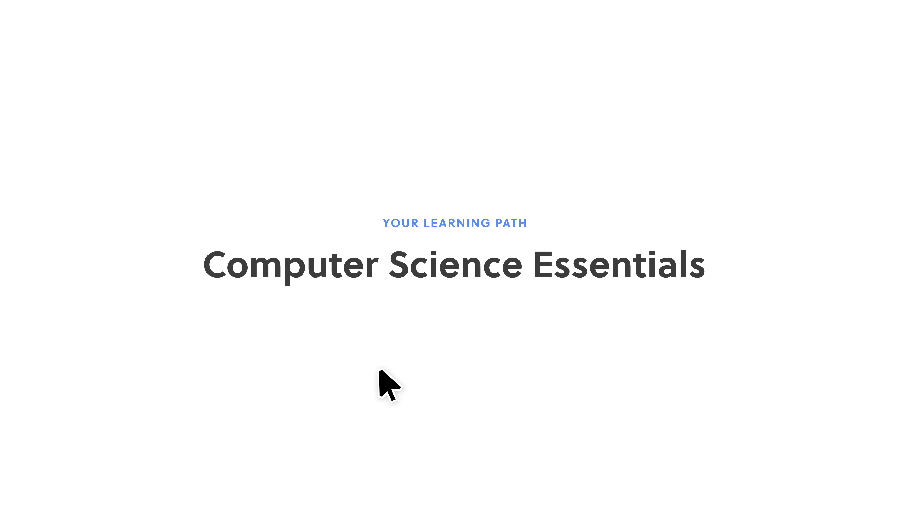